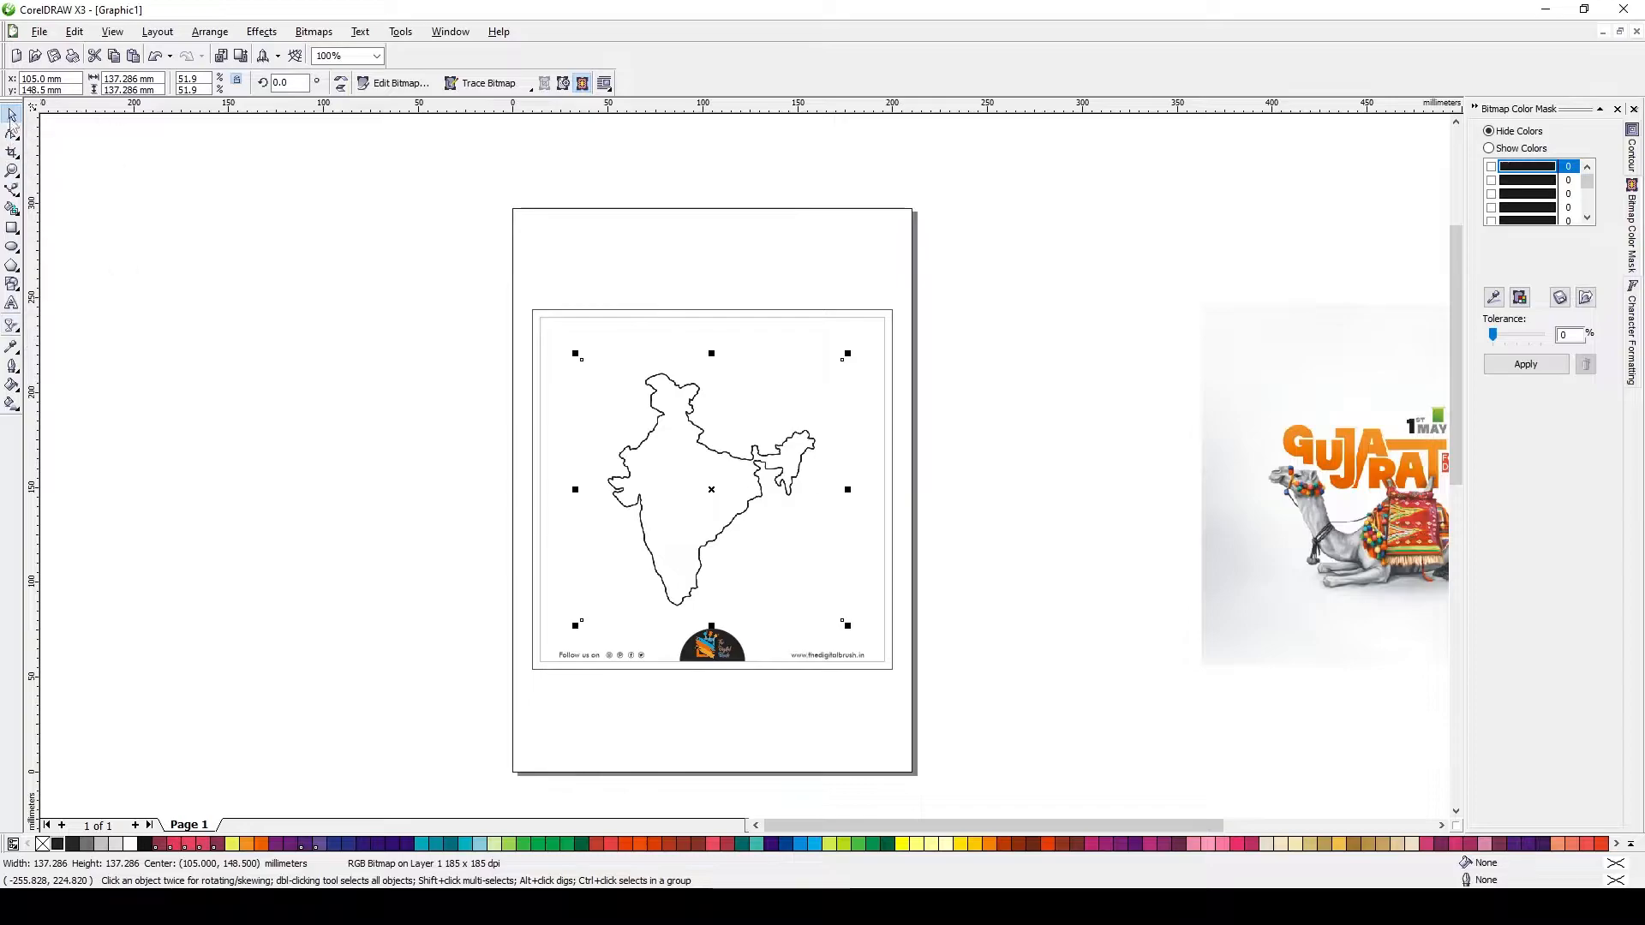
Move the India map outline toward the right side of the poster frame.
{"action": "left_click_drag", "start_coordinate": [654, 443], "coordinate": [648, 408]}
{"action": "key", "text": "ctrl+z"}
{"action": "left_click_drag", "start_coordinate": [791, 441], "coordinate": [855, 461]}
{"action": "scroll", "coordinate": [763, 471], "scroll_direction": "down", "scroll_amount": 1}
{"action": "left_click", "coordinate": [726, 475]}
{"action": "scroll", "coordinate": [726, 475], "scroll_direction": "up", "scroll_amount": 1}
{"action": "key", "text": "ctrl+1"}
{"action": "left_click", "coordinate": [621, 345]}
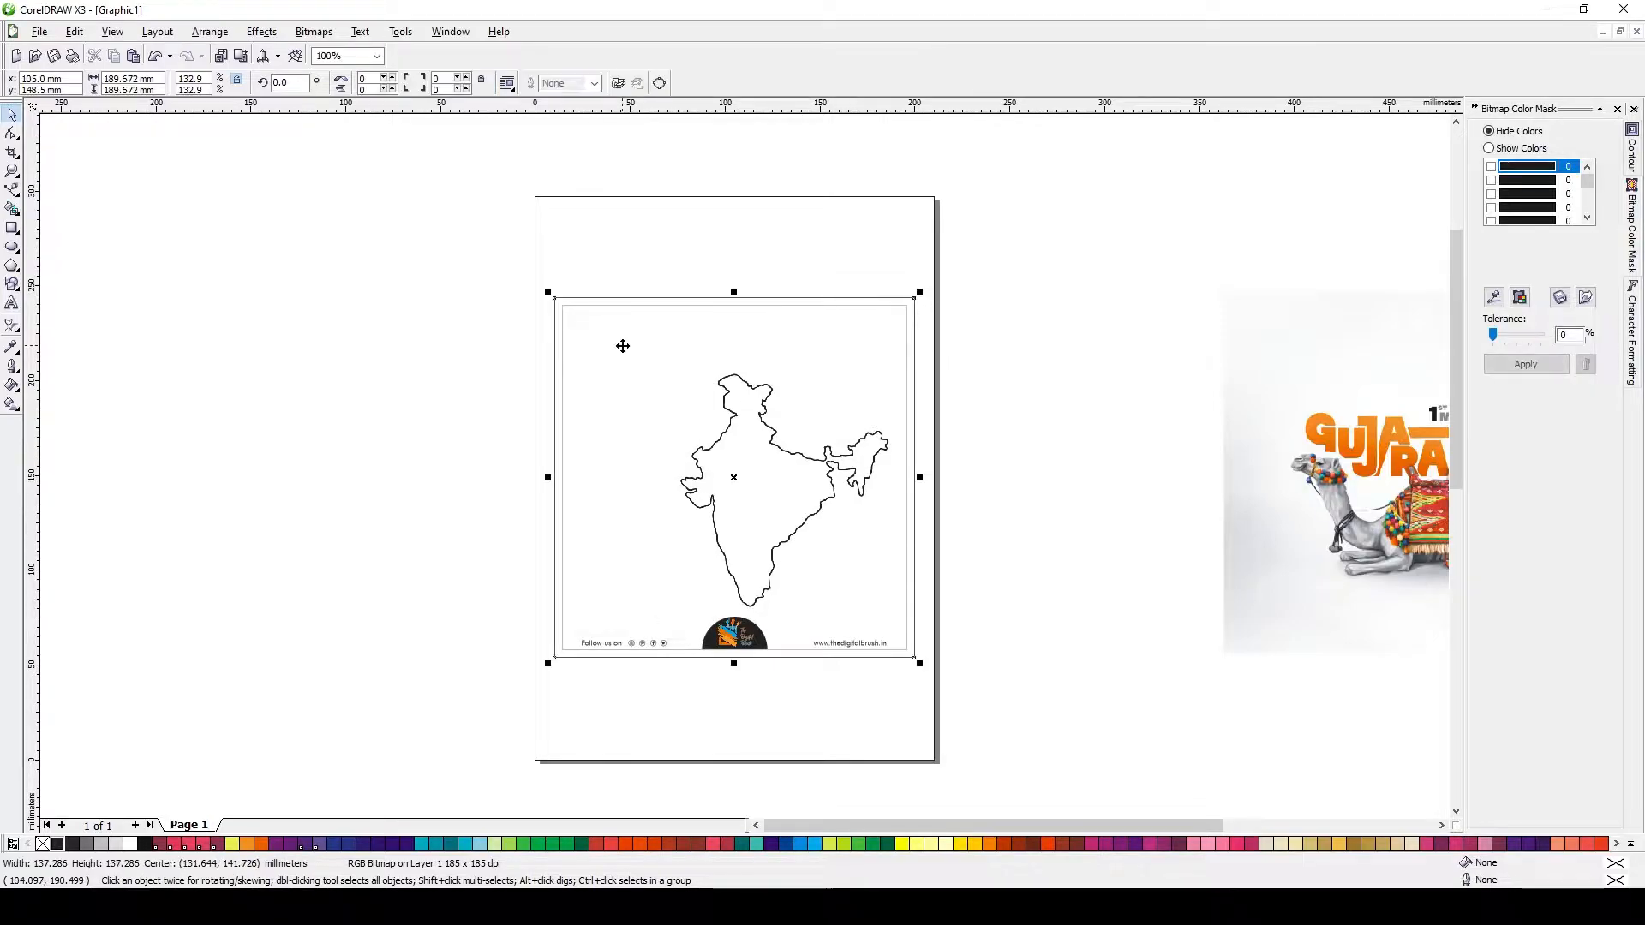
Edit the poster frame's contents and shift the India map outline back toward the poster's centre.
{"action": "left_click", "coordinate": [621, 345], "text": "ctrl"}
{"action": "left_click", "coordinate": [771, 505]}
{"action": "left_click", "coordinate": [921, 632], "text": "ctrl"}
{"action": "left_click", "coordinate": [778, 543], "text": "ctrl"}
{"action": "left_click", "coordinate": [778, 543]}
{"action": "left_click_drag", "start_coordinate": [648, 353], "coordinate": [626, 346]}
{"action": "left_click_drag", "start_coordinate": [729, 469], "coordinate": [706, 471]}
{"action": "left_click", "coordinate": [926, 465], "text": "ctrl"}
Bring the farmer sketch onto the poster, scale it to about 48 mm wide and place it across the middle of the map.
{"action": "scroll", "coordinate": [925, 465], "scroll_direction": "down", "scroll_amount": 1}
{"action": "left_click", "coordinate": [1031, 646]}
{"action": "left_click_drag", "start_coordinate": [1246, 628], "coordinate": [443, 476]}
{"action": "scroll", "coordinate": [525, 470], "scroll_direction": "up", "scroll_amount": 1}
{"action": "left_click_drag", "start_coordinate": [778, 274], "coordinate": [700, 345]}
{"action": "mouse_move", "coordinate": [512, 389]}
{"action": "left_mouse_down"}
{"action": "mouse_move", "coordinate": [902, 452]}
{"action": "mouse_move", "coordinate": [935, 442]}
{"action": "mouse_move", "coordinate": [992, 493]}
{"action": "left_mouse_up"}
{"action": "scroll", "coordinate": [1019, 506], "scroll_direction": "up", "scroll_amount": 1}
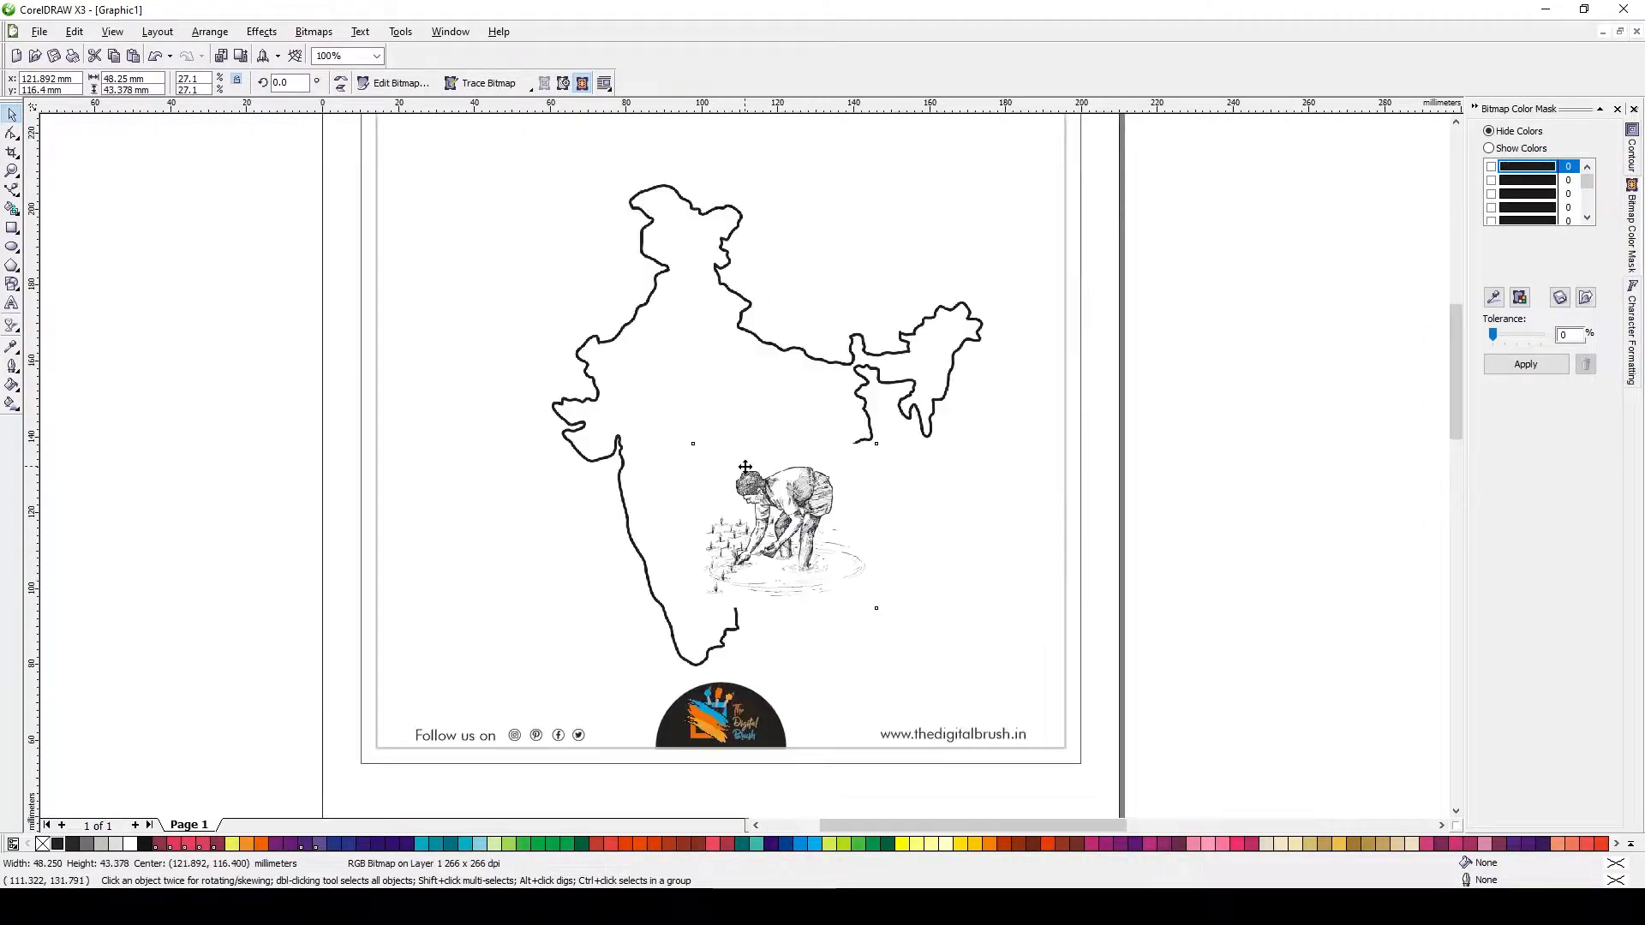
{"action": "left_click_drag", "start_coordinate": [746, 466], "coordinate": [681, 415]}
Apply a Uniform transparency to the farmer sketch in Multiply mode with a value of 0.
{"action": "left_click", "coordinate": [13, 324]}
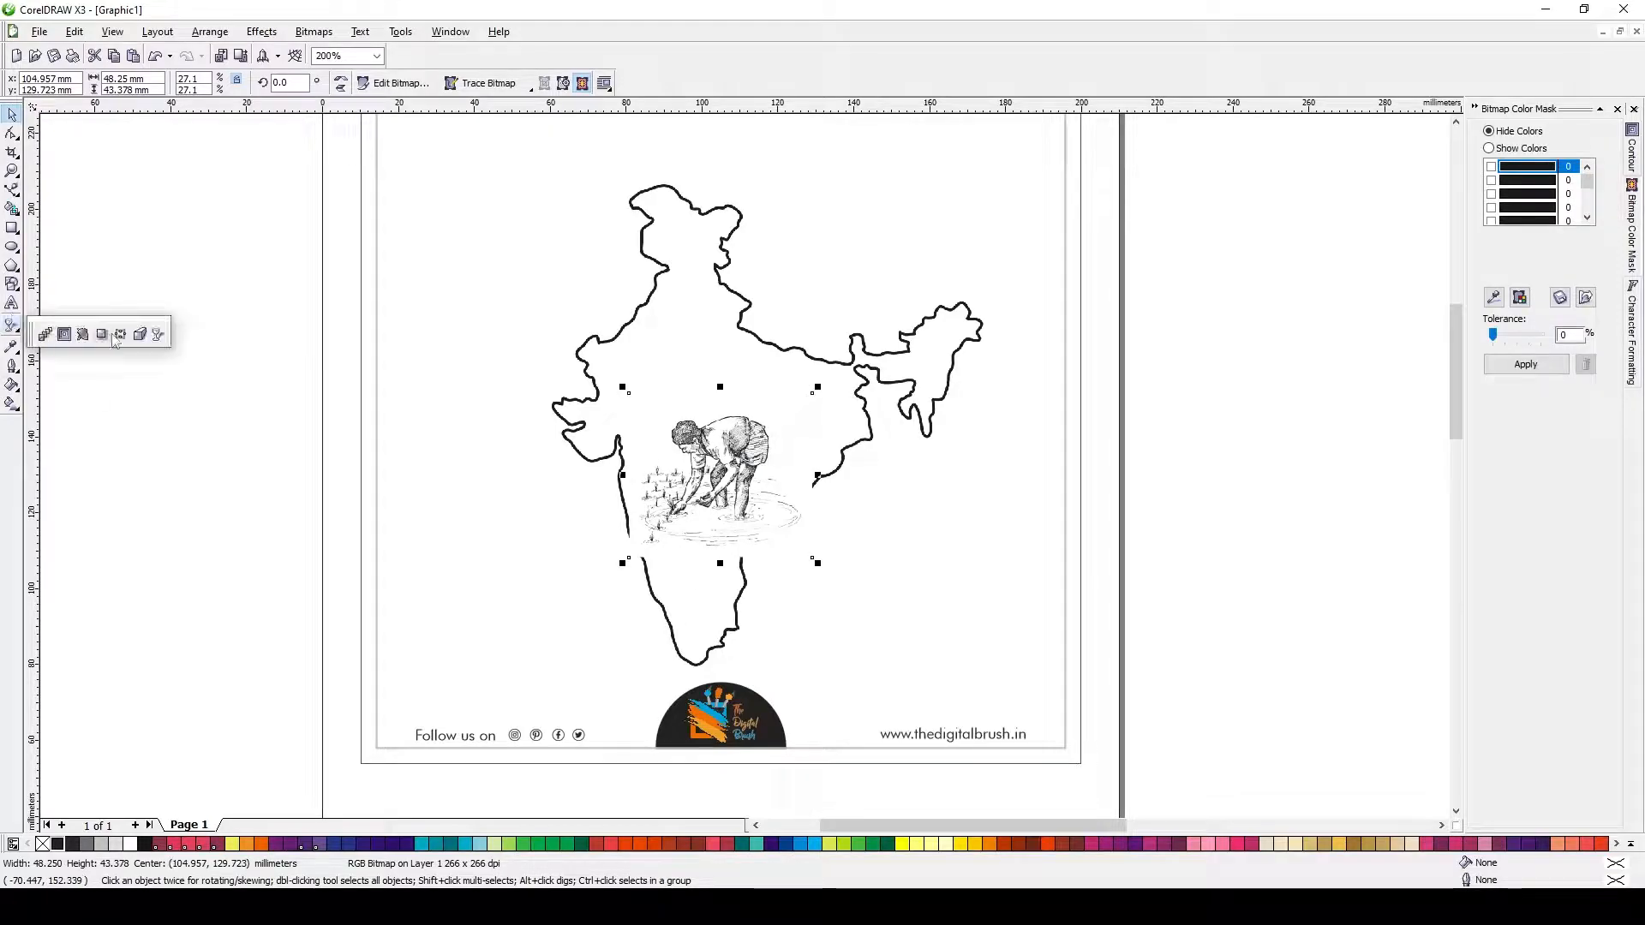
{"action": "left_click", "coordinate": [156, 334]}
{"action": "left_click", "coordinate": [77, 83]}
{"action": "left_click", "coordinate": [60, 110]}
{"action": "left_click", "coordinate": [171, 83]}
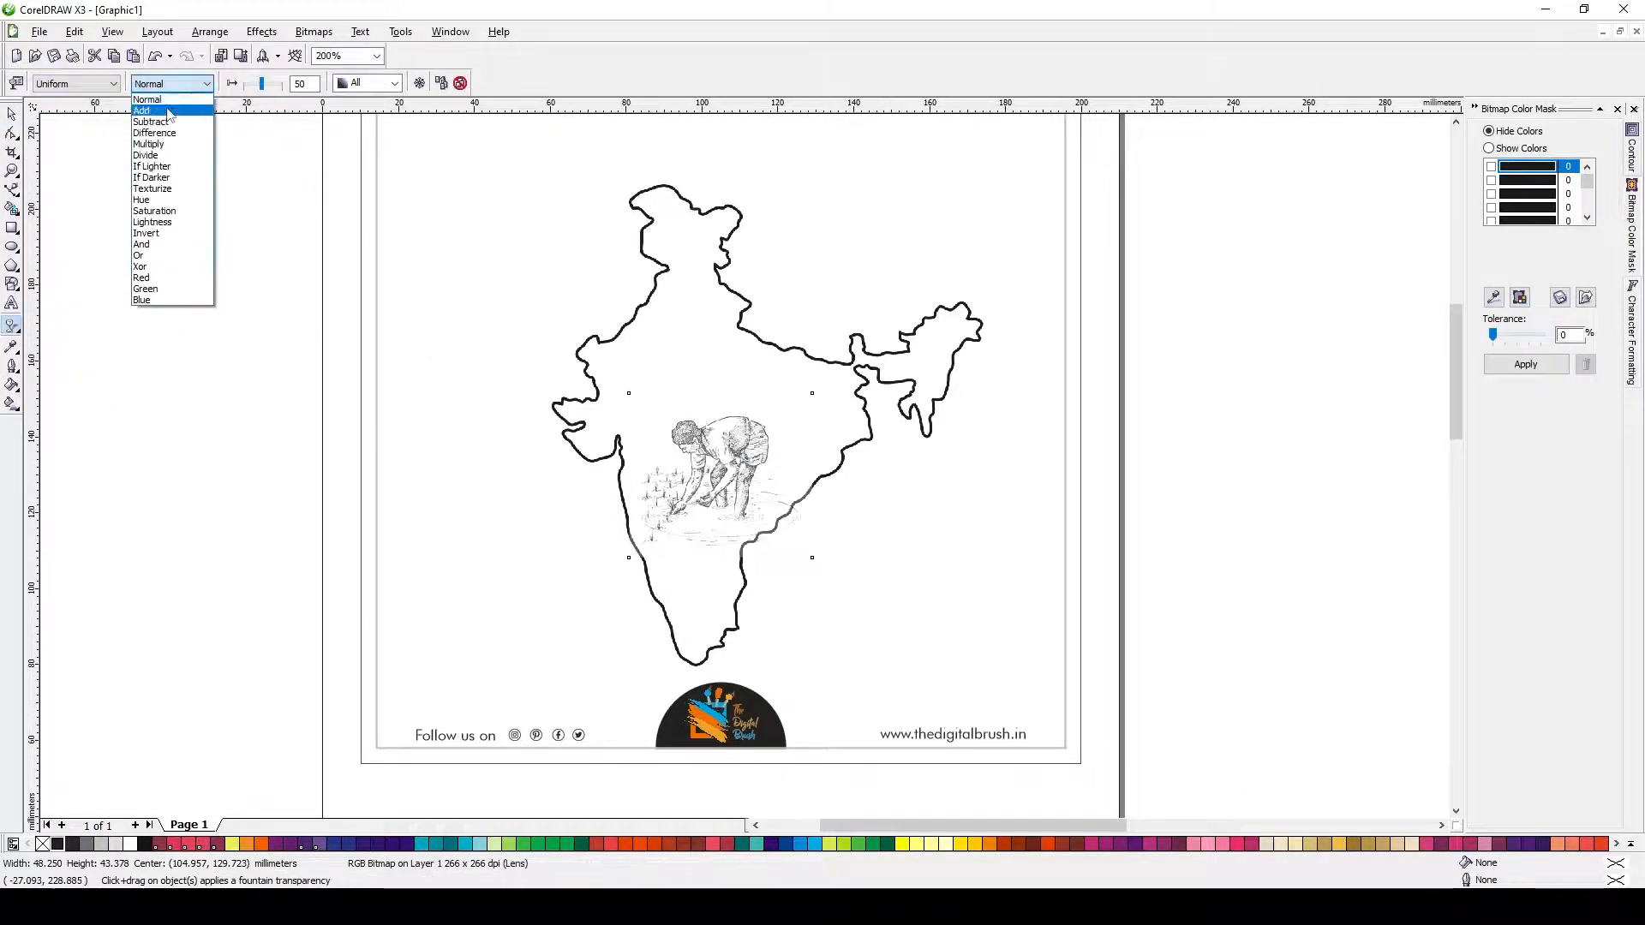
{"action": "left_click", "coordinate": [162, 142]}
{"action": "key", "text": "Return"}
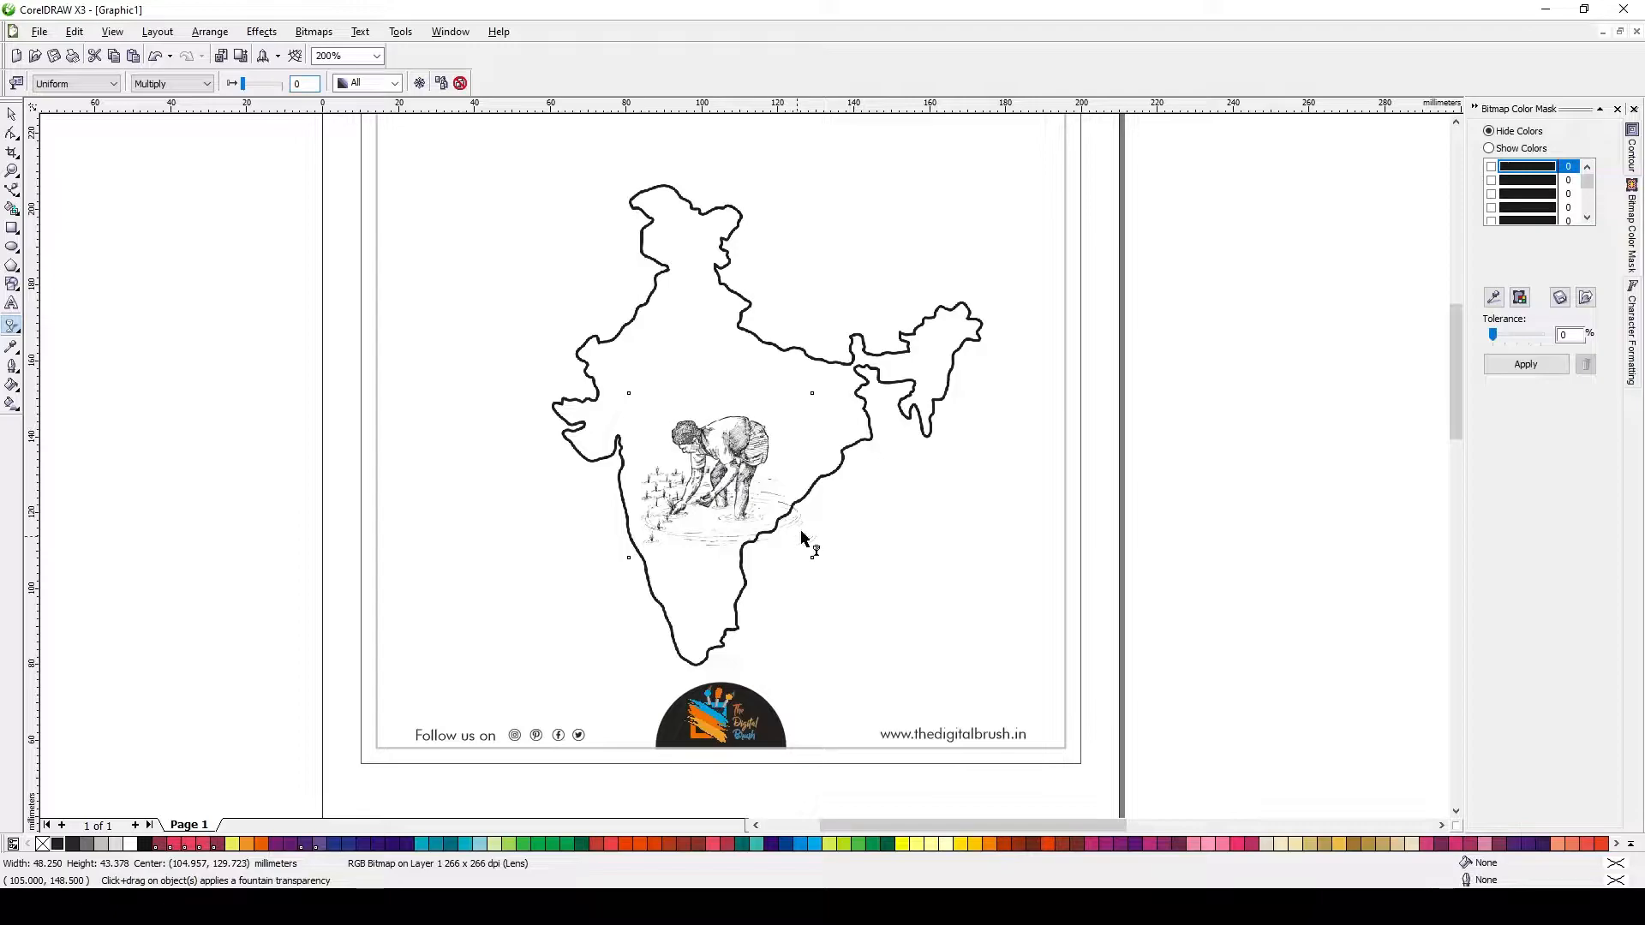
{"action": "key", "text": "space"}
Scale the farmer sketch down to about 37 mm wide and position it inside the map's lower half.
{"action": "left_click_drag", "start_coordinate": [818, 563], "coordinate": [771, 527]}
{"action": "left_click_drag", "start_coordinate": [712, 467], "coordinate": [710, 520]}
{"action": "scroll", "coordinate": [711, 520], "scroll_direction": "up", "scroll_amount": 1}
{"action": "mouse_move", "coordinate": [711, 406]}
{"action": "left_mouse_down"}
{"action": "mouse_move", "coordinate": [723, 499]}
{"action": "mouse_move", "coordinate": [729, 355]}
{"action": "left_mouse_up"}
Move the grey text જય જય ગરવી to just below the page's lower right corner.
{"action": "scroll", "coordinate": [729, 355], "scroll_direction": "down", "scroll_amount": 3}
{"action": "scroll", "coordinate": [750, 480], "scroll_direction": "up", "scroll_amount": 1}
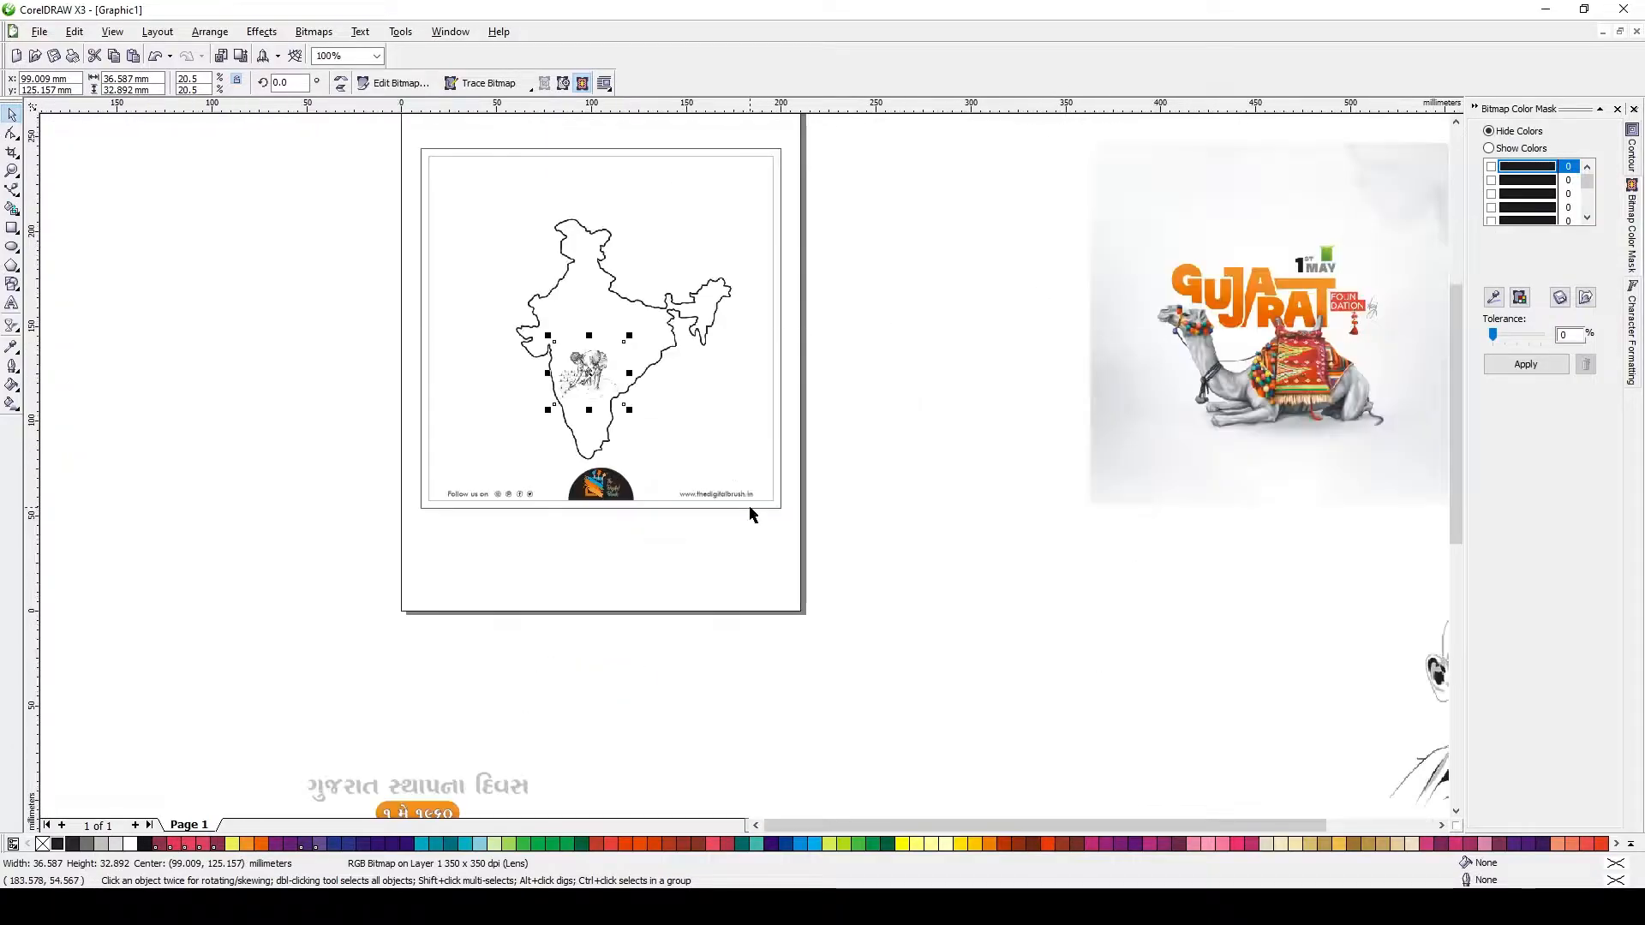
{"action": "left_click", "coordinate": [715, 617]}
{"action": "scroll", "coordinate": [892, 664], "scroll_direction": "down", "scroll_amount": 1}
{"action": "left_click", "coordinate": [1024, 733]}
{"action": "left_click_drag", "start_coordinate": [1028, 738], "coordinate": [568, 375]}
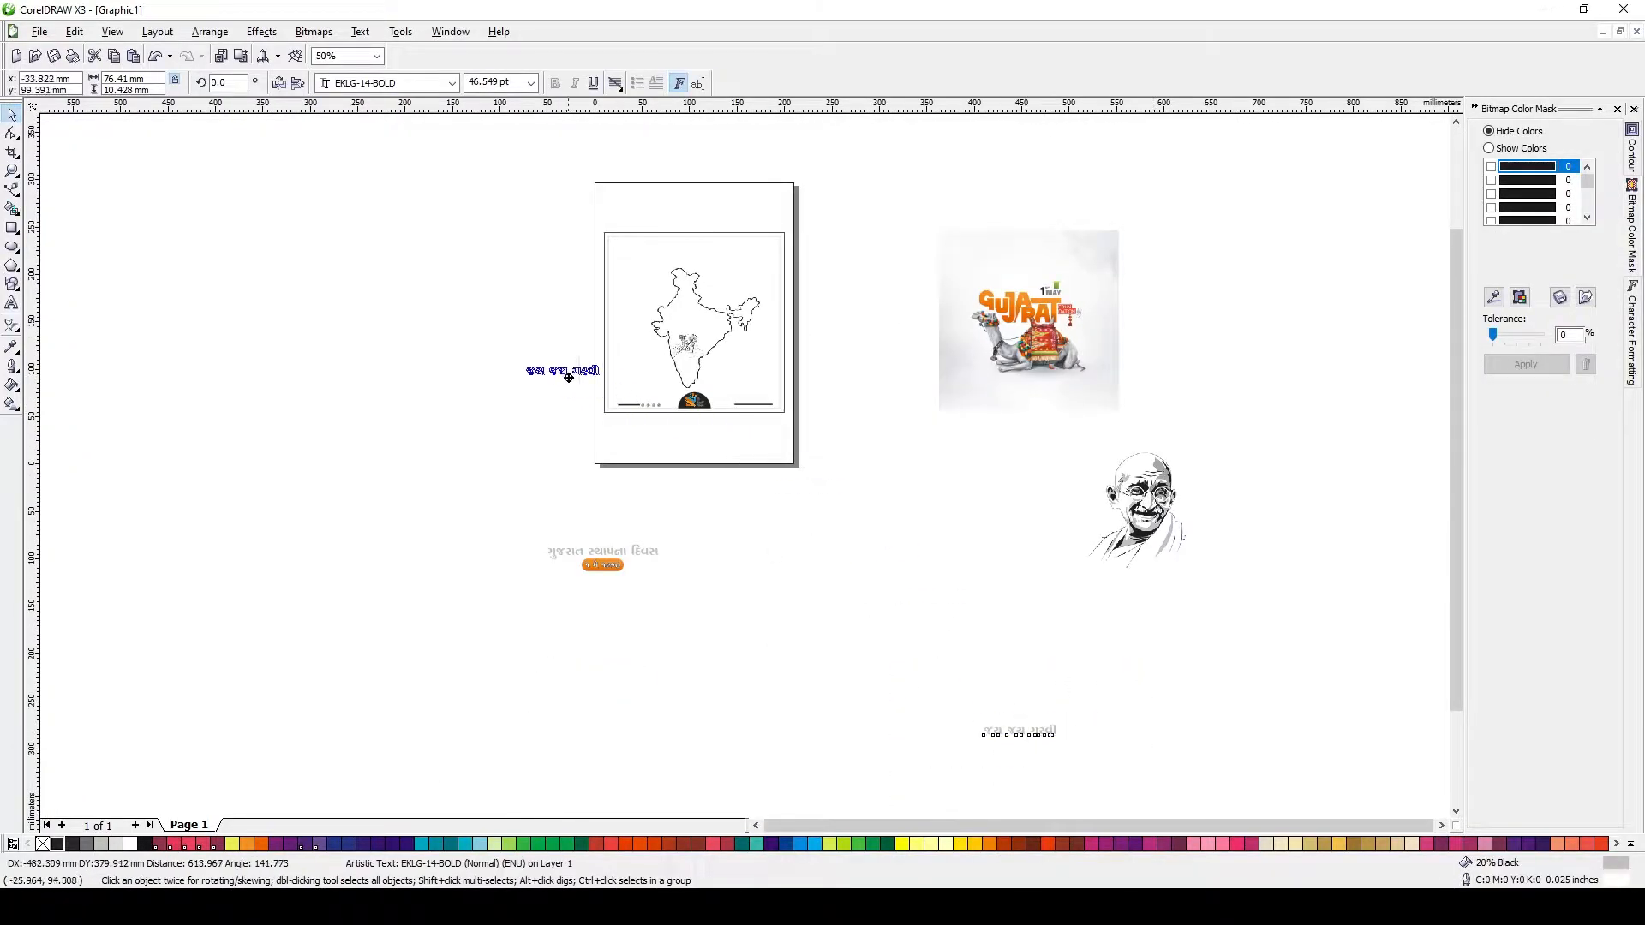
{"action": "scroll", "coordinate": [783, 723], "scroll_direction": "down", "scroll_amount": 1}
{"action": "scroll", "coordinate": [865, 698], "scroll_direction": "up", "scroll_amount": 1}
{"action": "scroll", "coordinate": [1028, 523], "scroll_direction": "up", "scroll_amount": 1}
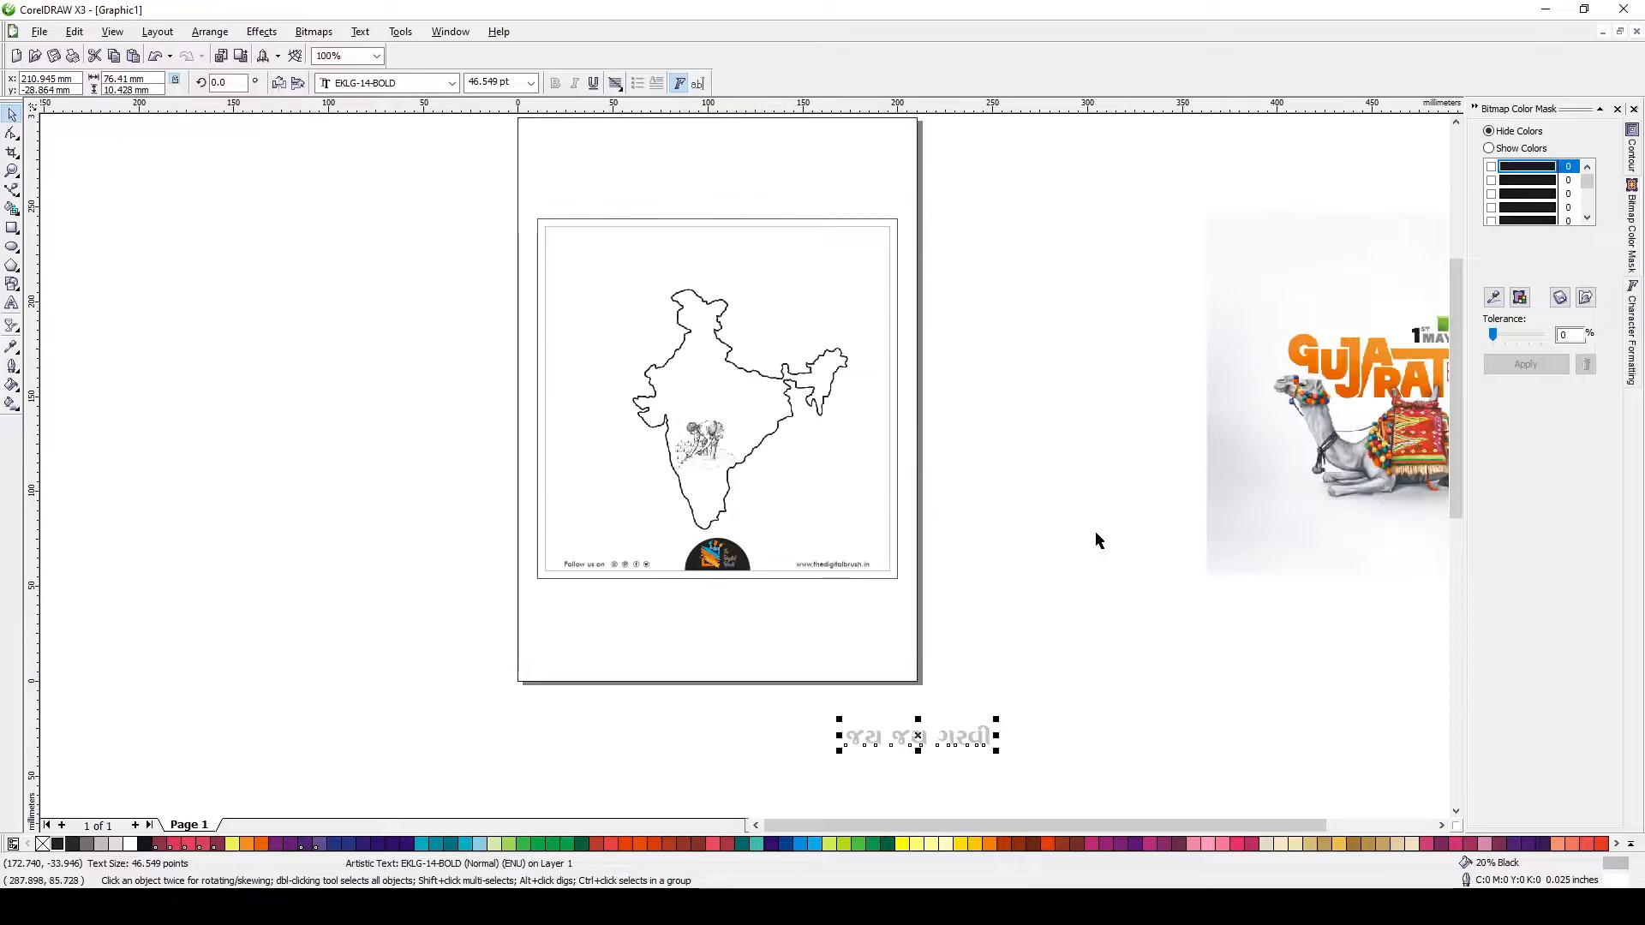
Move the black-and-white portrait onto the upper part of the map and scale it to about 51 mm wide.
{"action": "left_click", "coordinate": [711, 388]}
{"action": "scroll", "coordinate": [768, 506], "scroll_direction": "down", "scroll_amount": 1}
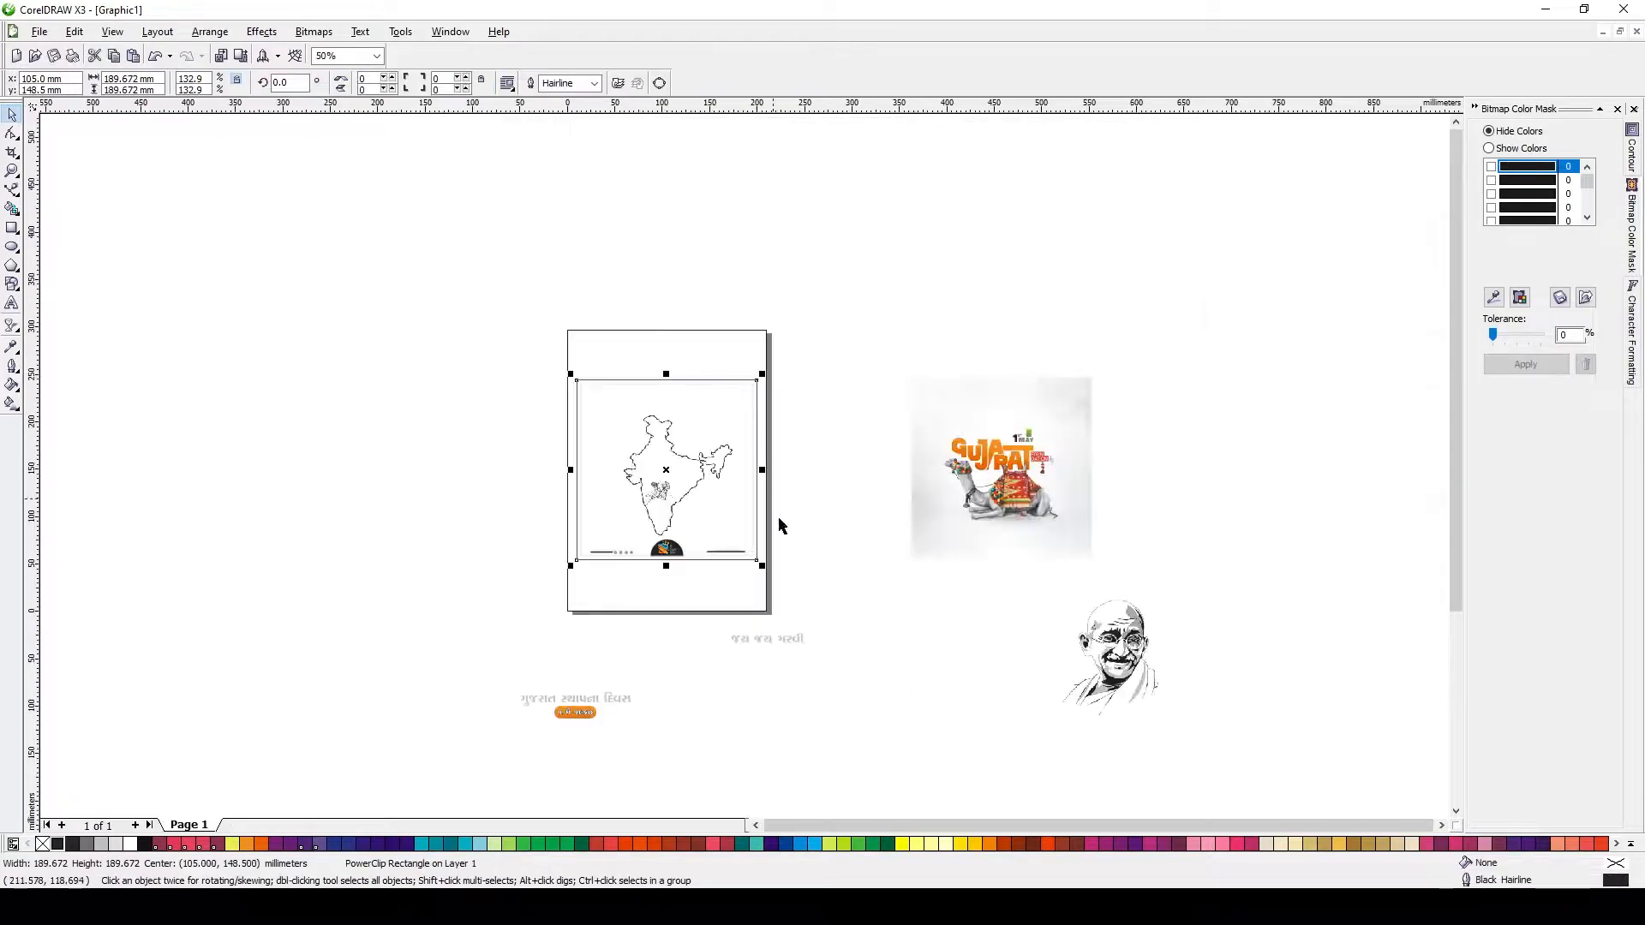
{"action": "left_click_drag", "start_coordinate": [1030, 593], "coordinate": [758, 461]}
{"action": "scroll", "coordinate": [767, 455], "scroll_direction": "up", "scroll_amount": 1}
{"action": "left_click_drag", "start_coordinate": [804, 334], "coordinate": [738, 404]}
{"action": "scroll", "coordinate": [685, 465], "scroll_direction": "up", "scroll_amount": 1}
{"action": "left_click_drag", "start_coordinate": [750, 468], "coordinate": [575, 474]}
{"action": "left_click_drag", "start_coordinate": [609, 547], "coordinate": [448, 425]}
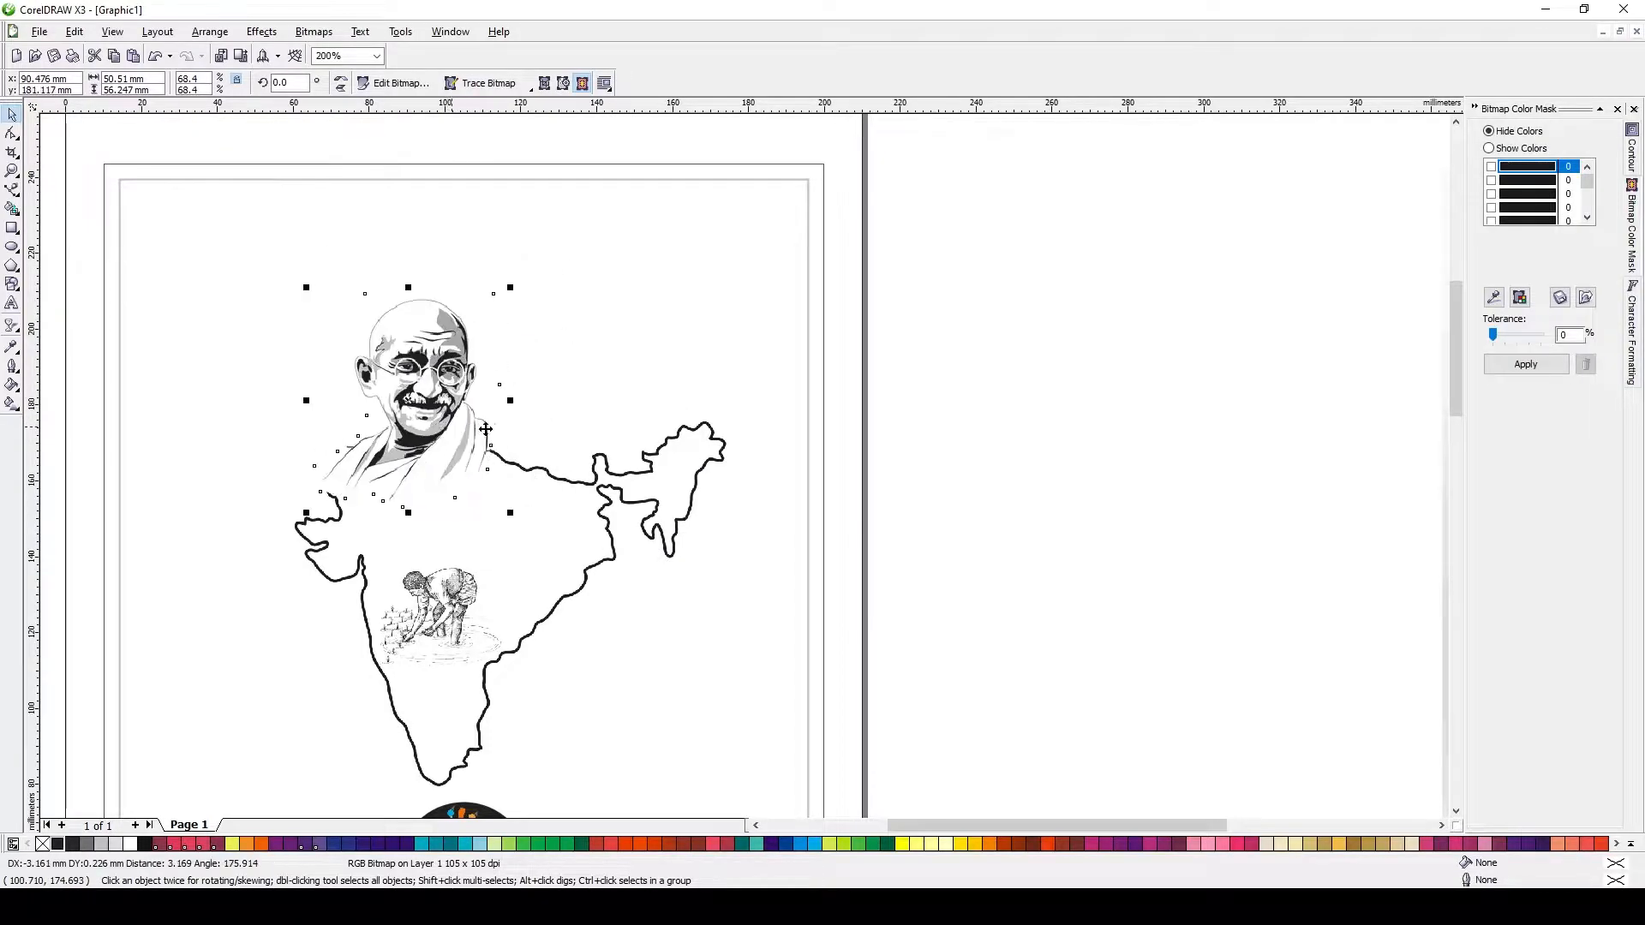
{"action": "left_click", "coordinate": [1030, 468]}
{"action": "left_click", "coordinate": [392, 461]}
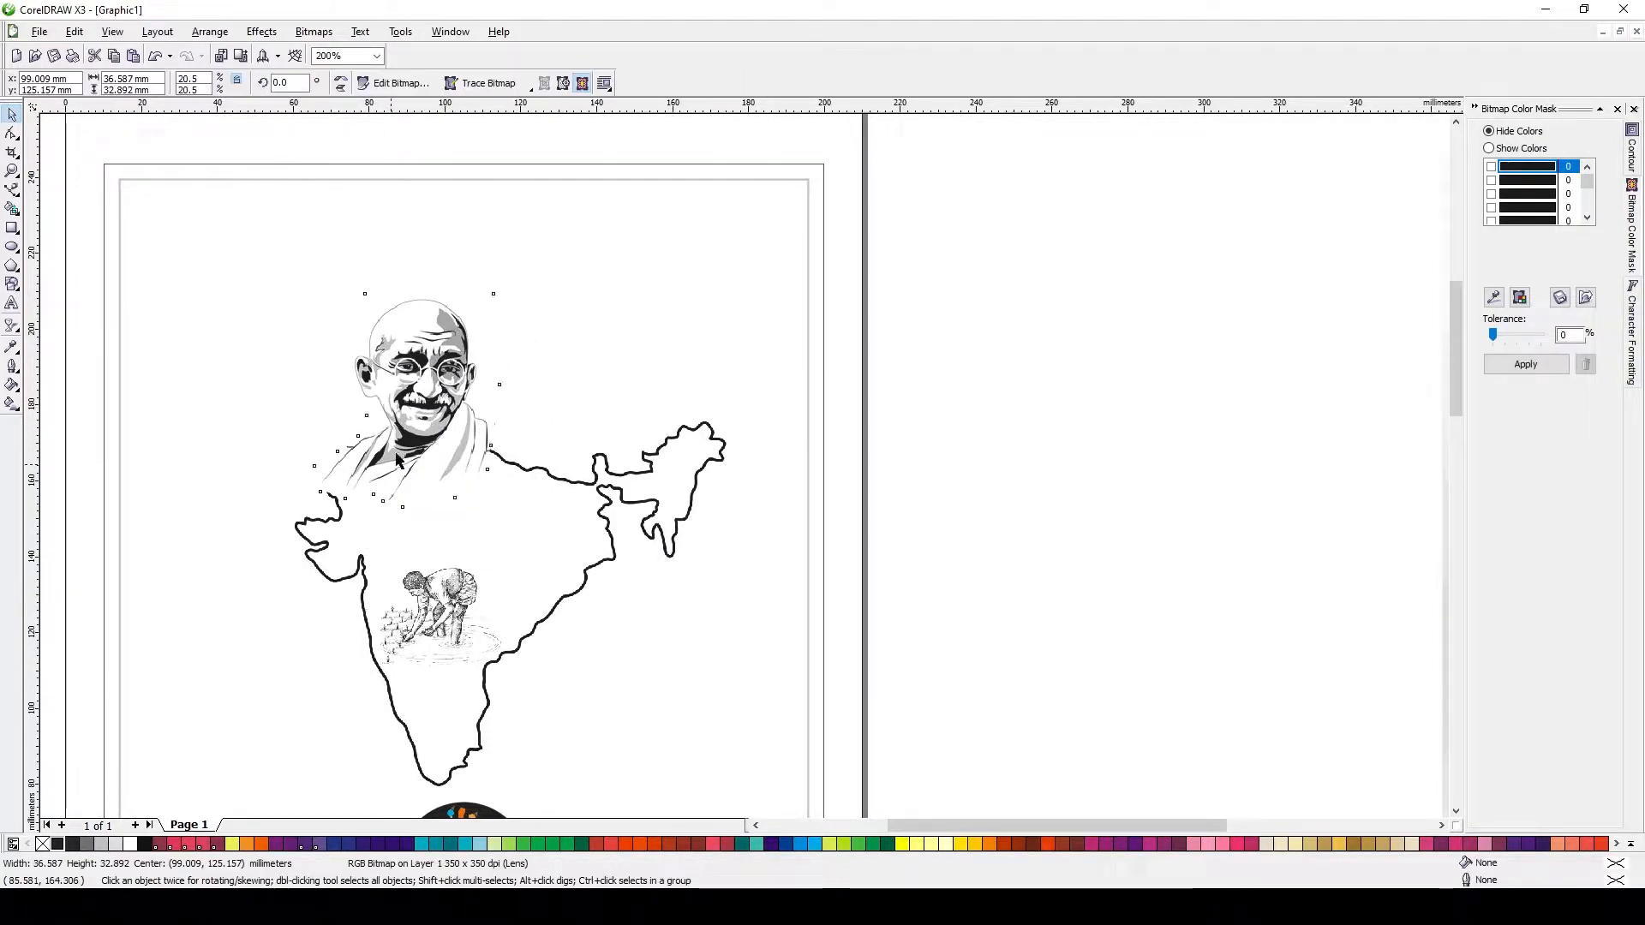
Enlarge the portrait to about 60 mm wide and reposition it over the map's northwest.
{"action": "scroll", "coordinate": [414, 408], "scroll_direction": "up", "scroll_amount": 1}
{"action": "scroll", "coordinate": [540, 247], "scroll_direction": "down", "scroll_amount": 1}
{"action": "mouse_move", "coordinate": [739, 466]}
{"action": "left_mouse_down"}
{"action": "mouse_move", "coordinate": [665, 382]}
{"action": "mouse_move", "coordinate": [718, 408]}
{"action": "mouse_move", "coordinate": [724, 439]}
{"action": "left_mouse_up"}
{"action": "scroll", "coordinate": [568, 362], "scroll_direction": "down", "scroll_amount": 1}
{"action": "scroll", "coordinate": [761, 629], "scroll_direction": "up", "scroll_amount": 1}
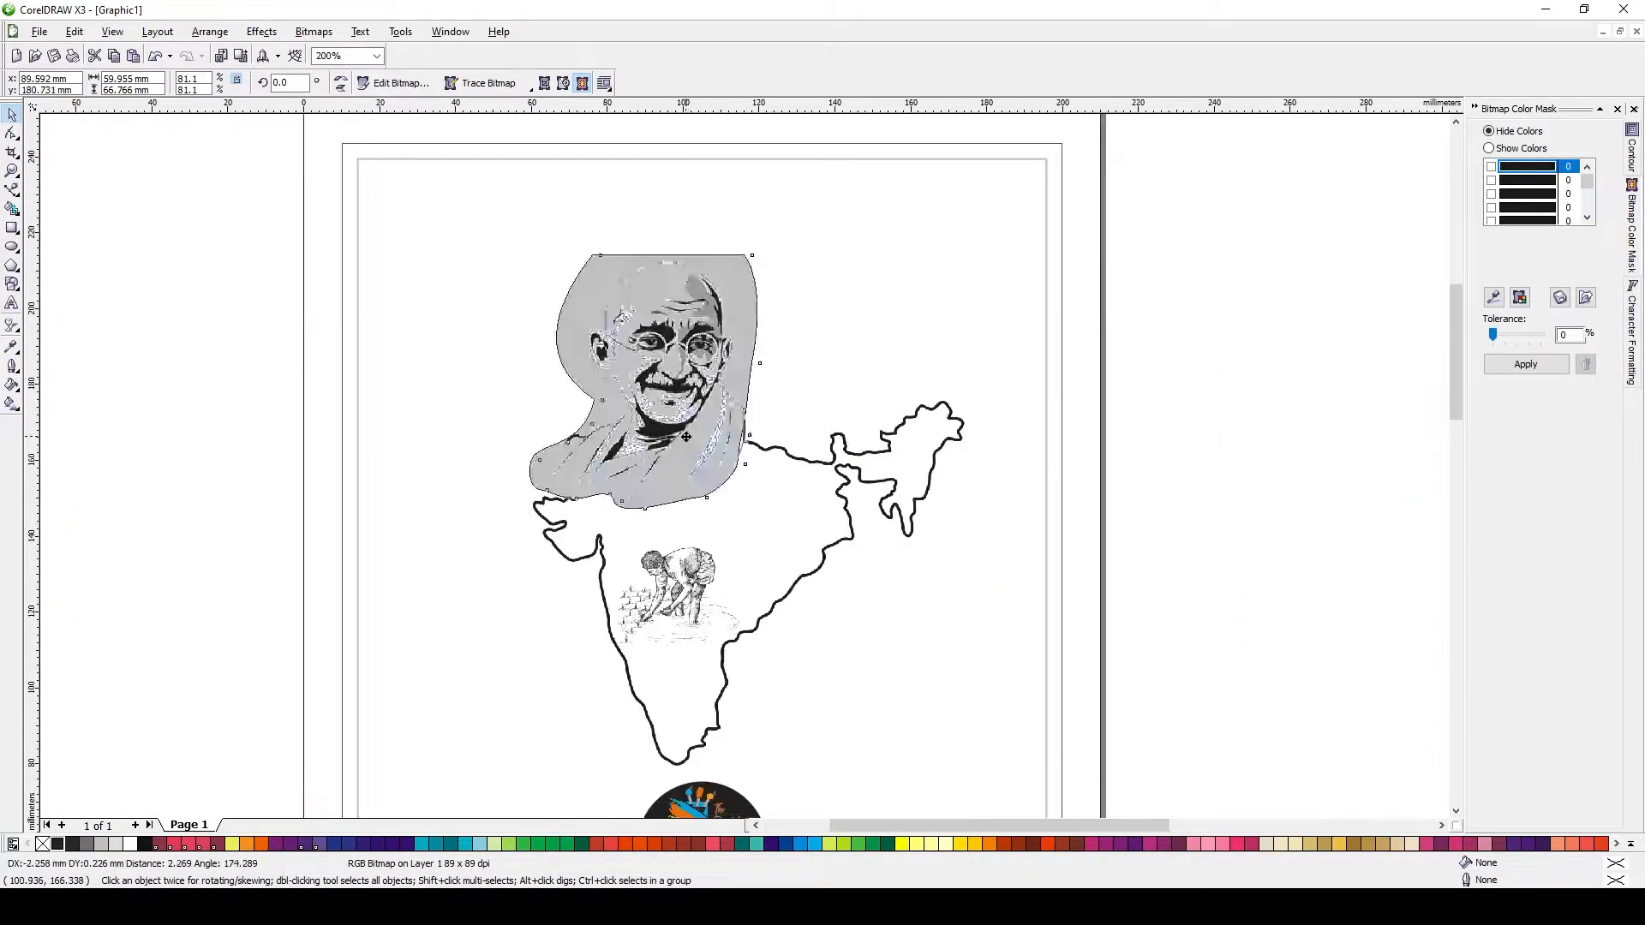
{"action": "left_click", "coordinate": [674, 399]}
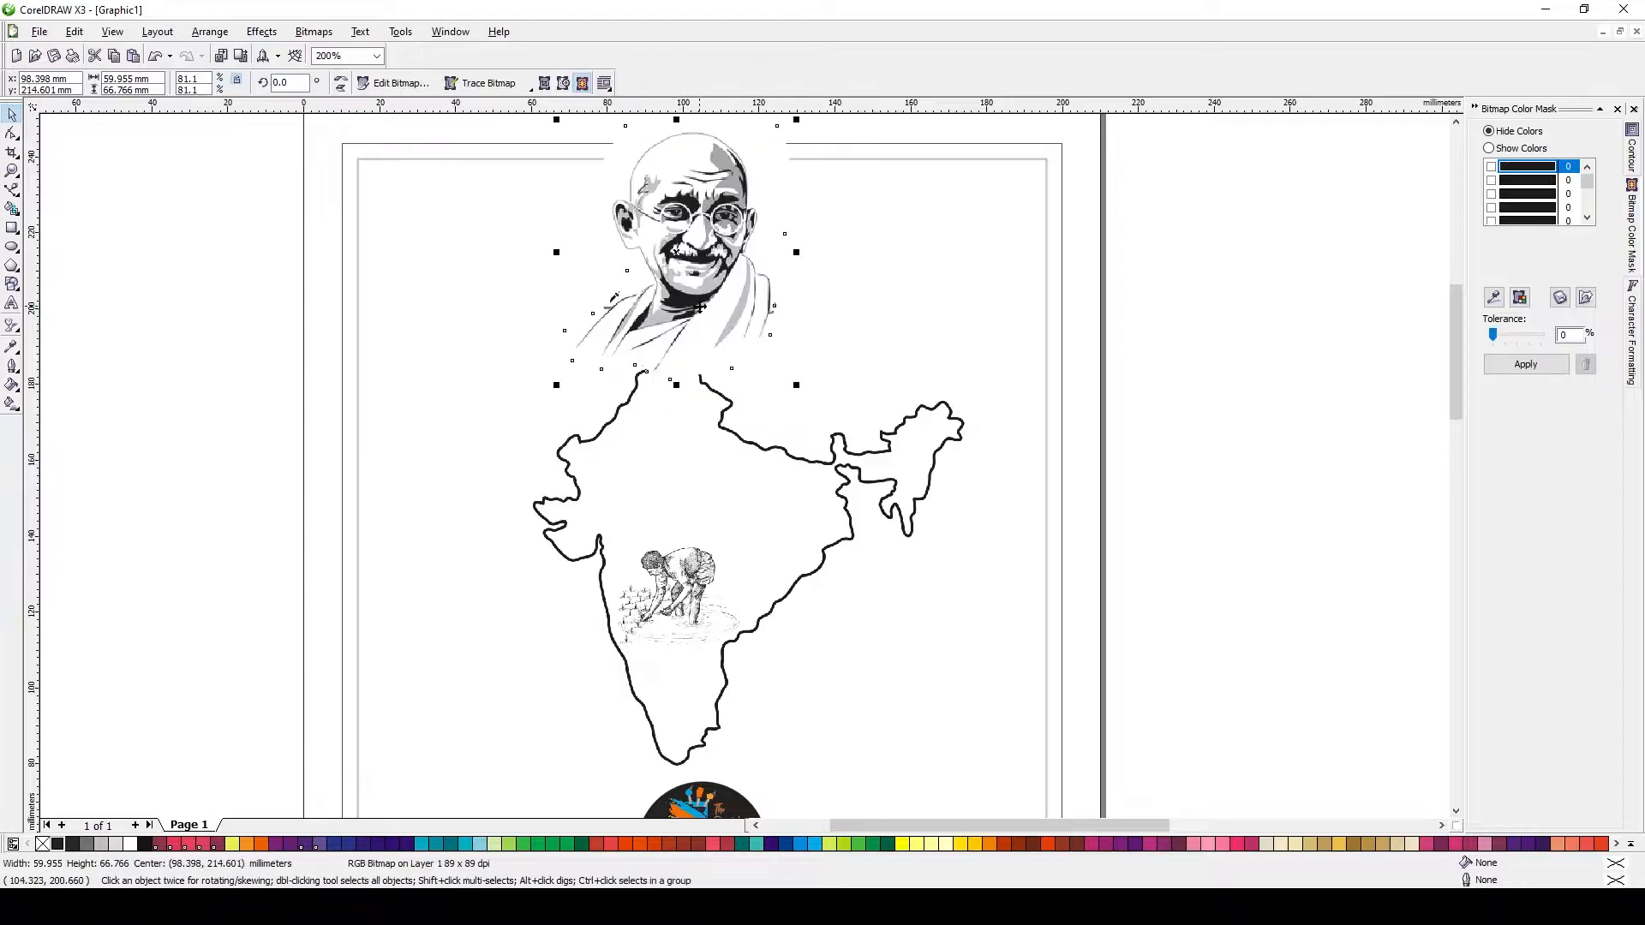
Move the farmer sketch up and right below the portrait's shoulder, and enlarge it slightly within the map outline.
{"action": "left_click", "coordinate": [693, 587]}
{"action": "scroll", "coordinate": [808, 423], "scroll_direction": "down", "scroll_amount": 1}
{"action": "left_click", "coordinate": [866, 553]}
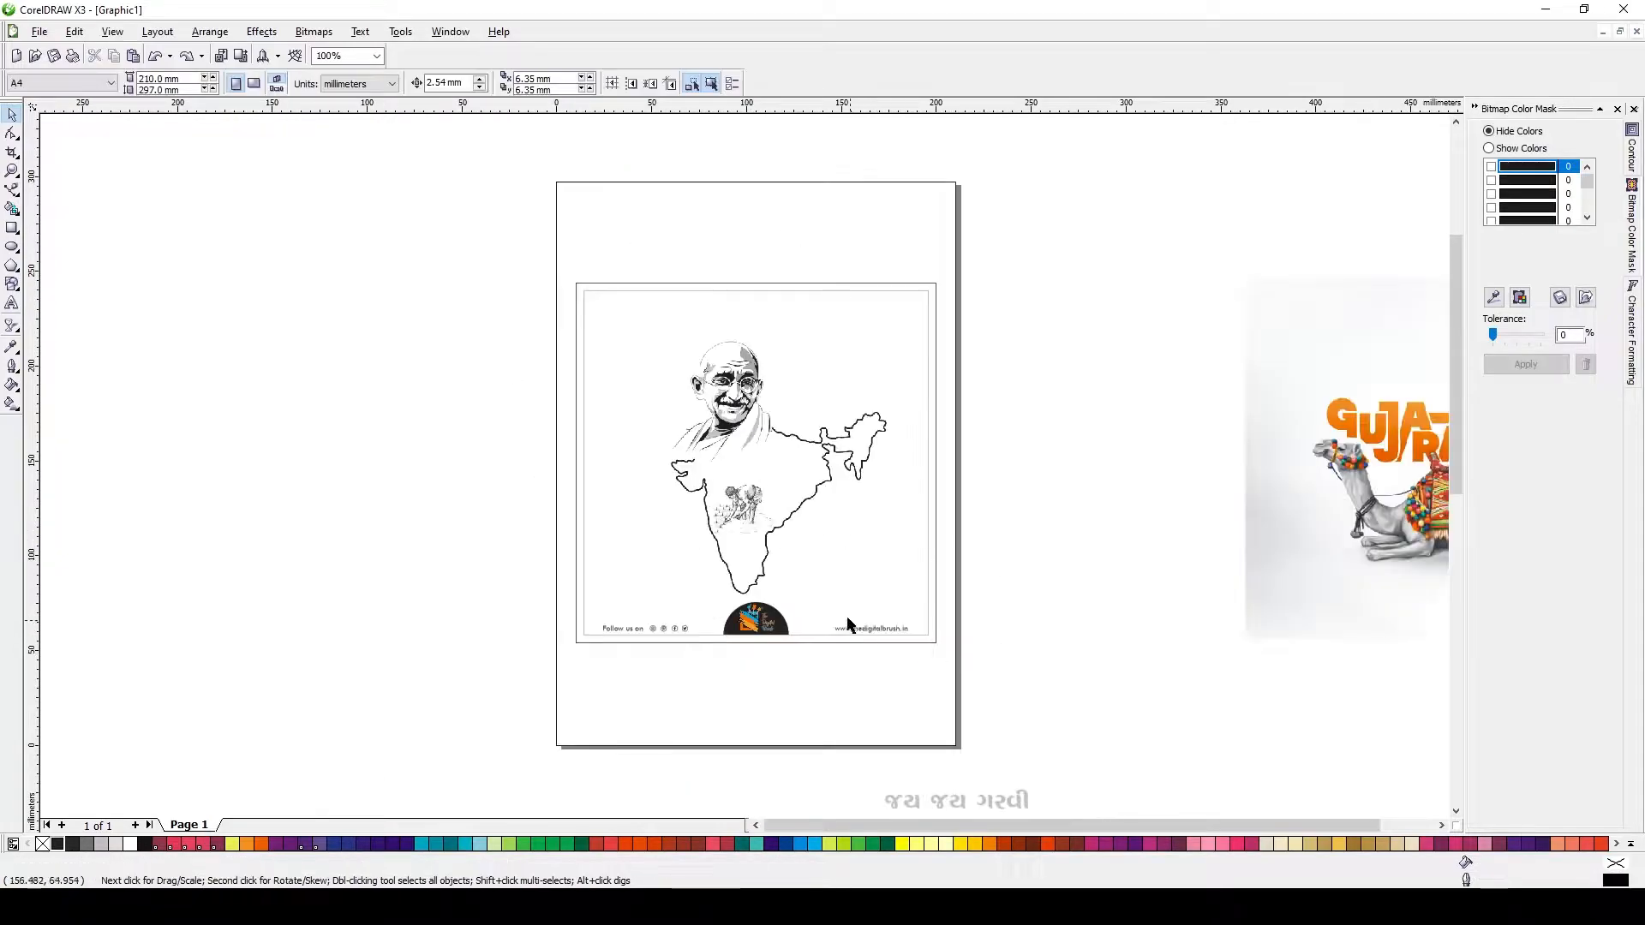
{"action": "scroll", "coordinate": [758, 487], "scroll_direction": "up", "scroll_amount": 1}
{"action": "left_click", "coordinate": [758, 449]}
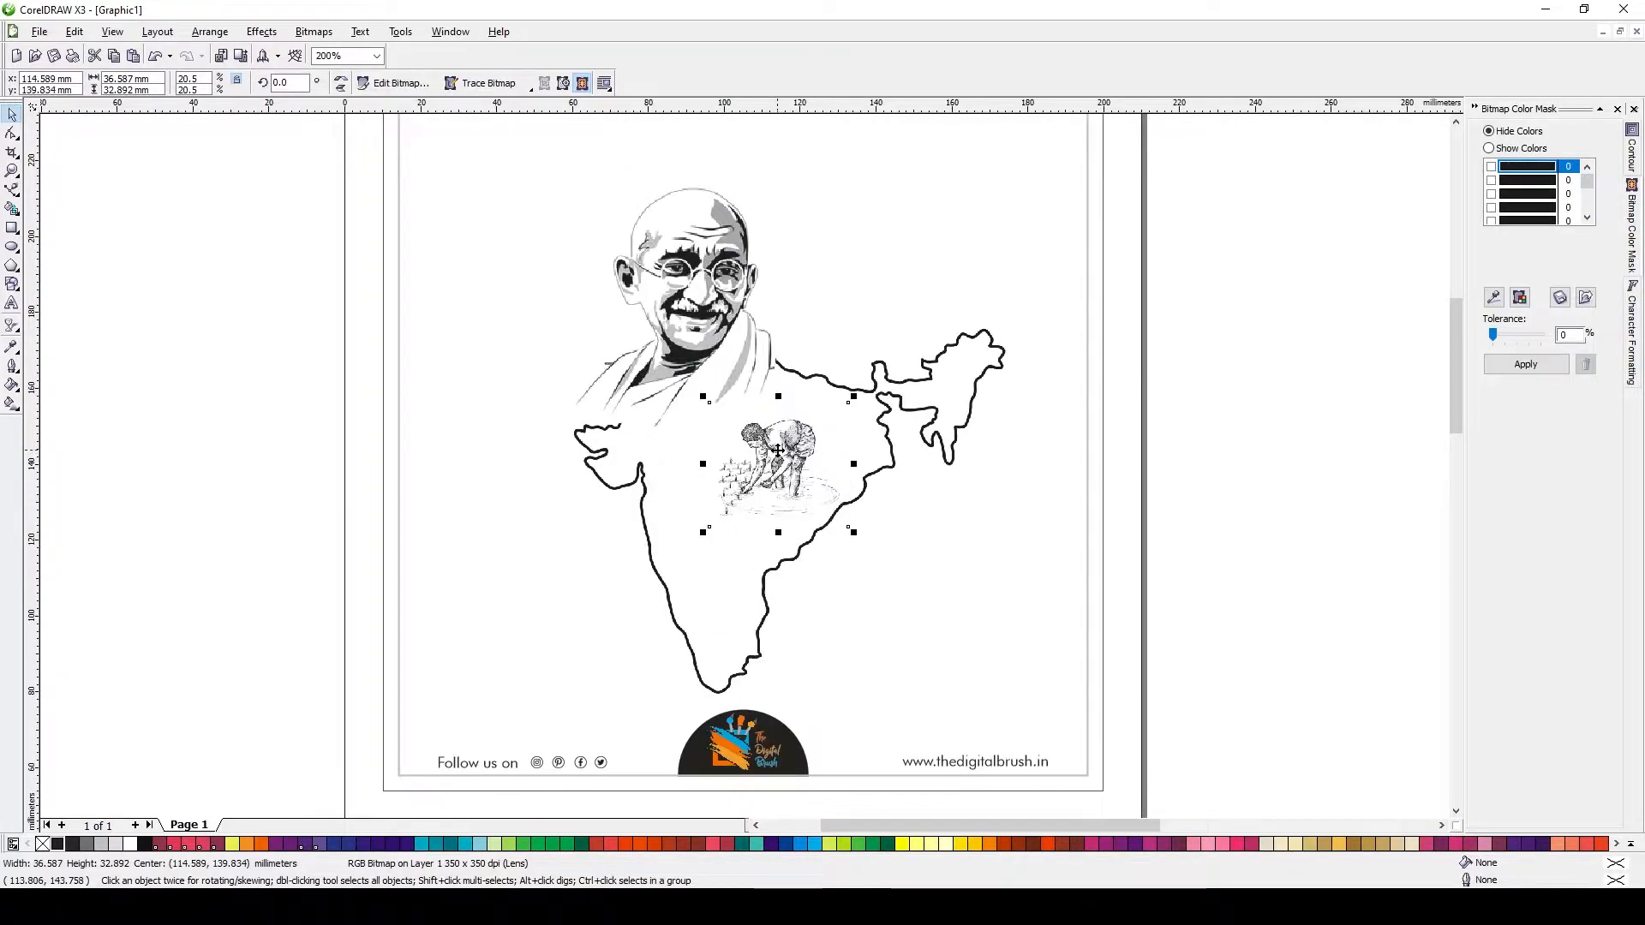
{"action": "scroll", "coordinate": [747, 481], "scroll_direction": "up", "scroll_amount": 1}
{"action": "left_click_drag", "start_coordinate": [747, 481], "coordinate": [728, 471]}
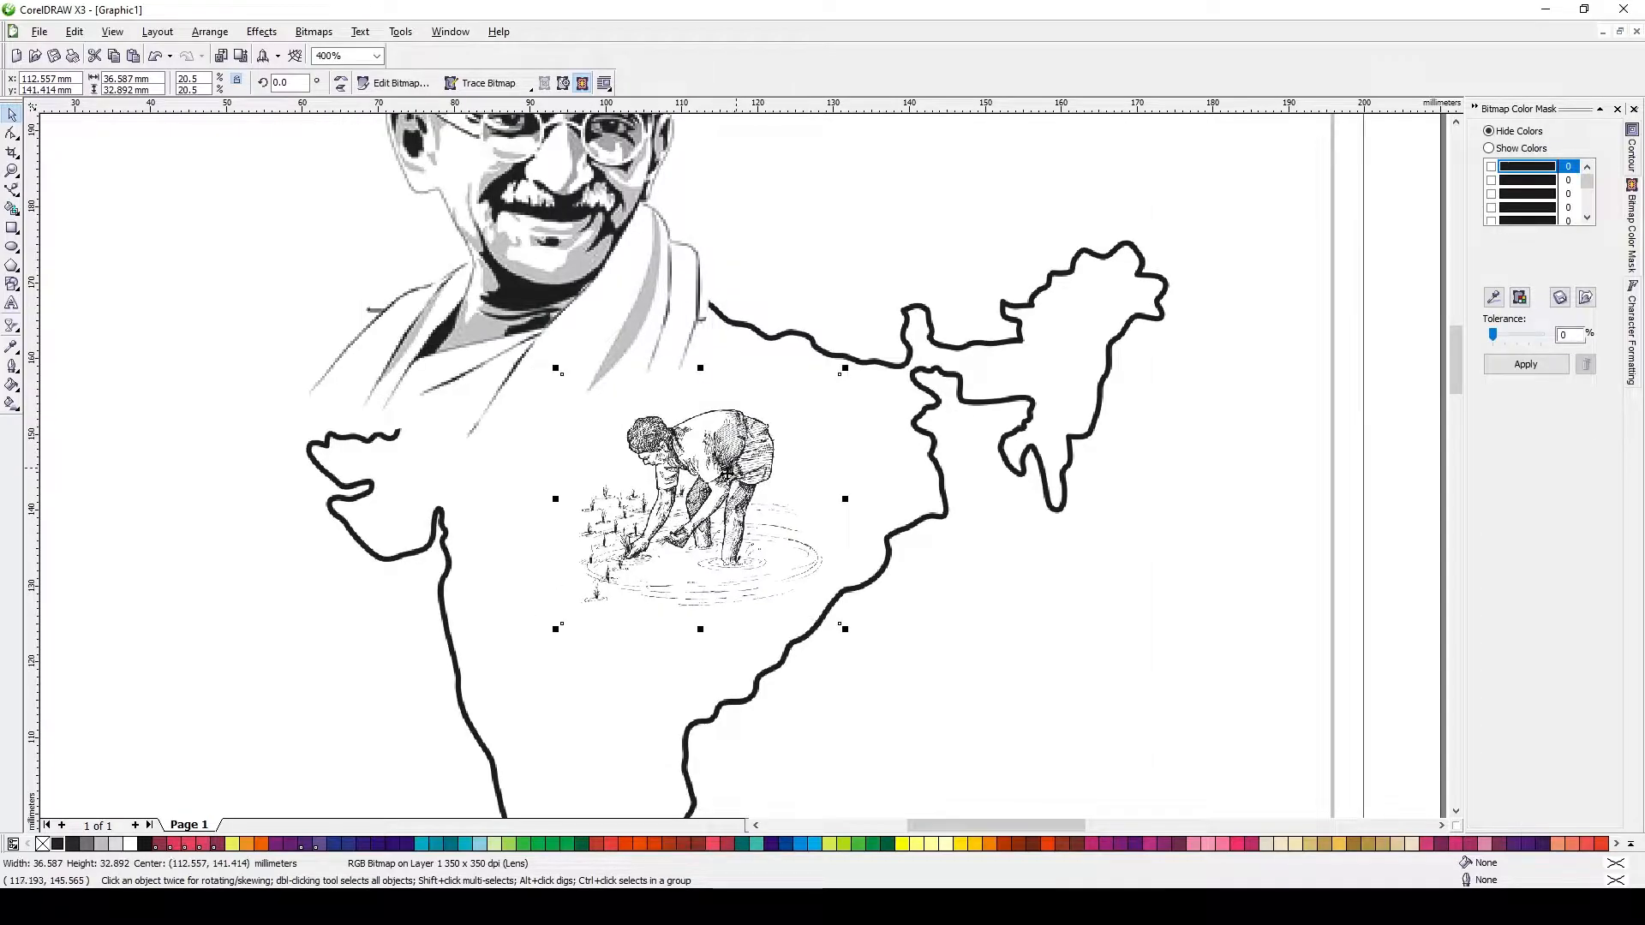
{"action": "left_click_drag", "start_coordinate": [845, 368], "coordinate": [871, 343]}
{"action": "left_click_drag", "start_coordinate": [767, 511], "coordinate": [802, 502]}
{"action": "scroll", "coordinate": [735, 477], "scroll_direction": "down", "scroll_amount": 2}
{"action": "left_click", "coordinate": [1112, 493]}
Bring the colourful patterned Gujarati lettering up beneath the poster, near the page's lower right corner.
{"action": "scroll", "coordinate": [1079, 494], "scroll_direction": "down", "scroll_amount": 1}
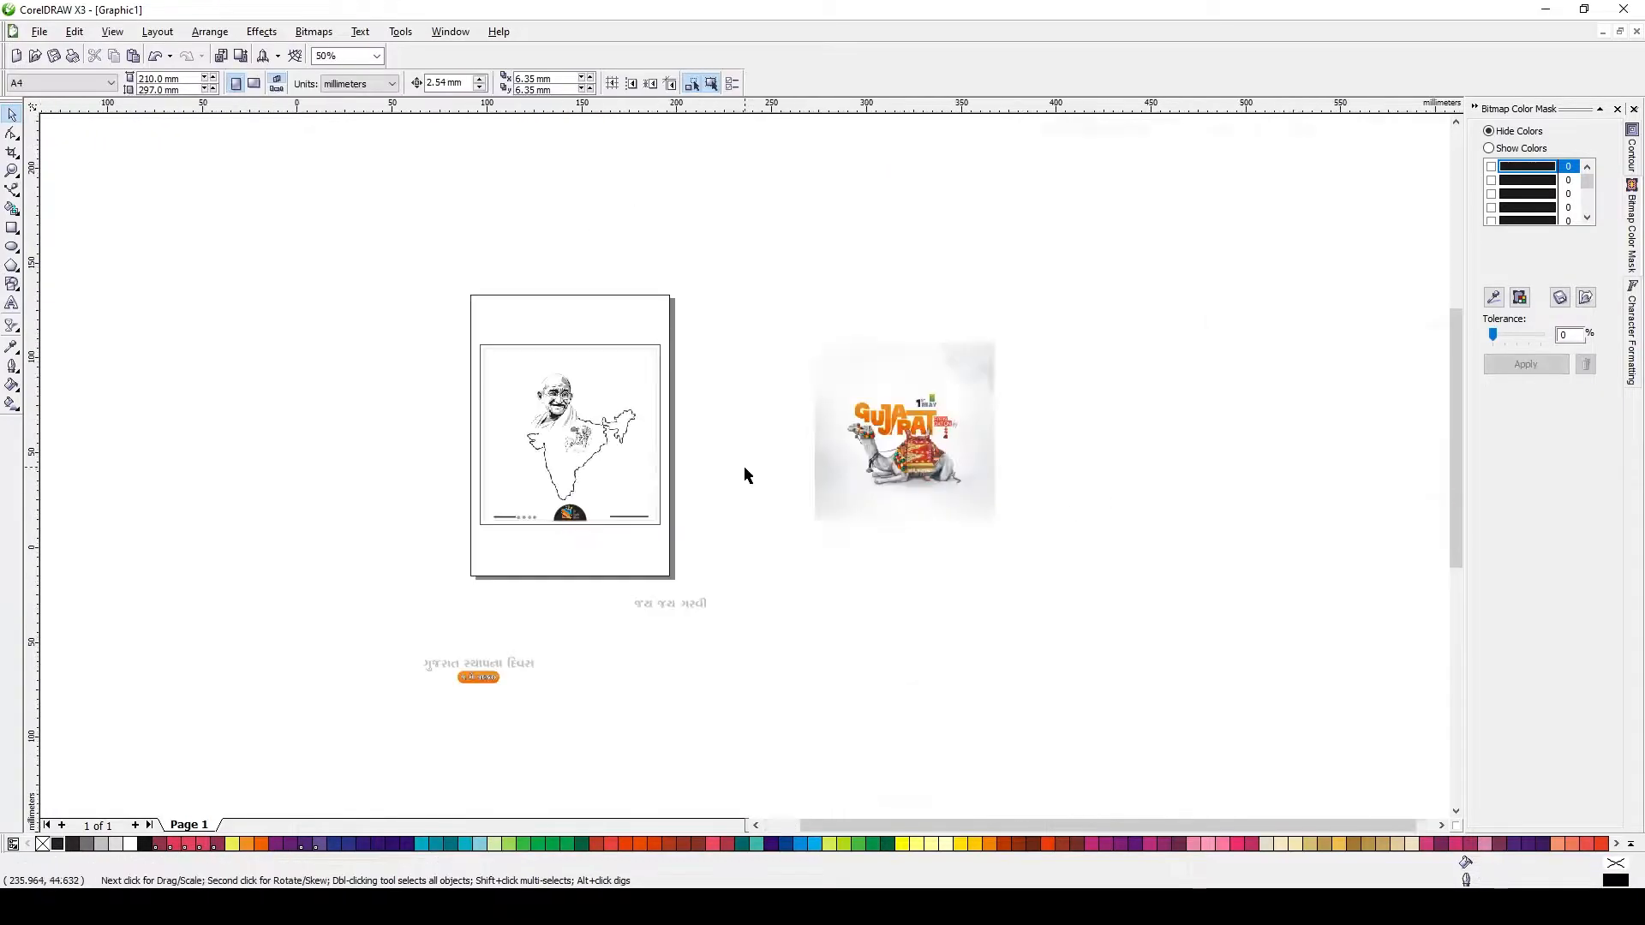
{"action": "scroll", "coordinate": [643, 606], "scroll_direction": "up", "scroll_amount": 1}
{"action": "scroll", "coordinate": [745, 471], "scroll_direction": "down", "scroll_amount": 2}
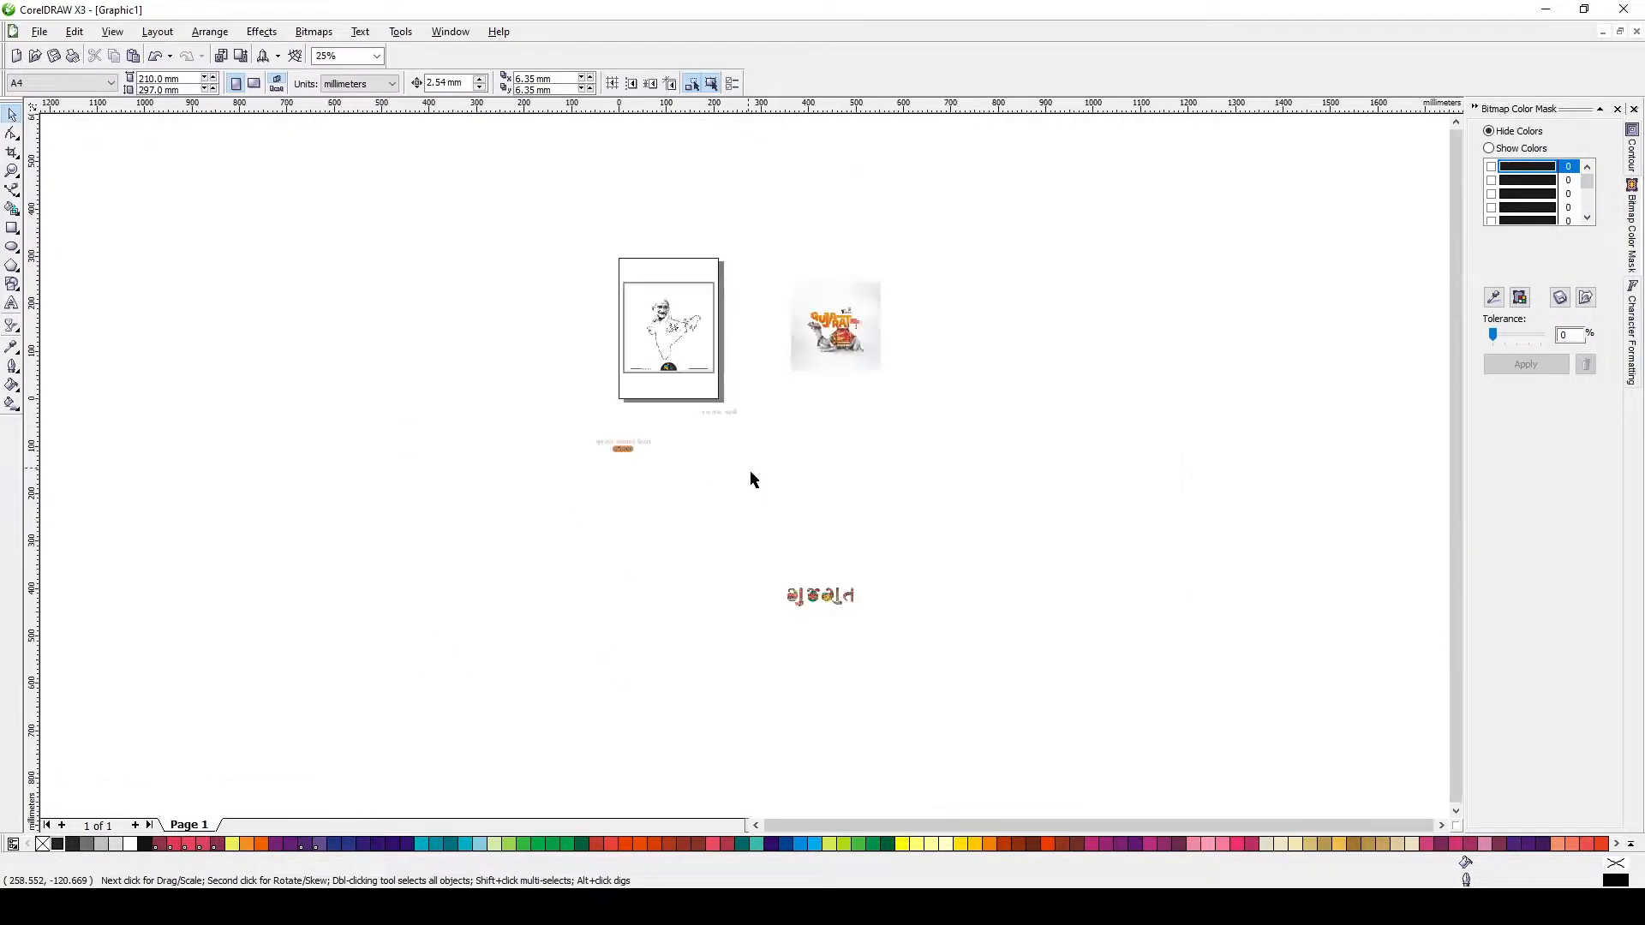
{"action": "left_click", "coordinate": [852, 574]}
{"action": "left_click_drag", "start_coordinate": [852, 574], "coordinate": [740, 364]}
{"action": "scroll", "coordinate": [740, 363], "scroll_direction": "up", "scroll_amount": 2}
{"action": "left_click_drag", "start_coordinate": [775, 562], "coordinate": [802, 571]}
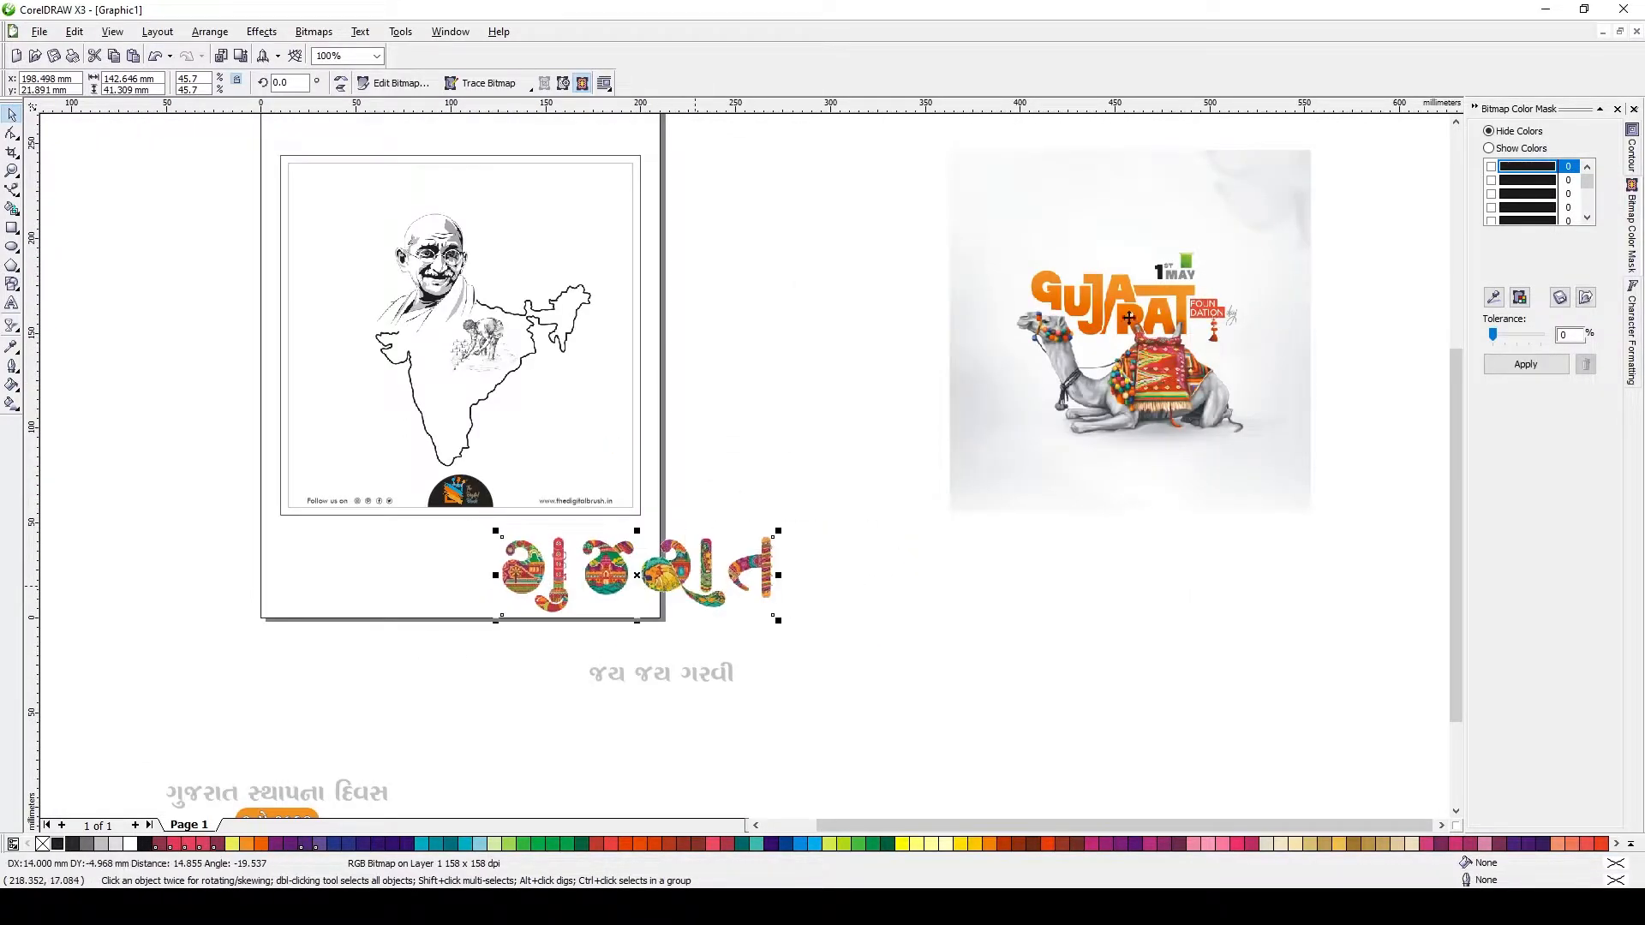
Move the Gujarat camel artwork closer to the page and trace a Bezier curve over the camel's head, neck and saddle.
{"action": "left_click_drag", "start_coordinate": [939, 377], "coordinate": [940, 377]}
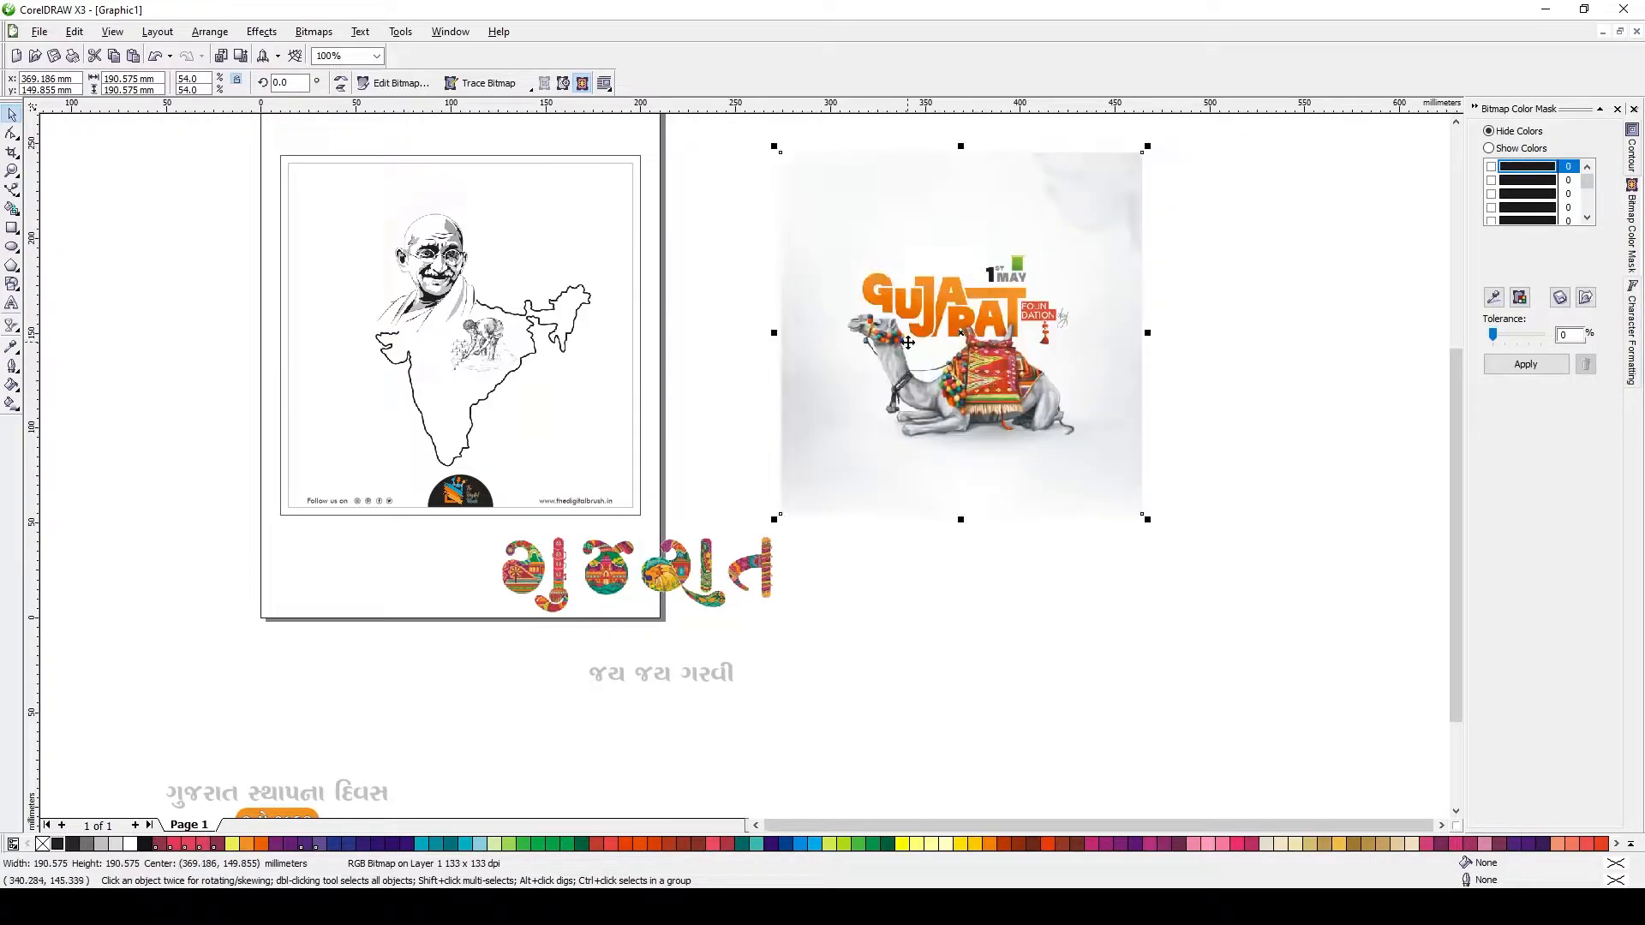
{"action": "scroll", "coordinate": [917, 339], "scroll_direction": "up", "scroll_amount": 1}
{"action": "left_click", "coordinate": [13, 188]}
{"action": "left_click", "coordinate": [56, 191]}
{"action": "scroll", "coordinate": [622, 335], "scroll_direction": "up", "scroll_amount": 1}
{"action": "left_click_drag", "start_coordinate": [622, 336], "coordinate": [729, 370]}
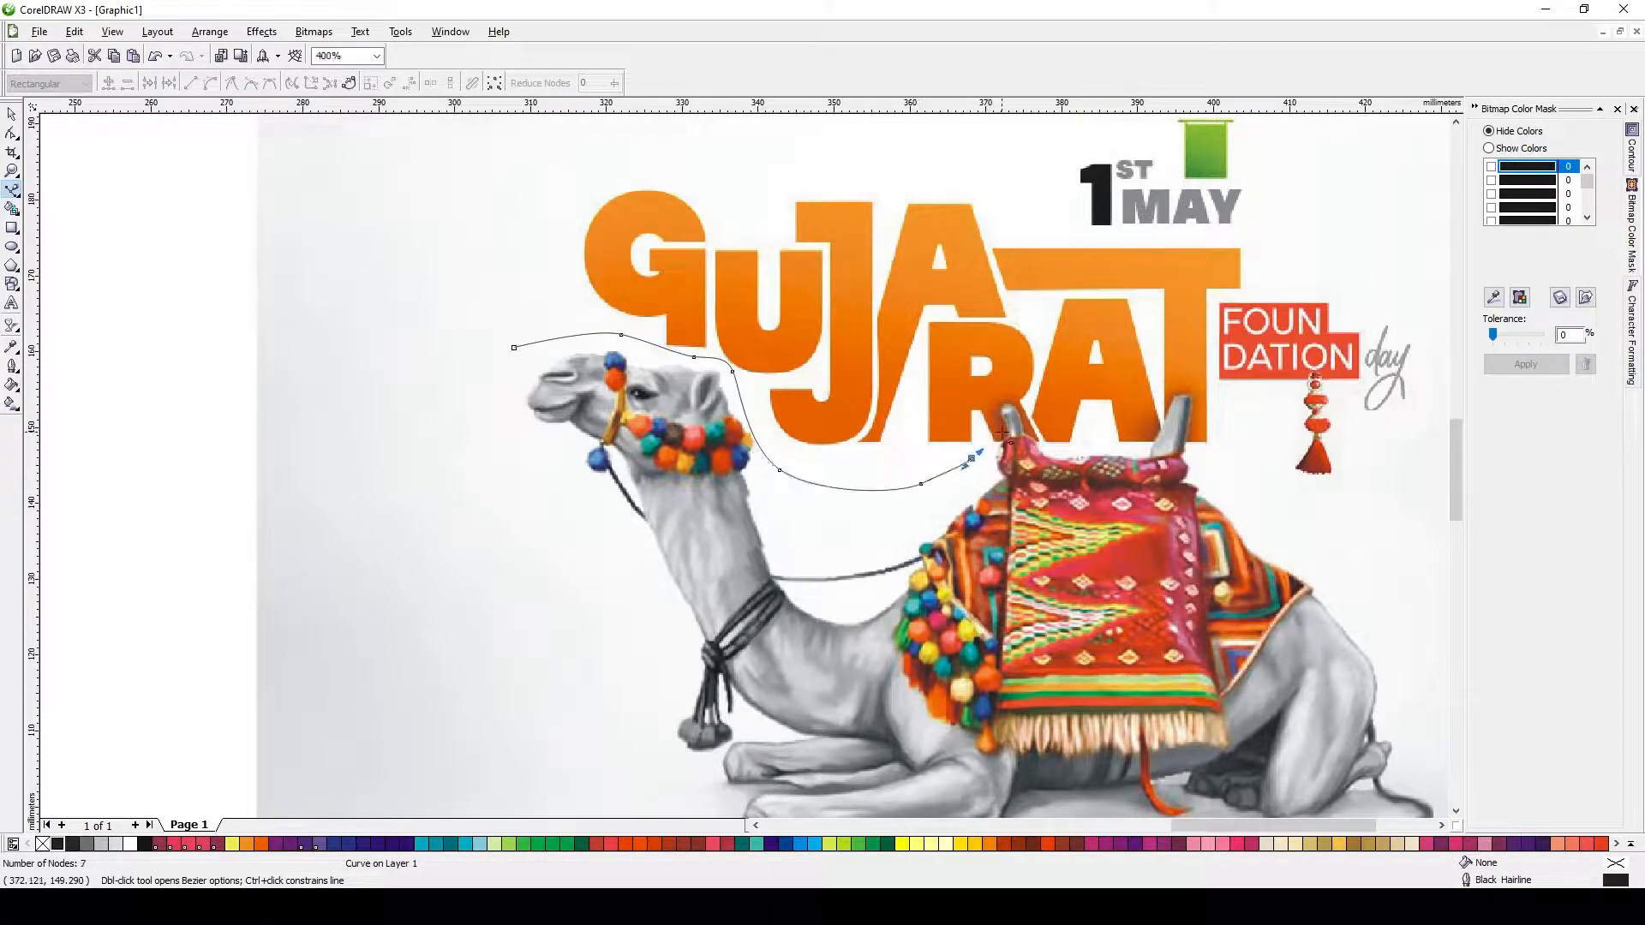
{"action": "scroll", "coordinate": [1009, 417], "scroll_direction": "up", "scroll_amount": 1}
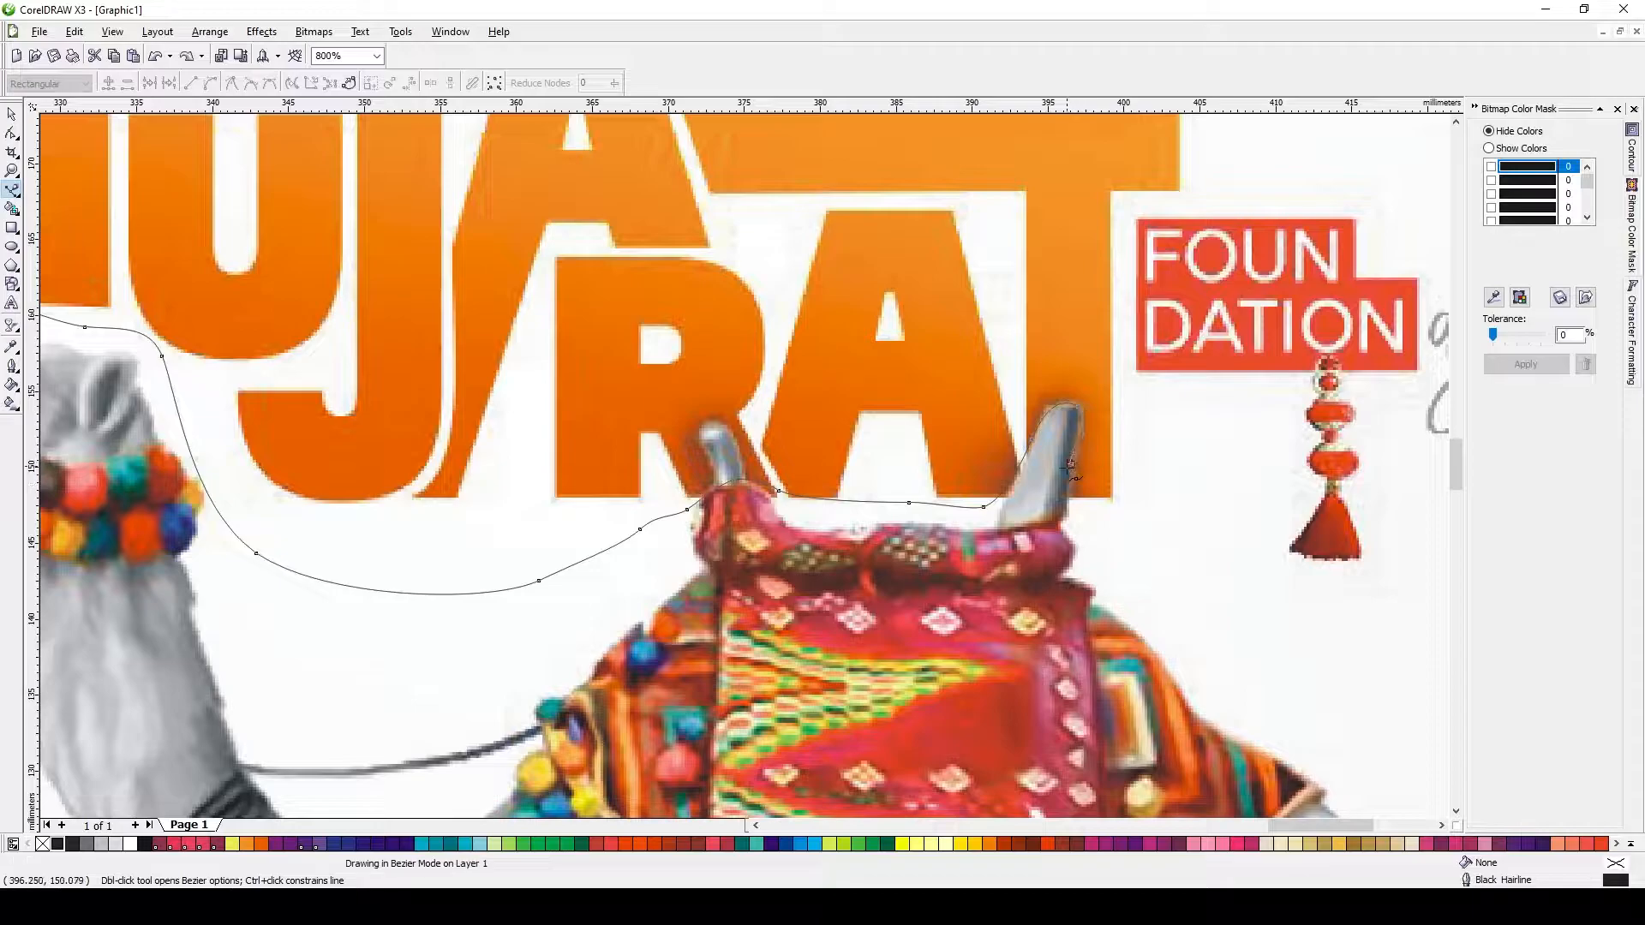
{"action": "left_click_drag", "start_coordinate": [1083, 529], "coordinate": [1085, 530]}
Complete the closed Bezier outline around the camel's body and cut the camel out of its background.
{"action": "scroll", "coordinate": [1139, 547], "scroll_direction": "down", "scroll_amount": 2}
{"action": "left_click_drag", "start_coordinate": [772, 491], "coordinate": [814, 528]}
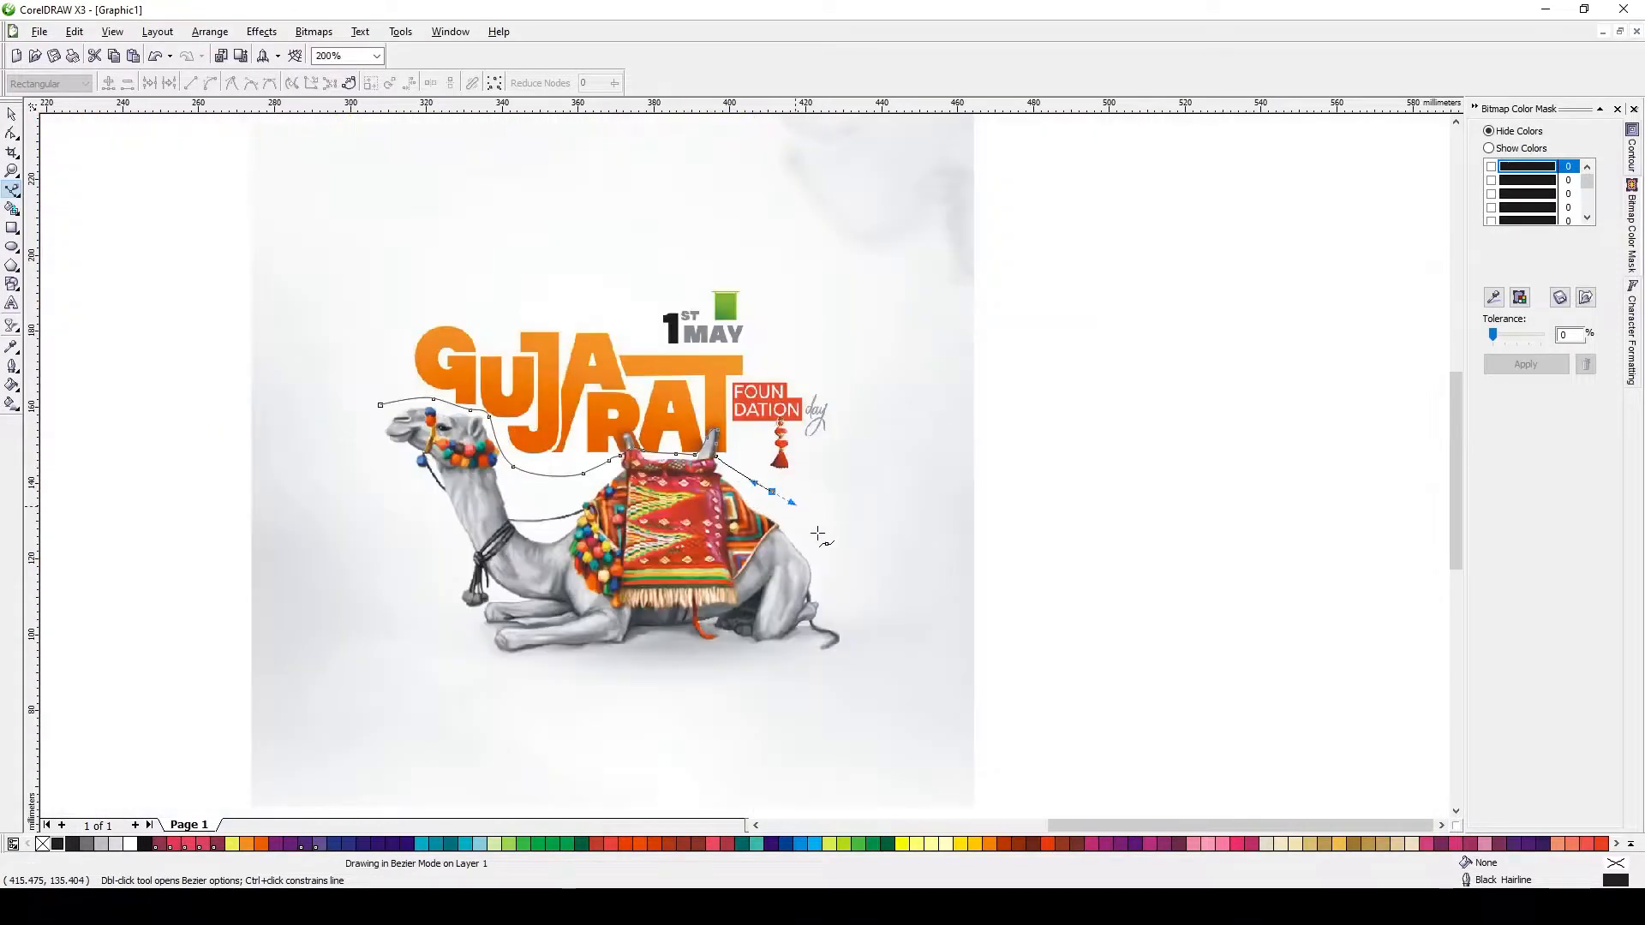
{"action": "left_click", "coordinate": [381, 408]}
{"action": "key", "text": "space"}
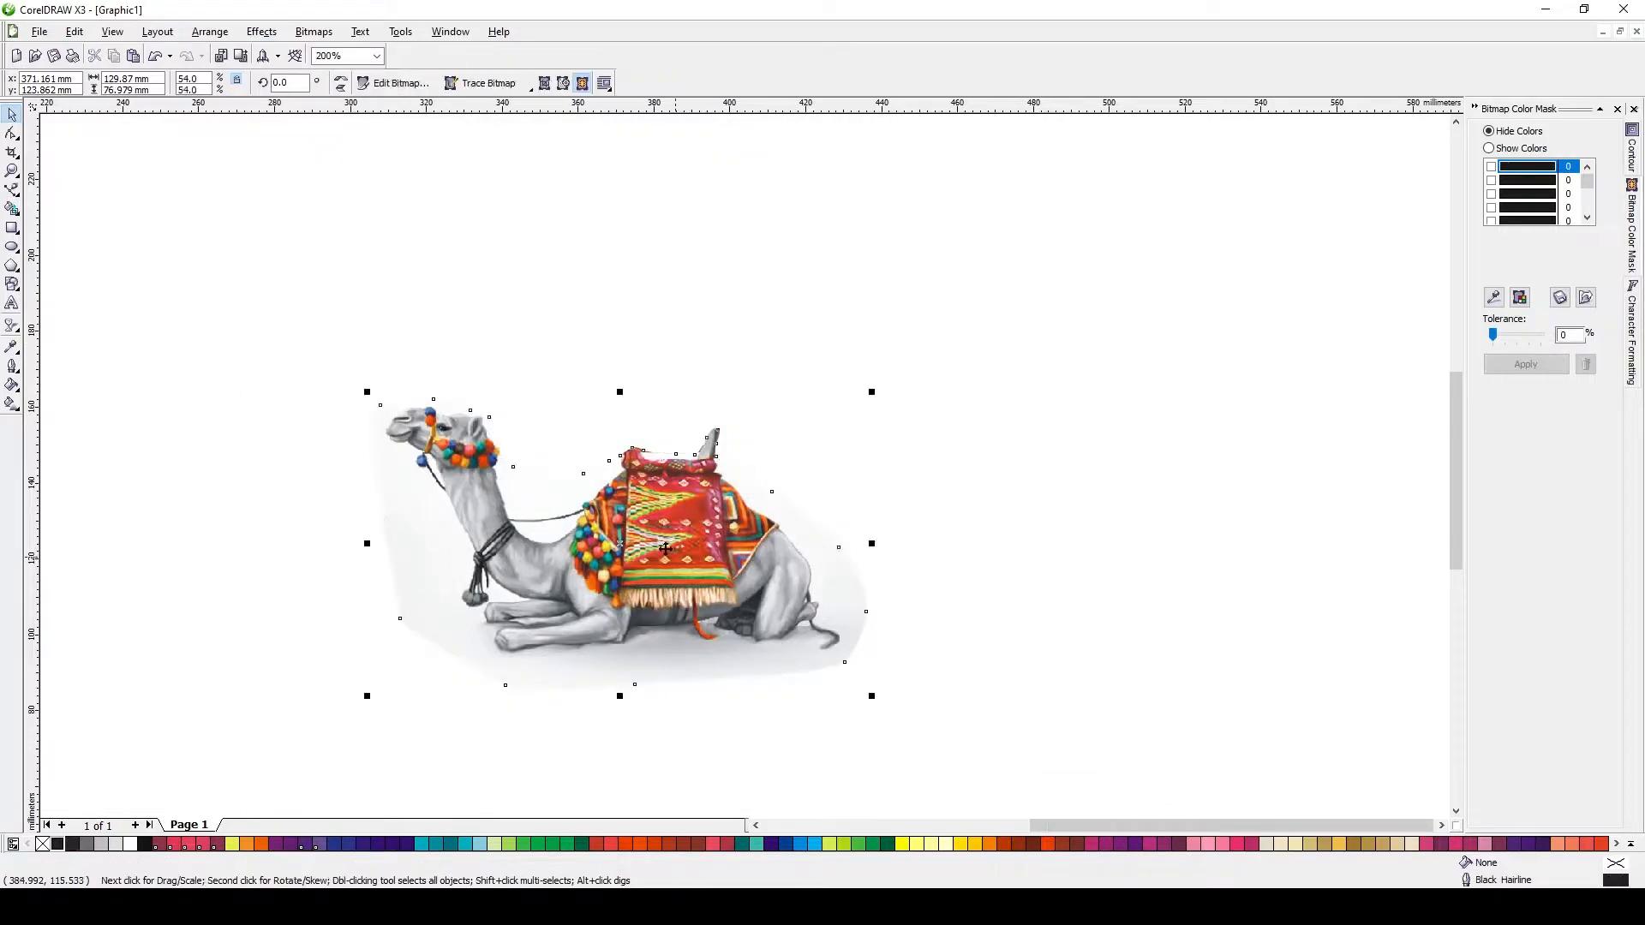
Place the cut-out camel beside the page and brighten it by raising the RGB Tone Curve.
{"action": "scroll", "coordinate": [751, 468], "scroll_direction": "down", "scroll_amount": 3}
{"action": "scroll", "coordinate": [757, 472], "scroll_direction": "up", "scroll_amount": 3}
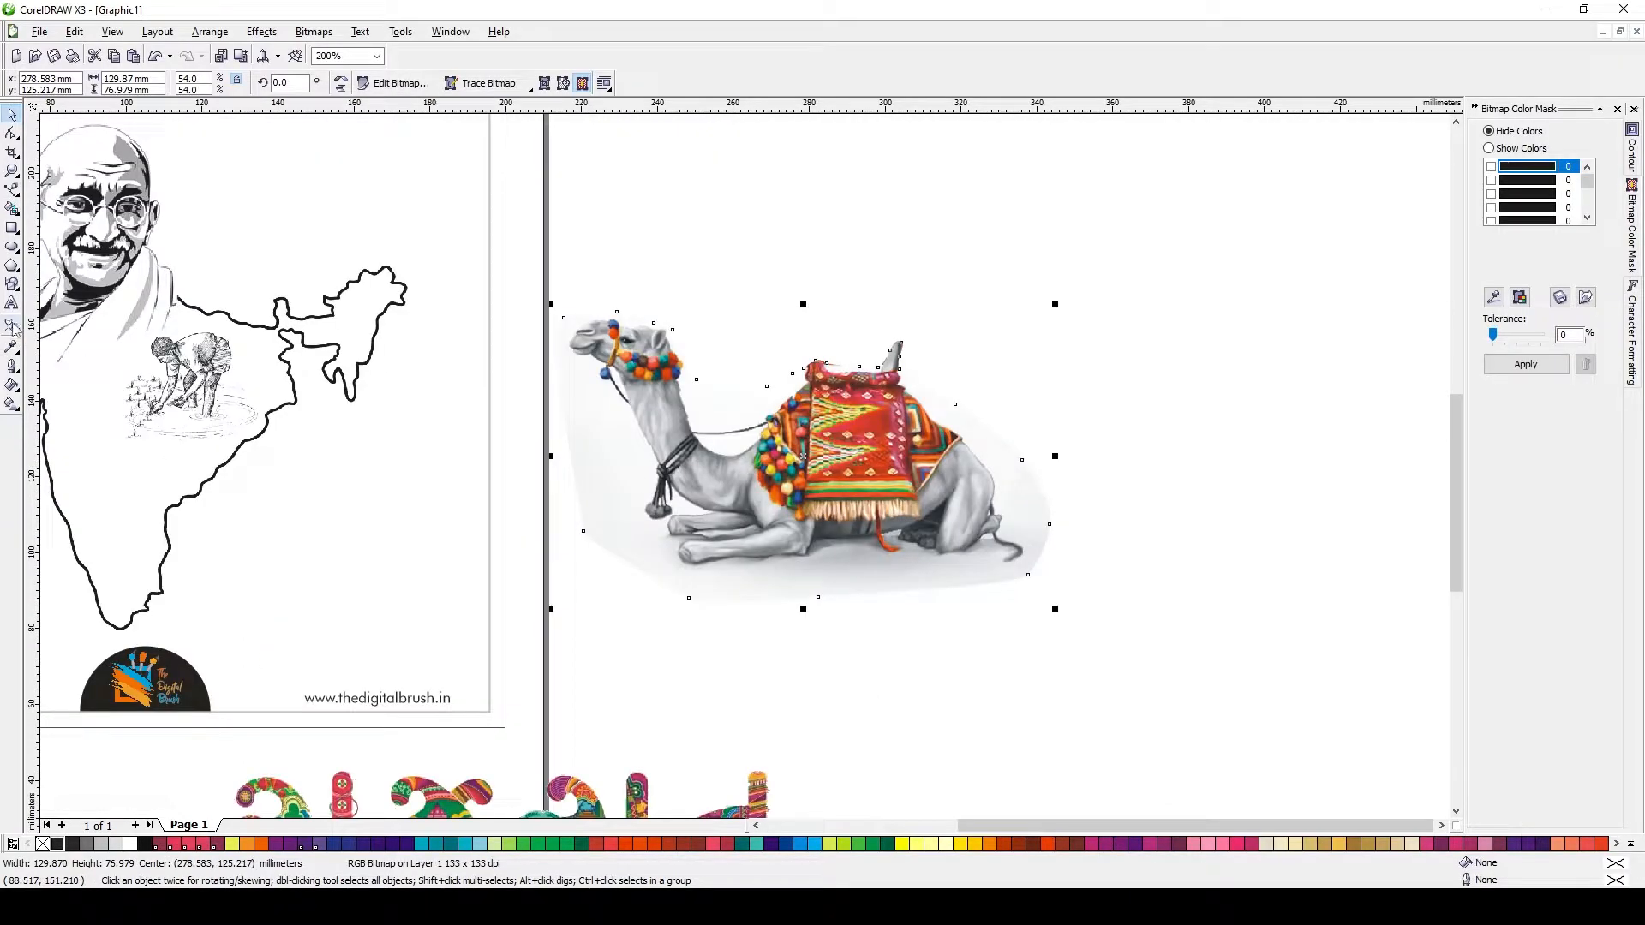
{"action": "left_click", "coordinate": [257, 32]}
{"action": "mouse_move", "coordinate": [274, 48]}
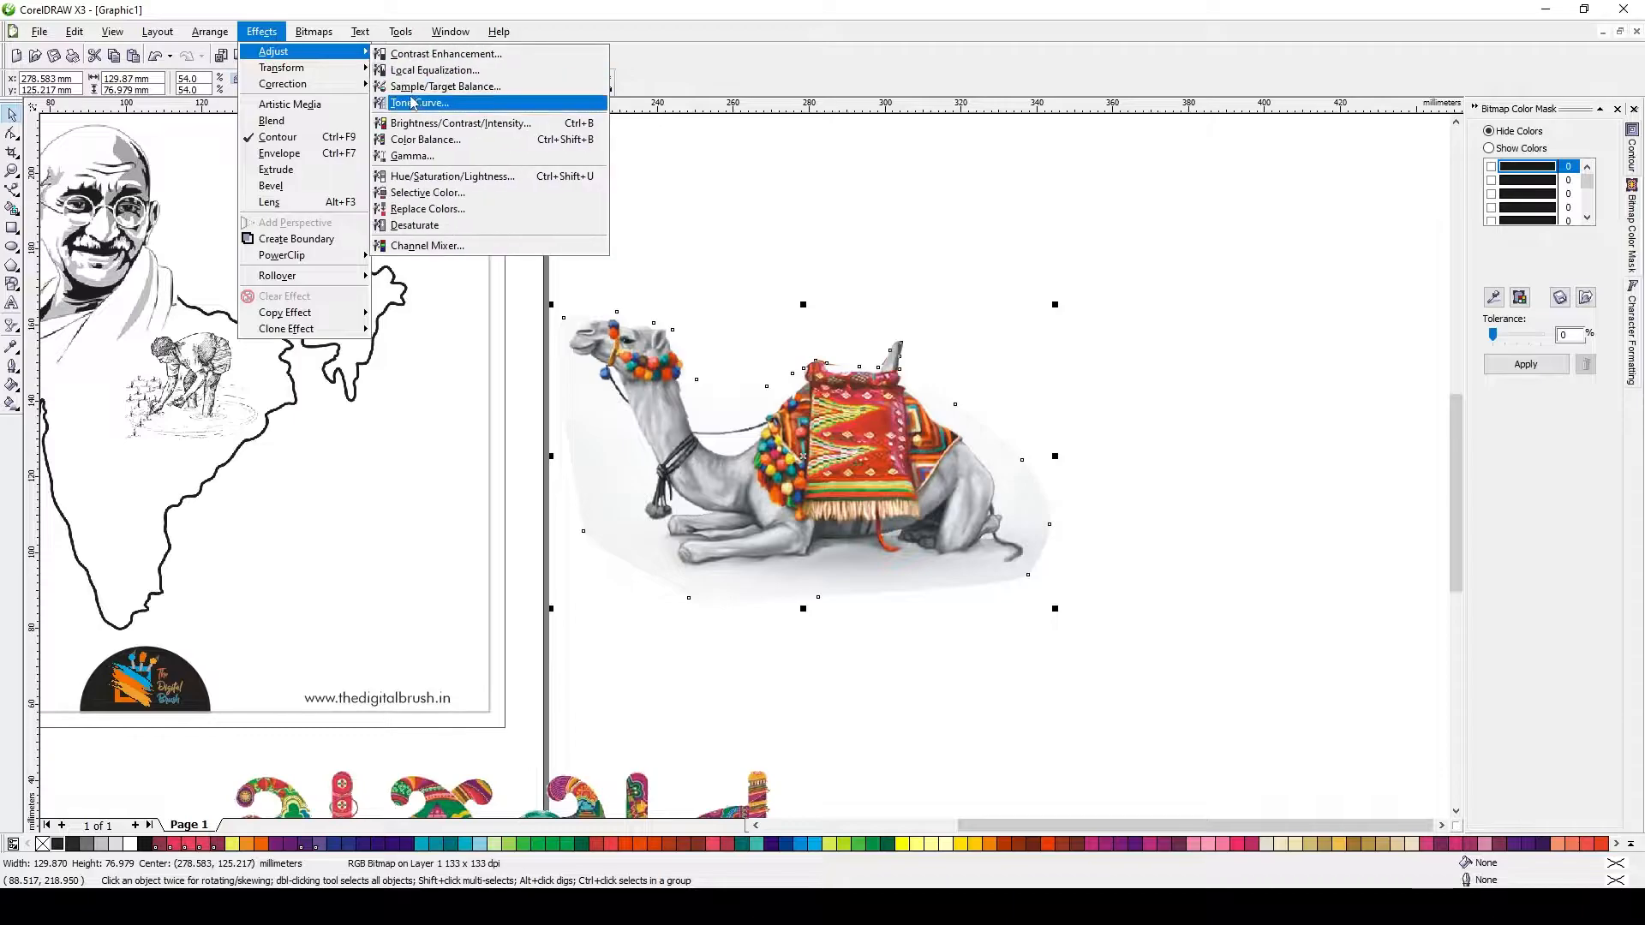
{"action": "left_click", "coordinate": [420, 98]}
{"action": "left_click_drag", "start_coordinate": [904, 315], "coordinate": [1330, 287]}
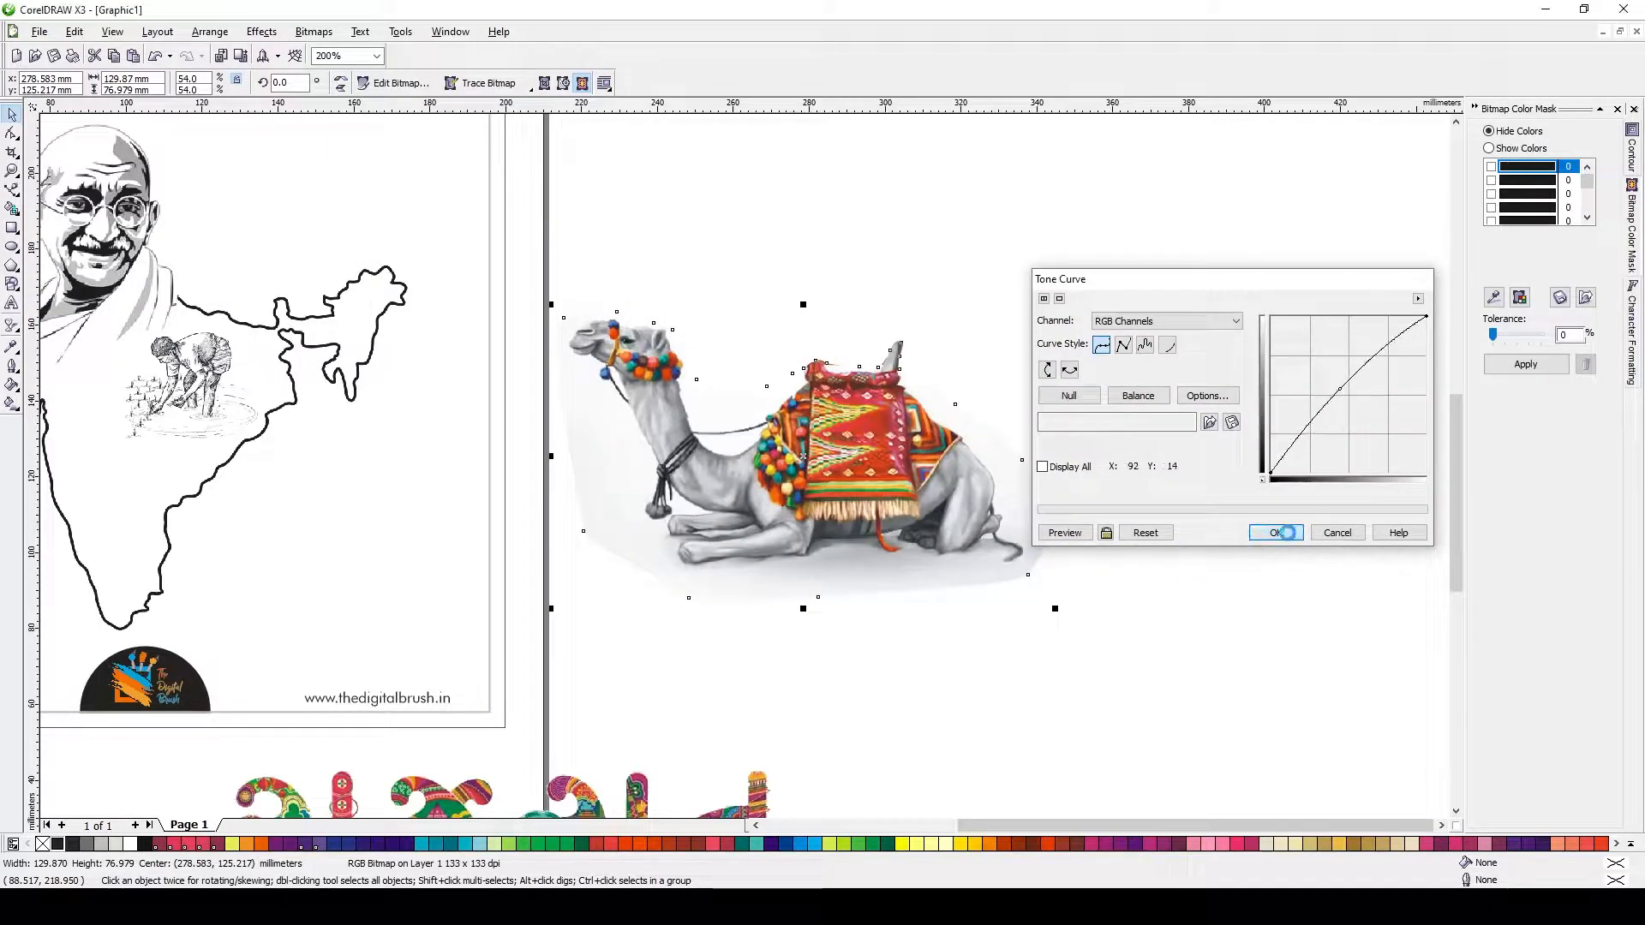
Scale the camel down to about 26 mm wide and move it into the map's southern part.
{"action": "left_click_drag", "start_coordinate": [1057, 608], "coordinate": [358, 502]}
{"action": "scroll", "coordinate": [220, 430], "scroll_direction": "up", "scroll_amount": 1}
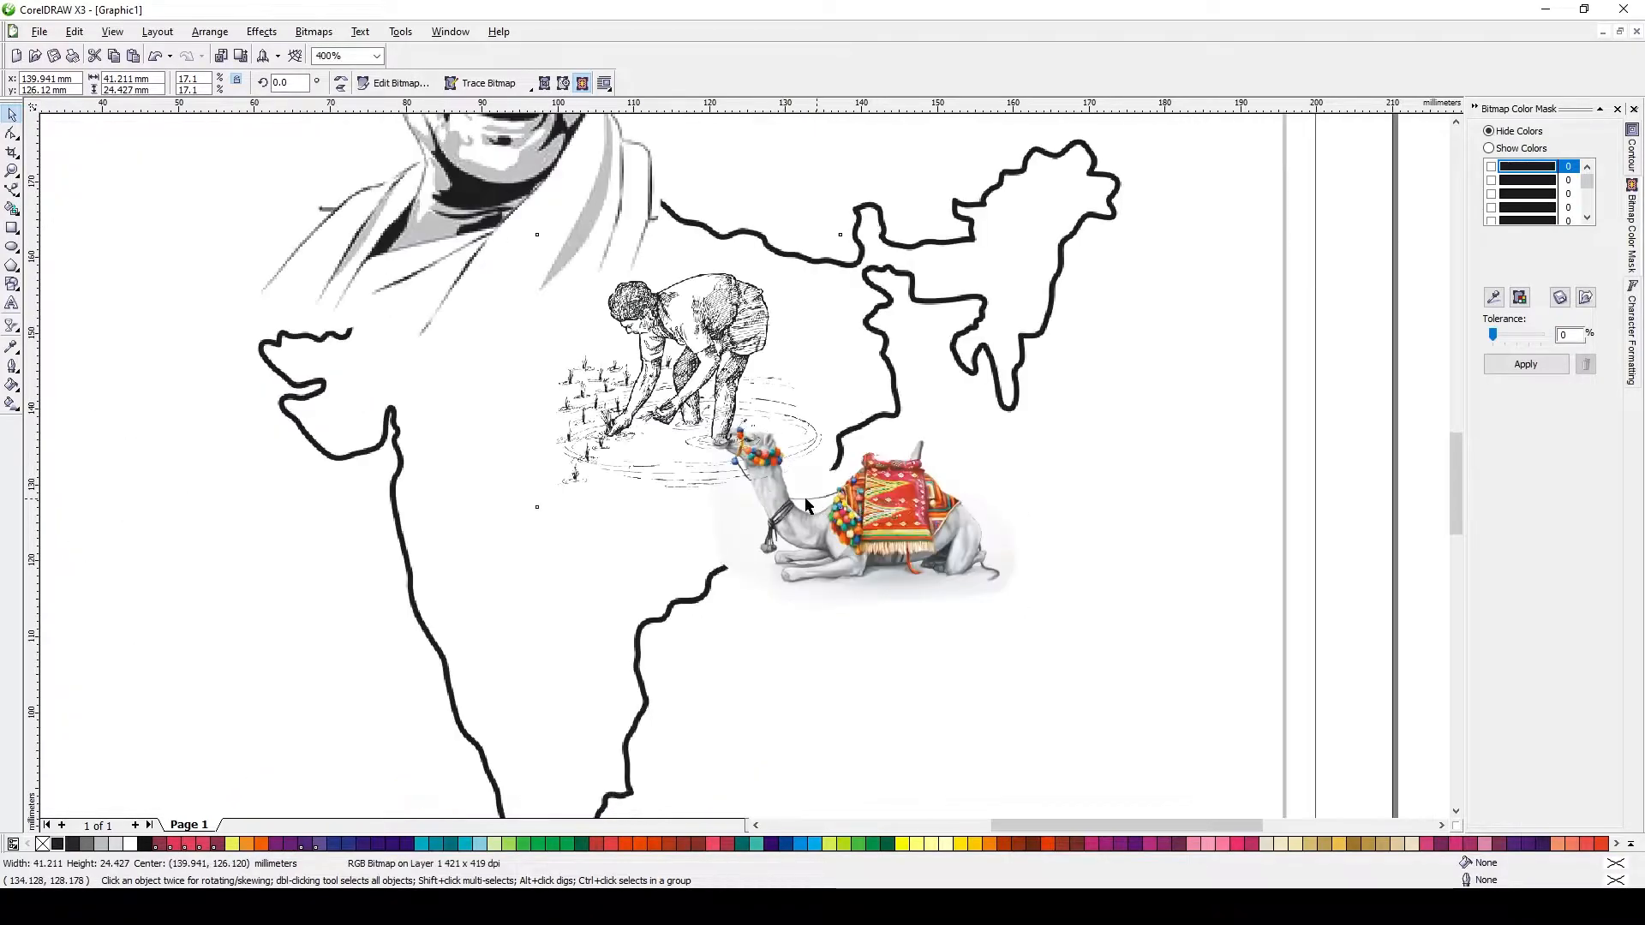
{"action": "left_click_drag", "start_coordinate": [848, 506], "coordinate": [573, 531]}
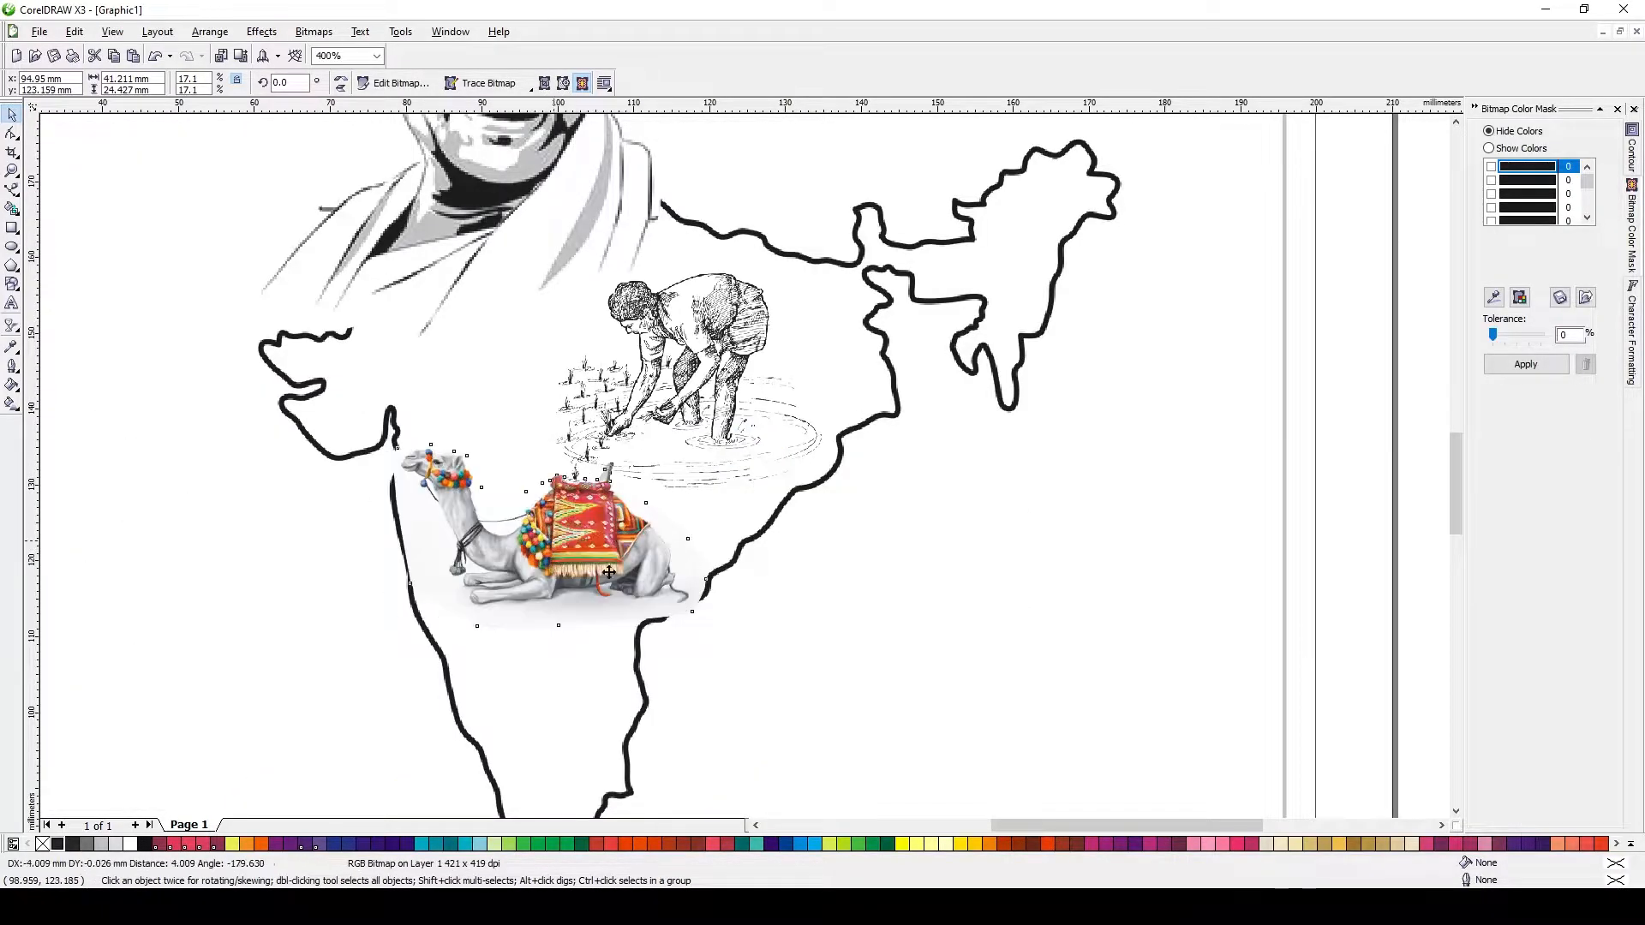
{"action": "left_click_drag", "start_coordinate": [675, 630], "coordinate": [626, 620]}
{"action": "left_click_drag", "start_coordinate": [507, 553], "coordinate": [531, 683]}
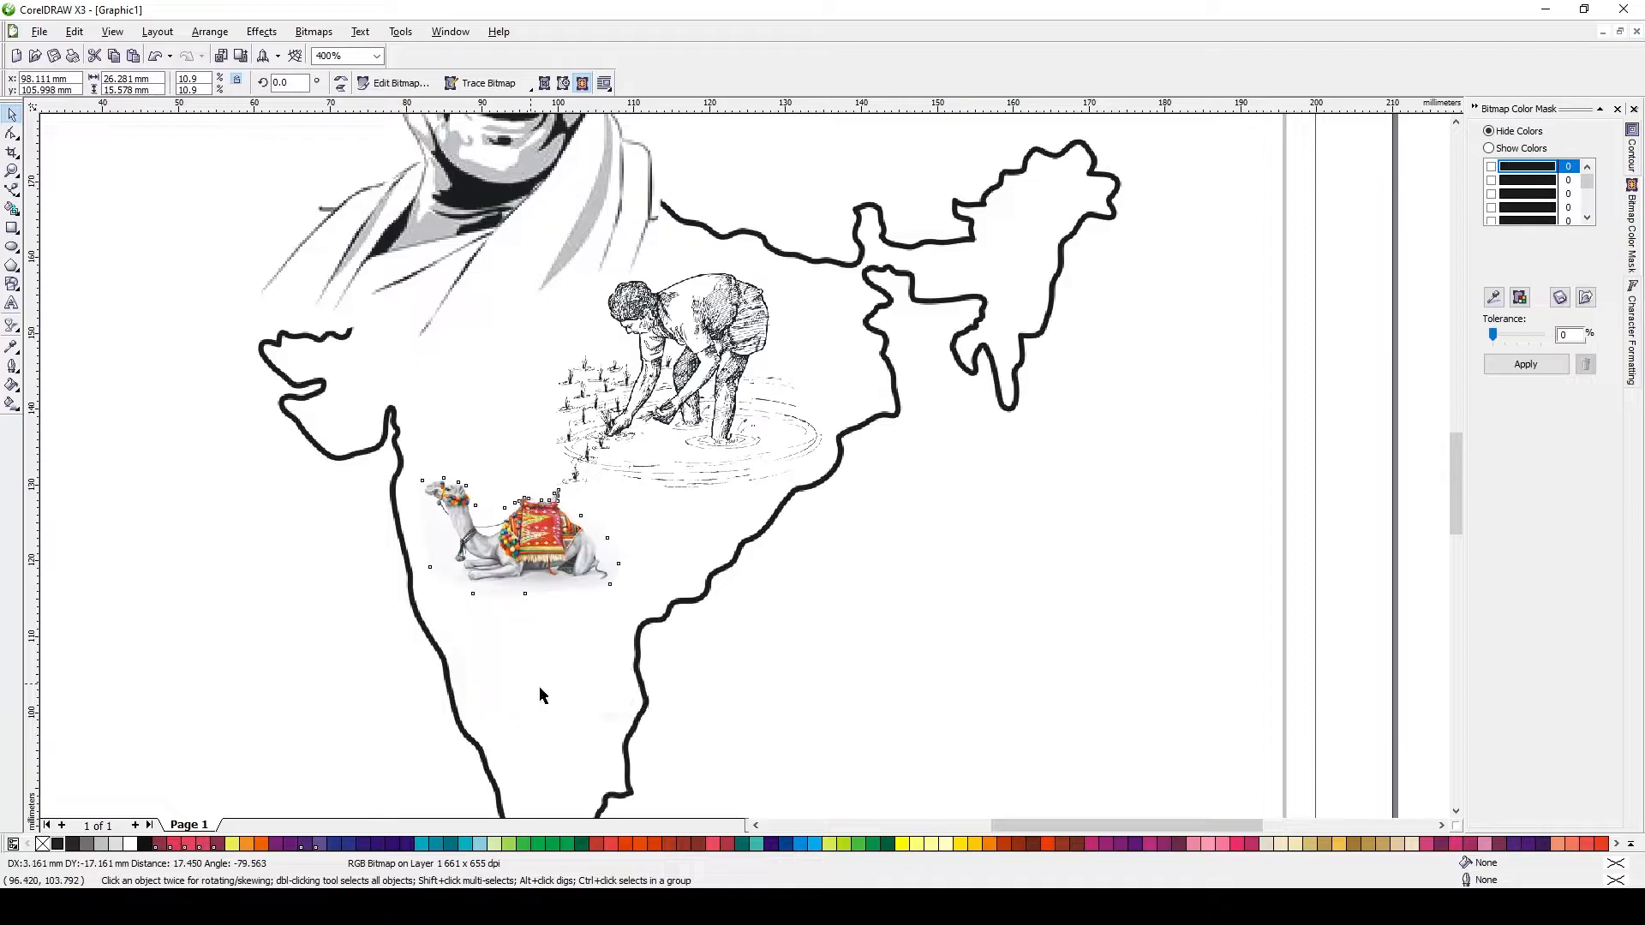
Enlarge the camel to about 37 mm wide and place it below the farmer, against the map's west coast.
{"action": "scroll", "coordinate": [540, 694], "scroll_direction": "down", "scroll_amount": 1}
{"action": "left_click_drag", "start_coordinate": [724, 544], "coordinate": [689, 347]}
{"action": "scroll", "coordinate": [715, 477], "scroll_direction": "up", "scroll_amount": 1}
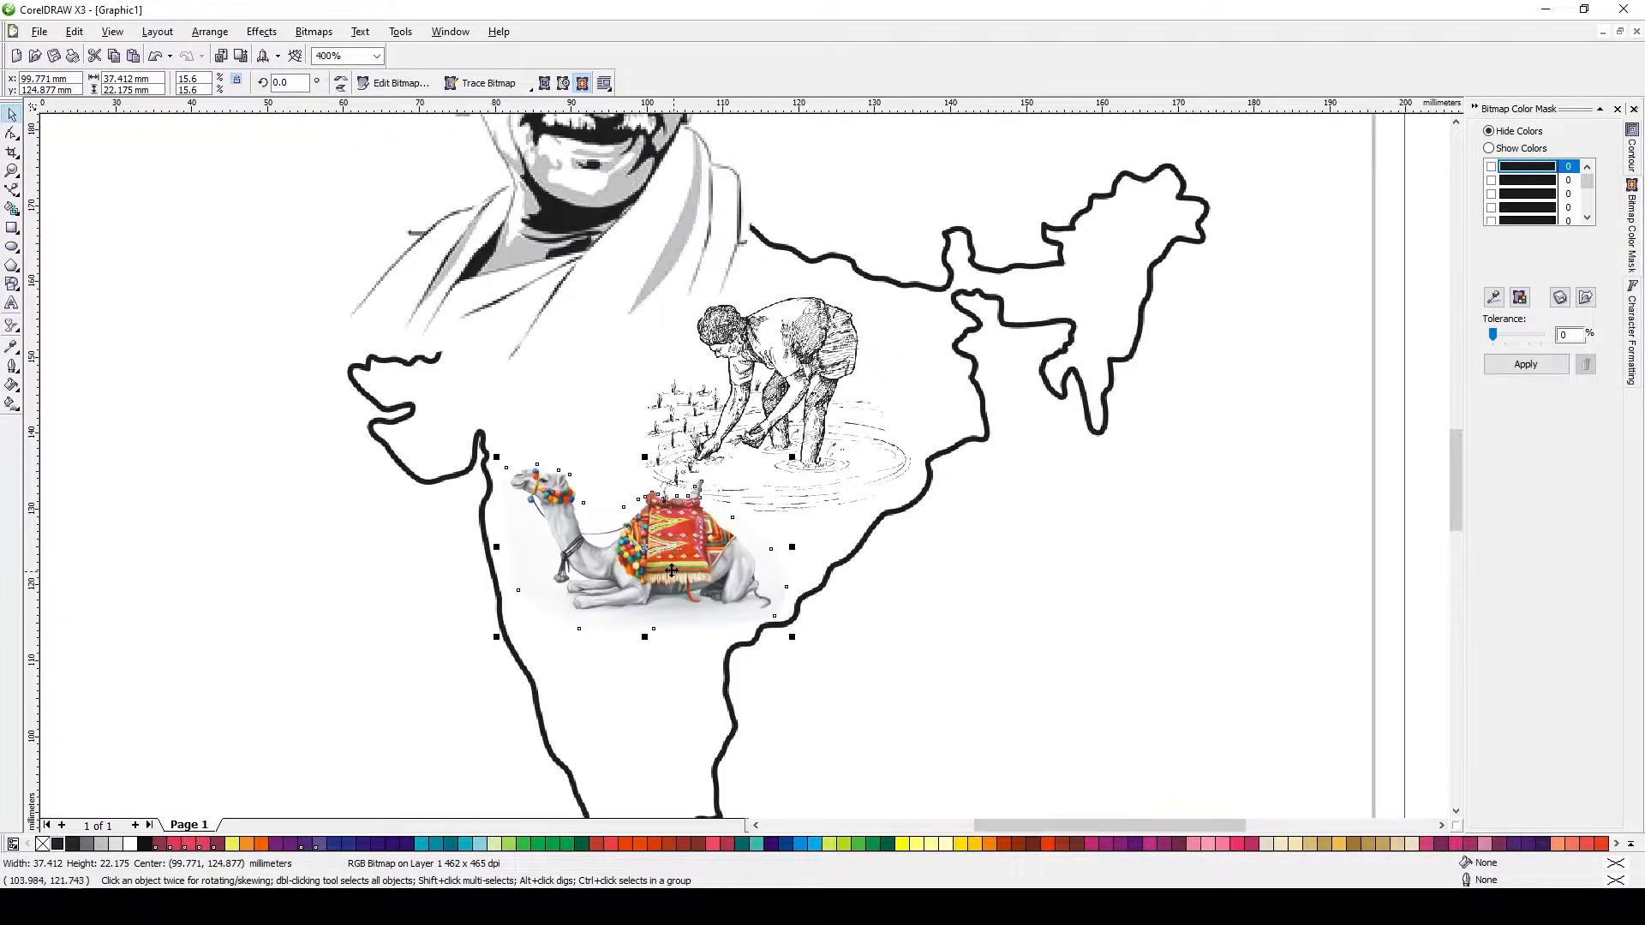
{"action": "left_click_drag", "start_coordinate": [623, 543], "coordinate": [605, 554]}
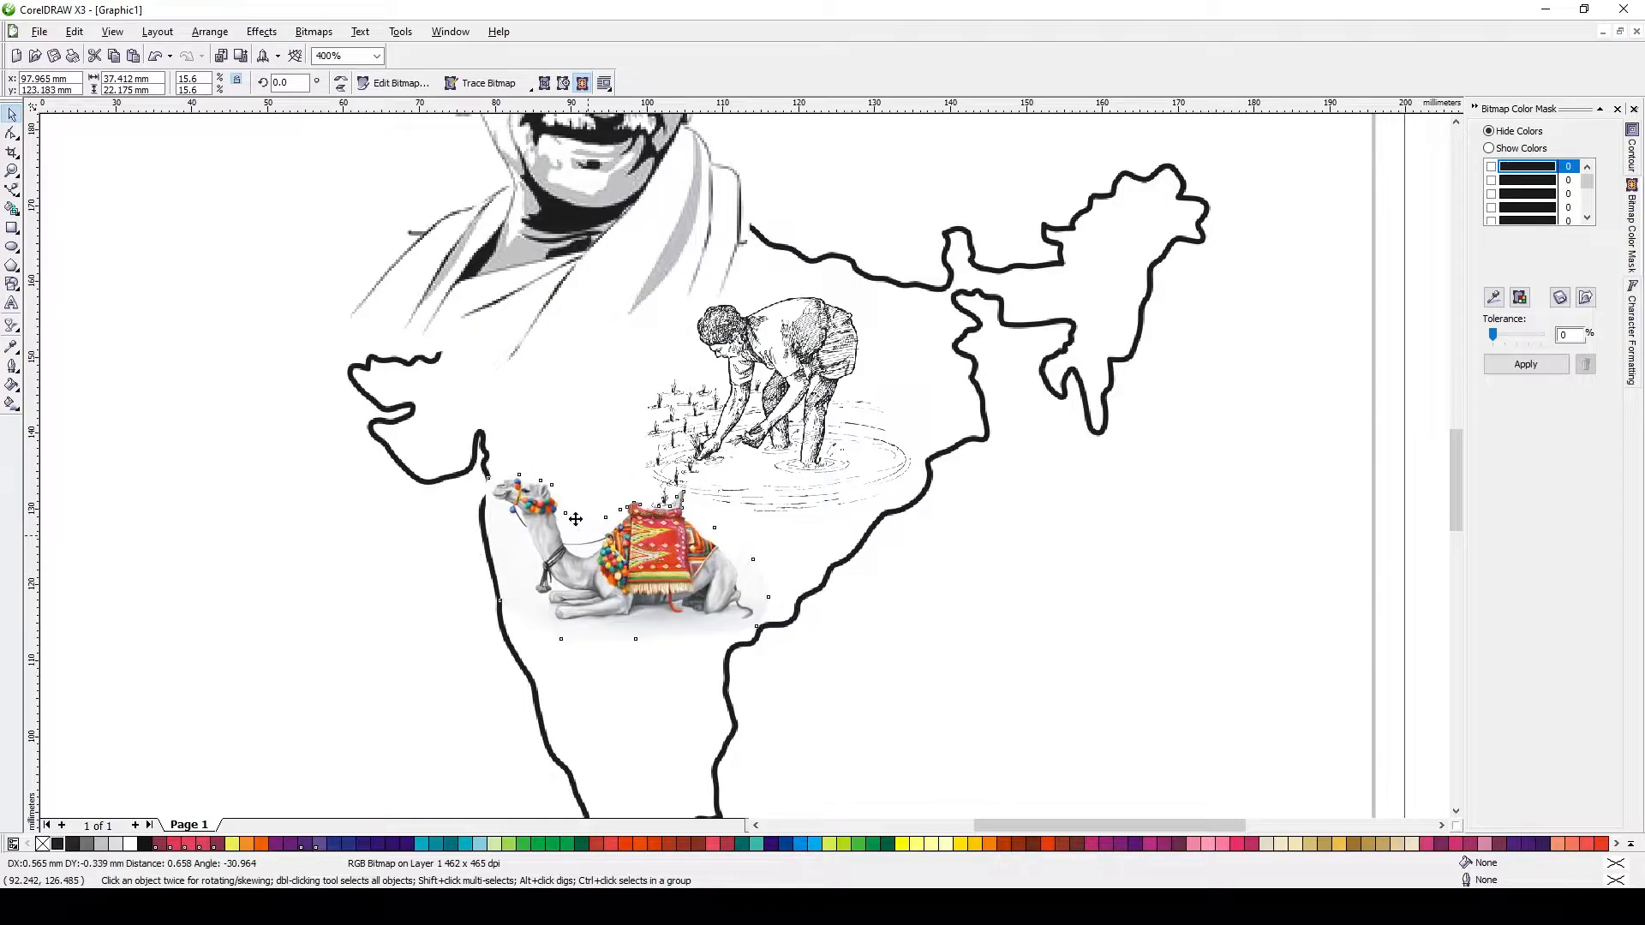
{"action": "left_click_drag", "start_coordinate": [777, 472], "coordinate": [770, 475]}
{"action": "scroll", "coordinate": [721, 474], "scroll_direction": "down", "scroll_amount": 2}
{"action": "key", "text": "Escape"}
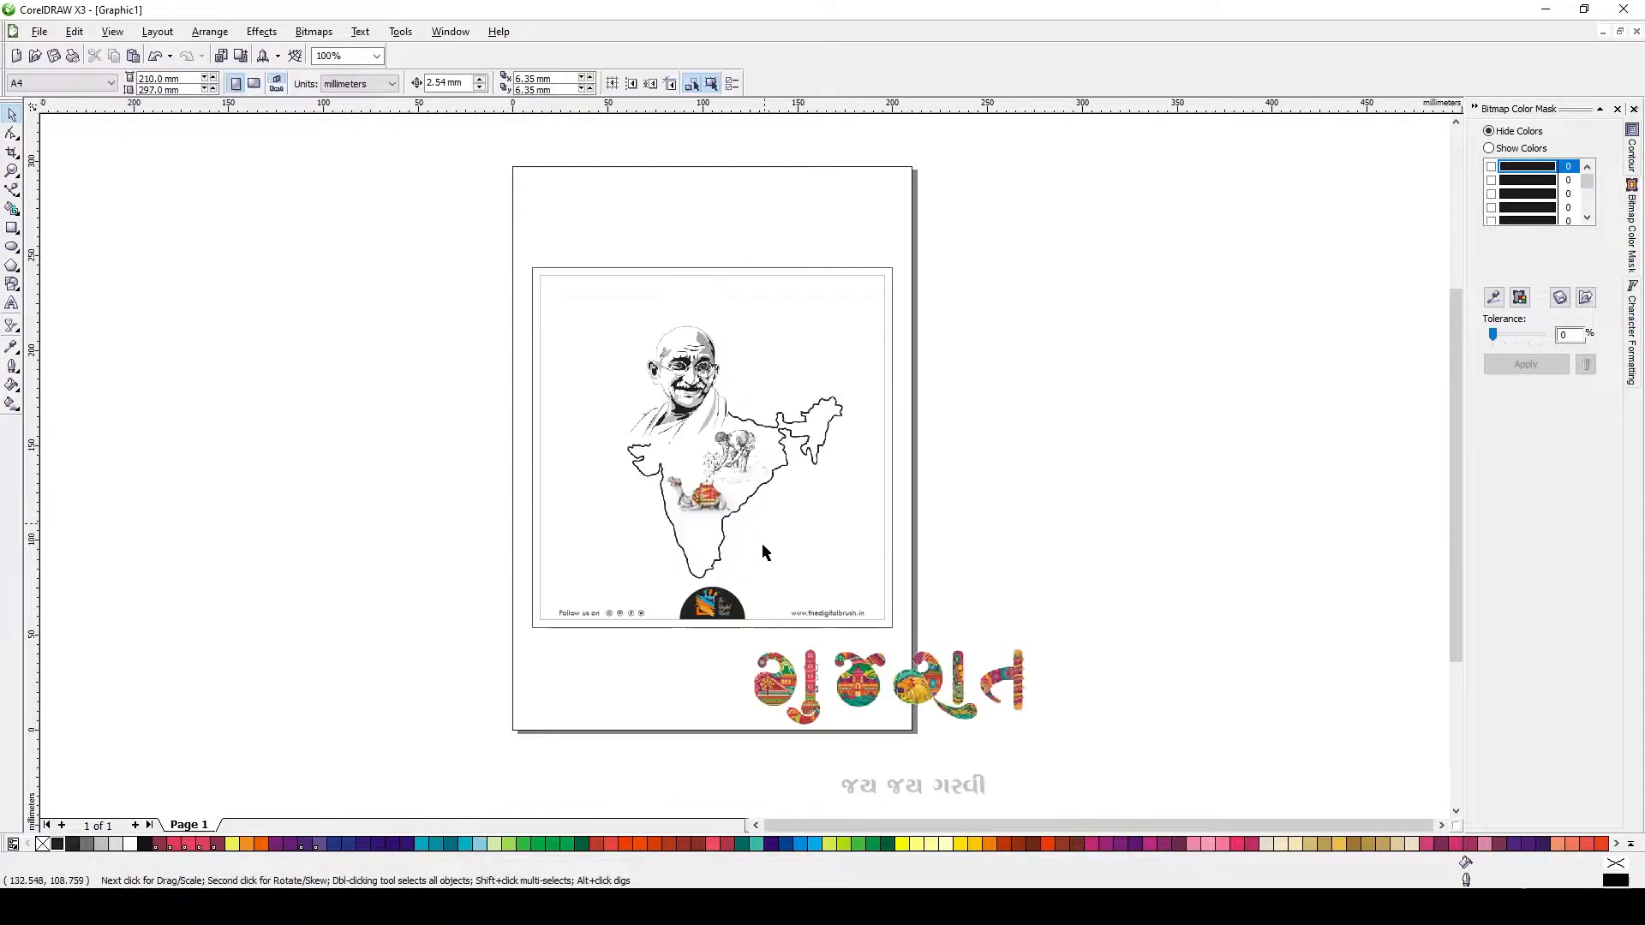
Move the patterned Gujarati lettering onto the poster's lower right, scaled to about 88 mm wide, overlapping the map's southern tip.
{"action": "left_click_drag", "start_coordinate": [864, 701], "coordinate": [547, 565]}
{"action": "scroll", "coordinate": [540, 592], "scroll_direction": "up", "scroll_amount": 1}
{"action": "left_click_drag", "start_coordinate": [882, 413], "coordinate": [766, 447]}
{"action": "left_click_drag", "start_coordinate": [641, 507], "coordinate": [965, 470]}
{"action": "scroll", "coordinate": [946, 467], "scroll_direction": "up", "scroll_amount": 1}
{"action": "left_click_drag", "start_coordinate": [771, 486], "coordinate": [838, 506]}
{"action": "left_click_drag", "start_coordinate": [1207, 602], "coordinate": [1266, 615]}
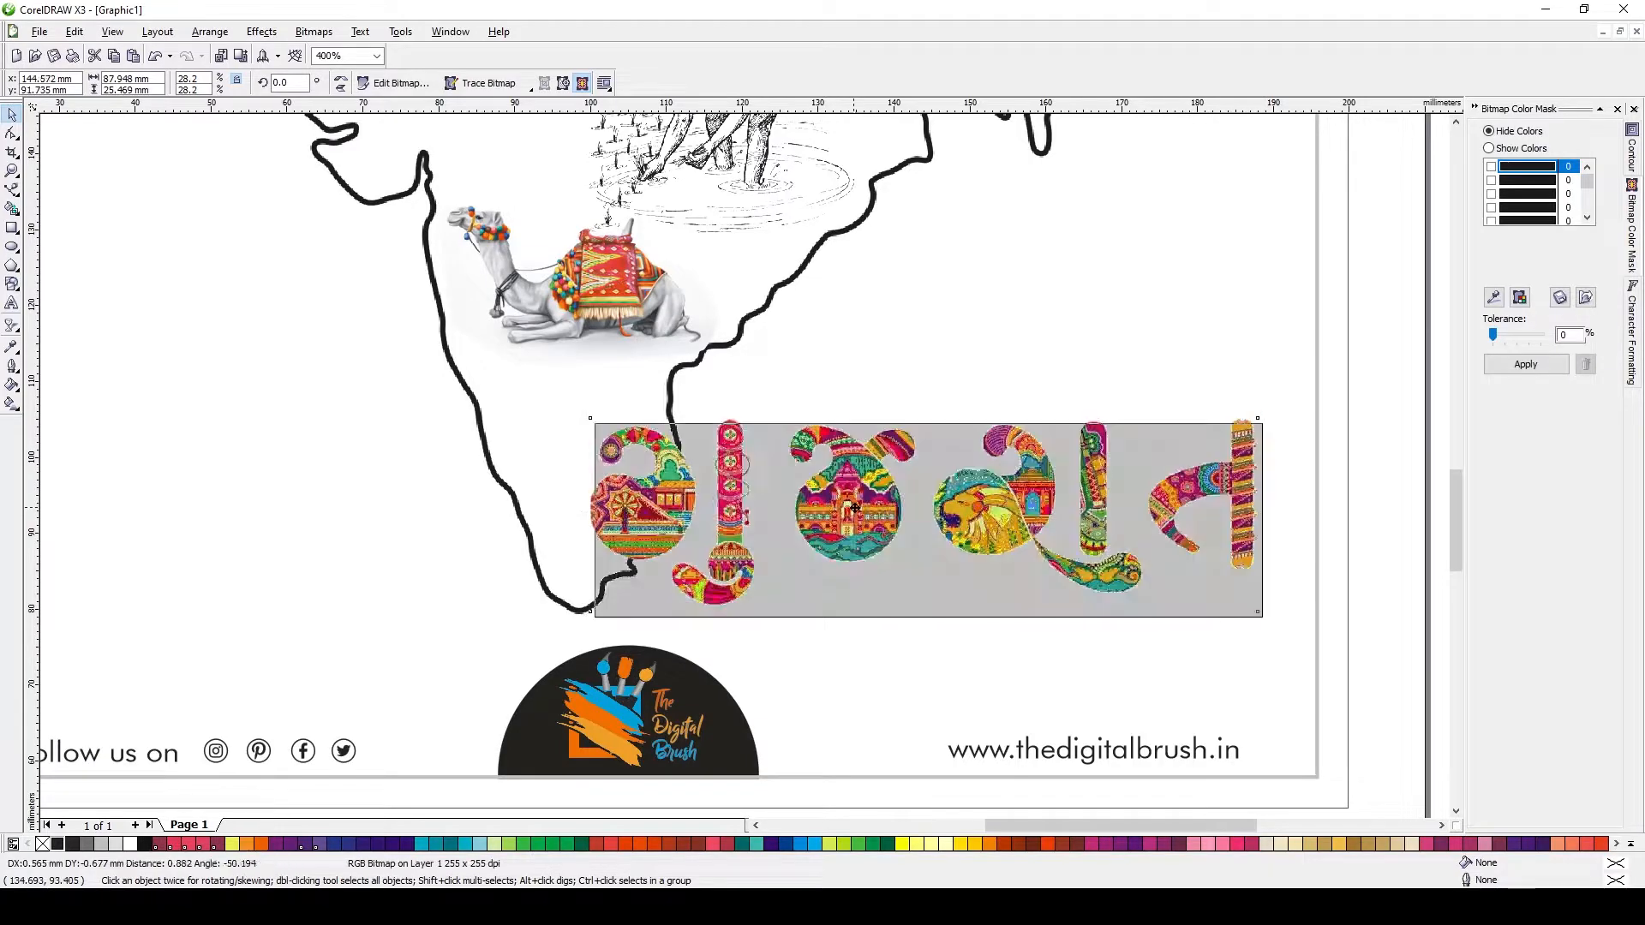
{"action": "scroll", "coordinate": [742, 440], "scroll_direction": "down", "scroll_amount": 2}
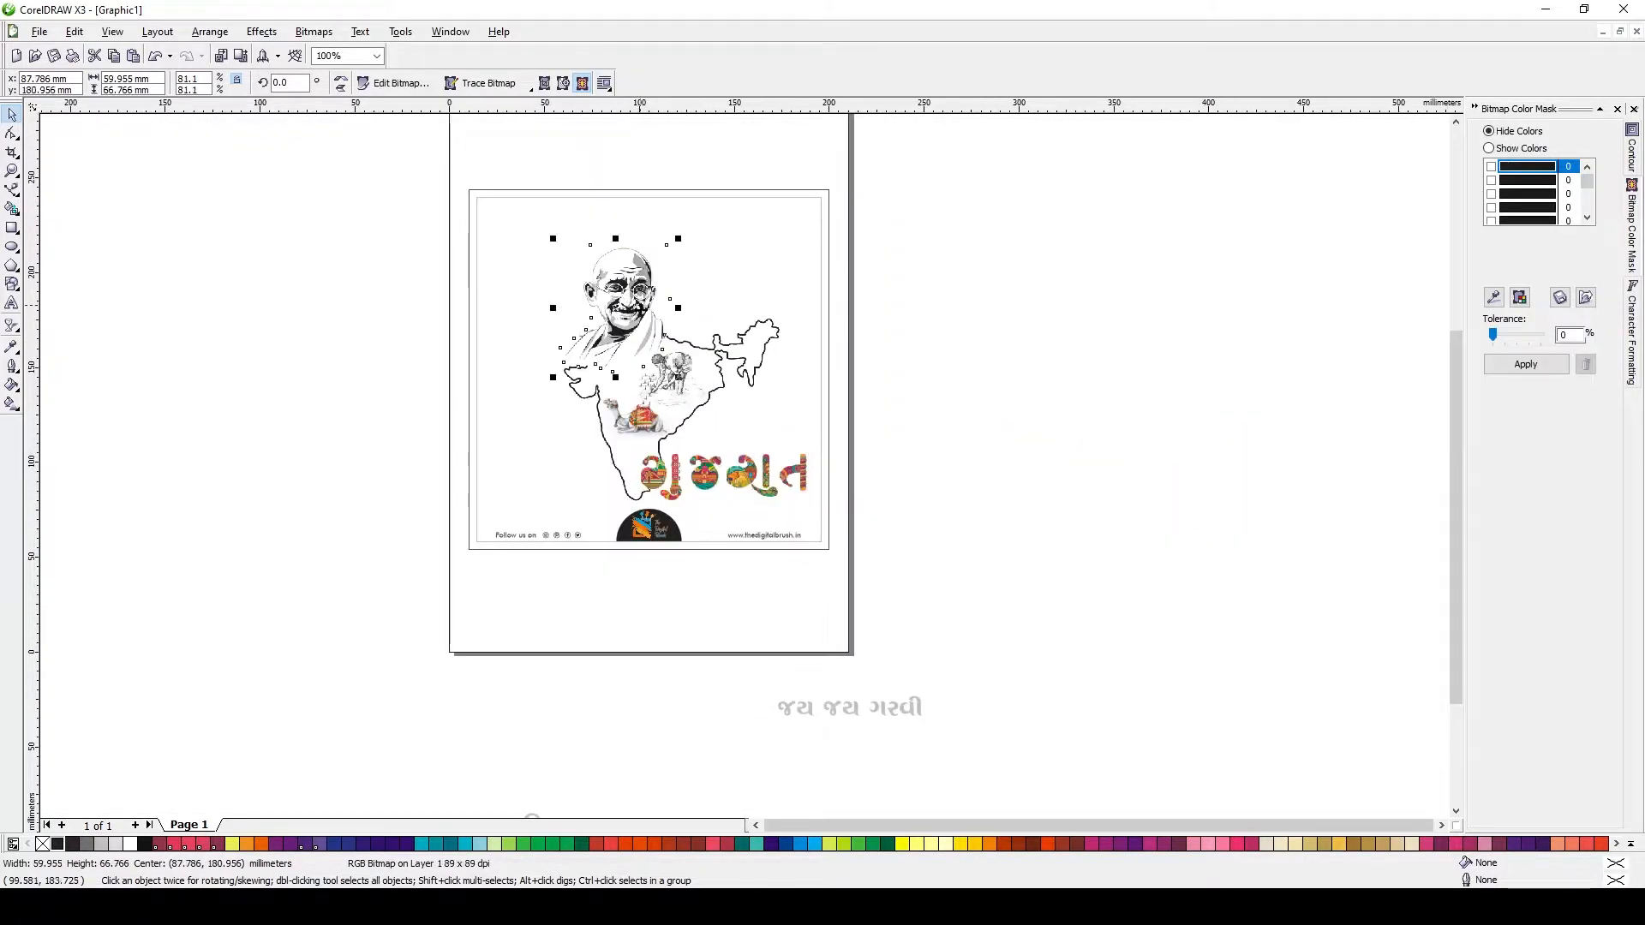
{"action": "left_click_drag", "start_coordinate": [558, 528], "coordinate": [559, 526]}
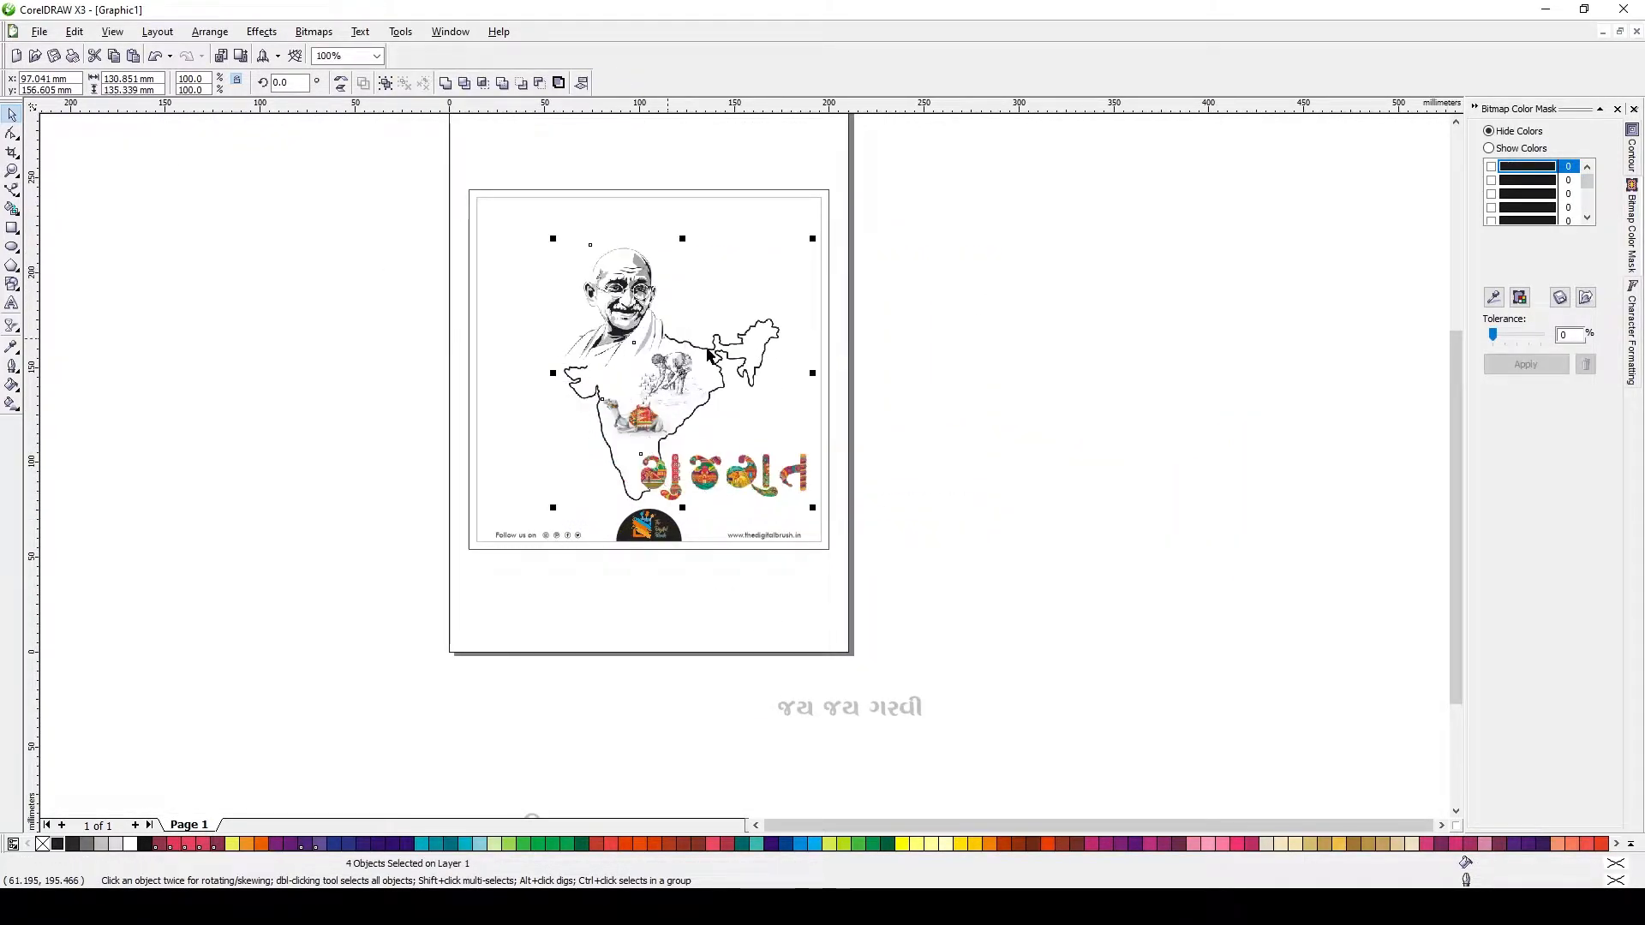
{"action": "left_click", "coordinate": [881, 367]}
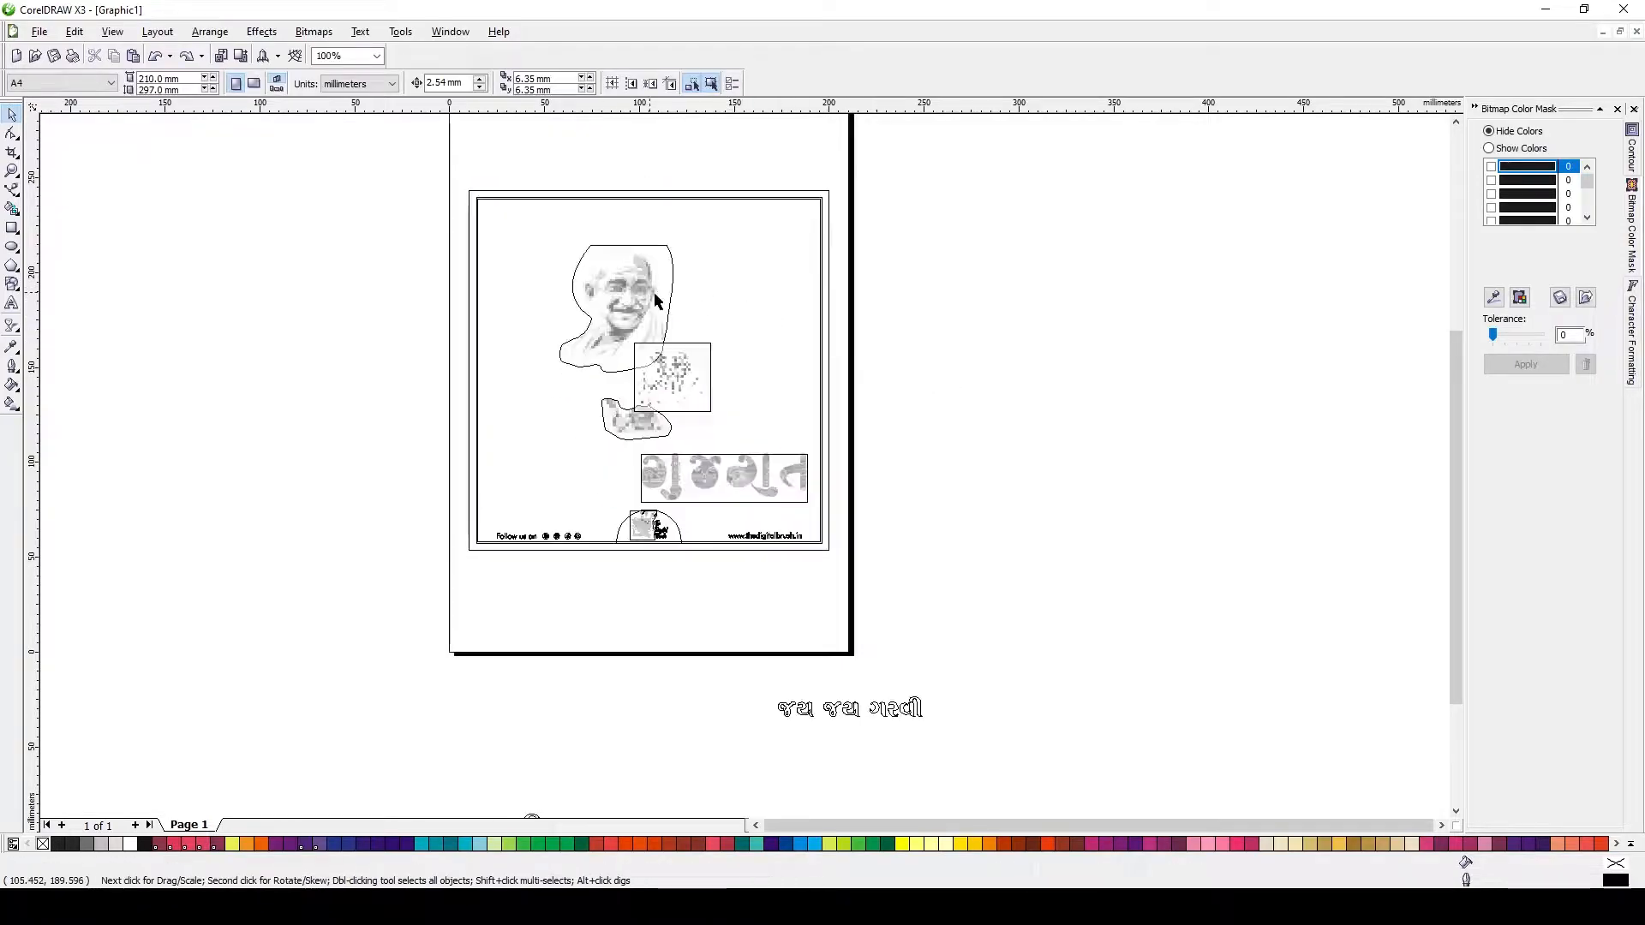
{"action": "key", "text": "Tab"}
{"action": "key", "text": "F1"}
{"action": "left_click", "coordinate": [576, 56]}
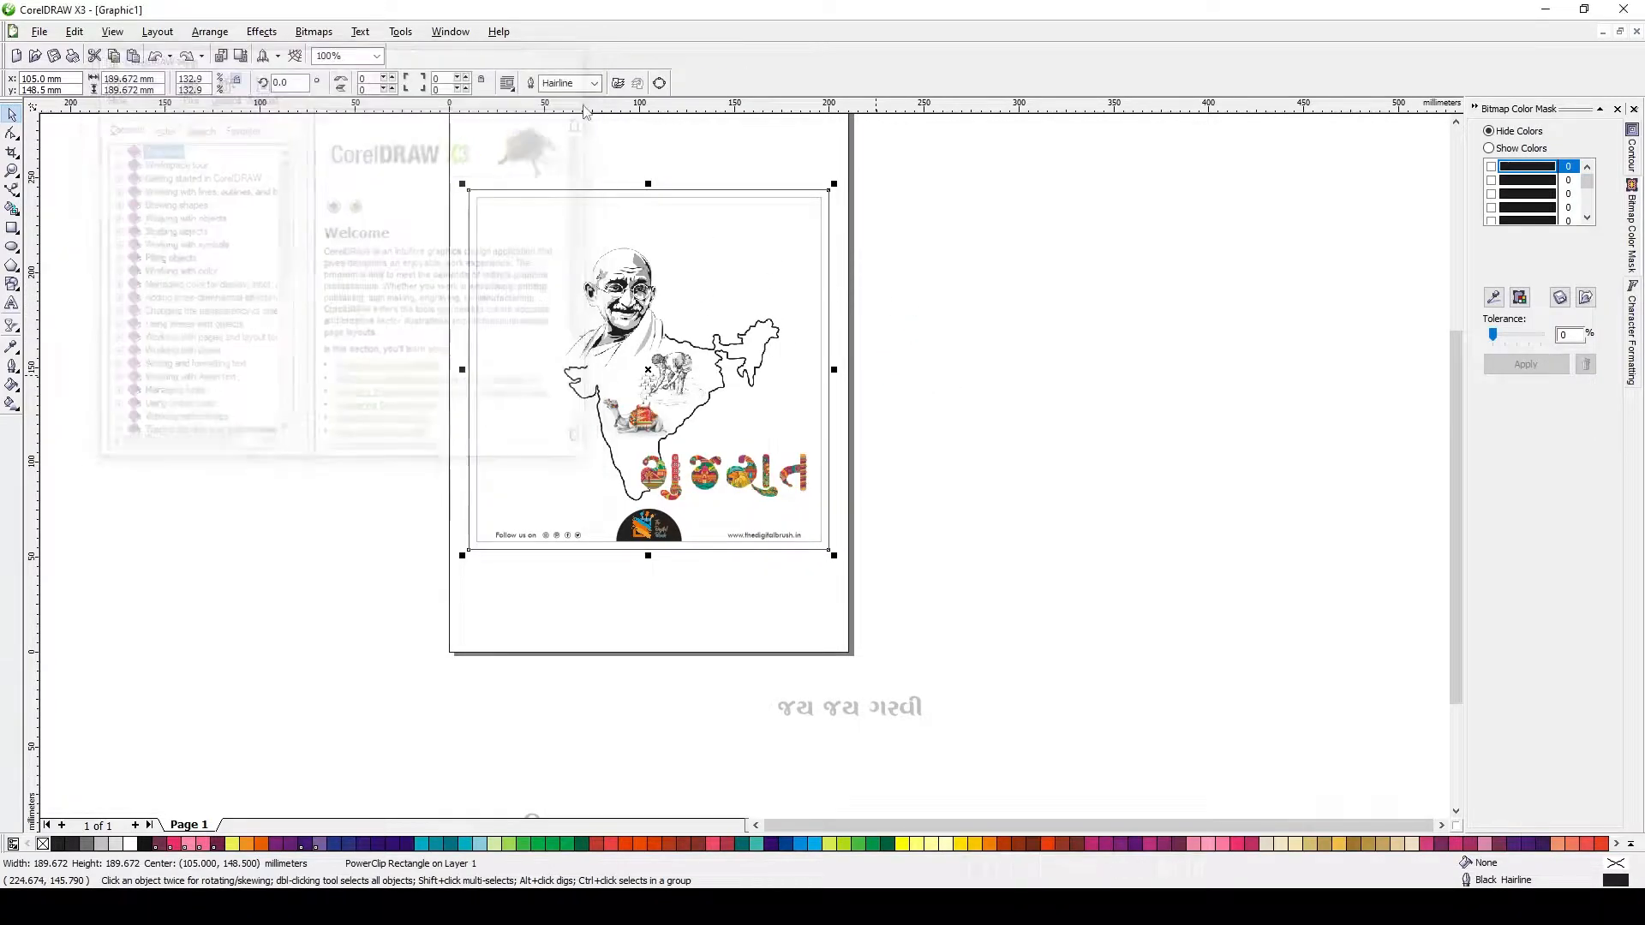
{"action": "key", "text": "Tab"}
Scale the portrait, map, farmer, camel and Gujarati lettering up together to about 153 mm wide, centred in the poster frame.
{"action": "left_click_drag", "start_coordinate": [527, 522], "coordinate": [524, 530]}
{"action": "left_click_drag", "start_coordinate": [680, 415], "coordinate": [638, 385]}
{"action": "key", "text": "ctrl+z"}
{"action": "left_click_drag", "start_coordinate": [531, 242], "coordinate": [512, 219]}
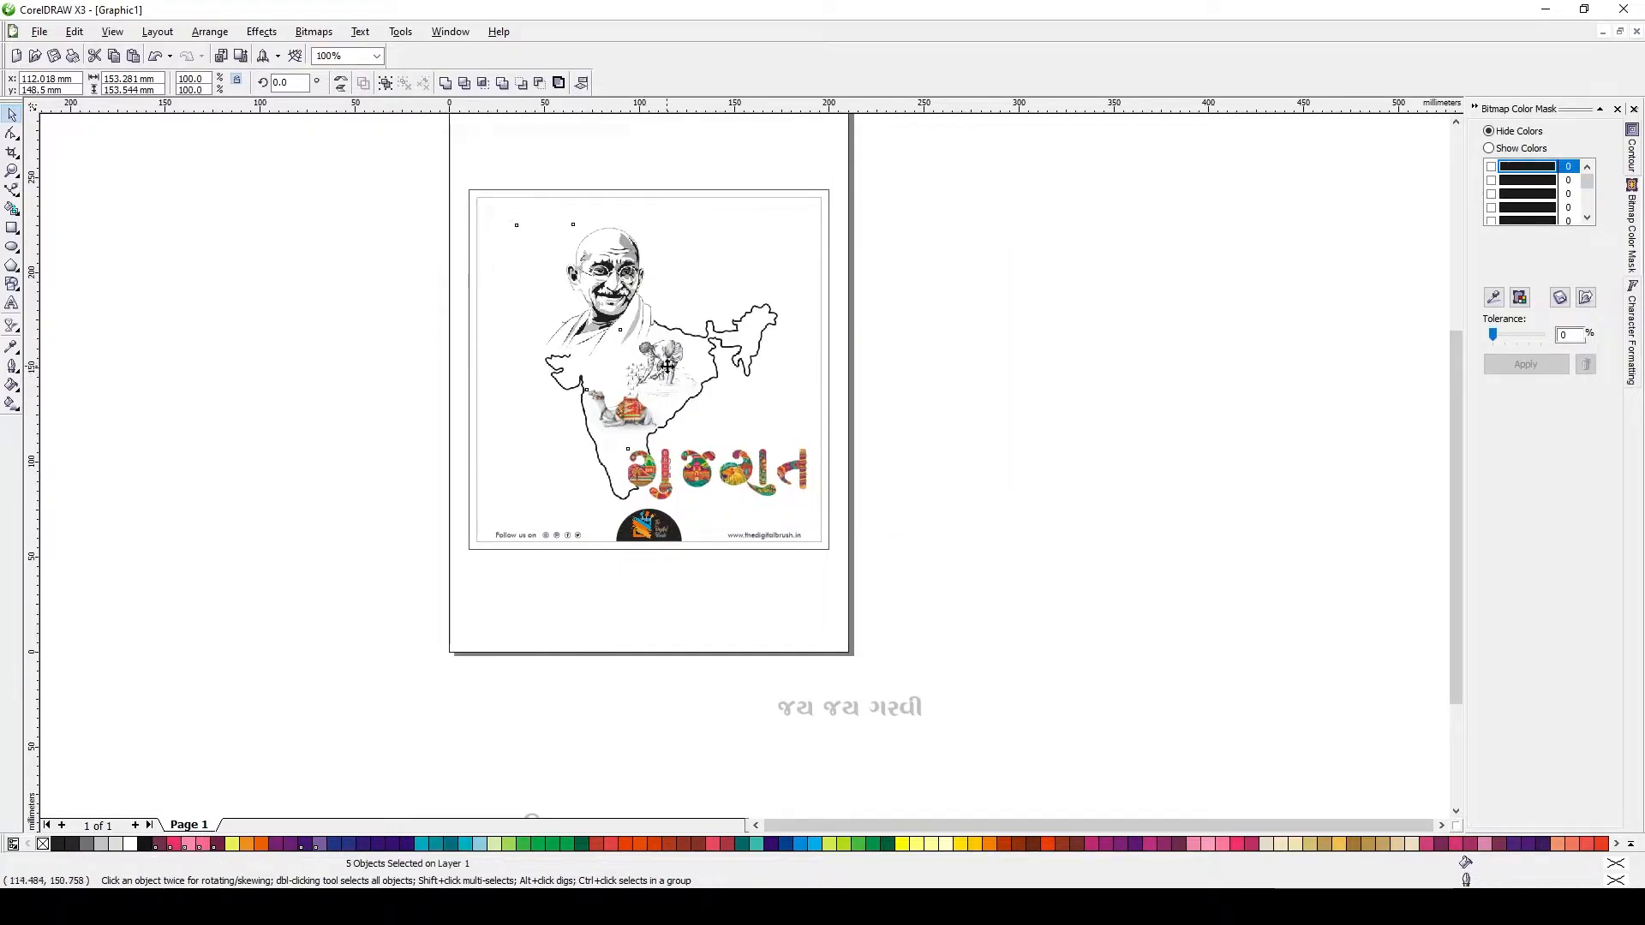
{"action": "key", "text": "ctrl+z"}
{"action": "left_click", "coordinate": [965, 527]}
Move the grey "જય જય ગરવી" tagline onto the poster, just above the patterned Gujarati lettering.
{"action": "left_click_drag", "start_coordinate": [861, 723], "coordinate": [752, 450]}
{"action": "scroll", "coordinate": [798, 488], "scroll_direction": "up", "scroll_amount": 1}
{"action": "left_click_drag", "start_coordinate": [855, 488], "coordinate": [683, 528]}
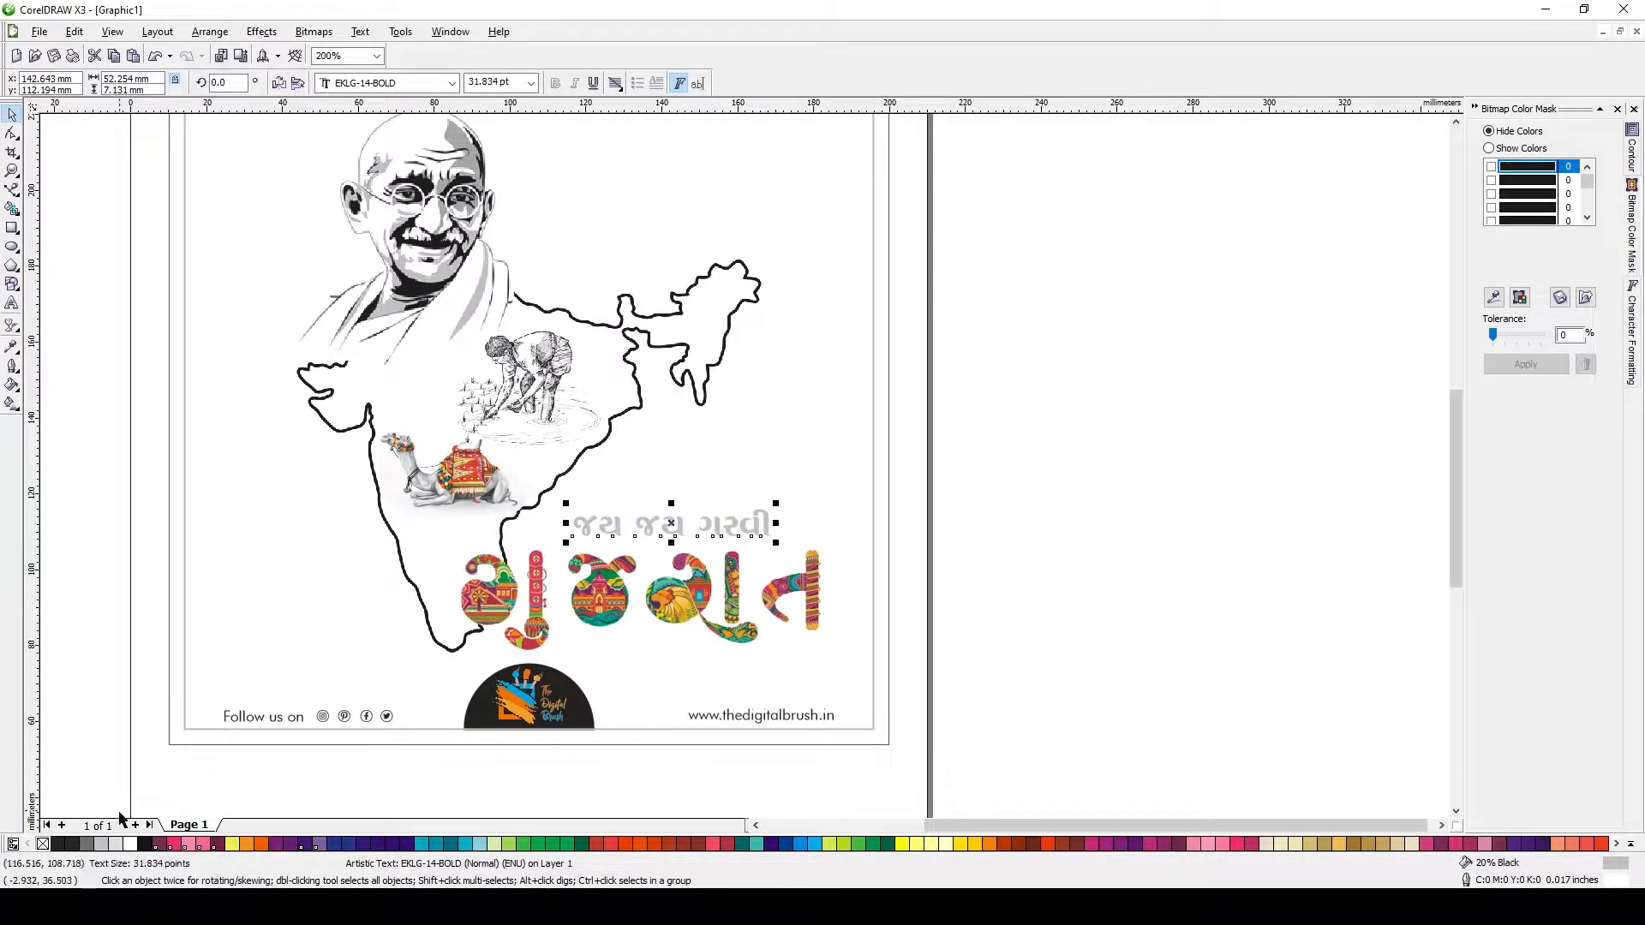
Fill the "જય જય ગરવી" tagline with white and give it a 0.025-inch outline in 60% black.
{"action": "key", "text": "shift+F2"}
{"action": "key", "text": "F12"}
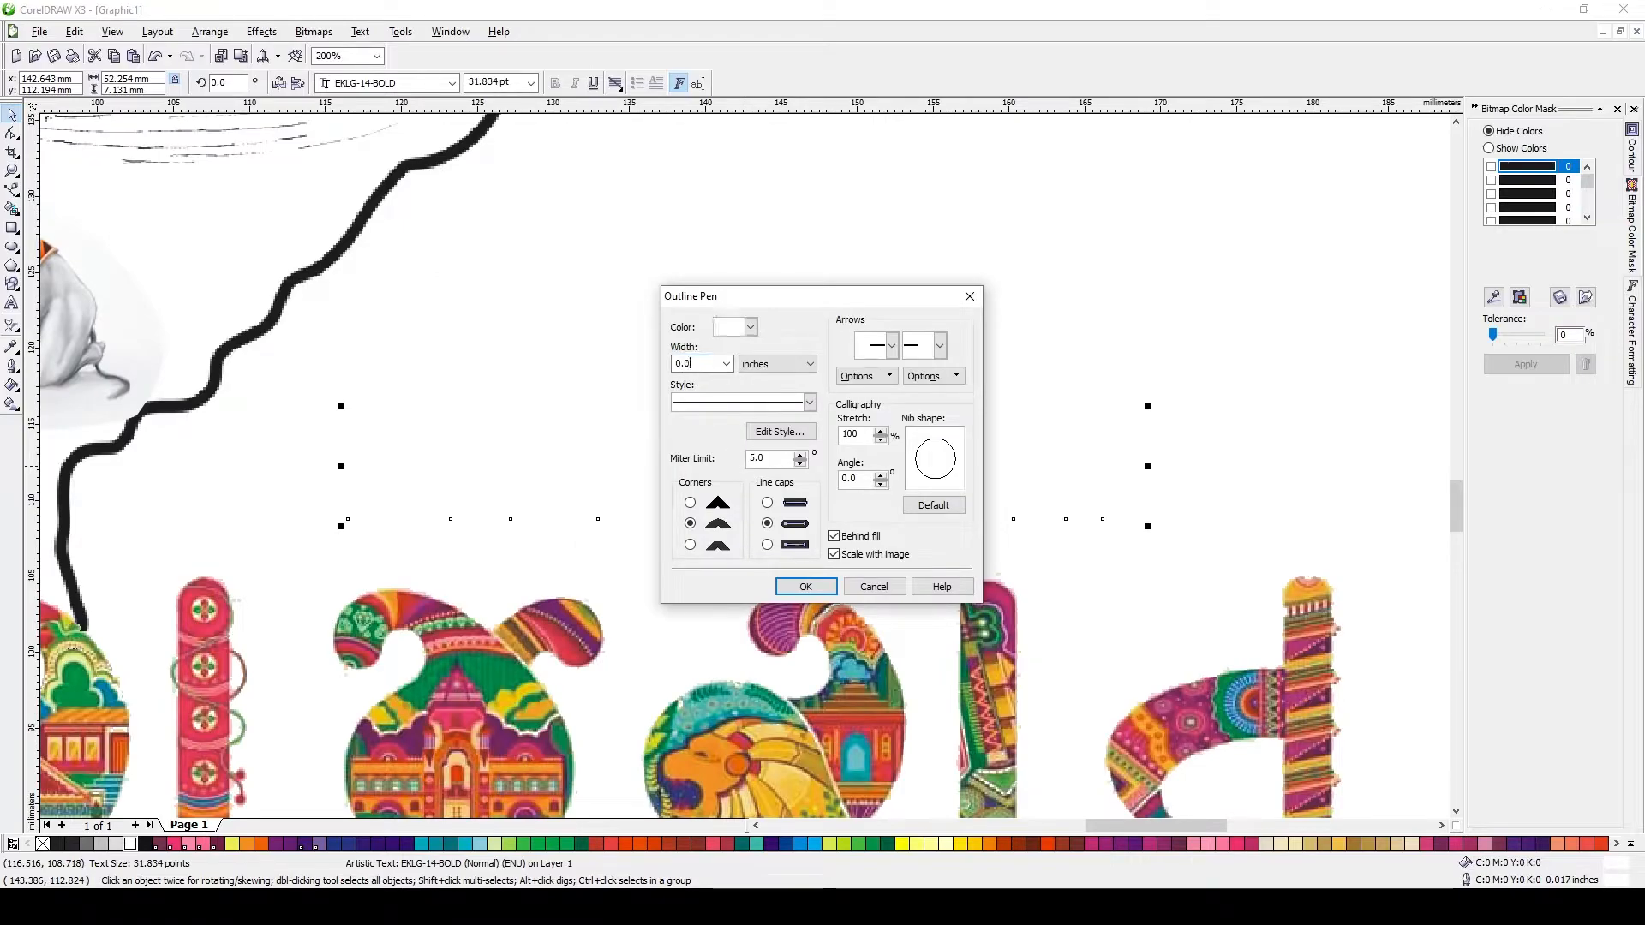
{"action": "type", "text": "25"}
{"action": "key", "text": "Return"}
{"action": "key", "text": "F12"}
{"action": "left_click", "coordinate": [805, 586]}
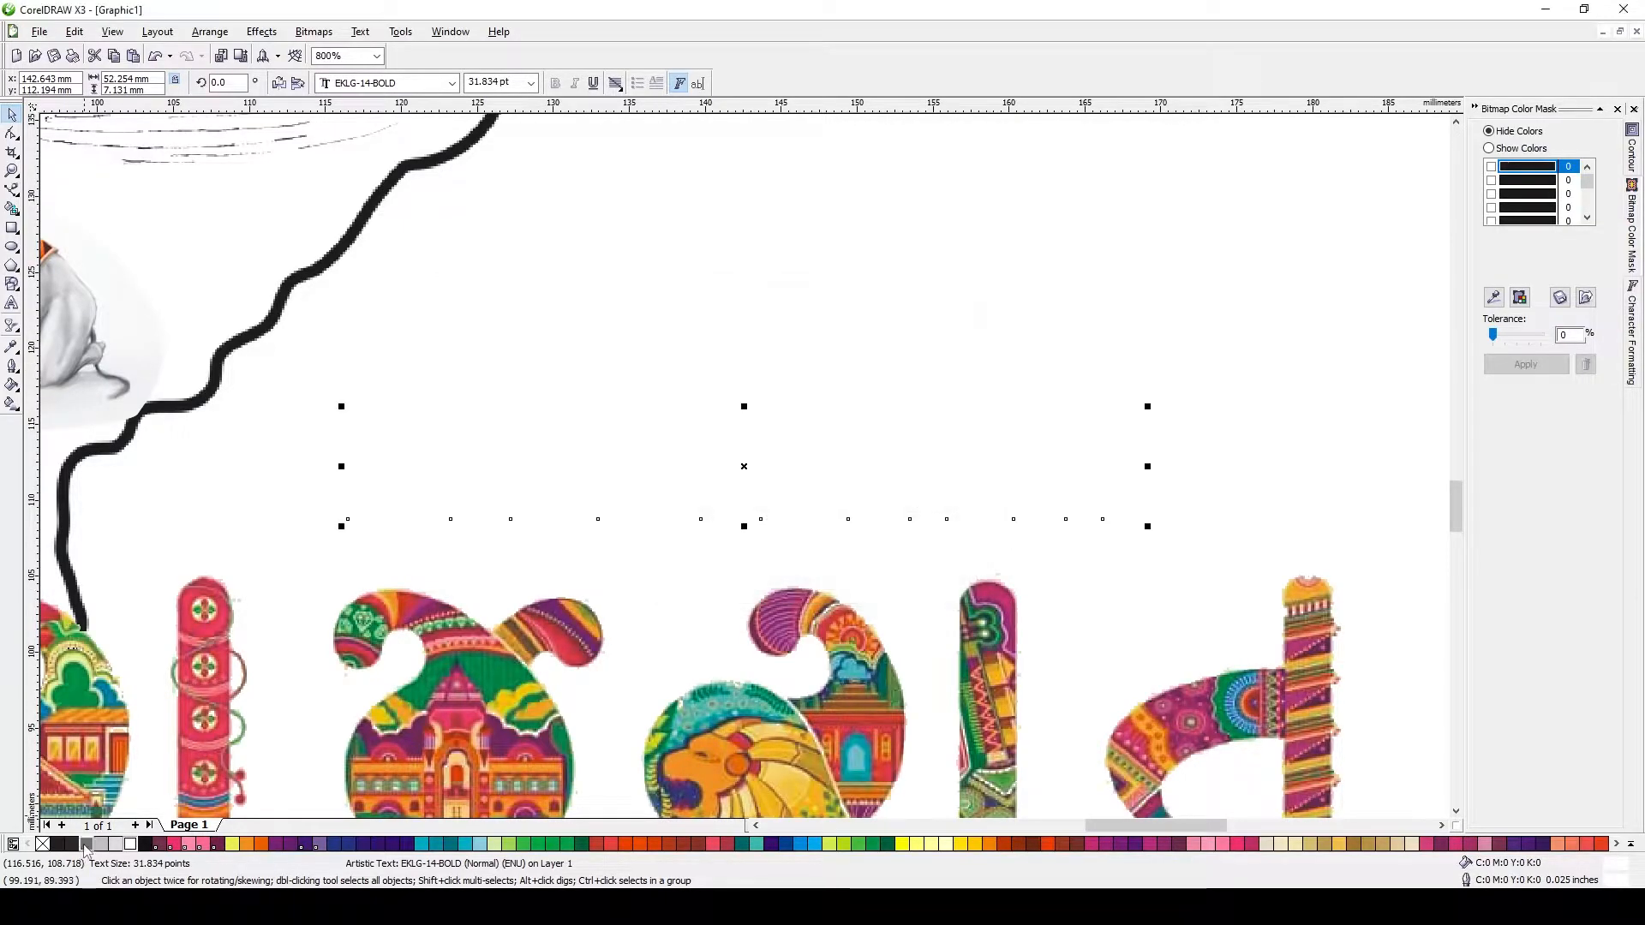
{"action": "right_click", "coordinate": [86, 844]}
Reposition the outlined tagline directly above the patterned lettering, slightly right of the lettering's centre.
{"action": "scroll", "coordinate": [816, 511], "scroll_direction": "down", "scroll_amount": 1}
{"action": "left_click_drag", "start_coordinate": [797, 490], "coordinate": [717, 505]}
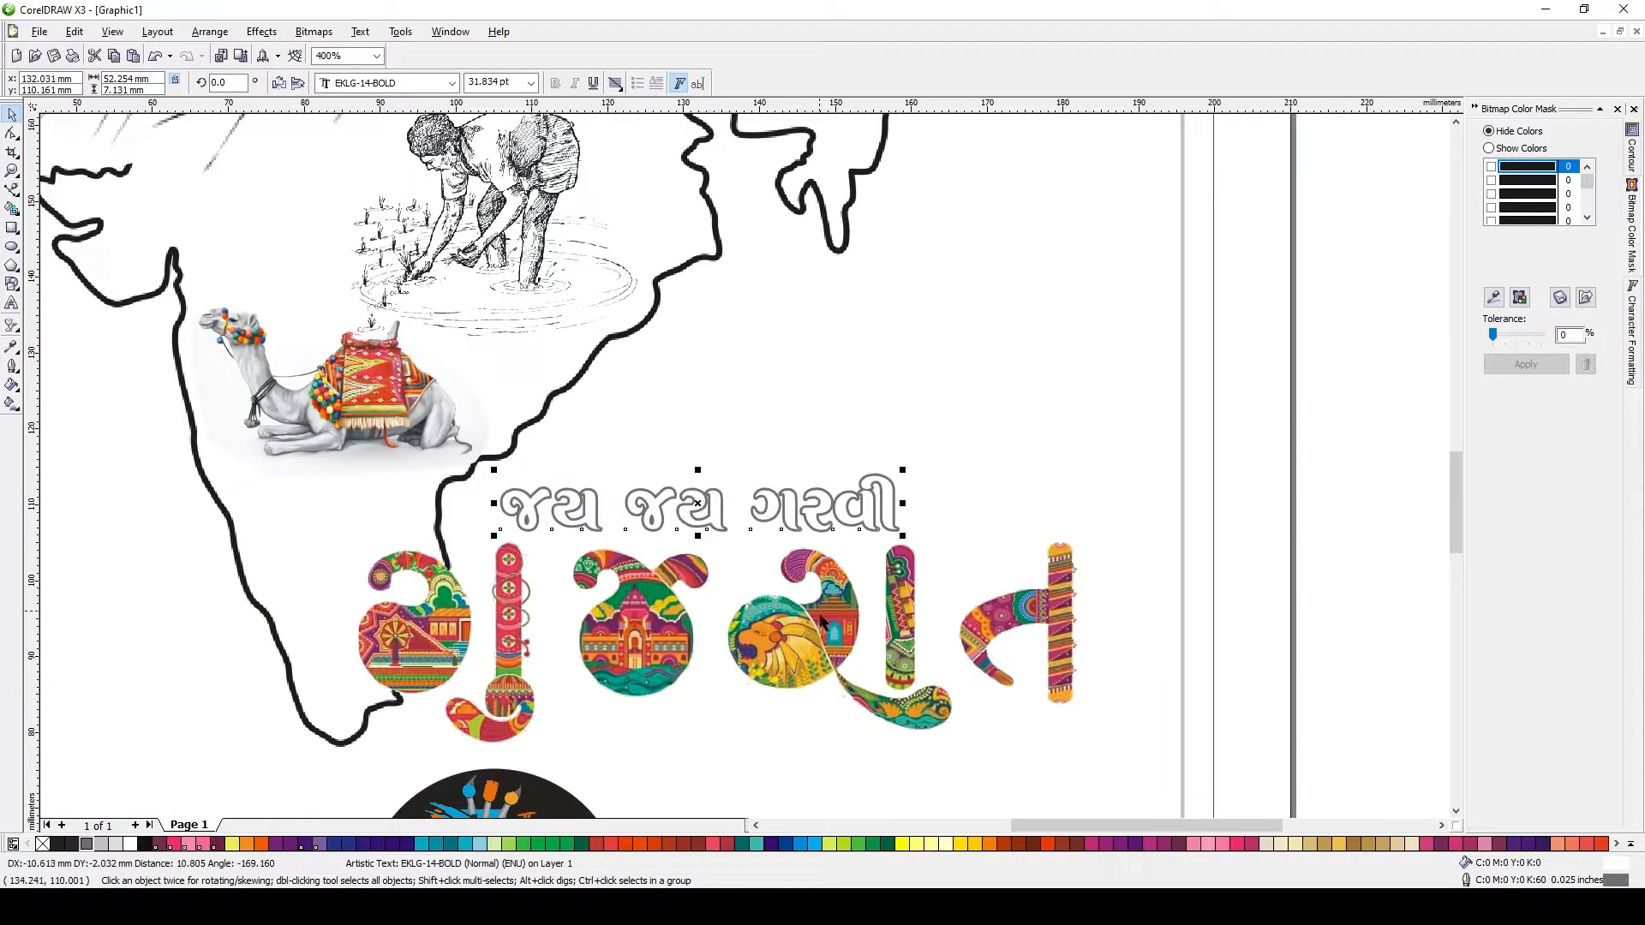
{"action": "left_click", "coordinate": [828, 626], "text": "shift"}
{"action": "key", "text": "c"}
{"action": "left_click", "coordinate": [653, 531]}
{"action": "scroll", "coordinate": [753, 455], "scroll_direction": "down", "scroll_amount": 2}
{"action": "scroll", "coordinate": [788, 450], "scroll_direction": "up", "scroll_amount": 2}
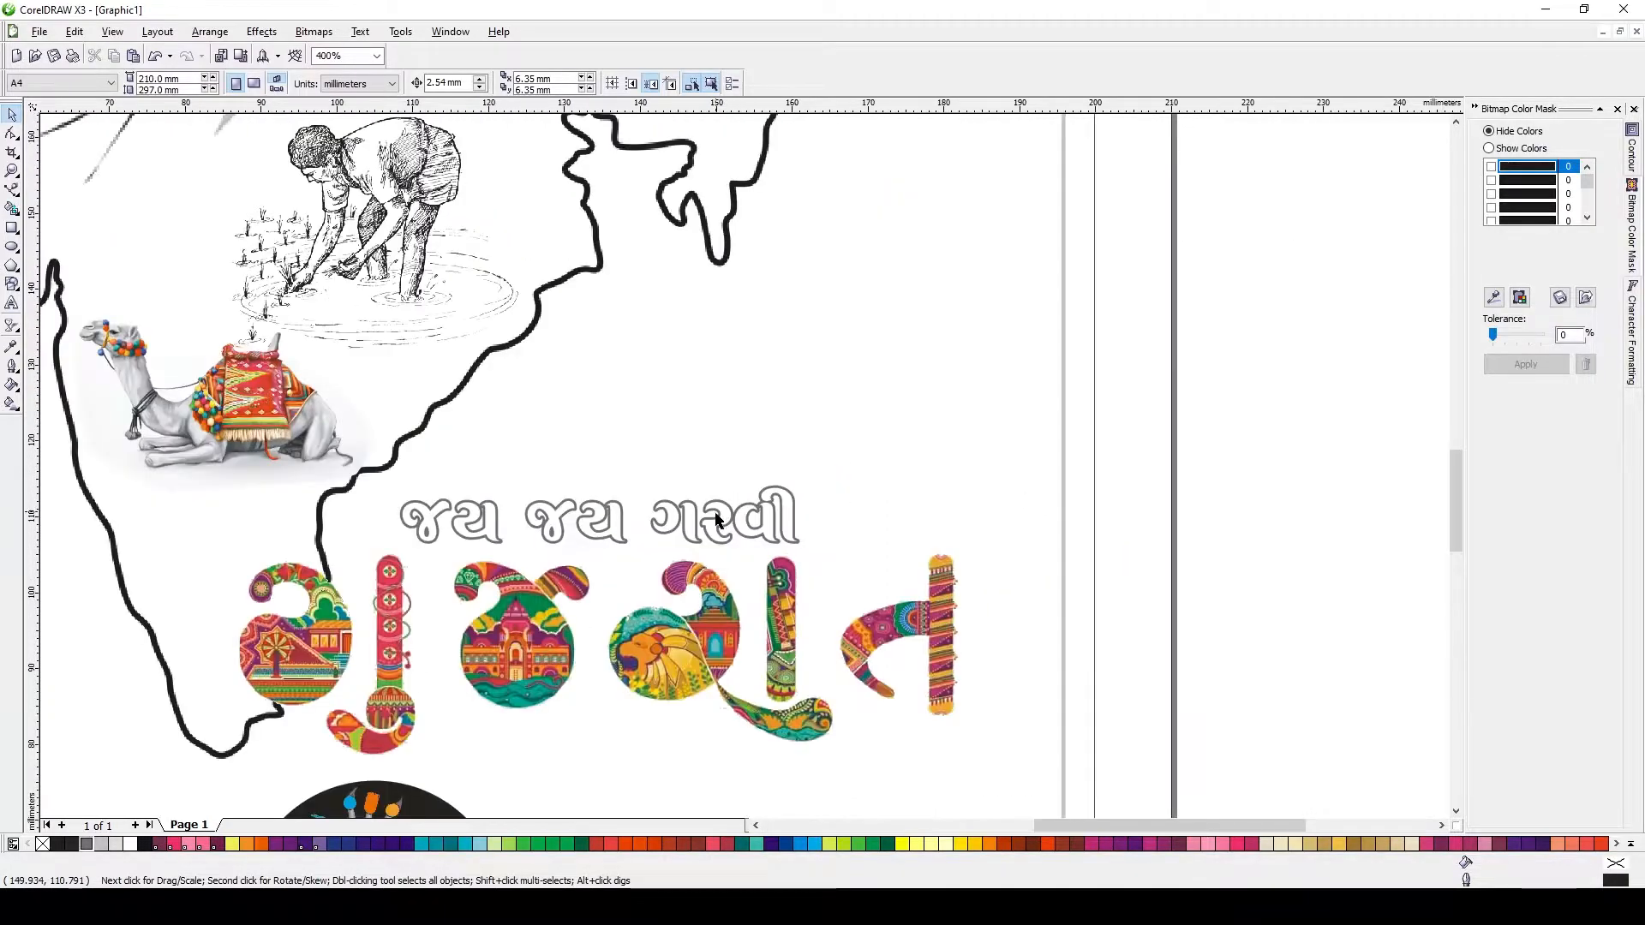
{"action": "left_click", "coordinate": [716, 517]}
{"action": "left_click_drag", "start_coordinate": [643, 540], "coordinate": [730, 532]}
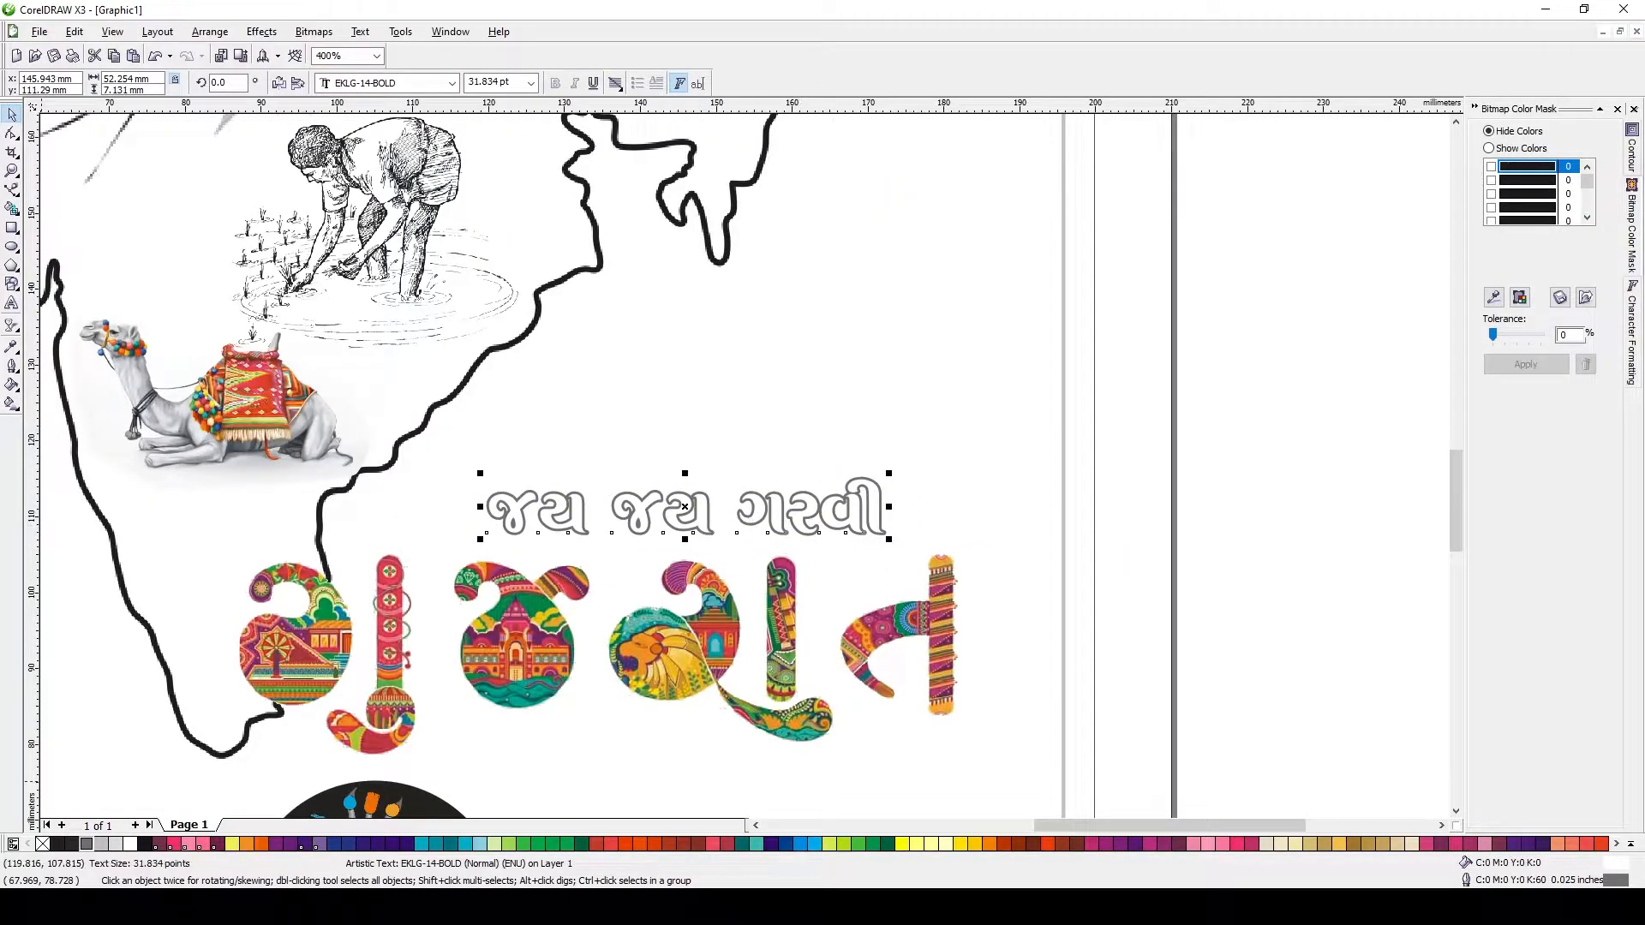
Try a black outline on the tagline and undo it.
{"action": "right_click", "coordinate": [56, 846]}
{"action": "scroll", "coordinate": [754, 468], "scroll_direction": "down", "scroll_amount": 1}
{"action": "key", "text": "ctrl+z"}
Try a drop shadow on the "જય જય ગરવી" tagline and clear it.
{"action": "left_click", "coordinate": [723, 501]}
{"action": "left_click", "coordinate": [719, 488]}
{"action": "left_click_drag", "start_coordinate": [719, 488], "coordinate": [702, 487]}
{"action": "scroll", "coordinate": [701, 486], "scroll_direction": "up", "scroll_amount": 1}
{"action": "left_click_drag", "start_coordinate": [10, 328], "coordinate": [101, 340]}
{"action": "left_click_drag", "start_coordinate": [703, 486], "coordinate": [715, 519]}
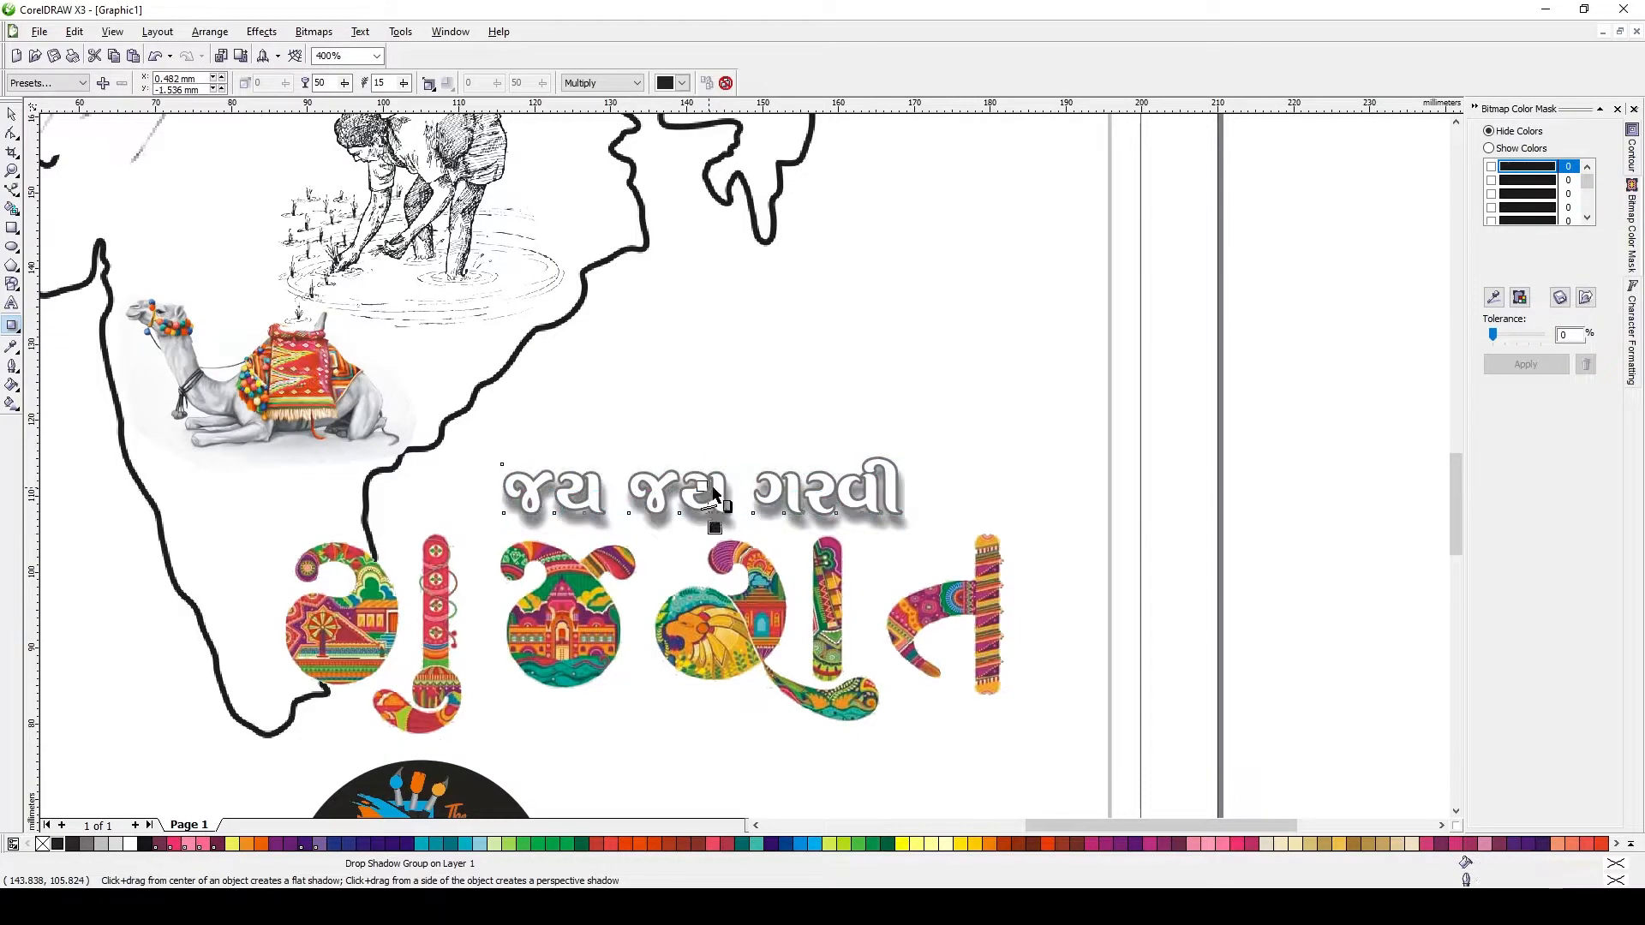
{"action": "scroll", "coordinate": [790, 456], "scroll_direction": "down", "scroll_amount": 1}
{"action": "left_click", "coordinate": [726, 83]}
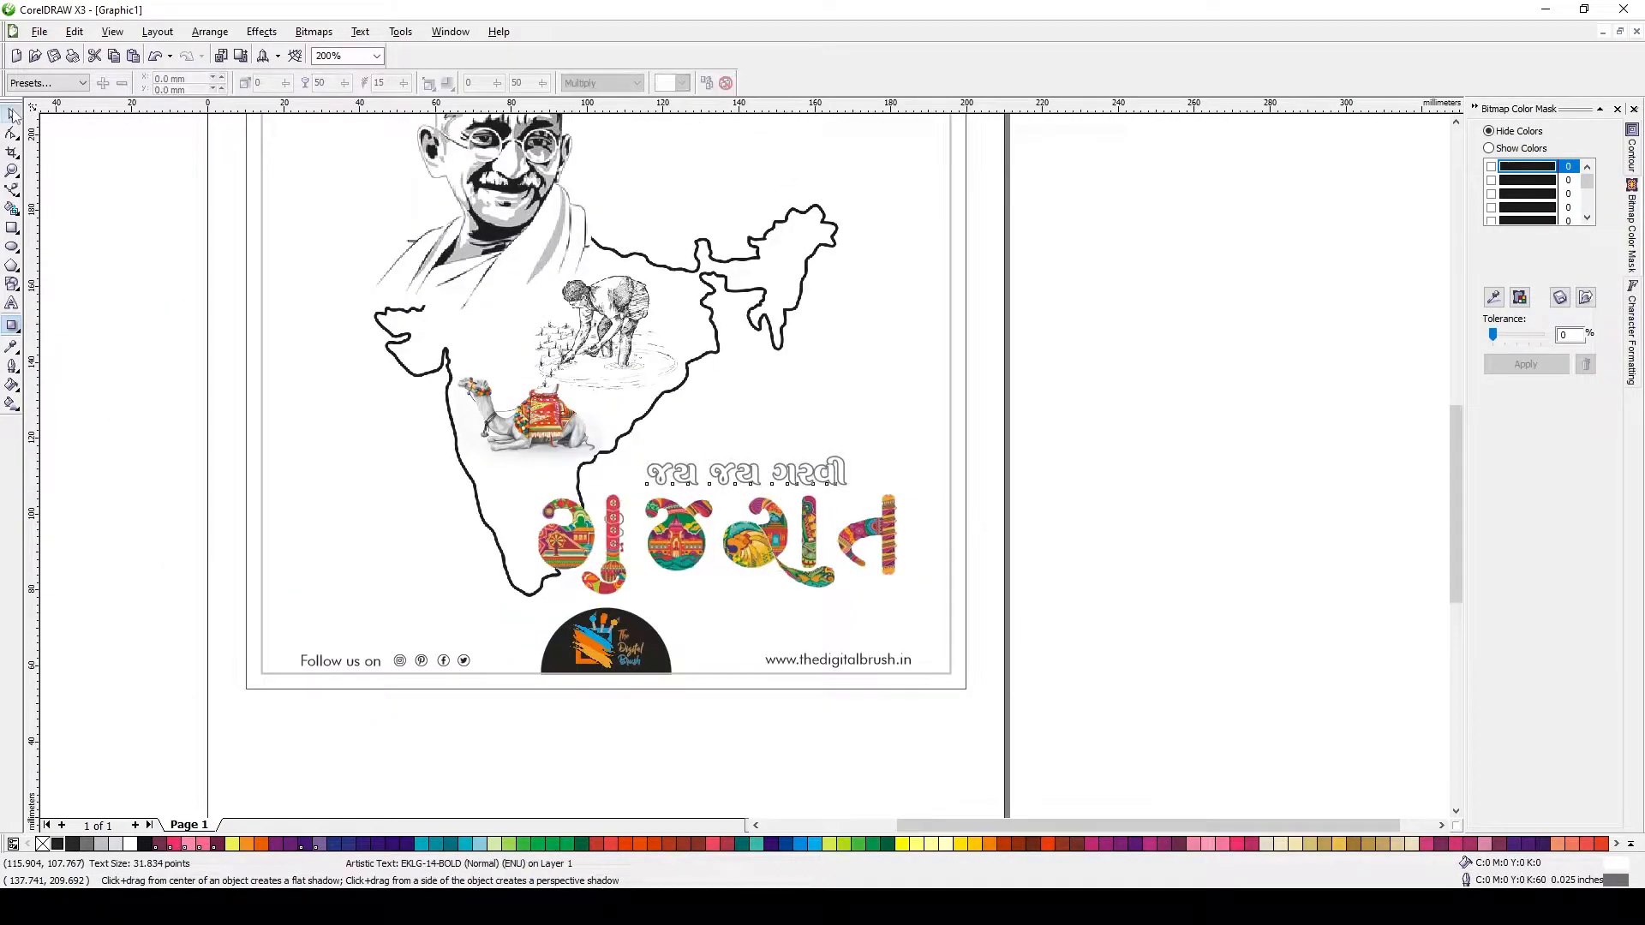
Nudge the tagline slightly to fine-tune its placement above the patterned lettering.
{"action": "left_click", "coordinate": [11, 114]}
{"action": "left_click", "coordinate": [792, 463]}
{"action": "left_click_drag", "start_coordinate": [734, 485], "coordinate": [750, 474]}
{"action": "left_click", "coordinate": [1133, 532]}
{"action": "scroll", "coordinate": [782, 364], "scroll_direction": "down", "scroll_amount": 1}
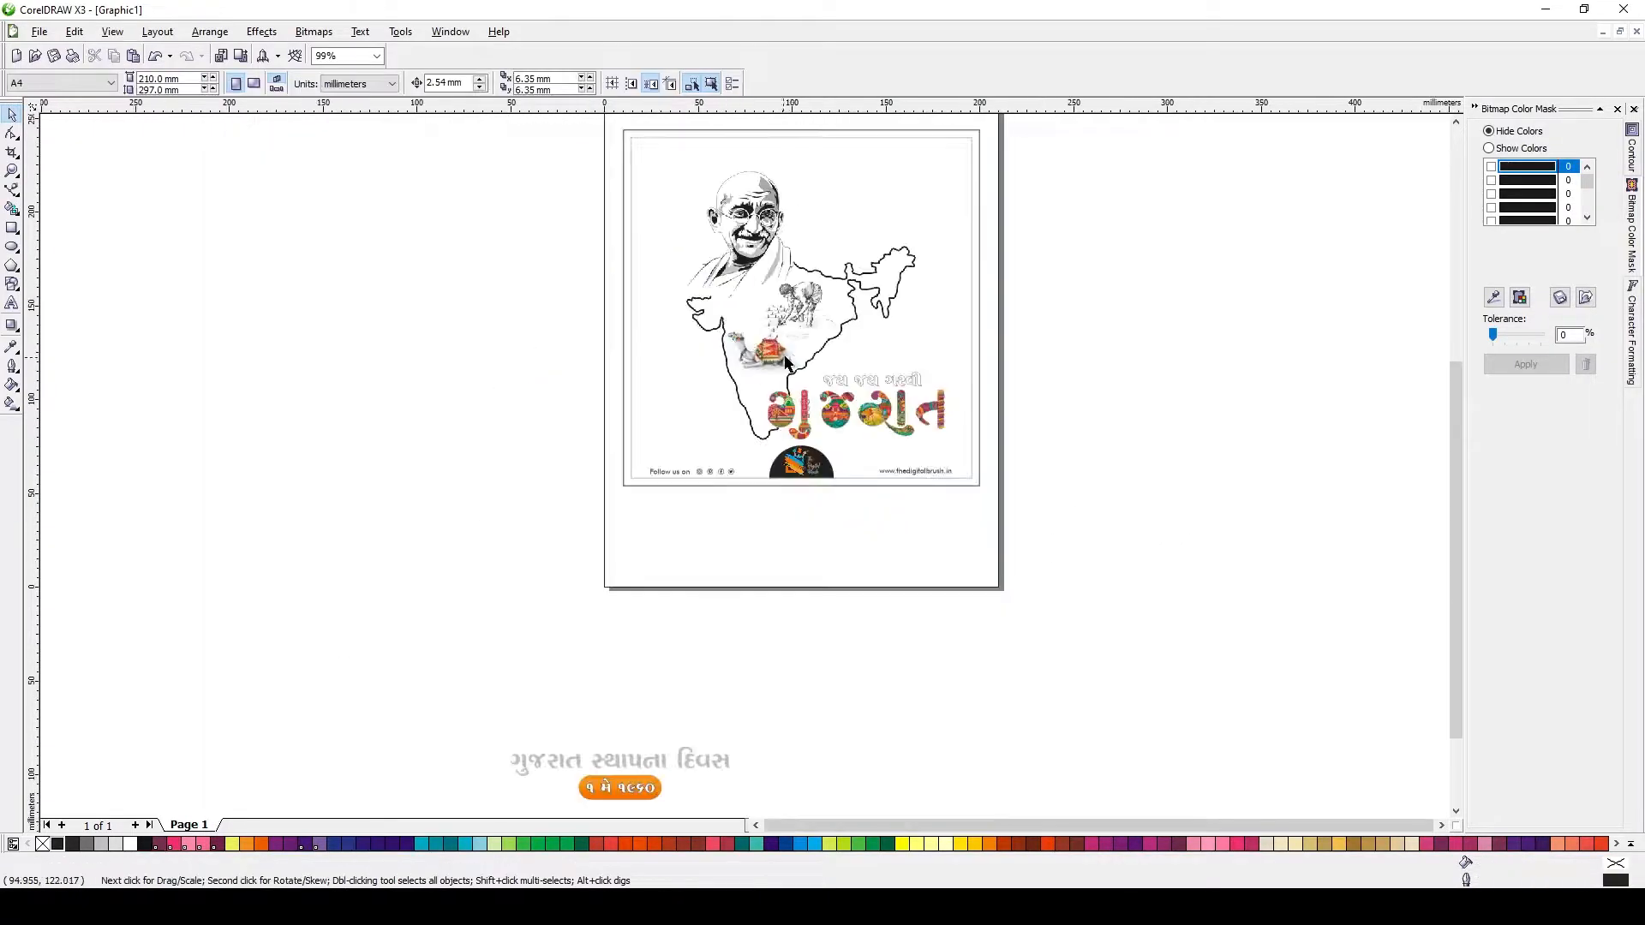
Move the "ગુજરાત સ્થાપના દિવસ" title and its orange date badge together to the empty area left of the page.
{"action": "left_click_drag", "start_coordinate": [447, 726], "coordinate": [752, 810]}
{"action": "left_click_drag", "start_coordinate": [651, 787], "coordinate": [496, 400]}
{"action": "left_click", "coordinate": [890, 290]}
{"action": "scroll", "coordinate": [889, 290], "scroll_direction": "up", "scroll_amount": 1}
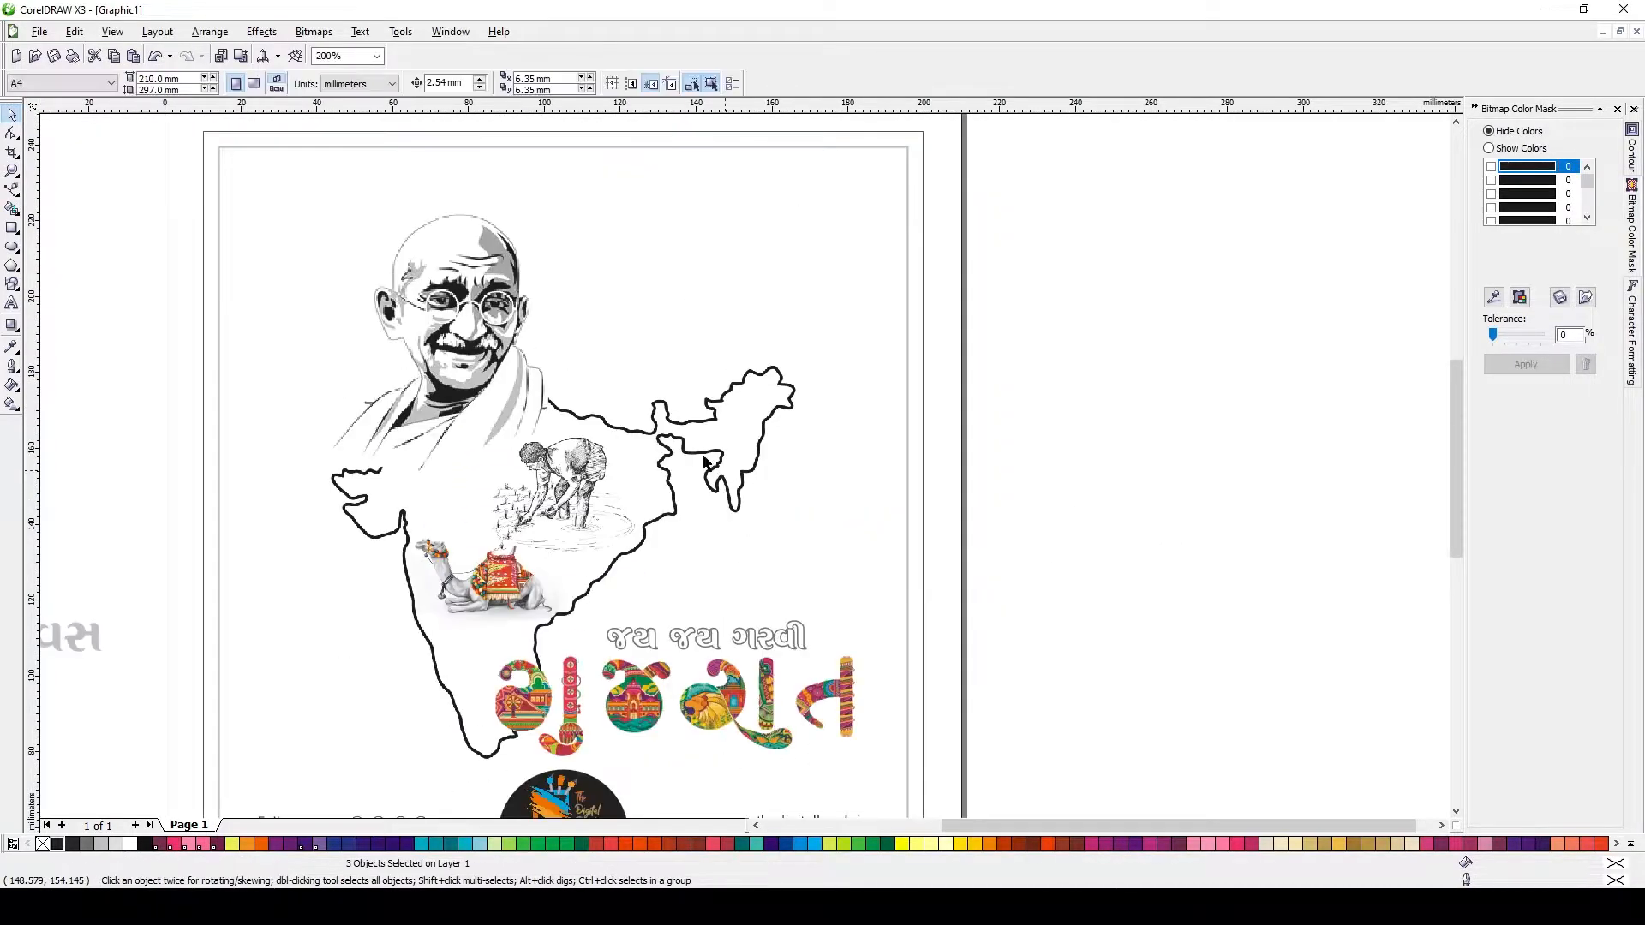
Add the artistic text "1" in the empty area right of the page.
{"action": "scroll", "coordinate": [685, 455], "scroll_direction": "down", "scroll_amount": 1}
{"action": "scroll", "coordinate": [762, 387], "scroll_direction": "up", "scroll_amount": 1}
{"action": "key", "text": "F8"}
{"action": "left_click", "coordinate": [1096, 417]}
{"action": "type", "text": "1"}
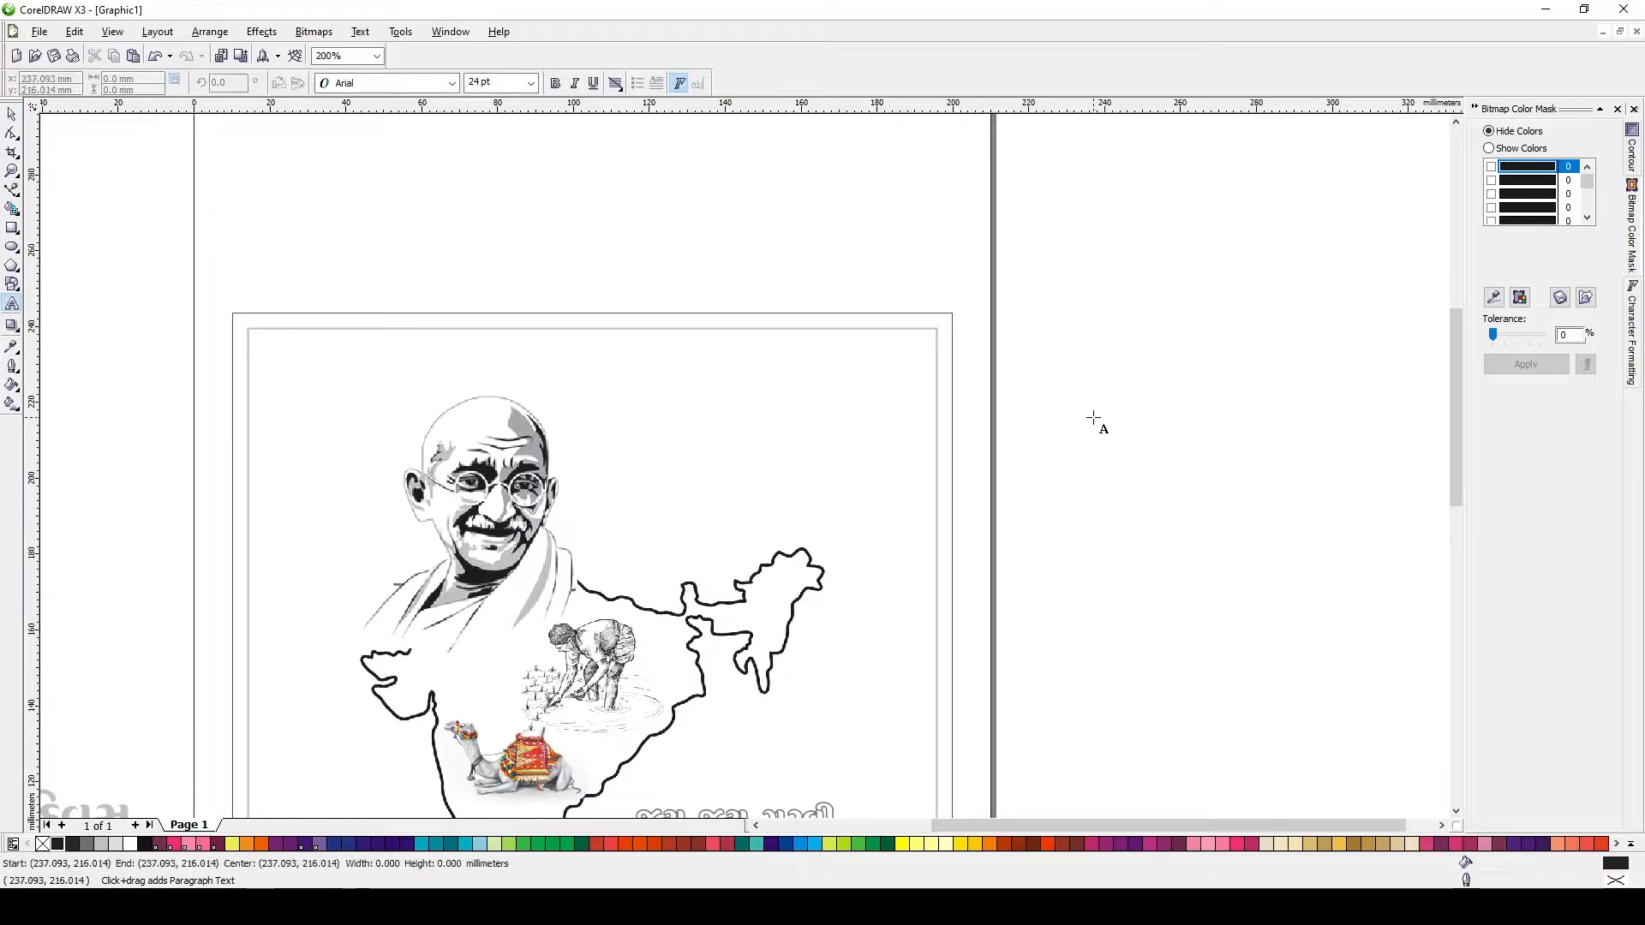
{"action": "key", "text": "ctrl+space"}
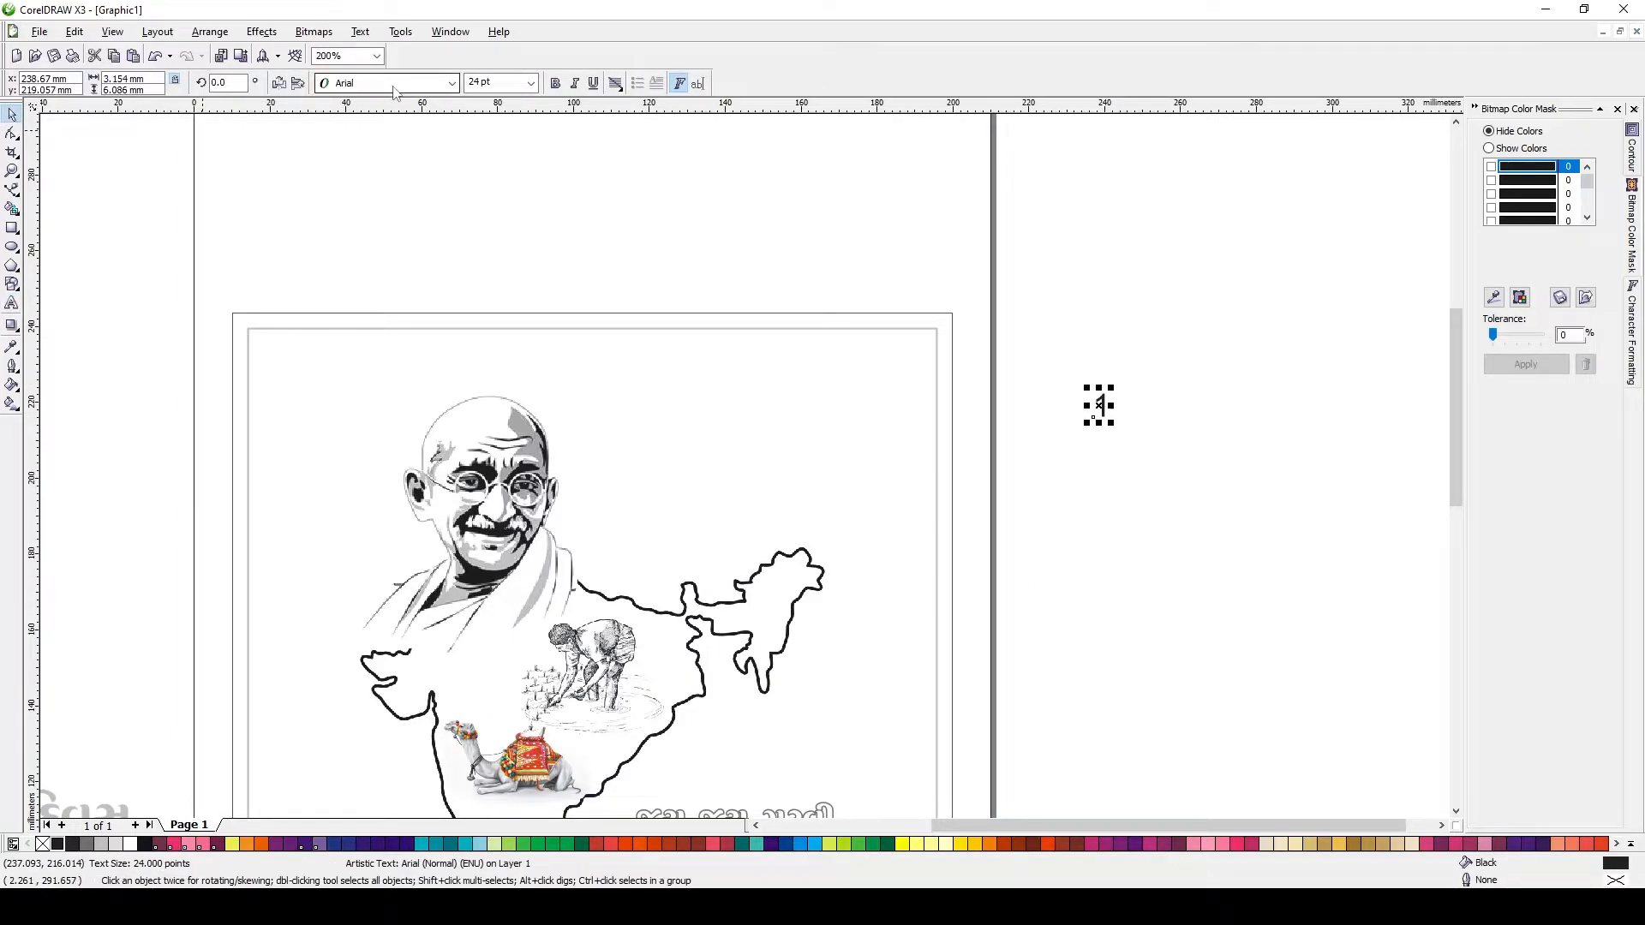
Set the 1 in bold Times at about 111 pt and place it to the right of the portrait's head.
{"action": "left_click", "coordinate": [393, 86]}
{"action": "type", "text": "Times"}
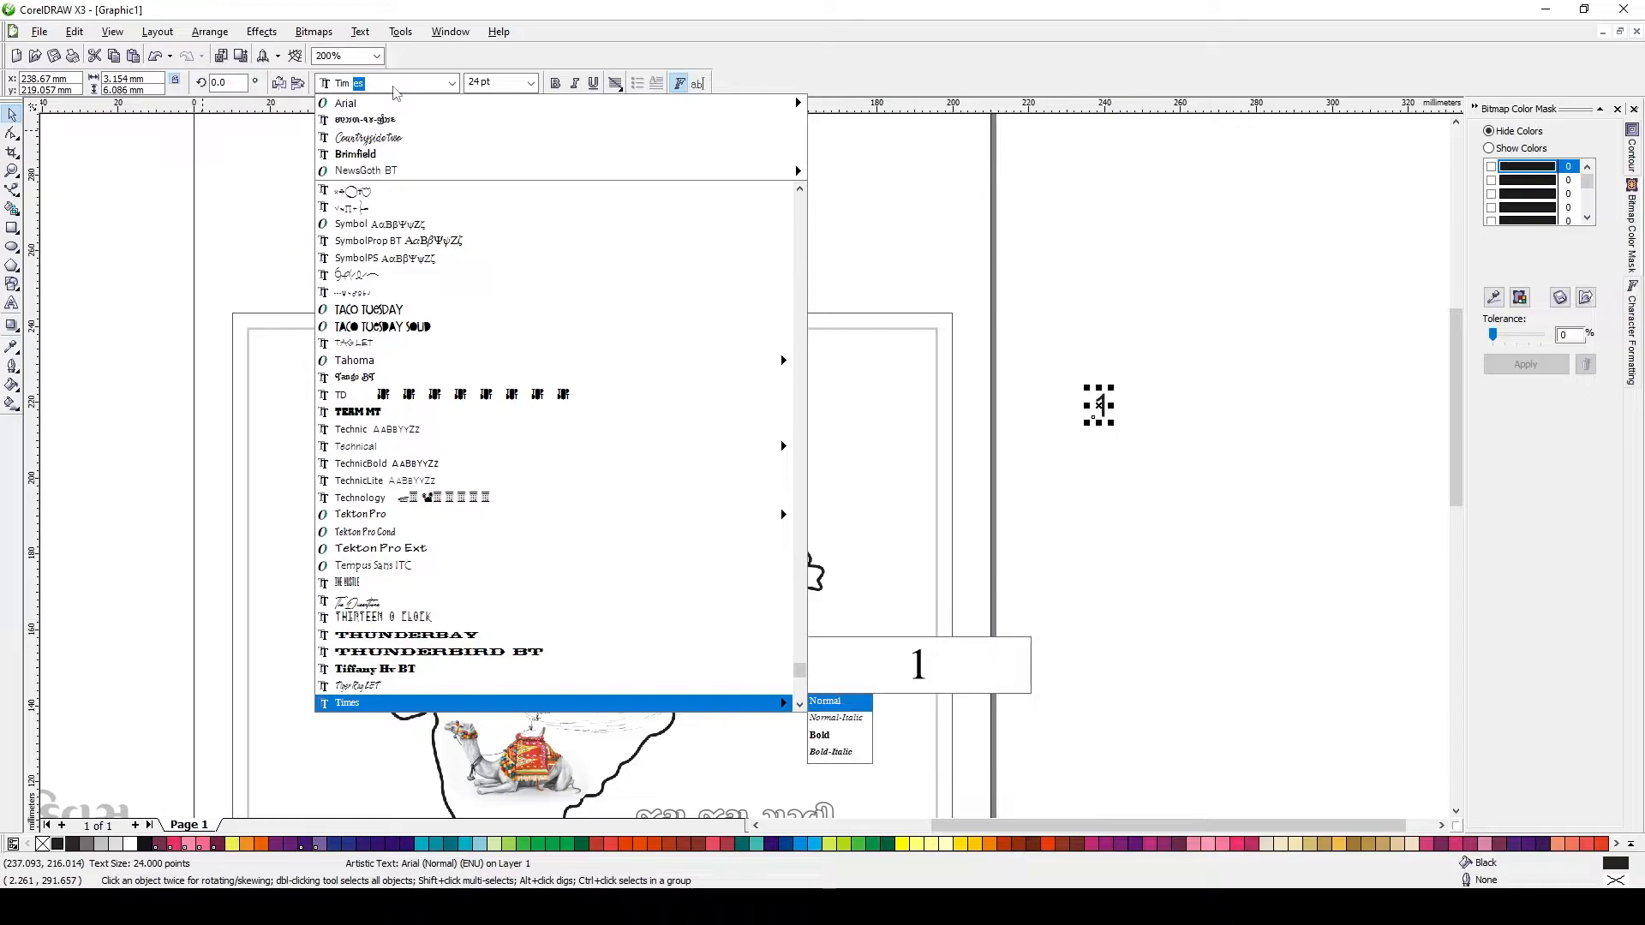
{"action": "key", "text": "Return"}
{"action": "left_click_drag", "start_coordinate": [1087, 389], "coordinate": [1061, 347]}
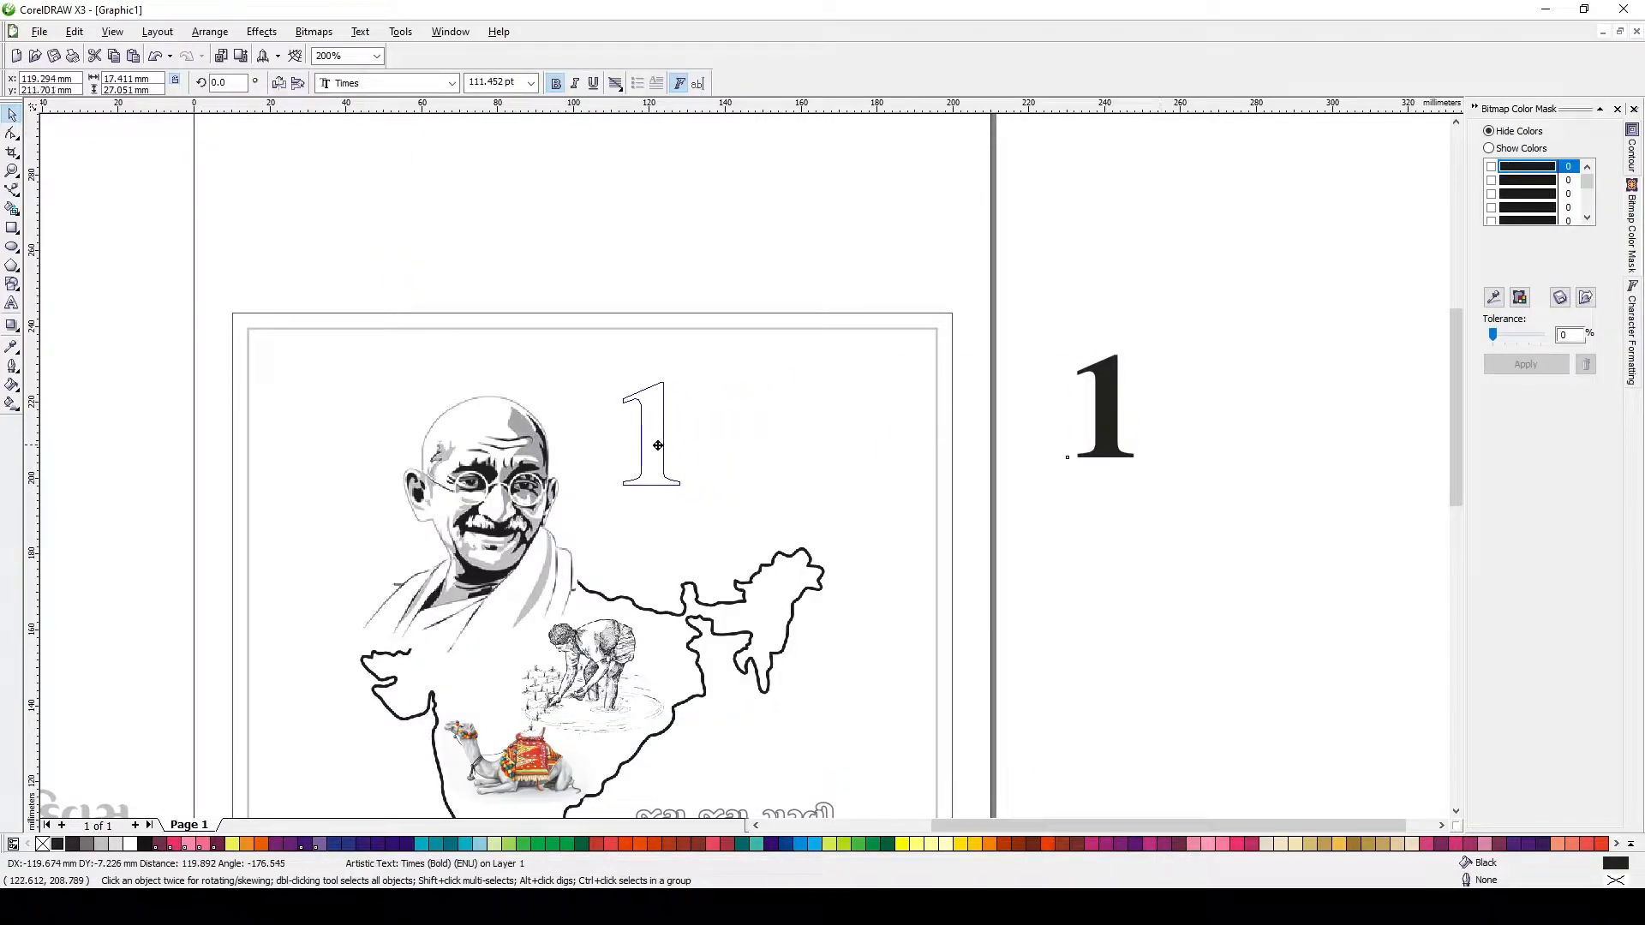
{"action": "left_click_drag", "start_coordinate": [662, 445], "coordinate": [656, 444]}
Add "MAY" in bold Arial beside the page, and fill the 1 with 60% black, shifted slightly right.
{"action": "left_click", "coordinate": [1146, 454]}
{"action": "type", "text": "MAY"}
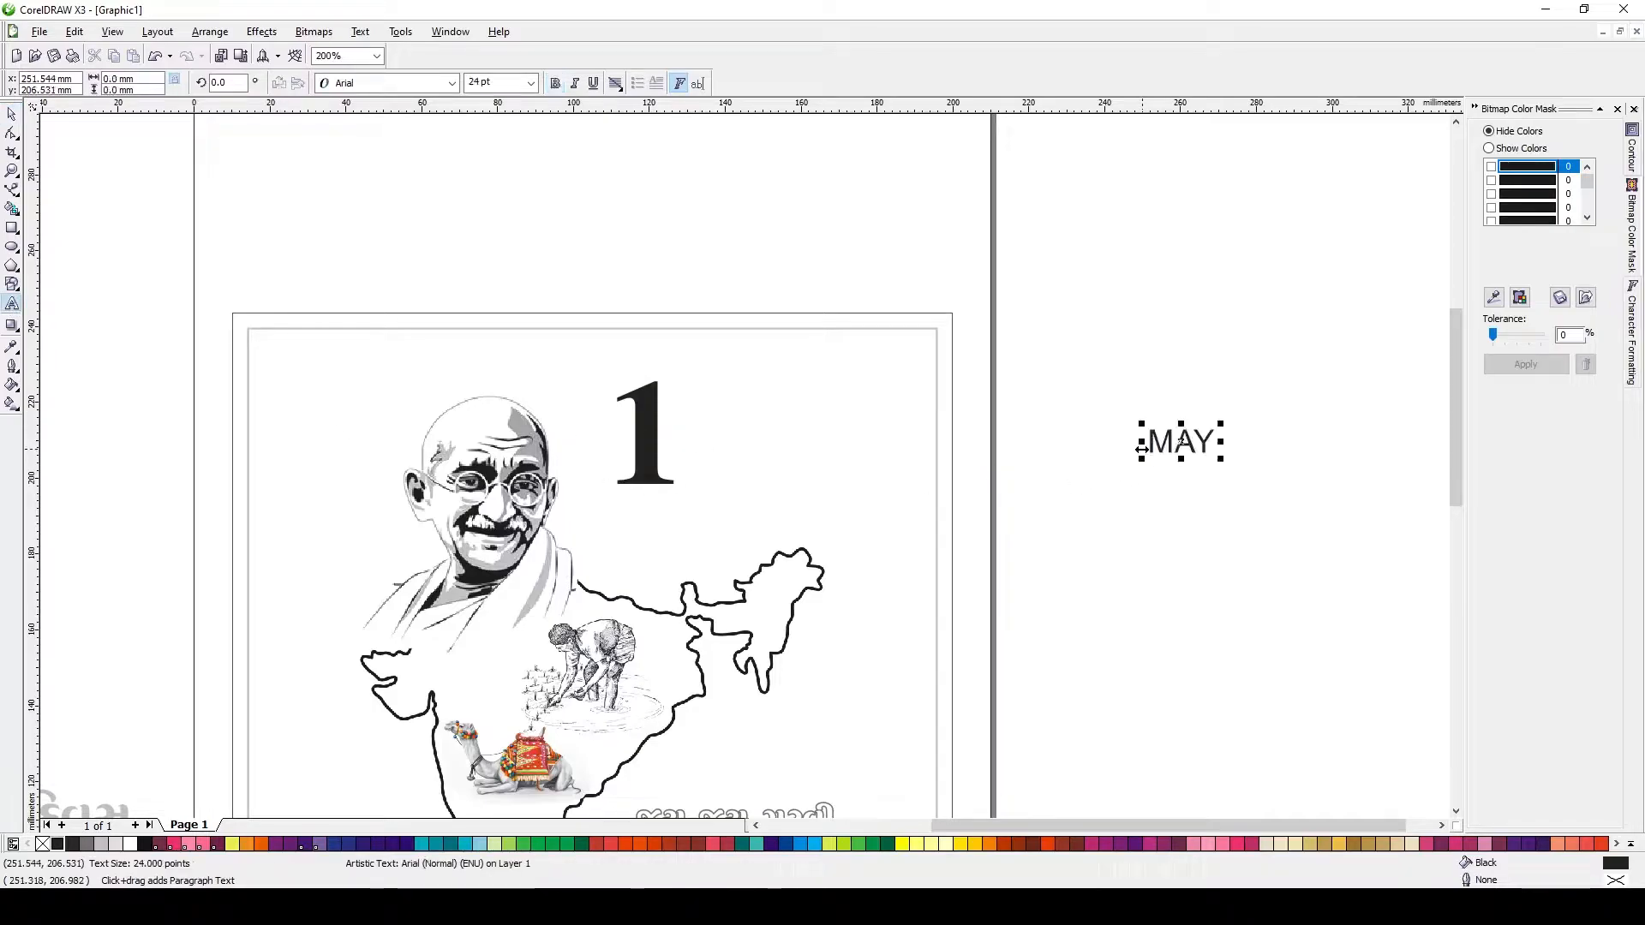
{"action": "key", "text": "ctrl+space"}
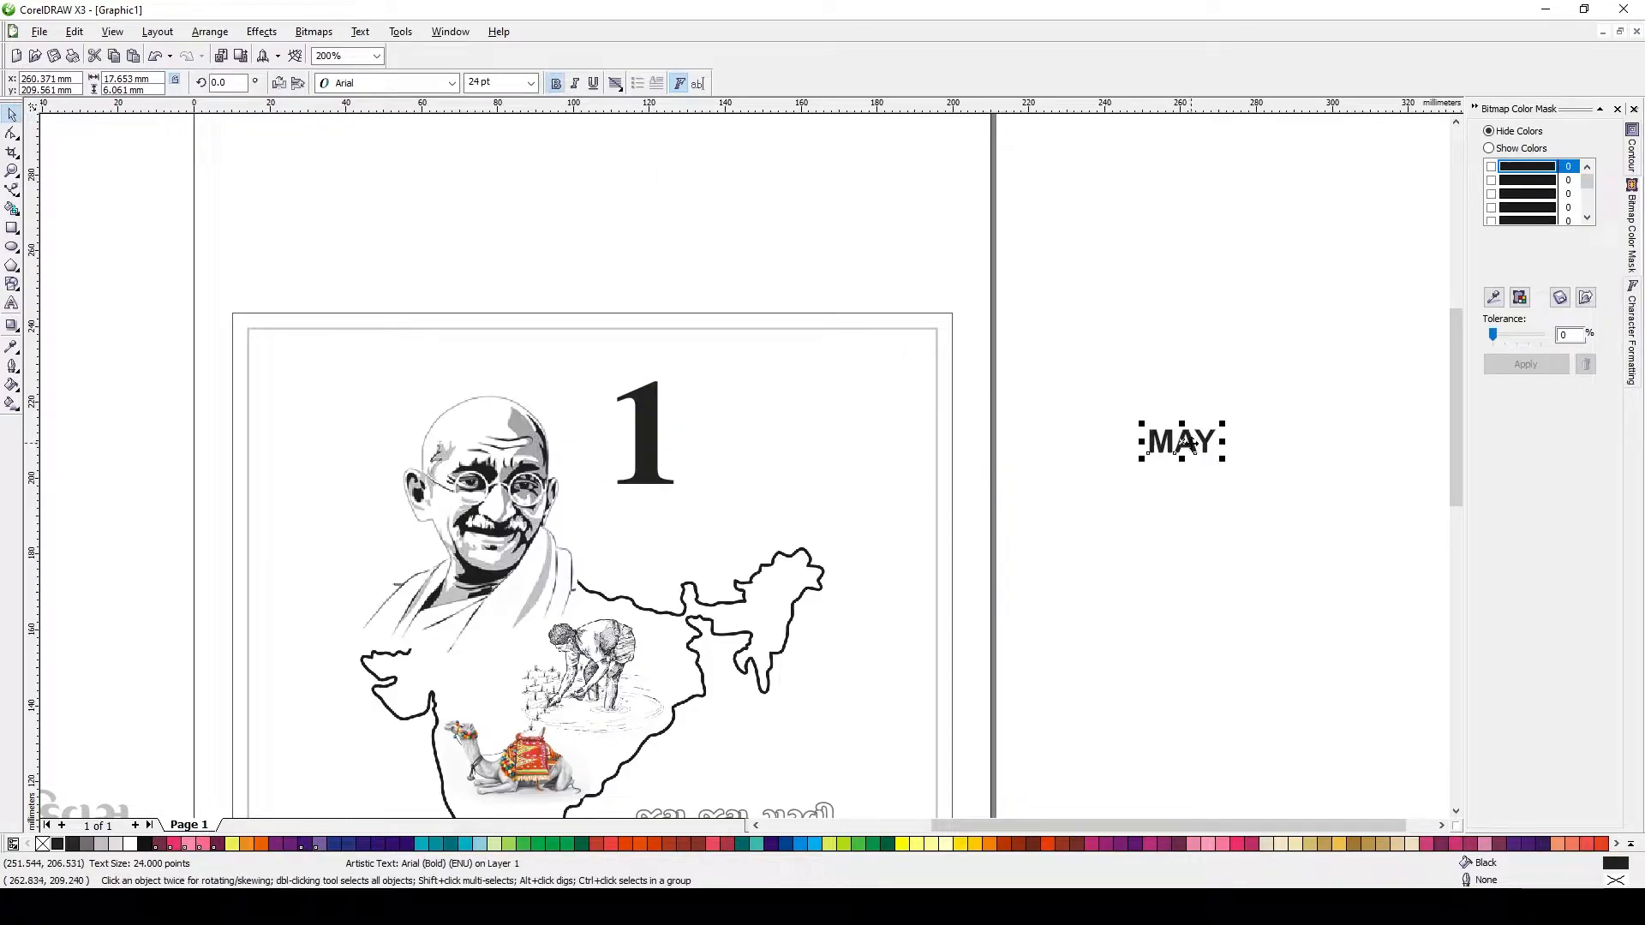
{"action": "left_click", "coordinate": [85, 845]}
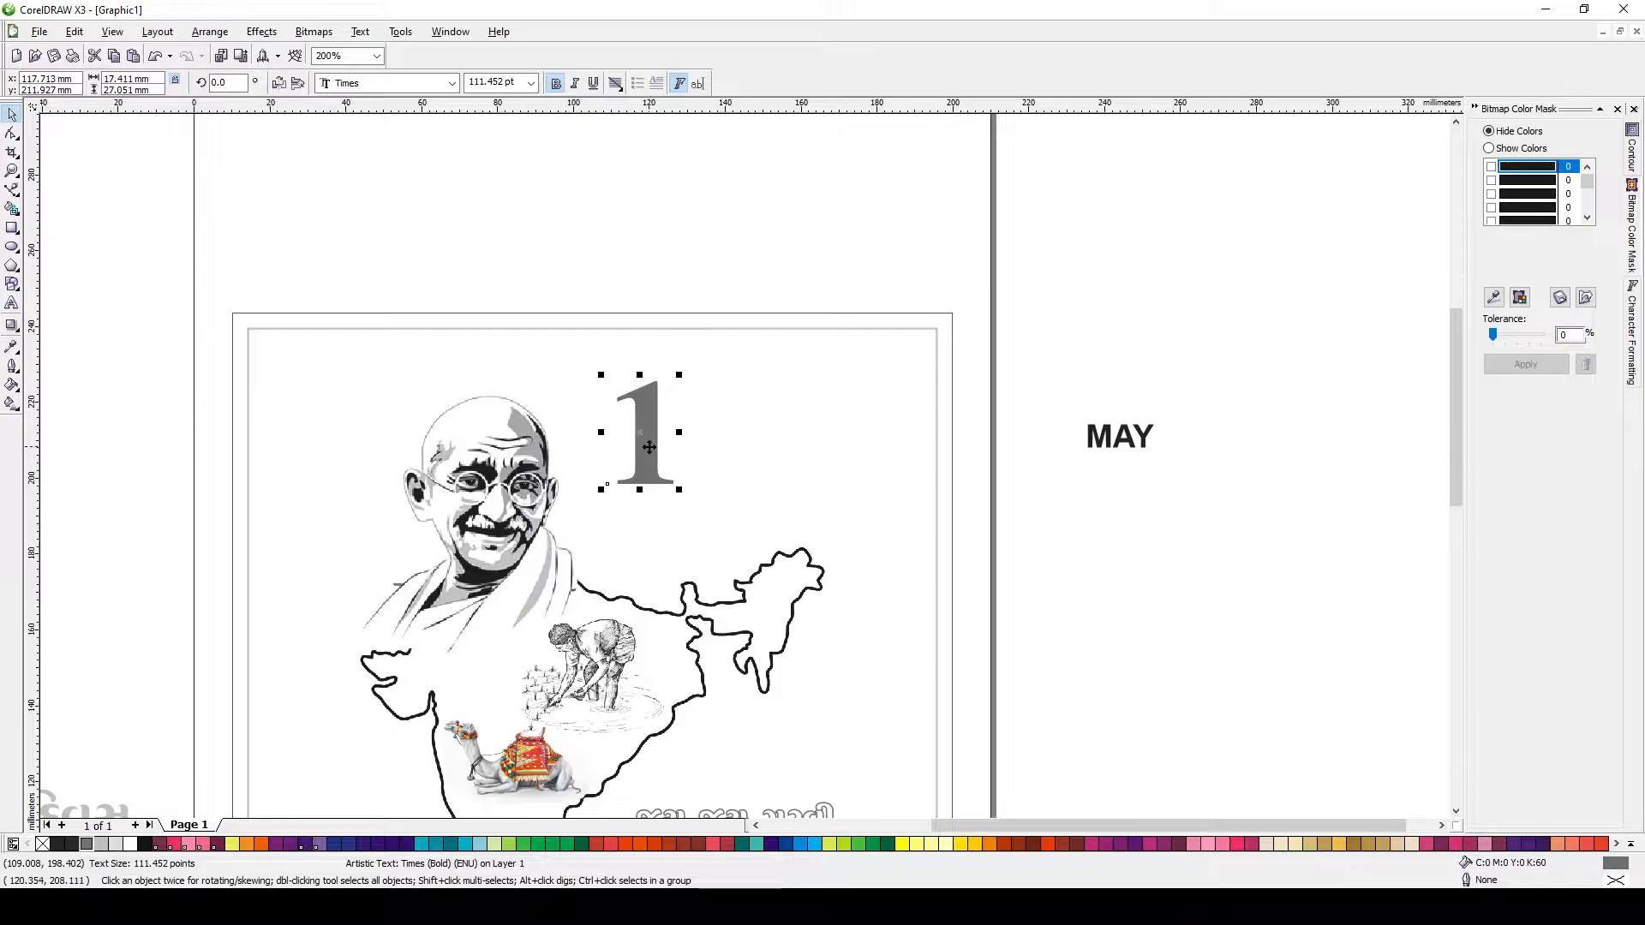
{"action": "left_click_drag", "start_coordinate": [649, 447], "coordinate": [1186, 449]}
Draw a rectangle about 30 by 16 mm right of the 1 and align it vertically to the 1's centre.
{"action": "left_click", "coordinate": [12, 229]}
{"action": "left_click_drag", "start_coordinate": [726, 415], "coordinate": [842, 477]}
{"action": "key", "text": "space"}
{"action": "left_click", "coordinate": [685, 448], "text": "shift"}
{"action": "key", "text": "e"}
{"action": "left_click", "coordinate": [842, 454]}
Centre the MAY text horizontally and vertically on the rectangle.
{"action": "left_click", "coordinate": [1120, 438]}
{"action": "left_click", "coordinate": [793, 423], "text": "shift"}
{"action": "key", "text": "c"}
{"action": "key", "text": "e"}
{"action": "scroll", "coordinate": [792, 425], "scroll_direction": "up", "scroll_amount": 1}
{"action": "key", "text": "Escape"}
Fill the rectangle with orange, without an outline, and bring the MAY text in front of it.
{"action": "left_click", "coordinate": [843, 488]}
{"action": "left_click", "coordinate": [271, 844]}
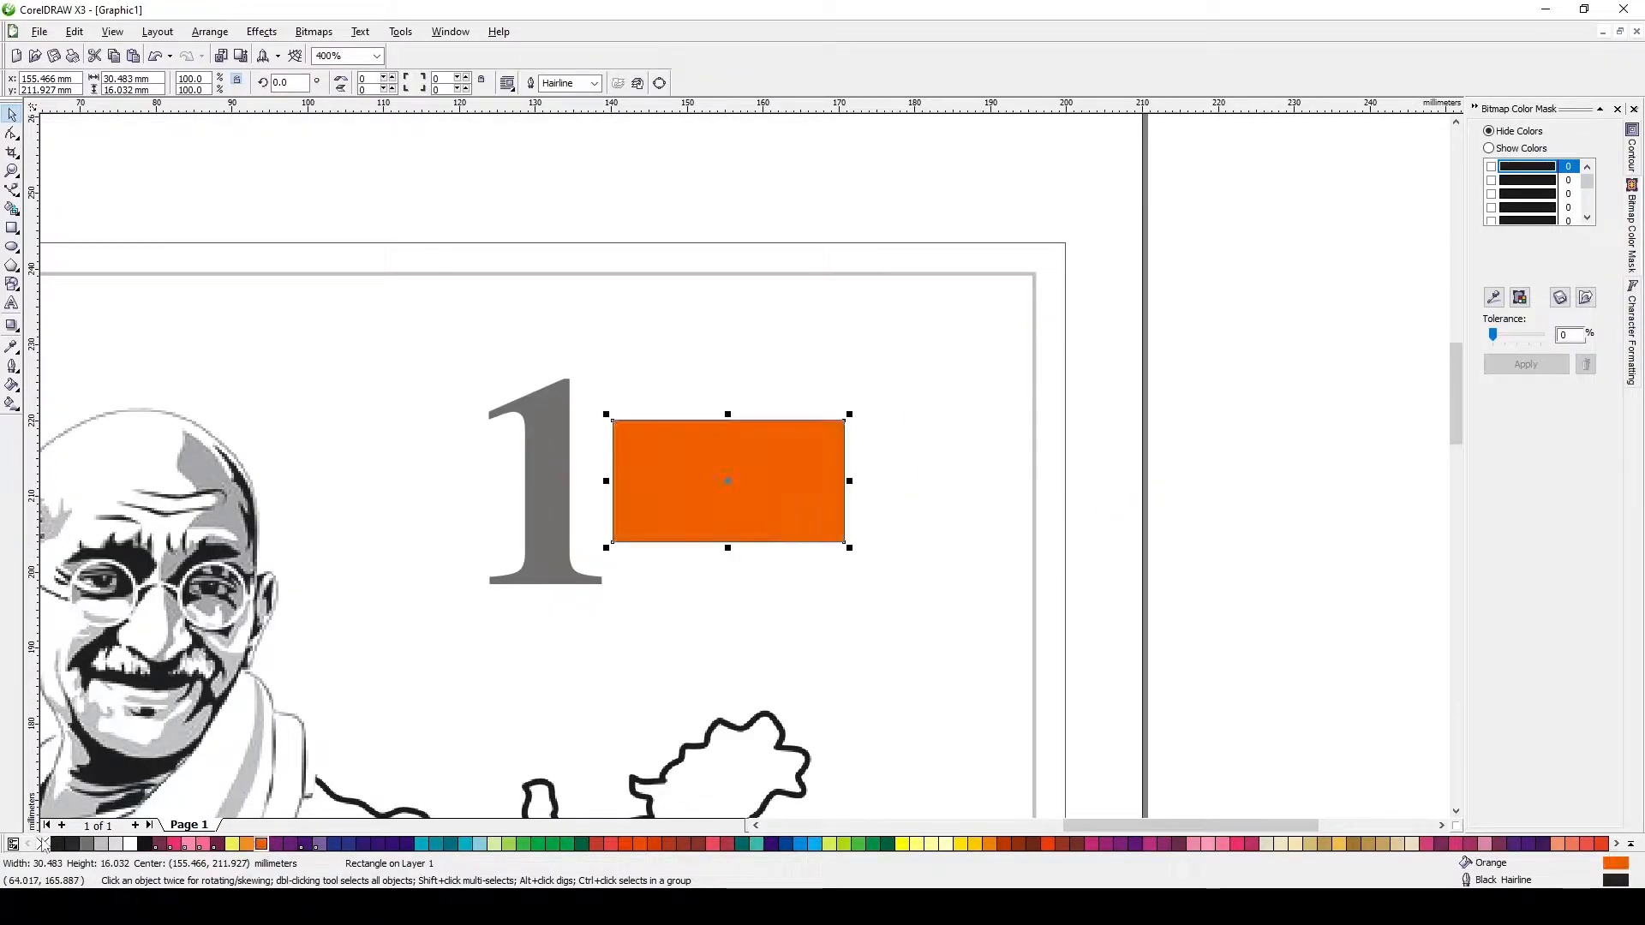
{"action": "left_click_drag", "start_coordinate": [1187, 357], "coordinate": [641, 617]}
{"action": "key", "text": "shift+Page_Up"}
{"action": "key", "text": "Escape"}
Make MAY white at about 36 pt and slide it together with its rectangle against the 1's stem.
{"action": "left_click", "coordinate": [778, 497]}
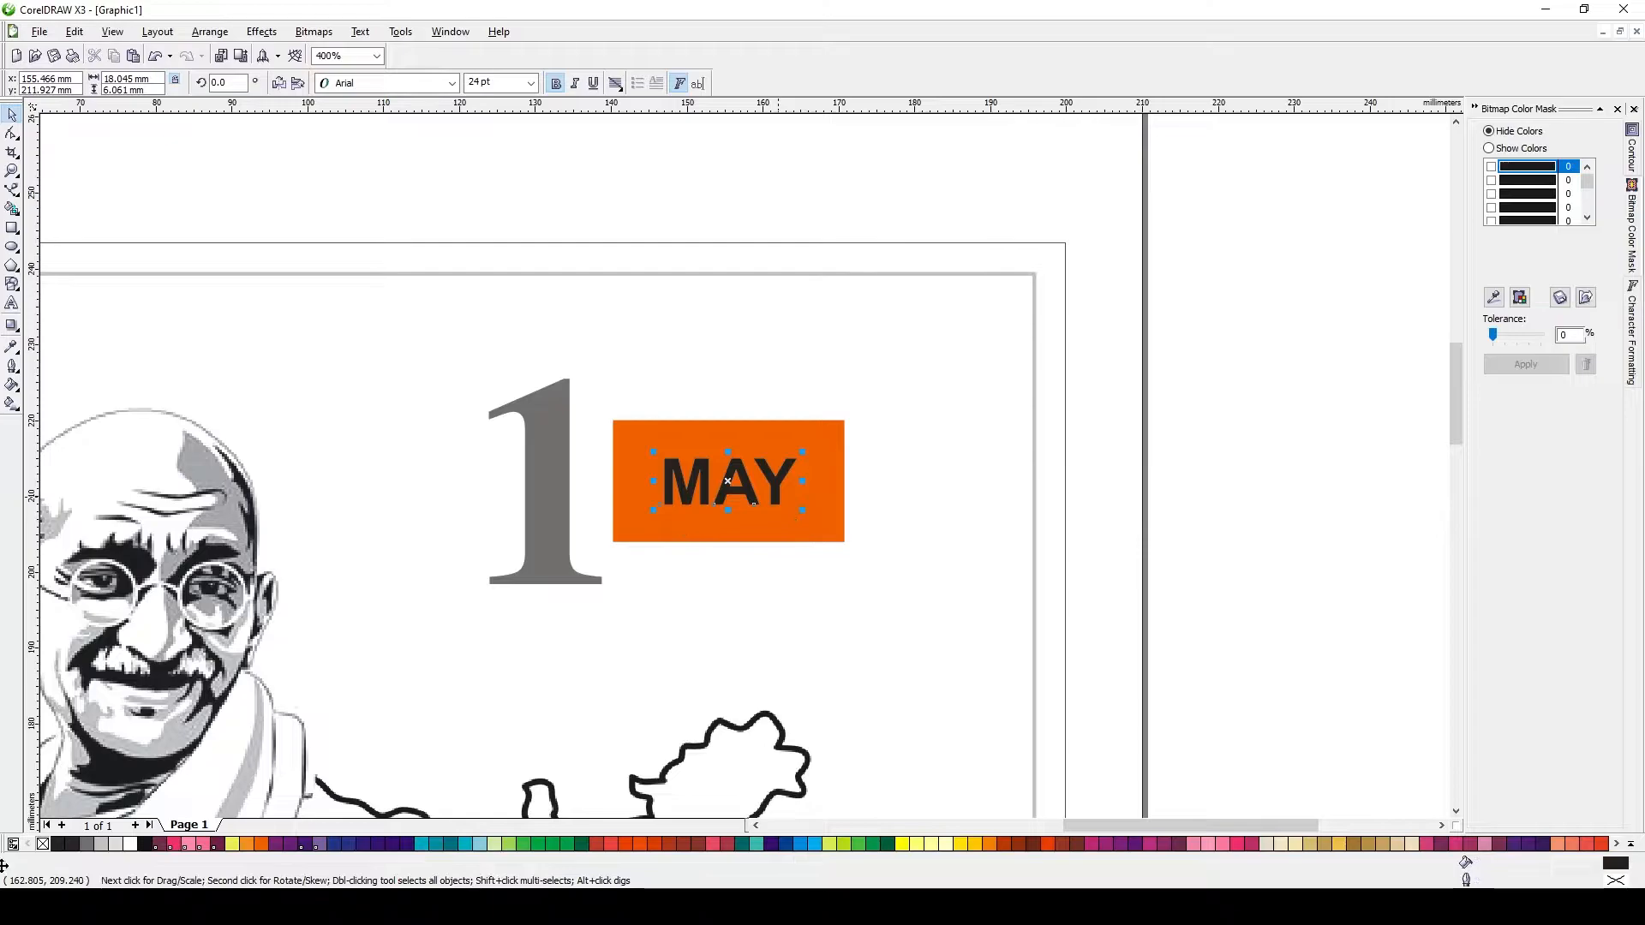
{"action": "left_click", "coordinate": [131, 844]}
{"action": "left_click_drag", "start_coordinate": [801, 510], "coordinate": [849, 546]}
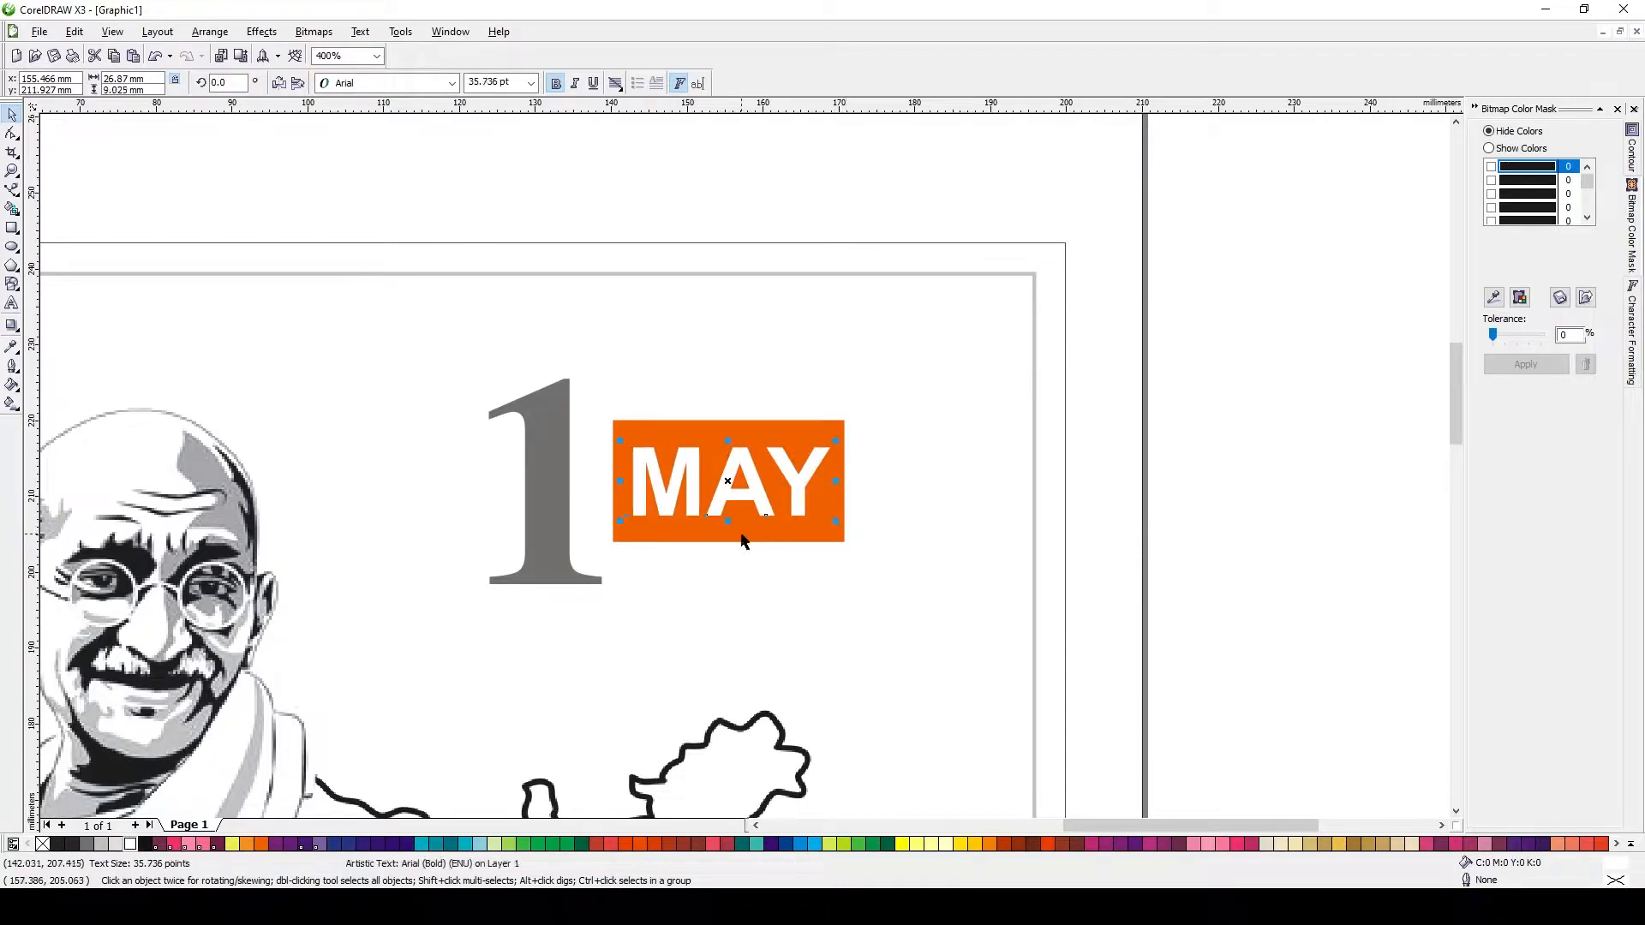
{"action": "left_click", "coordinate": [702, 533], "text": "shift"}
{"action": "left_click_drag", "start_coordinate": [702, 533], "coordinate": [649, 507]}
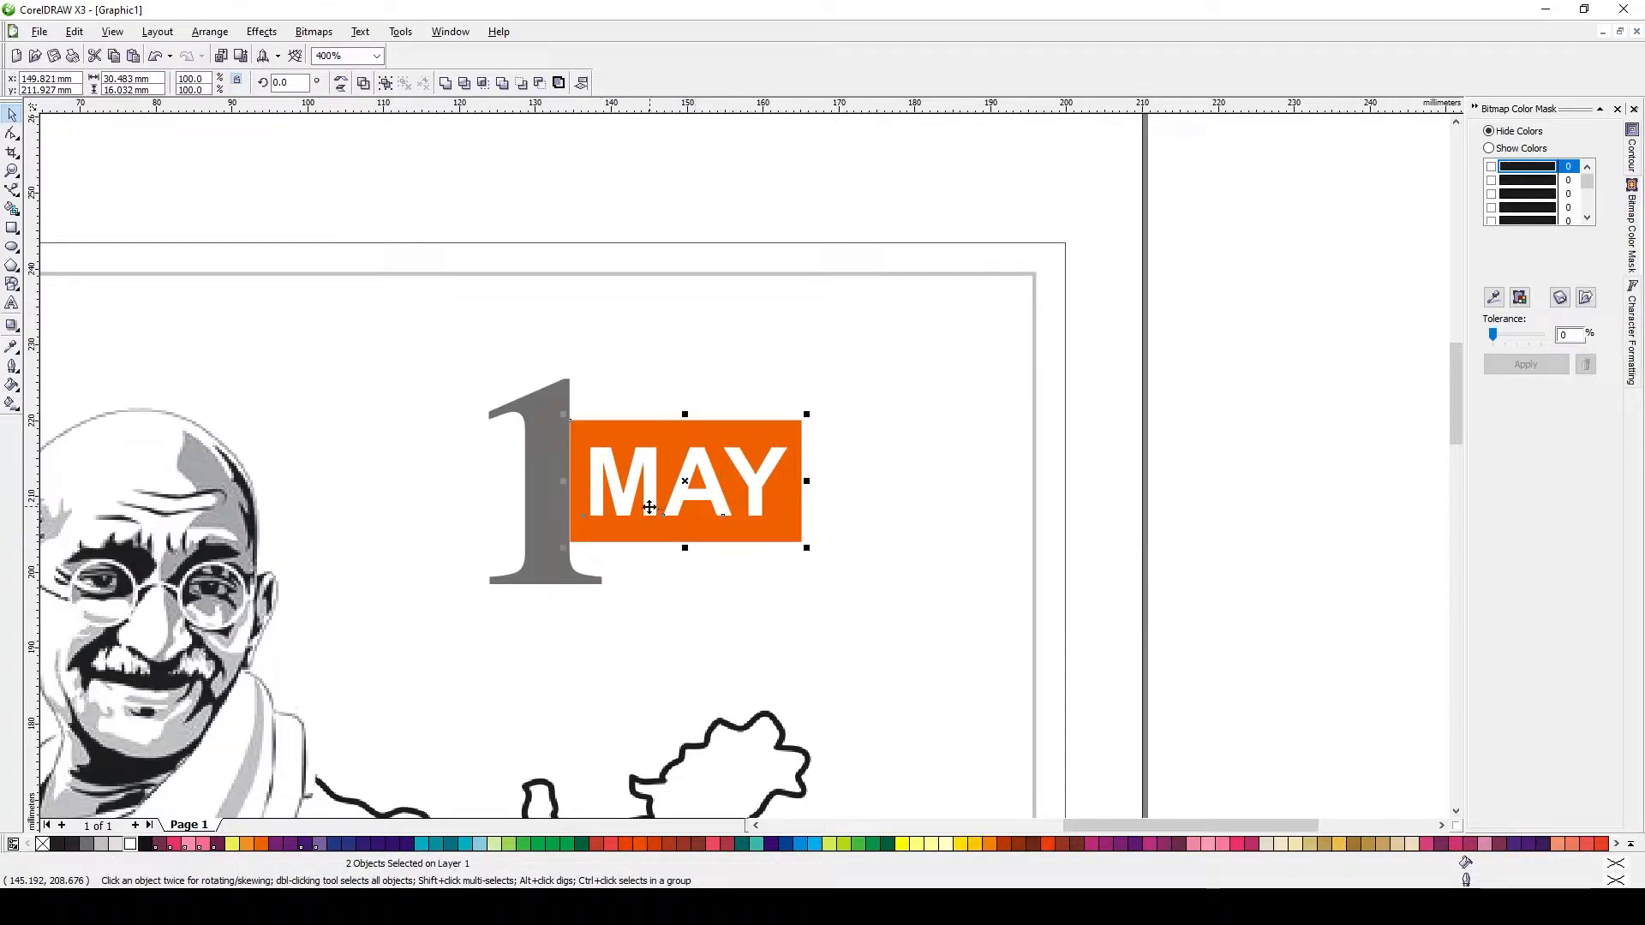
Copy the fill of the 1 onto the rectangle behind MAY.
{"action": "left_click", "coordinate": [687, 480]}
{"action": "key", "text": "ctrl+shift+a"}
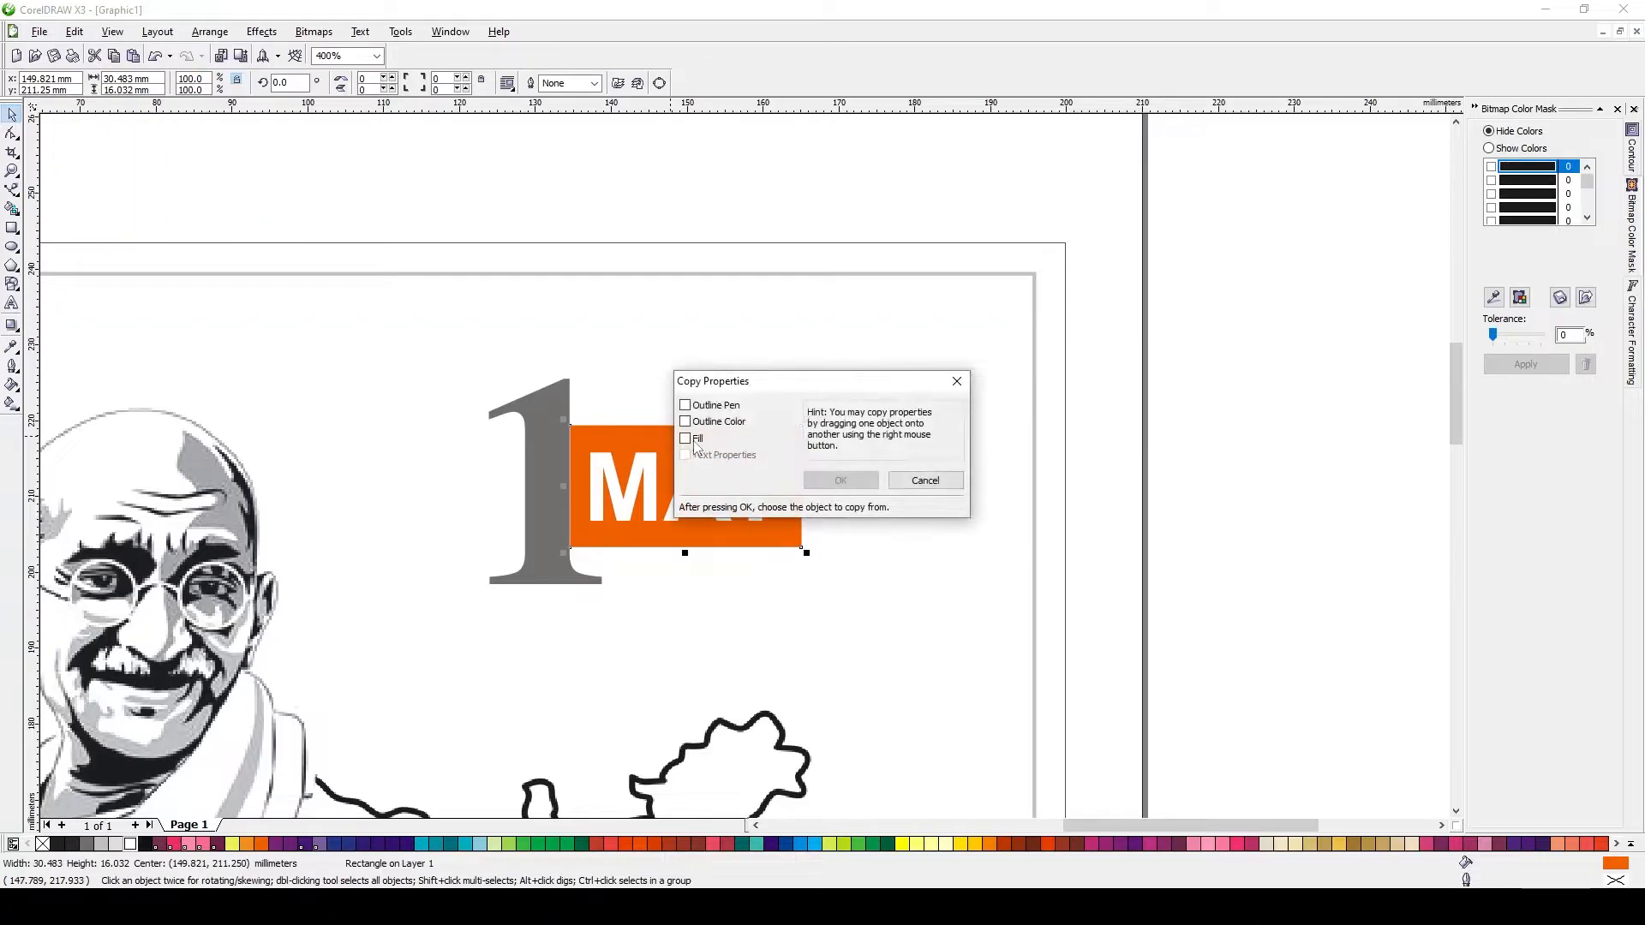
{"action": "left_click", "coordinate": [827, 480]}
{"action": "left_click", "coordinate": [545, 413]}
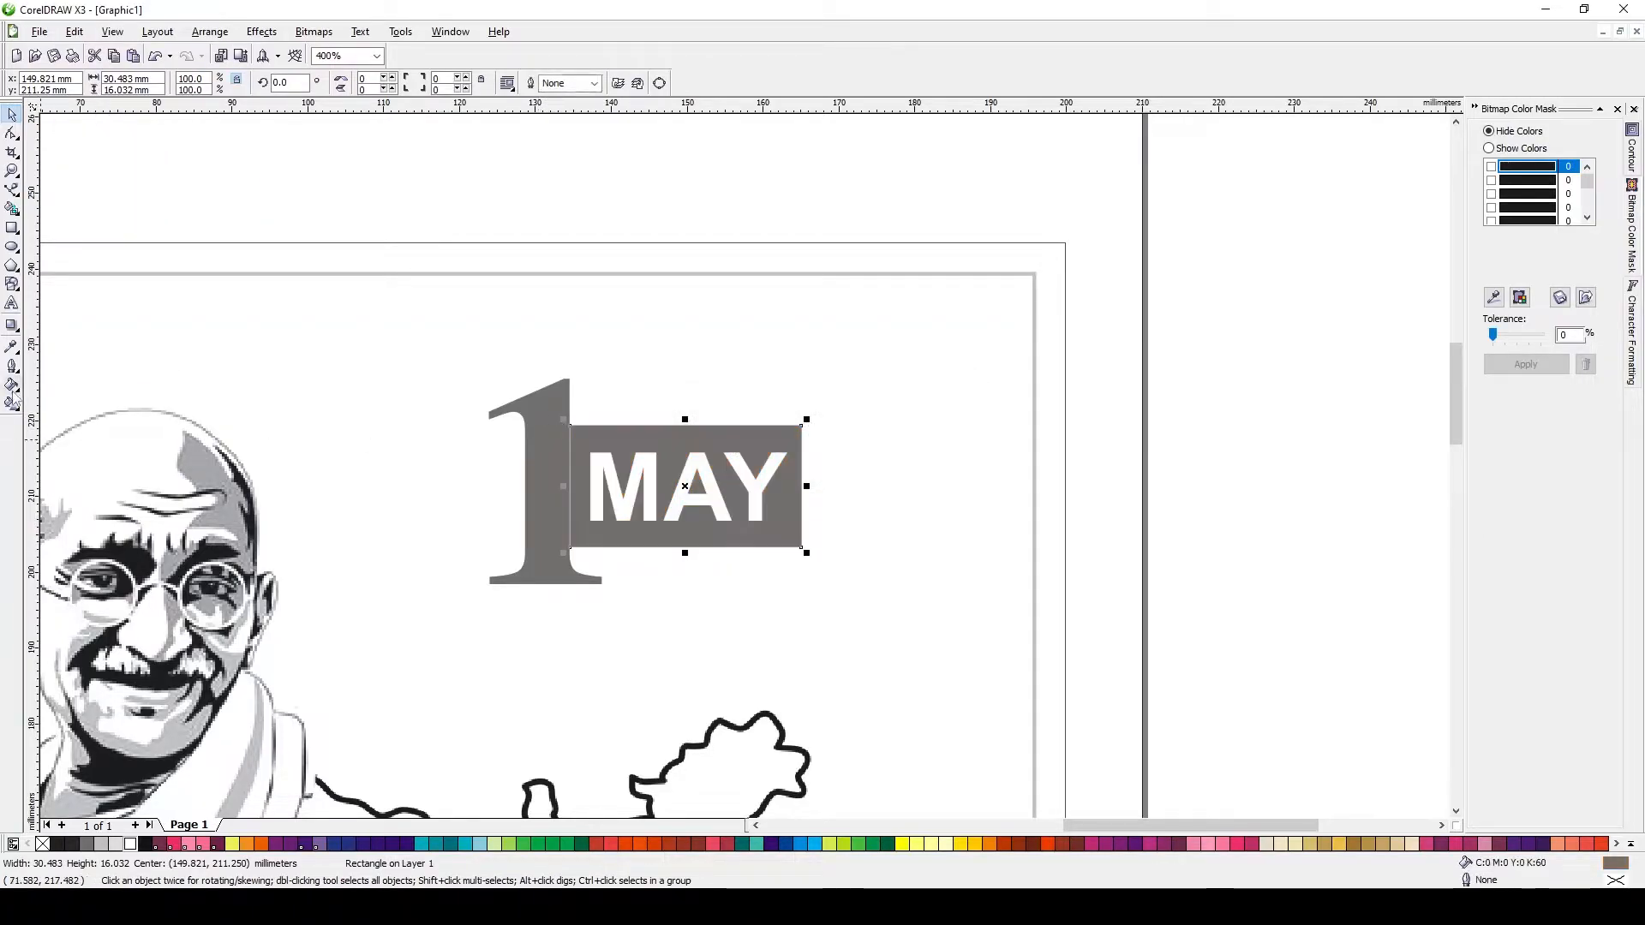
Give the MAY rectangle a horizontal fountain fill that runs from grey to black at the end beside the 1.
{"action": "left_click", "coordinate": [43, 412]}
{"action": "left_click_drag", "start_coordinate": [640, 484], "coordinate": [556, 485]}
{"action": "left_click", "coordinate": [57, 844]}
{"action": "key", "text": "space"}
{"action": "scroll", "coordinate": [805, 454], "scroll_direction": "down", "scroll_amount": 1}
{"action": "left_click", "coordinate": [991, 548]}
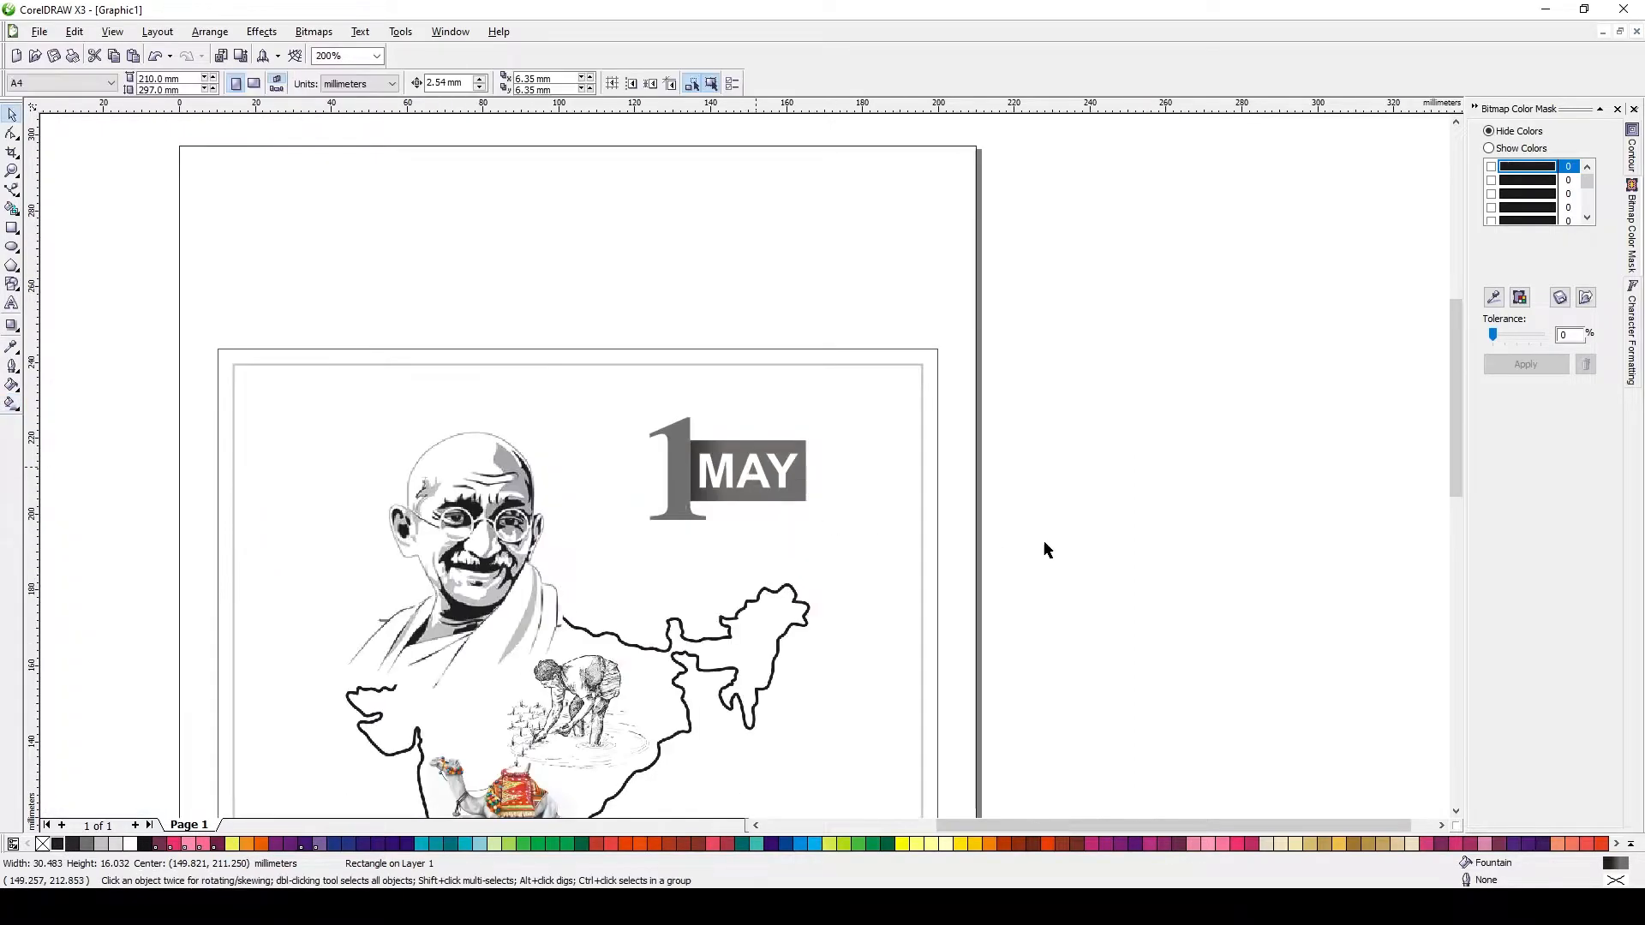
Enlarge the 1 to about 147 pt and shift it slightly left so its stem meets the rectangle's edge.
{"action": "scroll", "coordinate": [816, 515], "scroll_direction": "up", "scroll_amount": 1}
{"action": "left_click", "coordinate": [512, 344]}
{"action": "left_click_drag", "start_coordinate": [450, 313], "coordinate": [431, 279]}
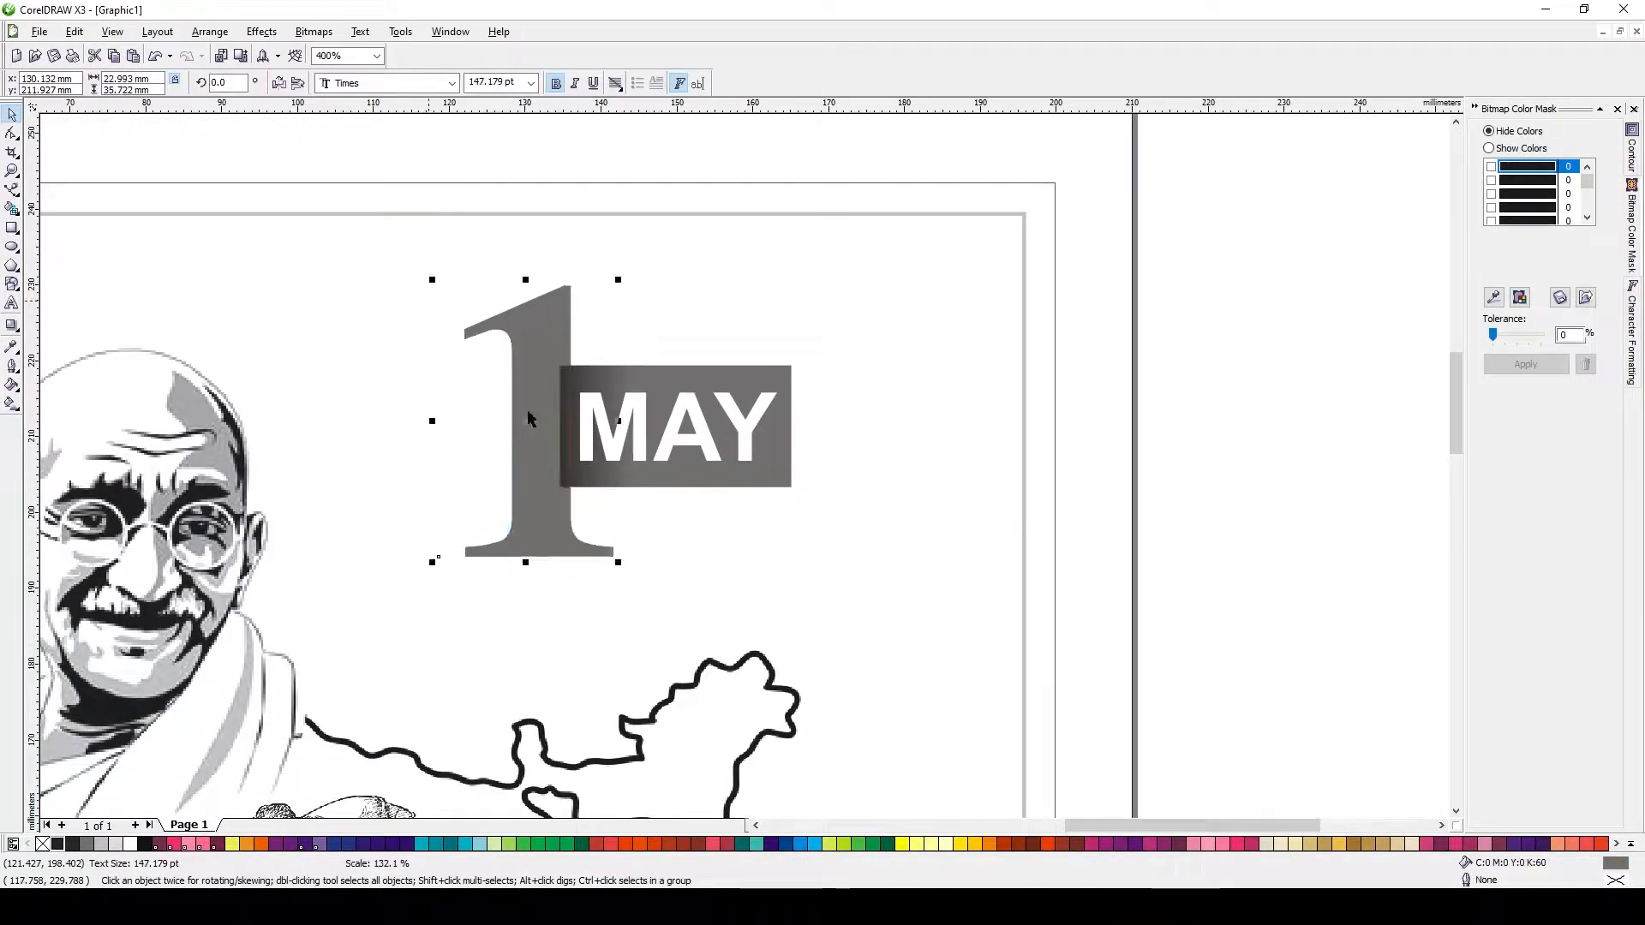
{"action": "left_click_drag", "start_coordinate": [538, 347], "coordinate": [531, 347]}
{"action": "left_click", "coordinate": [676, 497]}
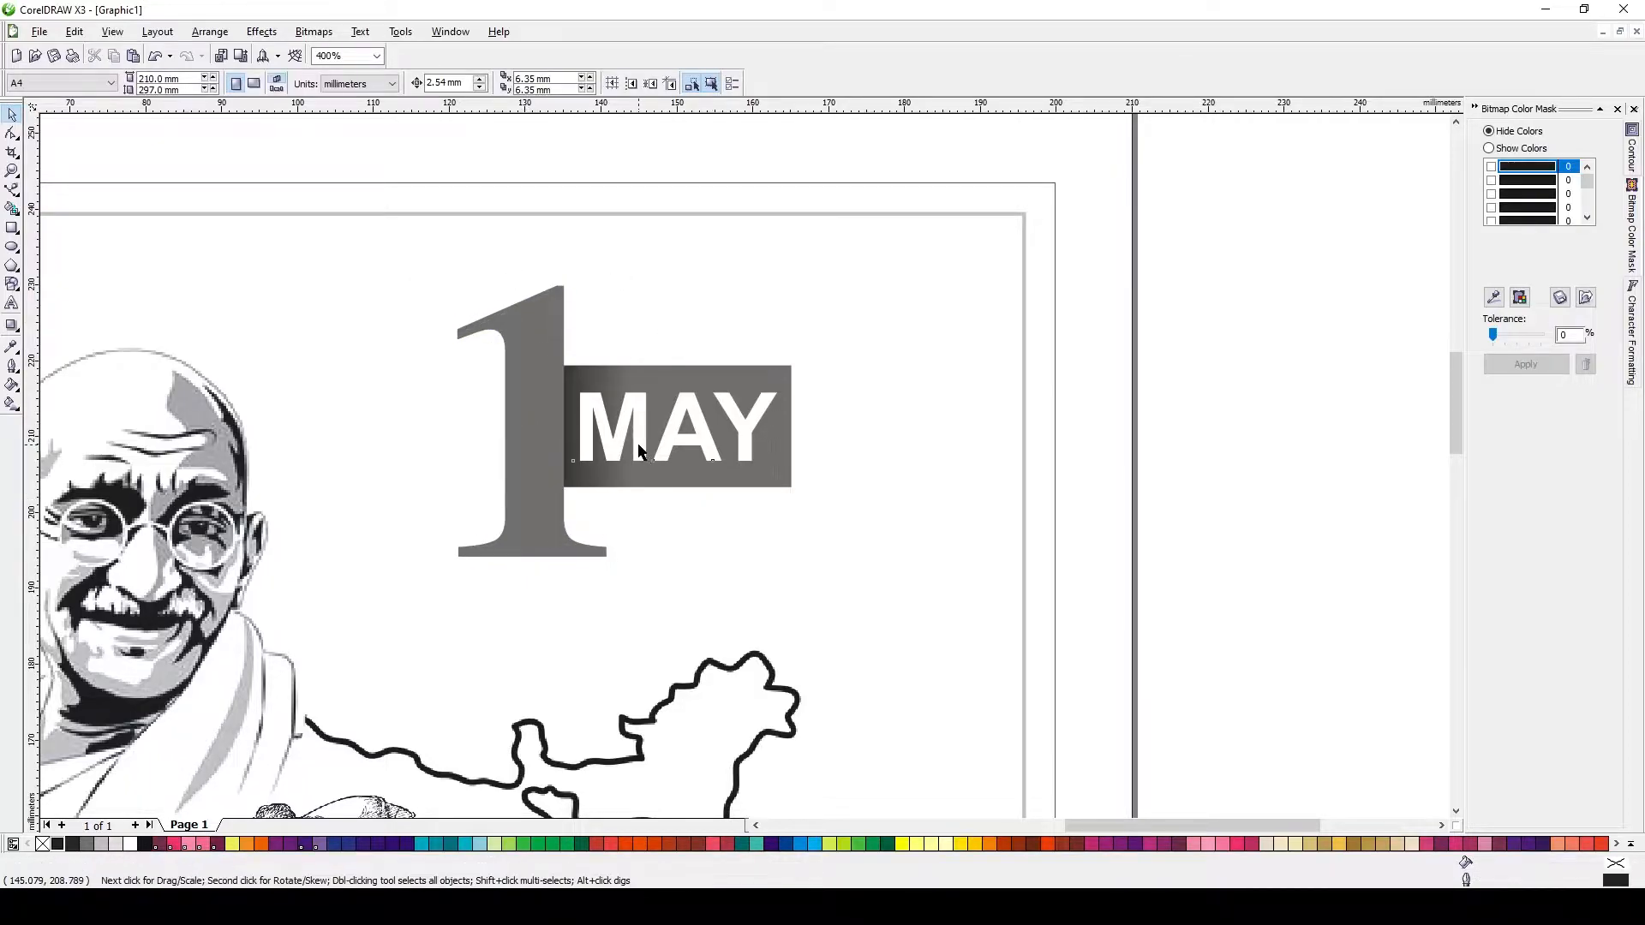
Add a small bold "st" above MAY beside the 1 and copy the 1's grey fill onto it.
{"action": "left_click", "coordinate": [12, 305]}
{"action": "left_click", "coordinate": [12, 114]}
{"action": "left_click_drag", "start_coordinate": [799, 588], "coordinate": [633, 352]}
{"action": "key", "text": "ctrl+shift+a"}
{"action": "left_click", "coordinate": [840, 482]}
{"action": "left_click", "coordinate": [536, 419]}
{"action": "left_click", "coordinate": [722, 358]}
Group the 1, st, MAY and rectangle, and nudge the group slightly down and right.
{"action": "key", "text": "F3"}
{"action": "left_click_drag", "start_coordinate": [1172, 367], "coordinate": [638, 596]}
{"action": "key", "text": "ctrl+g"}
{"action": "left_click_drag", "start_coordinate": [835, 568], "coordinate": [837, 569]}
{"action": "left_click_drag", "start_coordinate": [792, 504], "coordinate": [810, 517]}
Apply a vertical linear fountain fill to the 1 inside the group, running from grey to black at its base.
{"action": "scroll", "coordinate": [728, 578], "scroll_direction": "up", "scroll_amount": 1}
{"action": "left_click", "coordinate": [712, 503], "text": "ctrl"}
{"action": "key", "text": "g"}
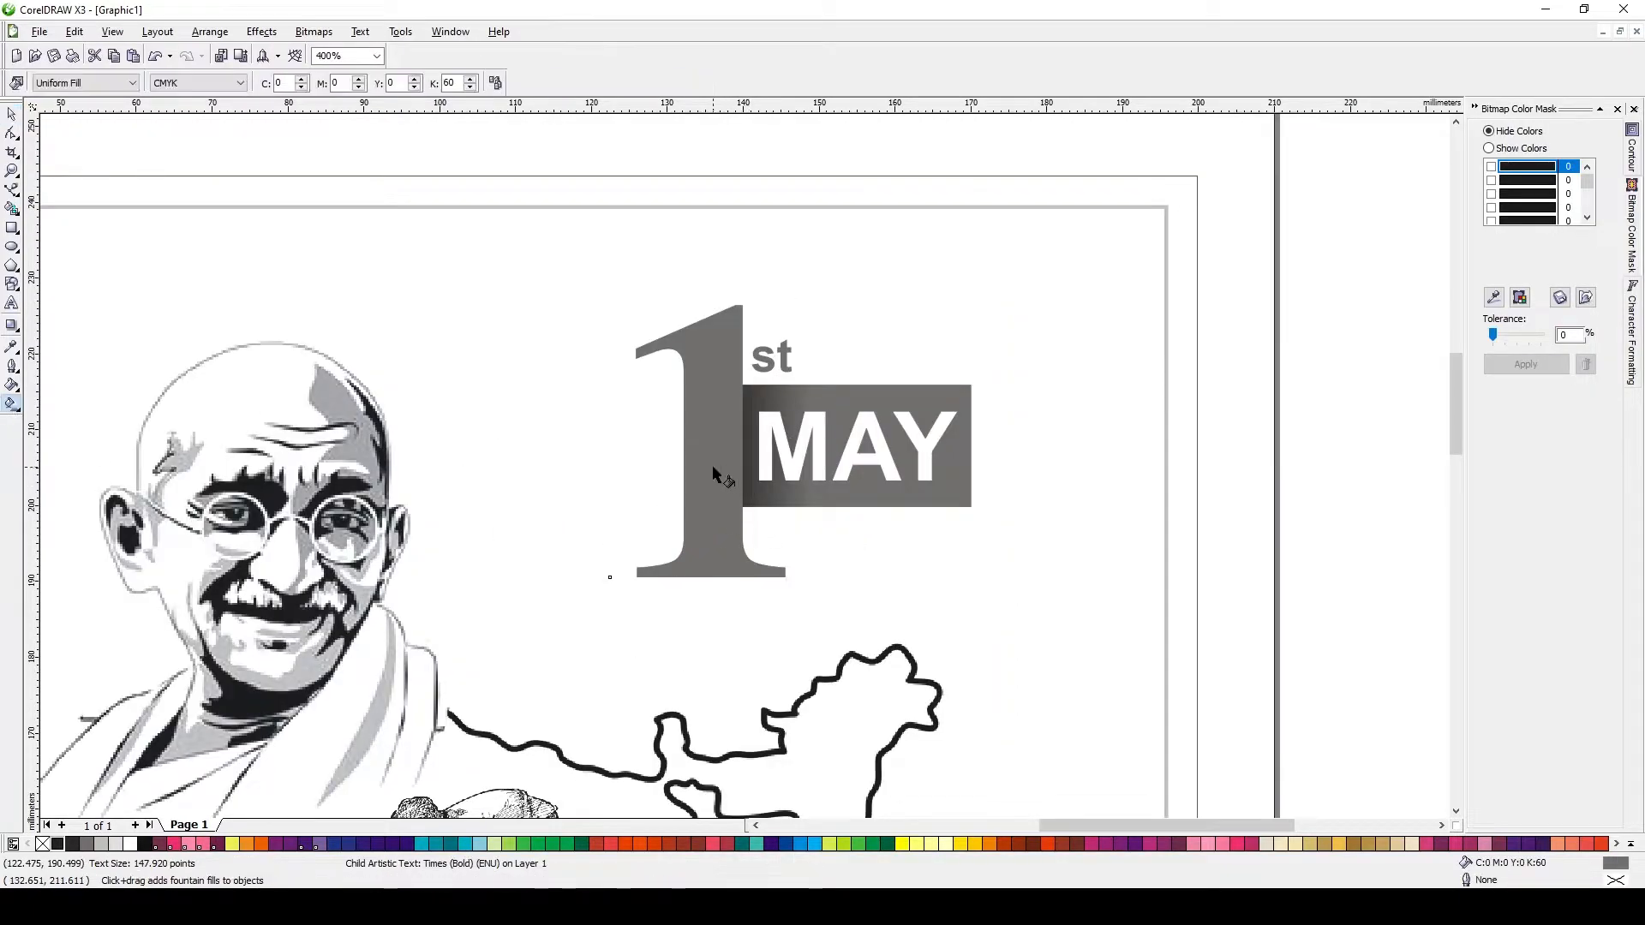
{"action": "left_click_drag", "start_coordinate": [710, 464], "coordinate": [710, 570]}
{"action": "left_click", "coordinate": [261, 843]}
{"action": "key", "text": "space"}
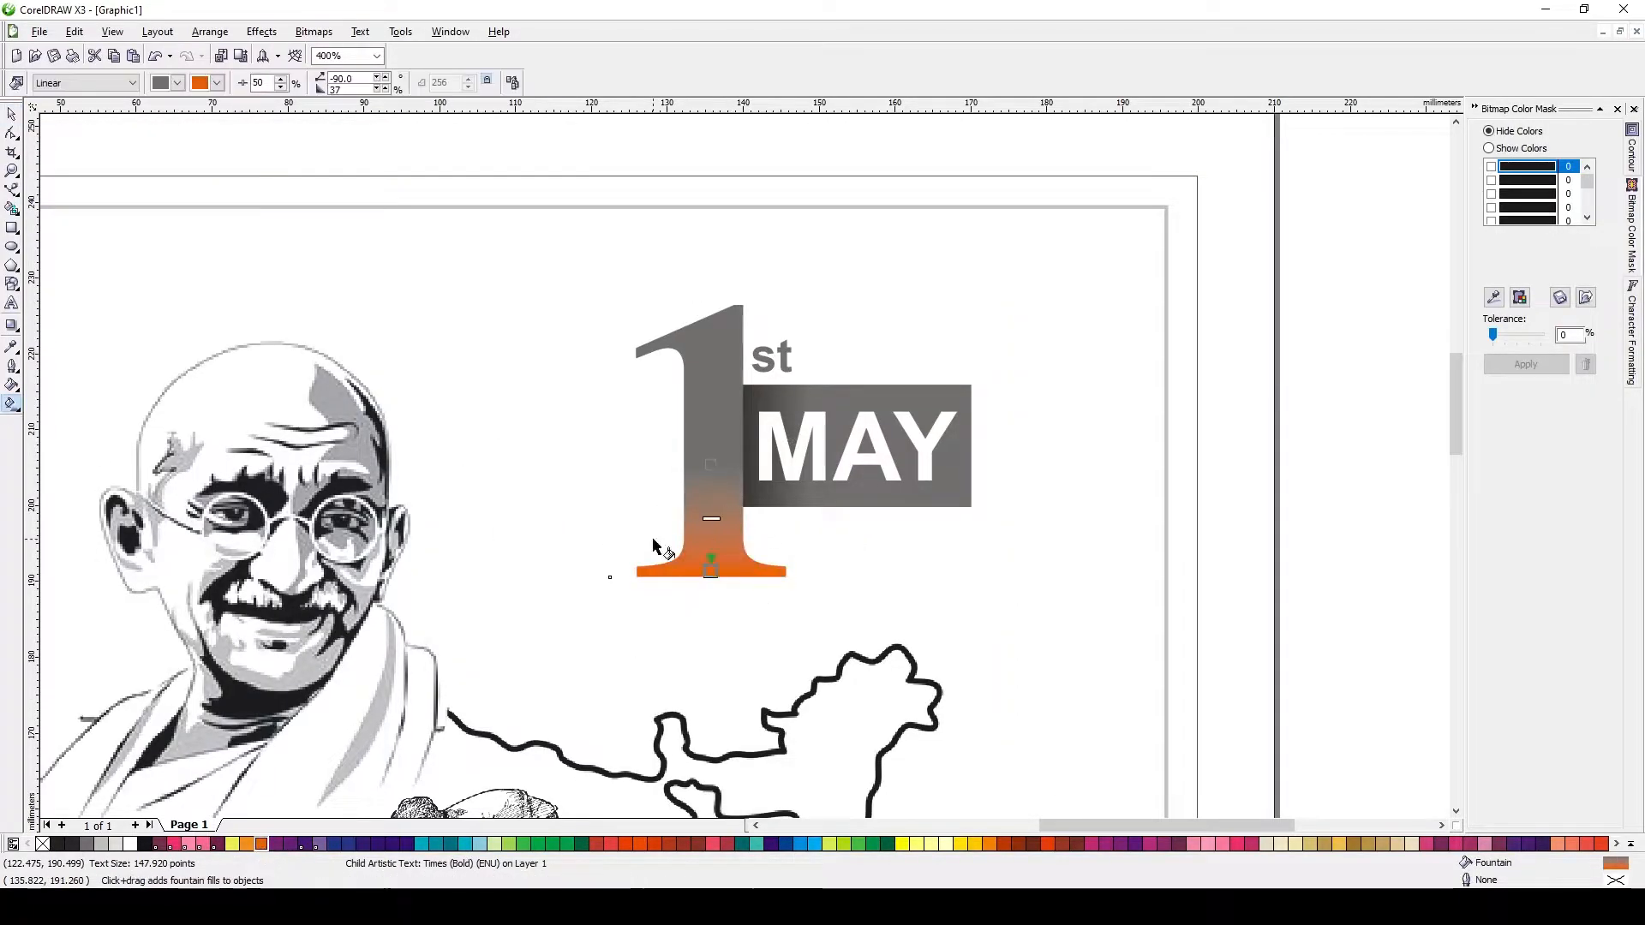
{"action": "left_click", "coordinate": [57, 844]}
{"action": "key", "text": "space"}
{"action": "scroll", "coordinate": [943, 395], "scroll_direction": "down", "scroll_amount": 1}
{"action": "left_click", "coordinate": [1063, 498]}
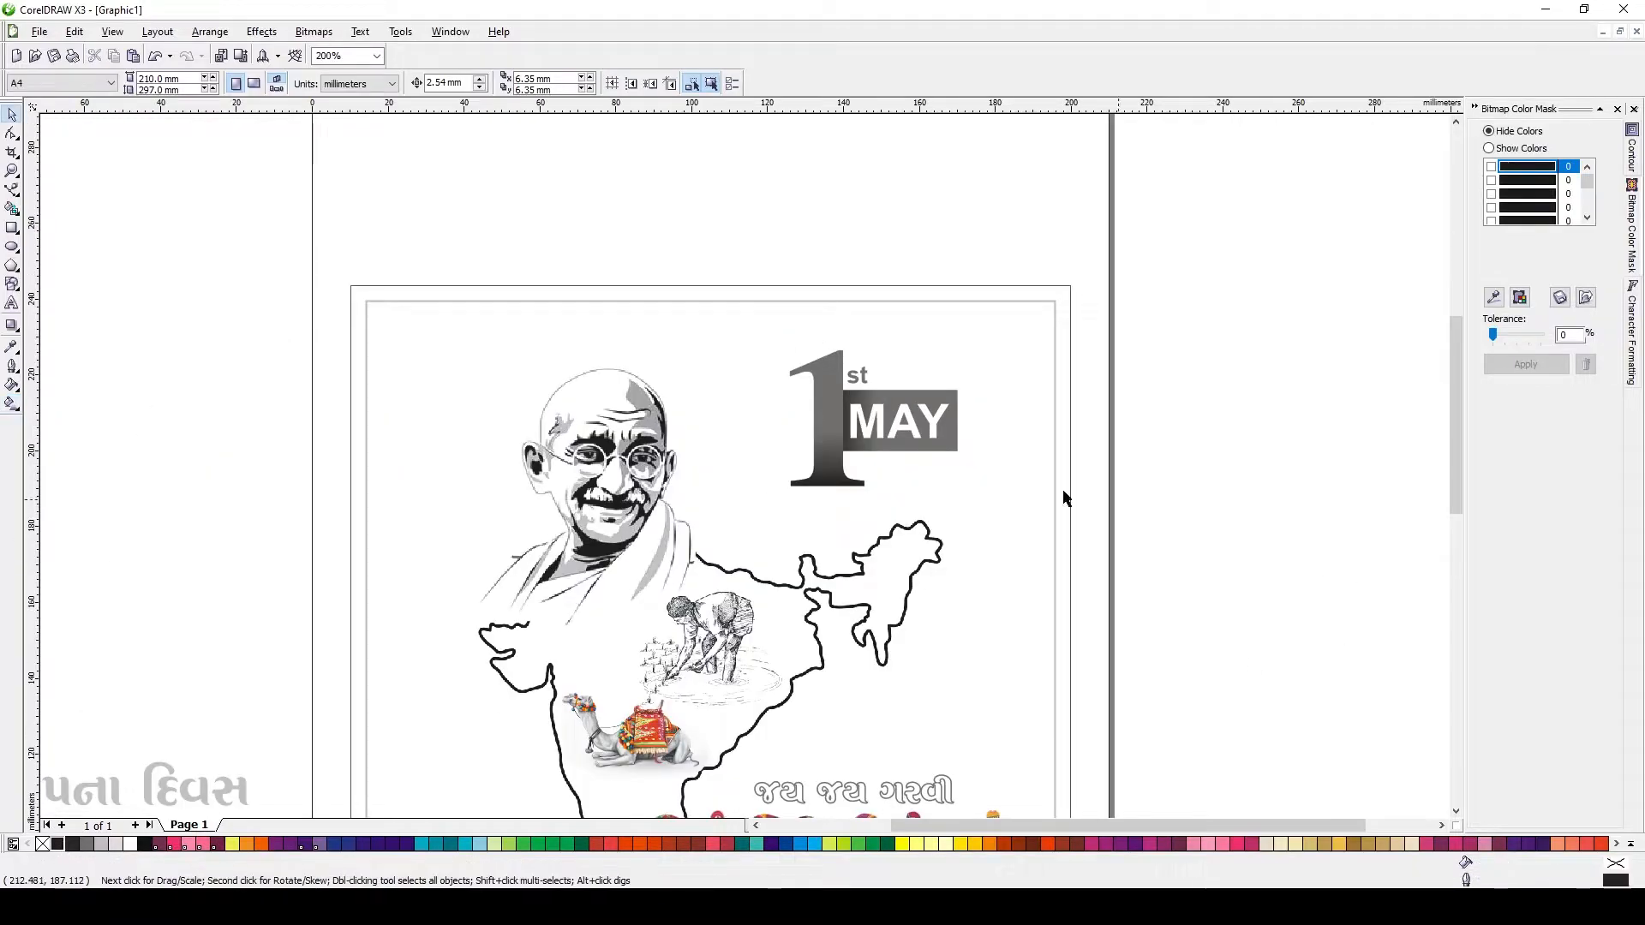
Scale the "1st MAY" group down slightly and adjust its position in the poster's upper-right area.
{"action": "left_click", "coordinate": [921, 445]}
{"action": "left_click_drag", "start_coordinate": [967, 492], "coordinate": [957, 487]}
{"action": "left_click_drag", "start_coordinate": [916, 435], "coordinate": [930, 438]}
{"action": "left_click", "coordinate": [1160, 466]}
{"action": "scroll", "coordinate": [823, 546], "scroll_direction": "down", "scroll_amount": 1}
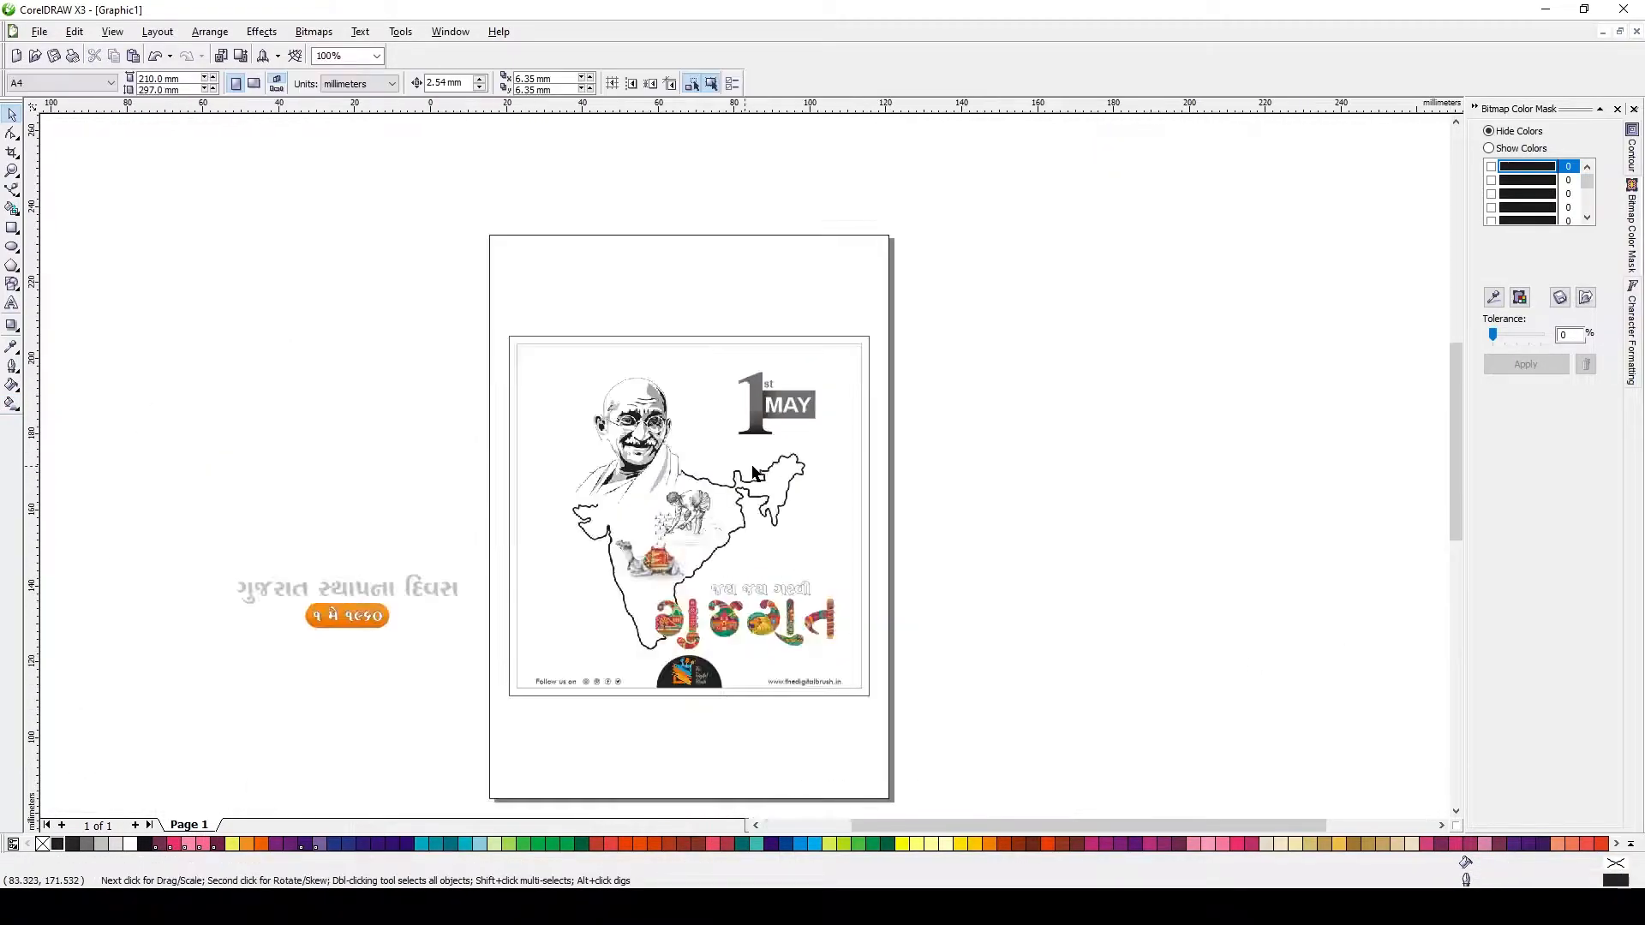
Move the grey "ગુજરાત સ્થાપના દિવસ" title onto the page and left-align it with the poster's inner frame.
{"action": "scroll", "coordinate": [750, 472], "scroll_direction": "up", "scroll_amount": 1}
{"action": "left_click_drag", "start_coordinate": [198, 705], "coordinate": [786, 248]}
{"action": "left_click", "coordinate": [826, 209], "text": "shift"}
{"action": "key", "text": "l"}
{"action": "key", "text": "Escape"}
Move the title straight up by about 53.5 mm into the blank page area above the poster.
{"action": "left_click", "coordinate": [788, 239]}
{"action": "left_click", "coordinate": [784, 241]}
{"action": "scroll", "coordinate": [787, 243], "scroll_direction": "down", "scroll_amount": 1}
{"action": "scroll", "coordinate": [747, 465], "scroll_direction": "up", "scroll_amount": 1}
{"action": "left_click_drag", "start_coordinate": [737, 465], "coordinate": [737, 262]}
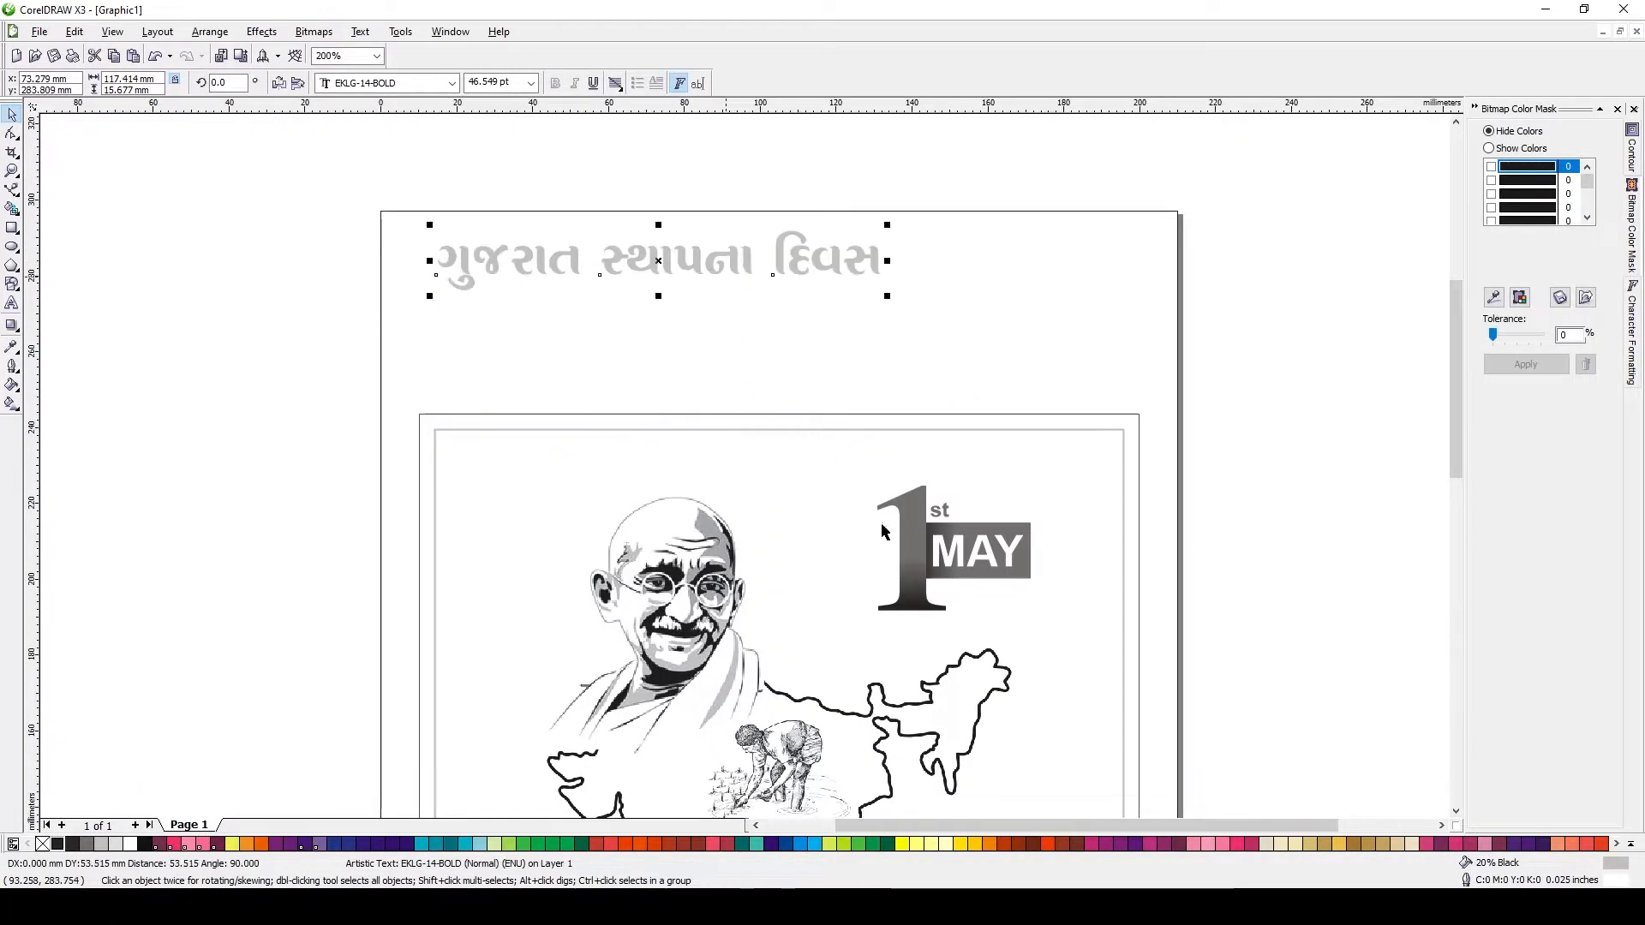
Nudge the "1st MAY" group slightly downward on the poster.
{"action": "left_click", "coordinate": [914, 551]}
{"action": "key", "text": "Down"}
{"action": "key", "text": "Down"}
{"action": "key", "text": "Escape"}
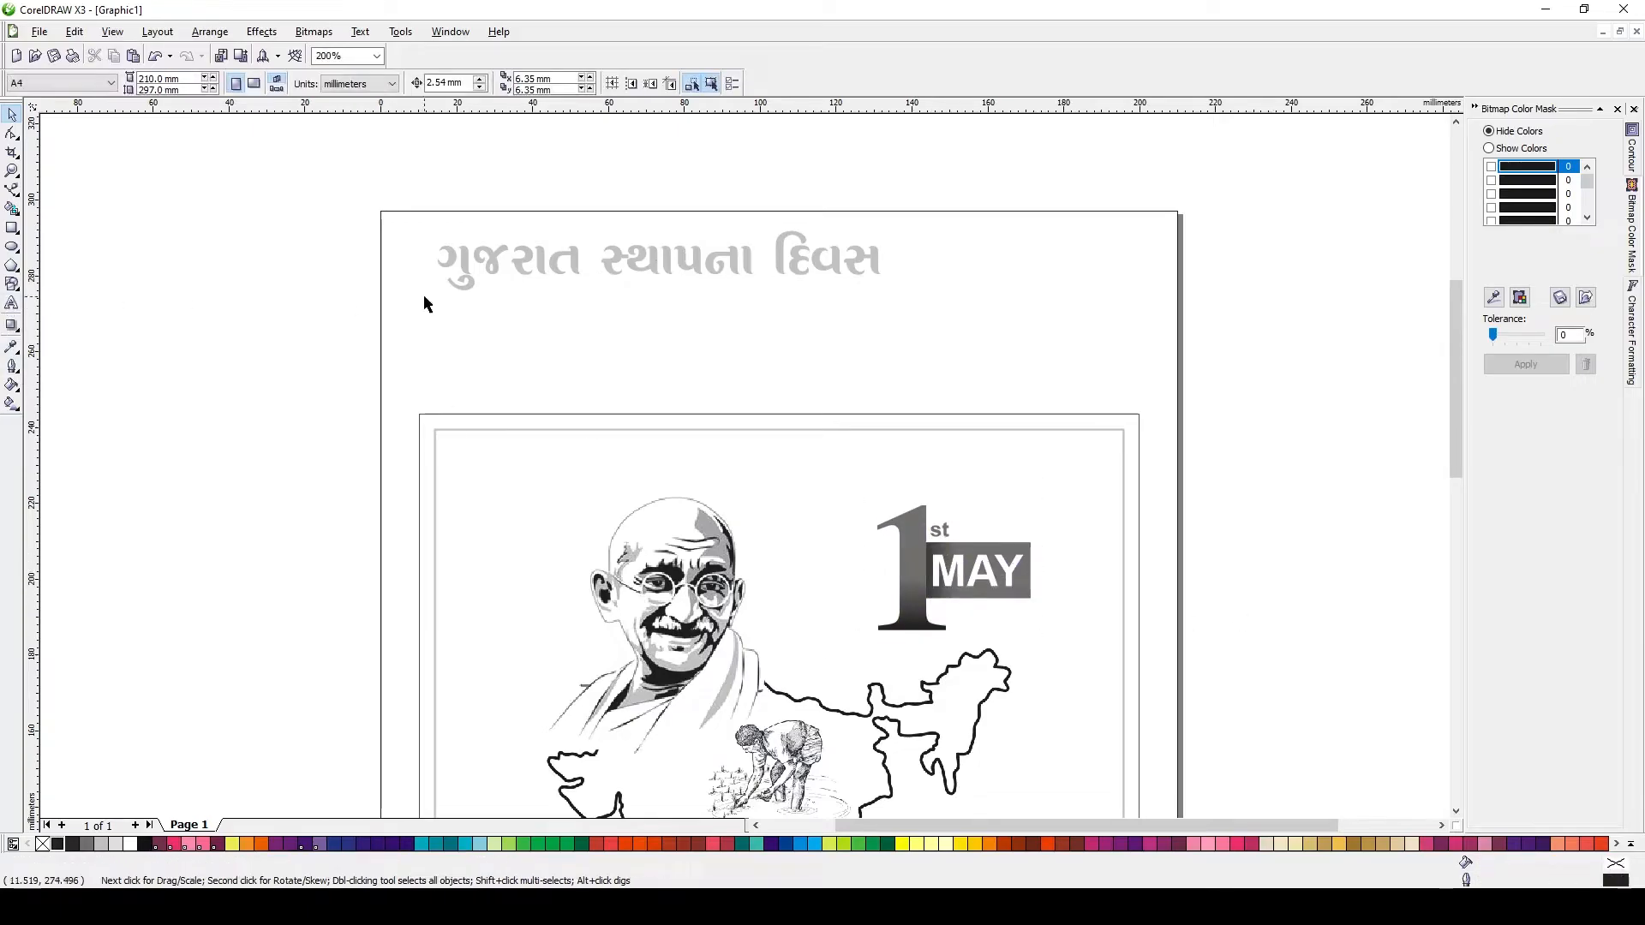
Move the orange "૧ મે ૧૯૬૦" badge straight up by about 79 mm in the empty area beside the page.
{"action": "key", "text": "F3"}
{"action": "left_click", "coordinate": [517, 716]}
{"action": "left_click_drag", "start_coordinate": [540, 719], "coordinate": [578, 581]}
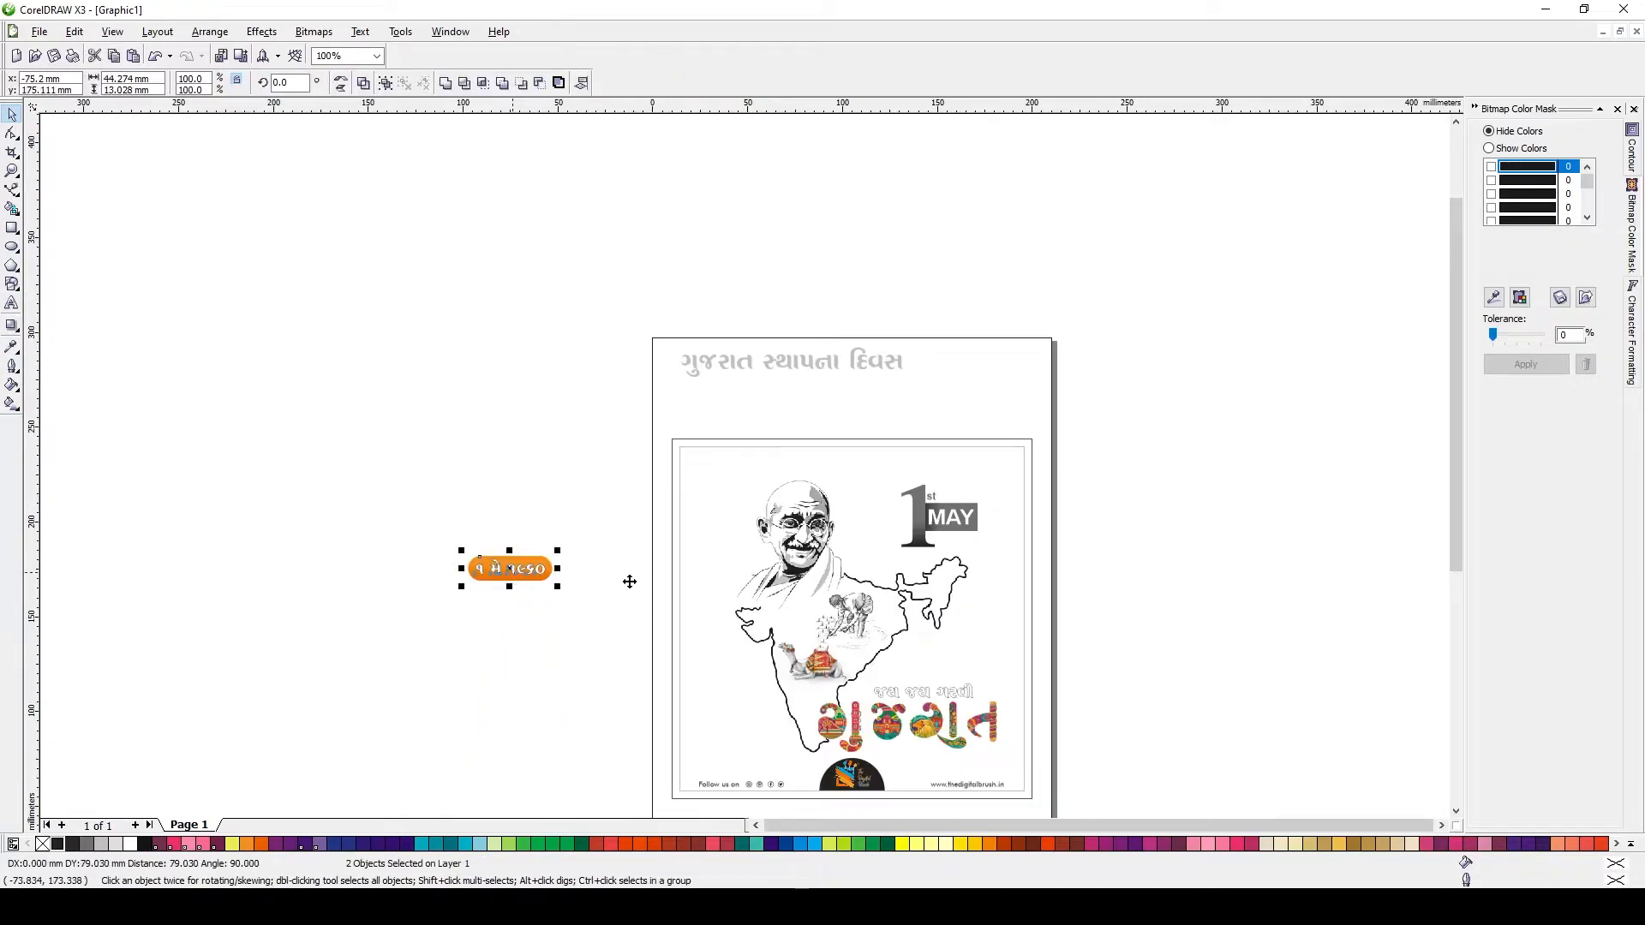
{"action": "left_click", "coordinate": [1033, 475]}
{"action": "left_click", "coordinate": [118, 844]}
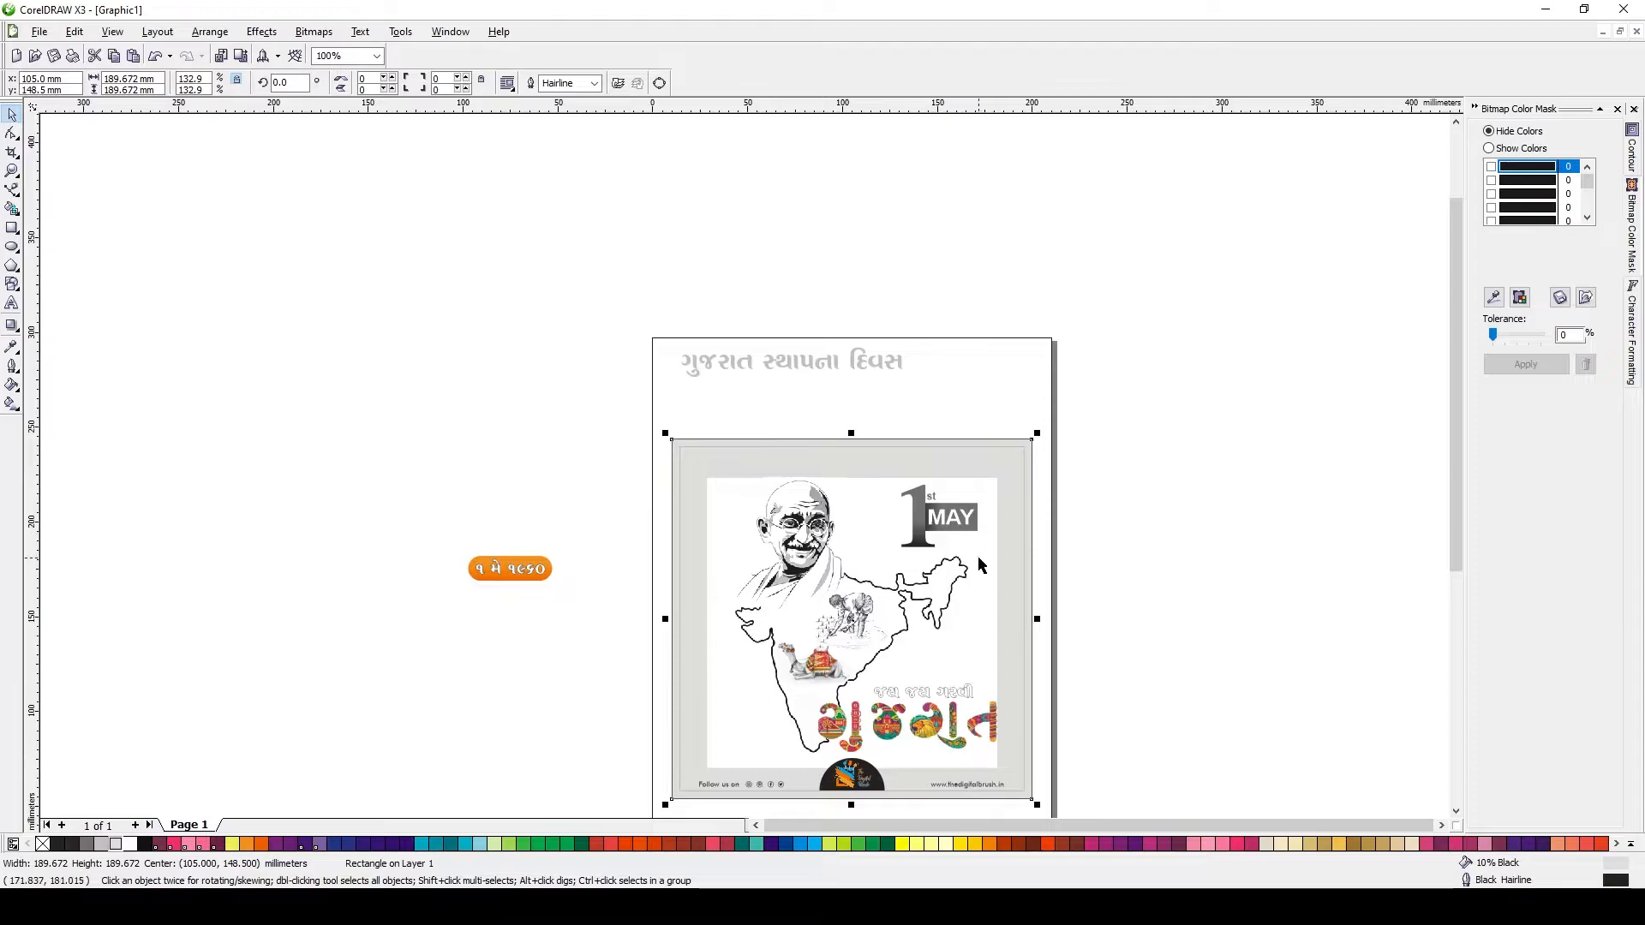
{"action": "key", "text": "ctrl+z"}
{"action": "left_click", "coordinate": [984, 593]}
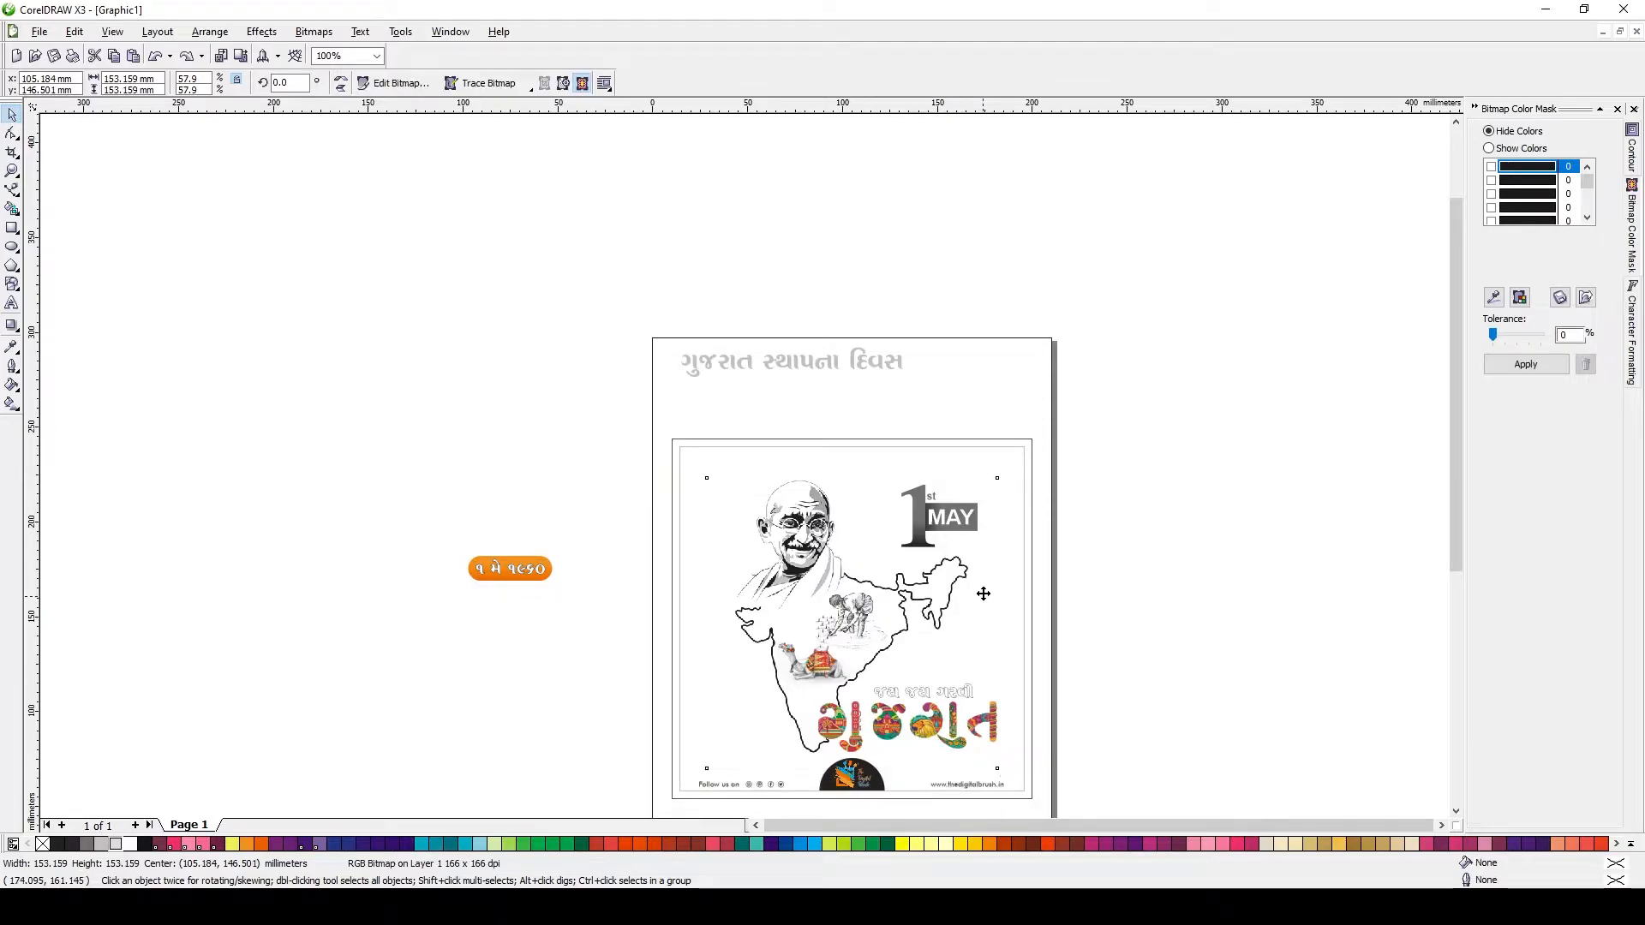
Fill the poster's background rectangle with 10% black.
{"action": "left_click", "coordinate": [1012, 480]}
{"action": "left_click", "coordinate": [115, 844]}
{"action": "left_click", "coordinate": [365, 556]}
Apply a uniform transparency in Multiply mode to the India map bitmap.
{"action": "left_click", "coordinate": [718, 504]}
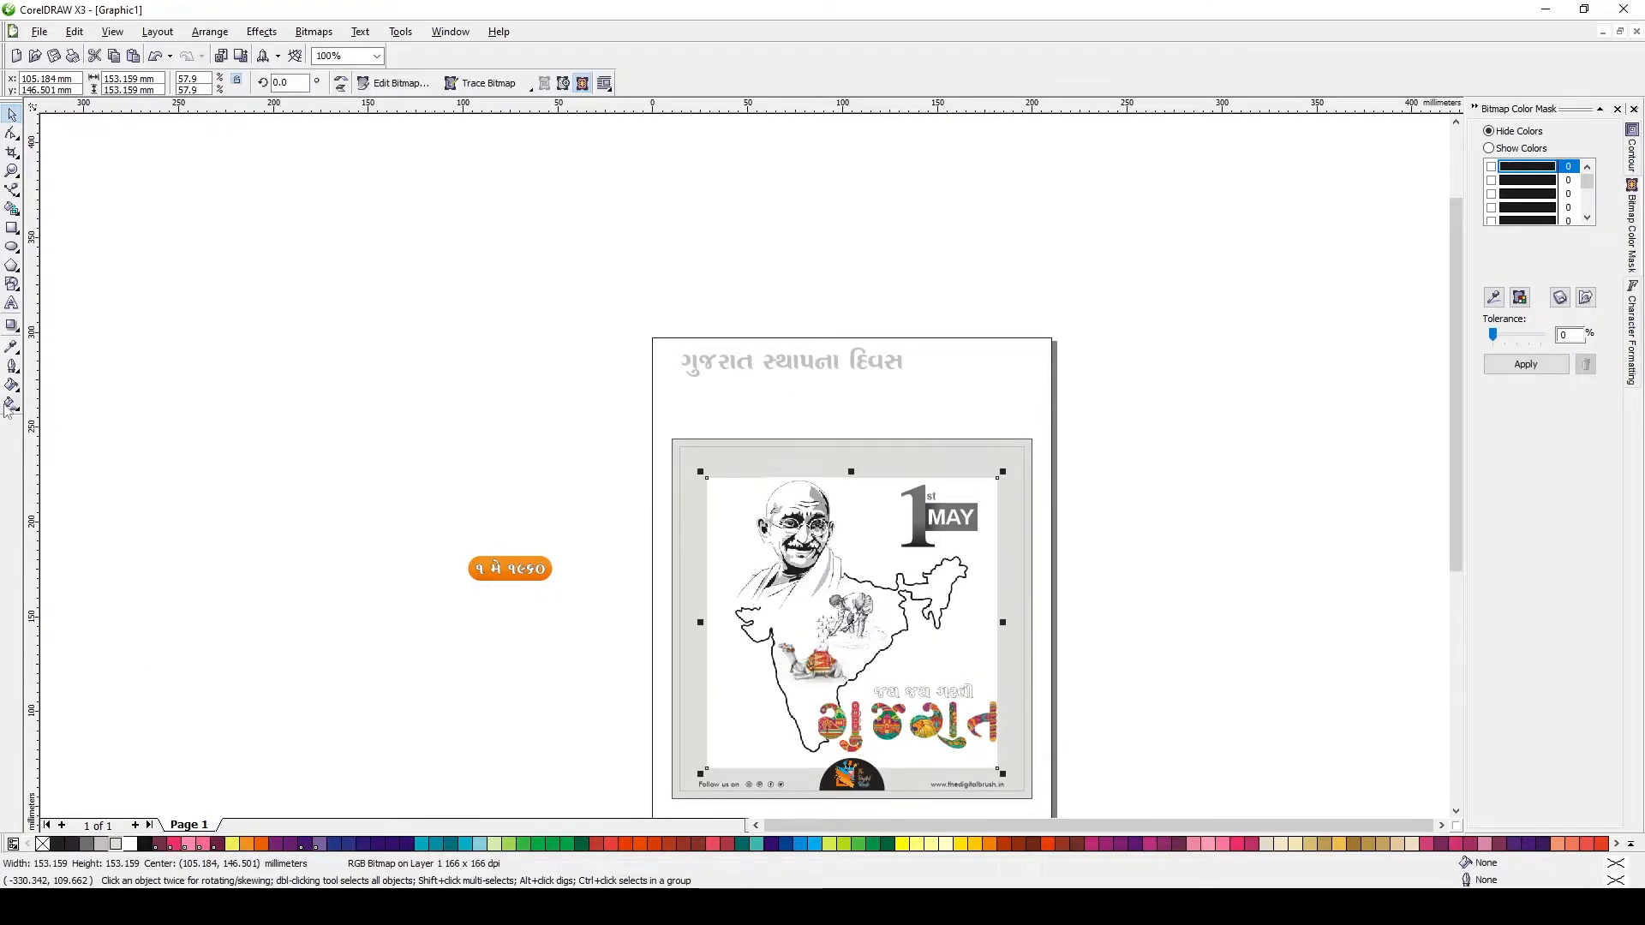
{"action": "left_click", "coordinate": [12, 326]}
{"action": "left_click", "coordinate": [148, 343]}
{"action": "left_click", "coordinate": [112, 83]}
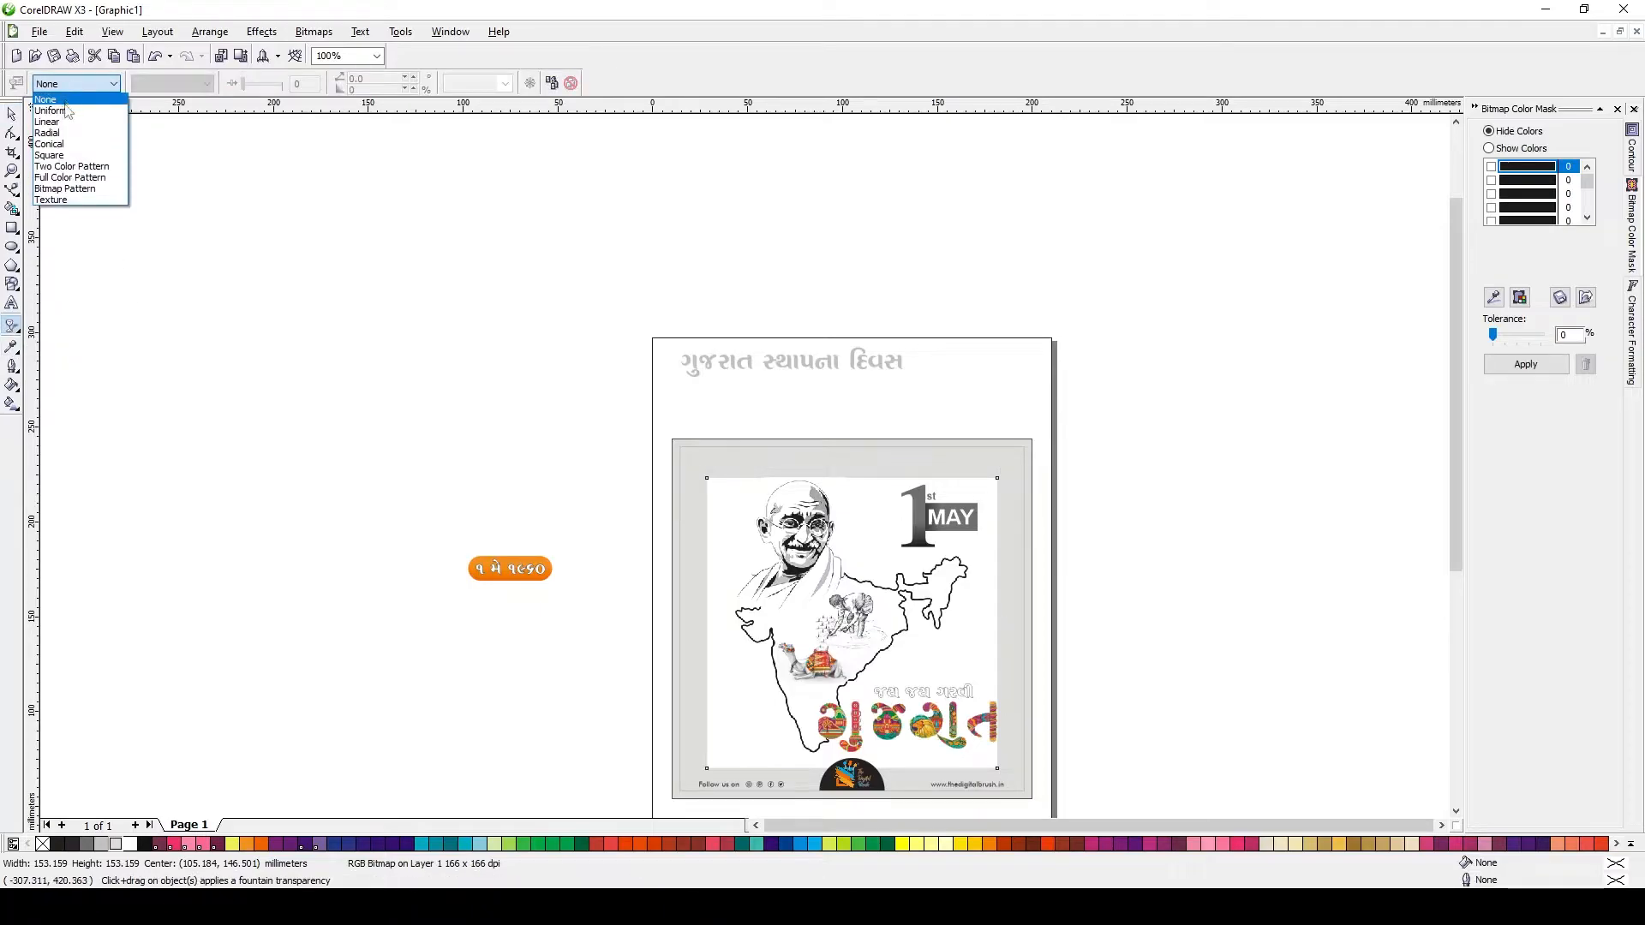
{"action": "left_click", "coordinate": [65, 104]}
{"action": "left_click", "coordinate": [168, 84]}
{"action": "left_click", "coordinate": [157, 154]}
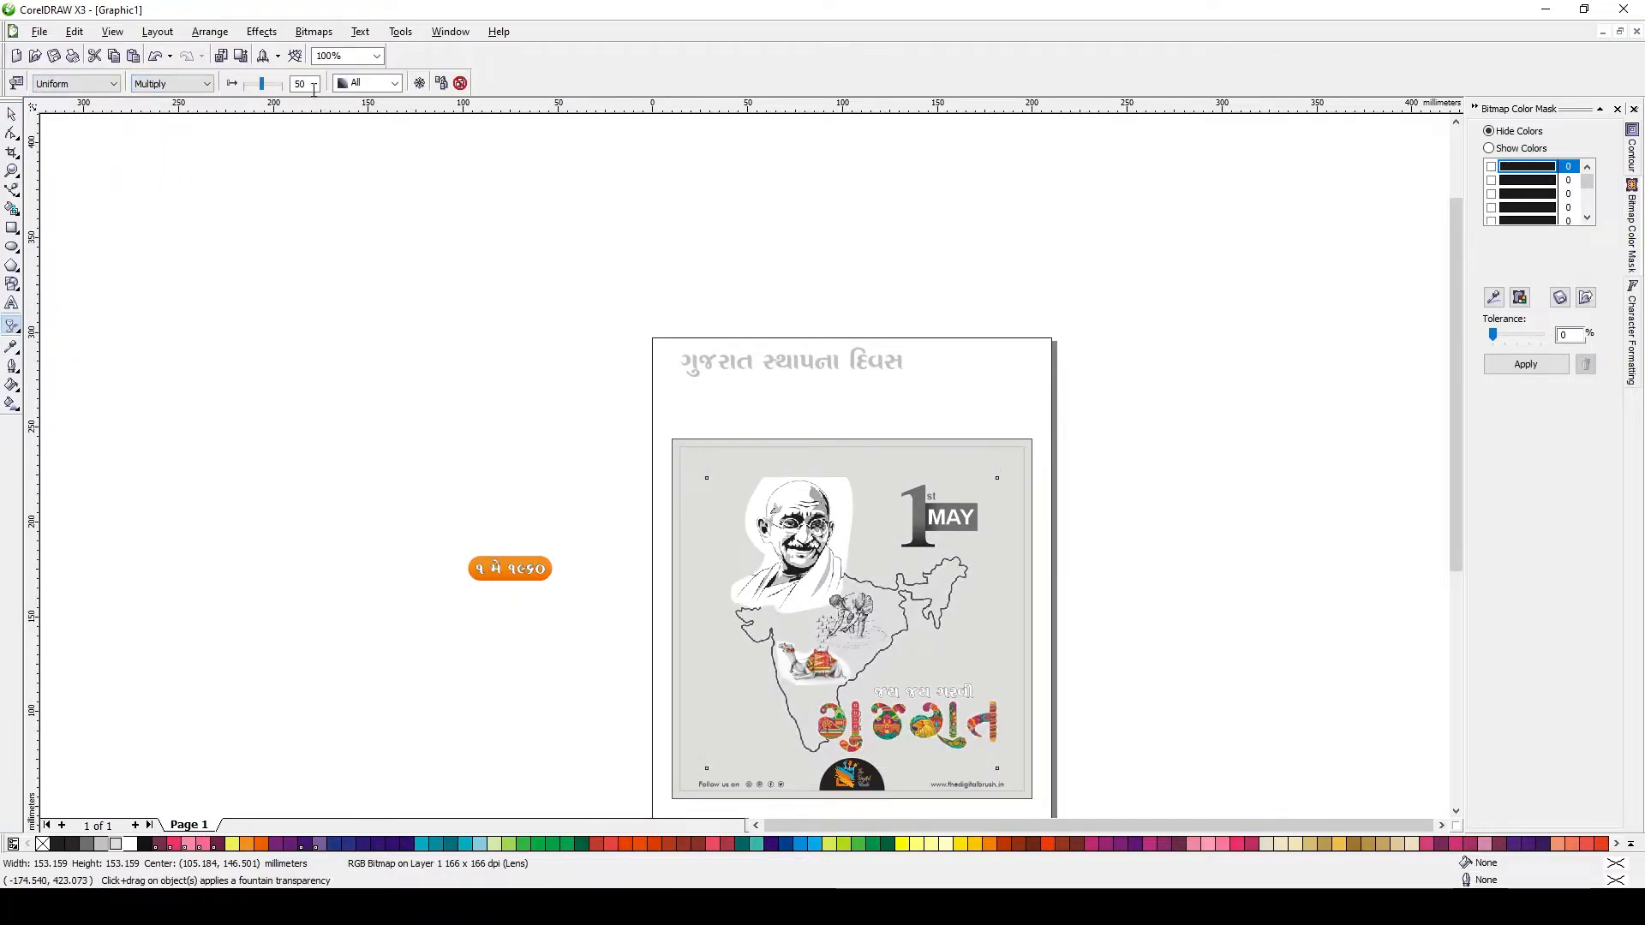
Apply a uniform transparency in Multiply mode to the portrait bitmap.
{"action": "key", "text": "space"}
{"action": "left_click", "coordinate": [827, 538]}
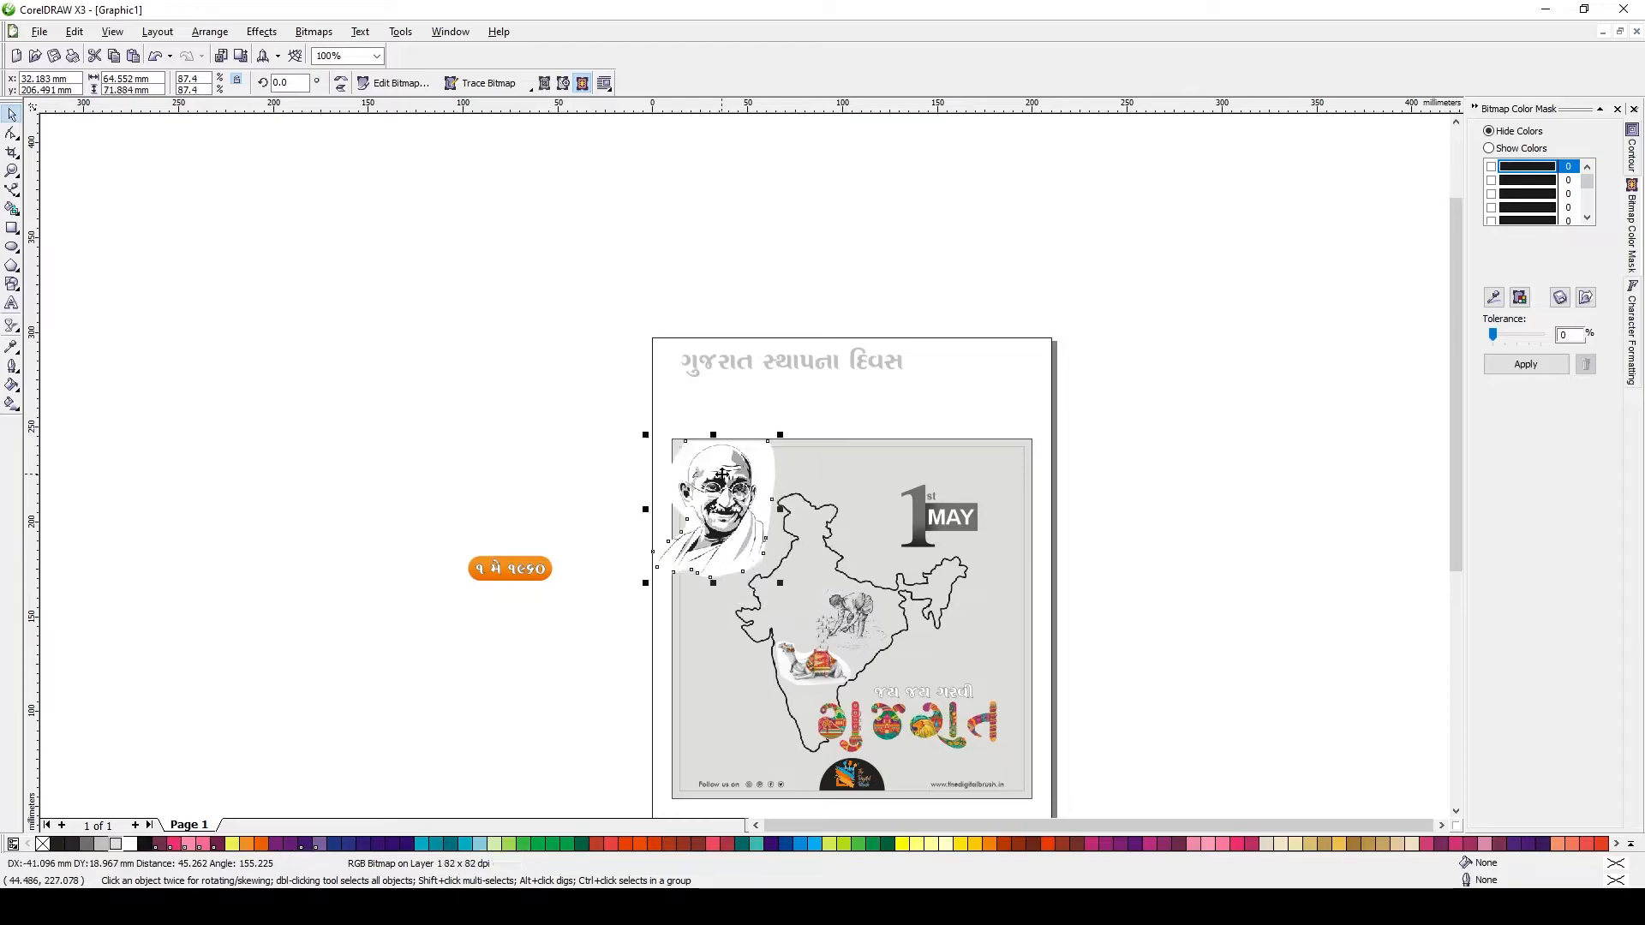
{"action": "scroll", "coordinate": [920, 583], "scroll_direction": "up", "scroll_amount": 2}
{"action": "key", "text": "space"}
{"action": "left_click", "coordinate": [76, 83]}
{"action": "left_click", "coordinate": [68, 115]}
{"action": "left_click", "coordinate": [171, 83]}
{"action": "left_click", "coordinate": [157, 152]}
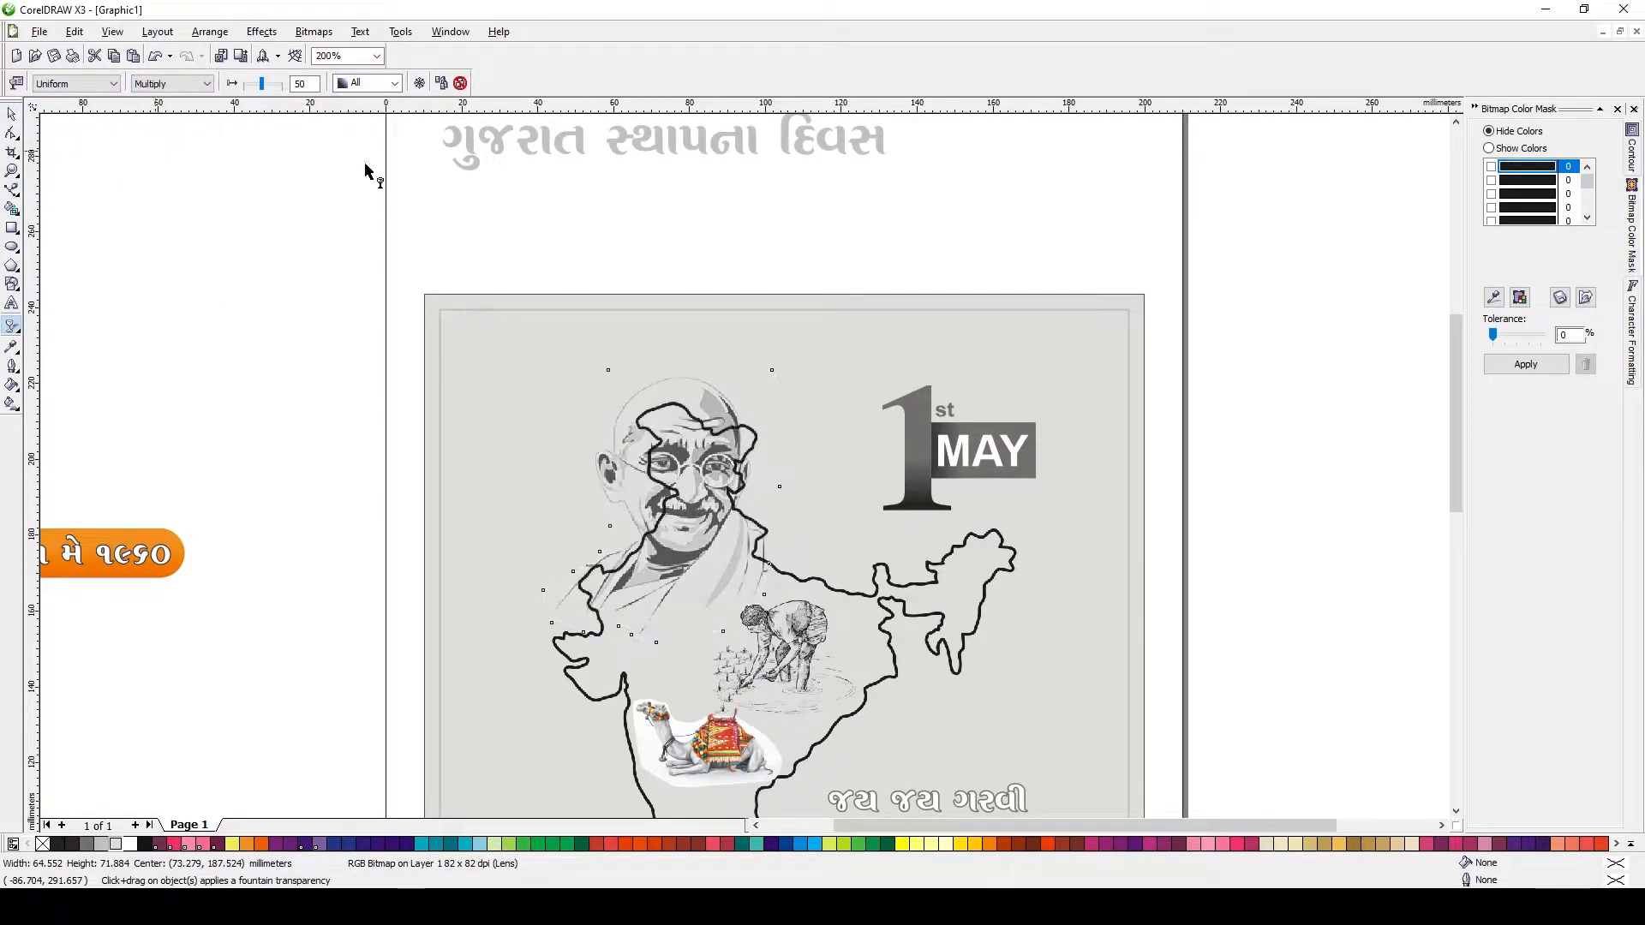
Draw a rectangle about 45 × 46 mm over the portrait, trim the map bitmap with it and delete the rectangle.
{"action": "scroll", "coordinate": [641, 512], "scroll_direction": "up", "scroll_amount": 1}
{"action": "key", "text": "F6"}
{"action": "left_click_drag", "start_coordinate": [422, 208], "coordinate": [765, 556]}
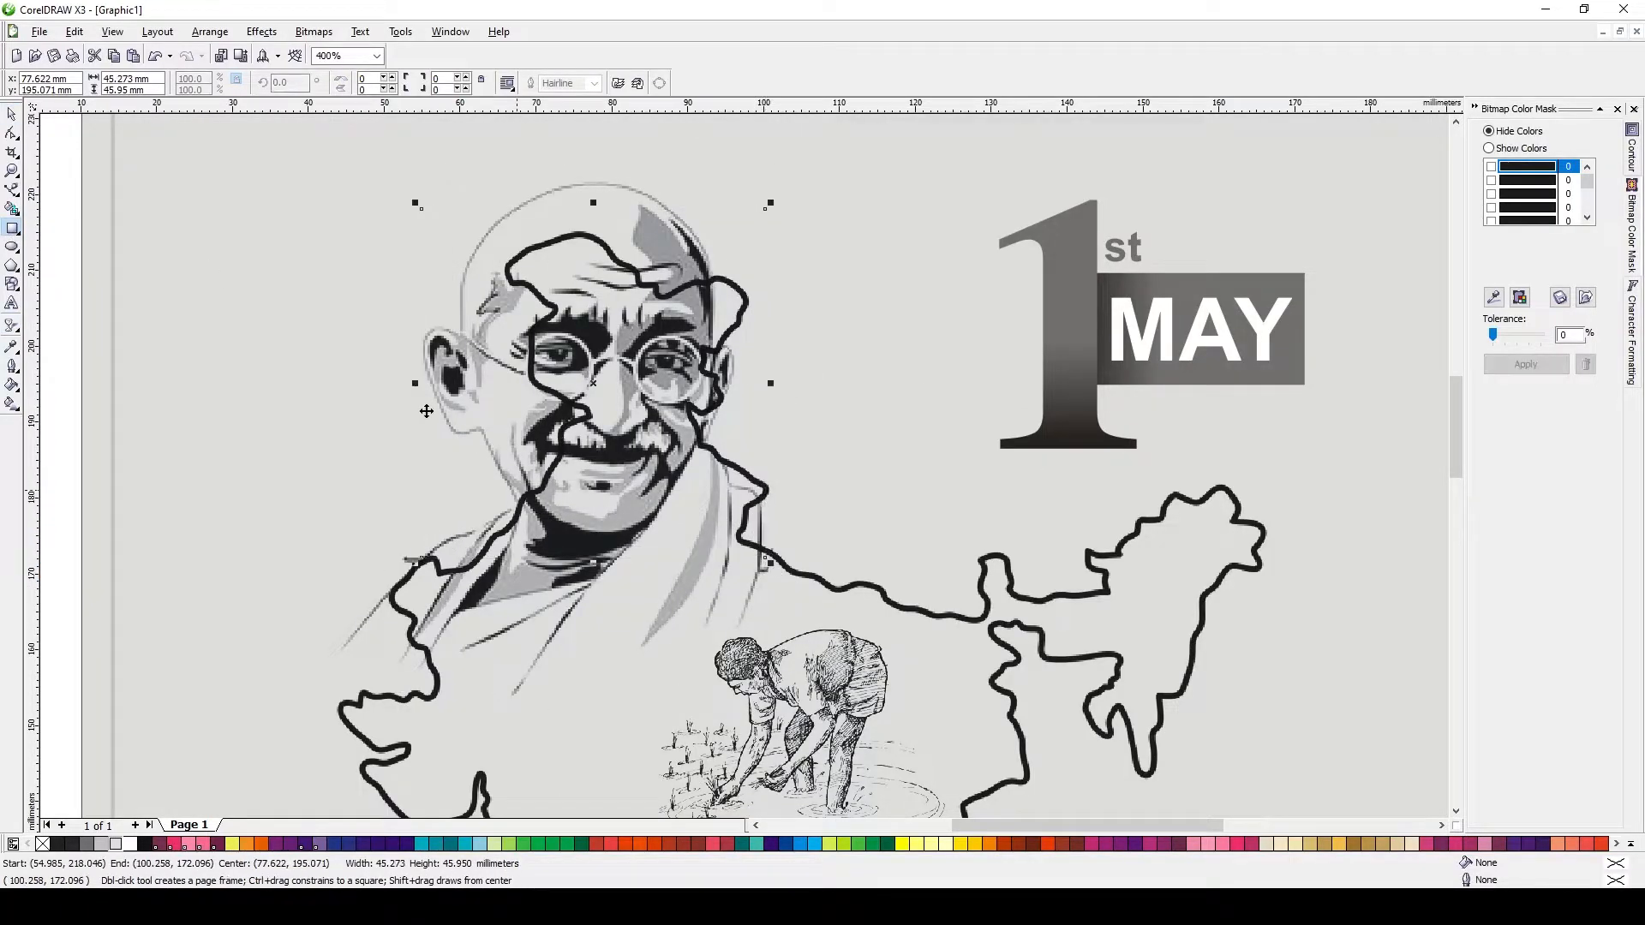
{"action": "key", "text": "space"}
{"action": "left_click", "coordinate": [1086, 632], "text": "shift"}
{"action": "left_click", "coordinate": [763, 225]}
{"action": "key", "text": "Delete"}
Move the lower-left node of the map bitmap's cut-out about 9.6 mm outward to clear the outline behind the shawl.
{"action": "left_click", "coordinate": [12, 133]}
{"action": "left_click", "coordinate": [435, 574]}
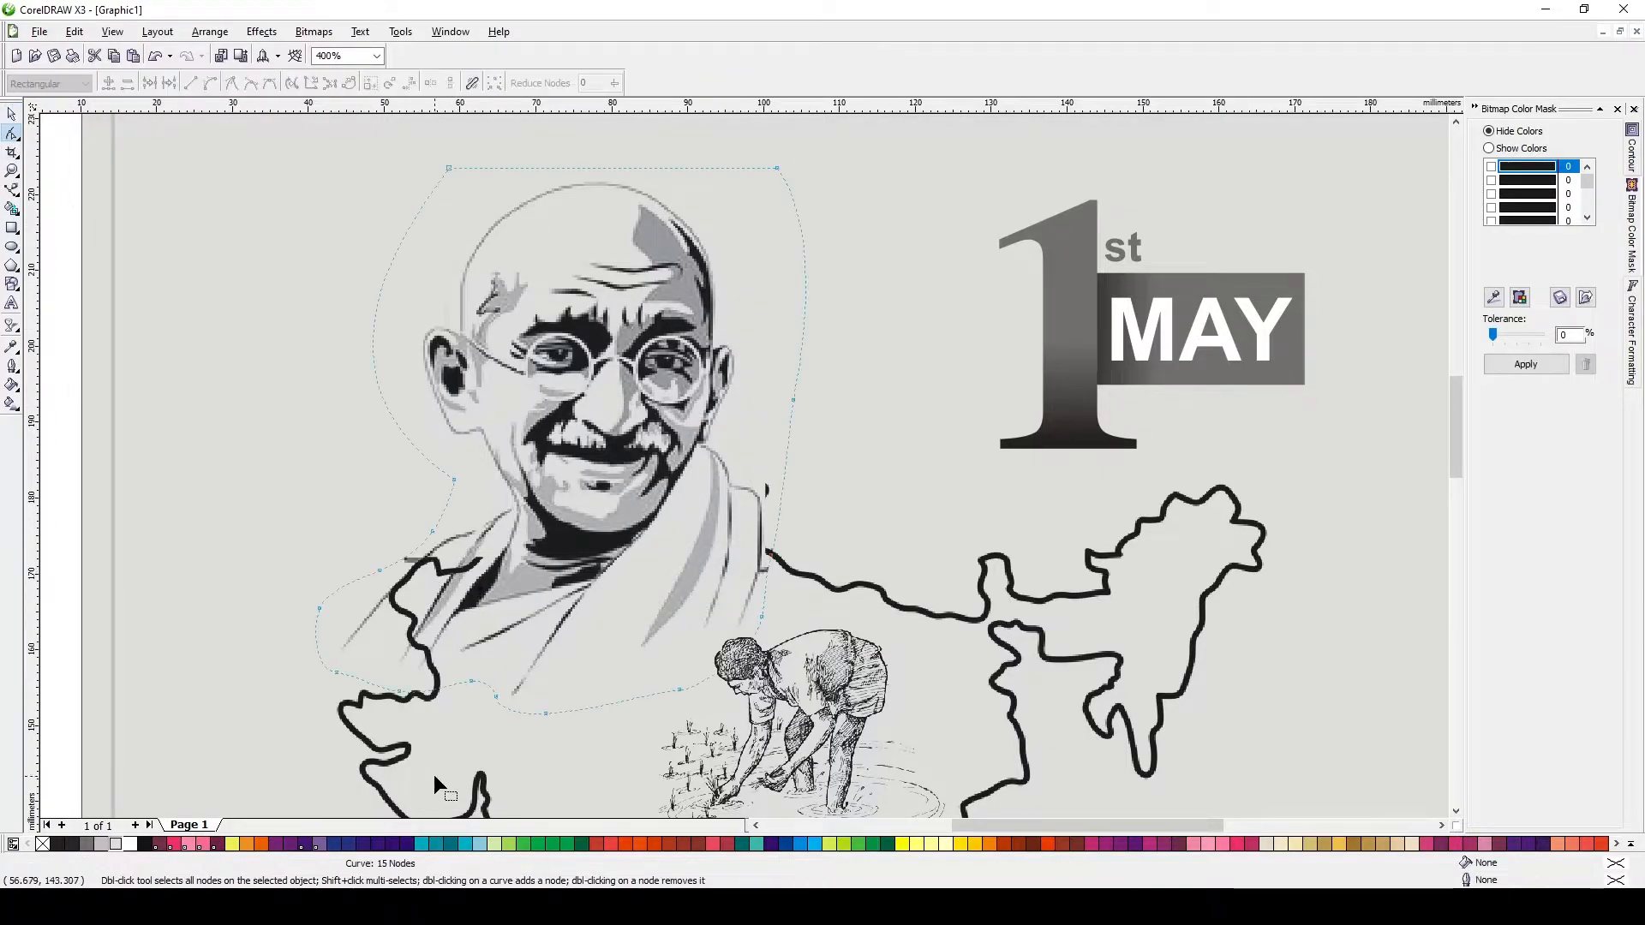
{"action": "left_click_drag", "start_coordinate": [421, 557], "coordinate": [363, 601]}
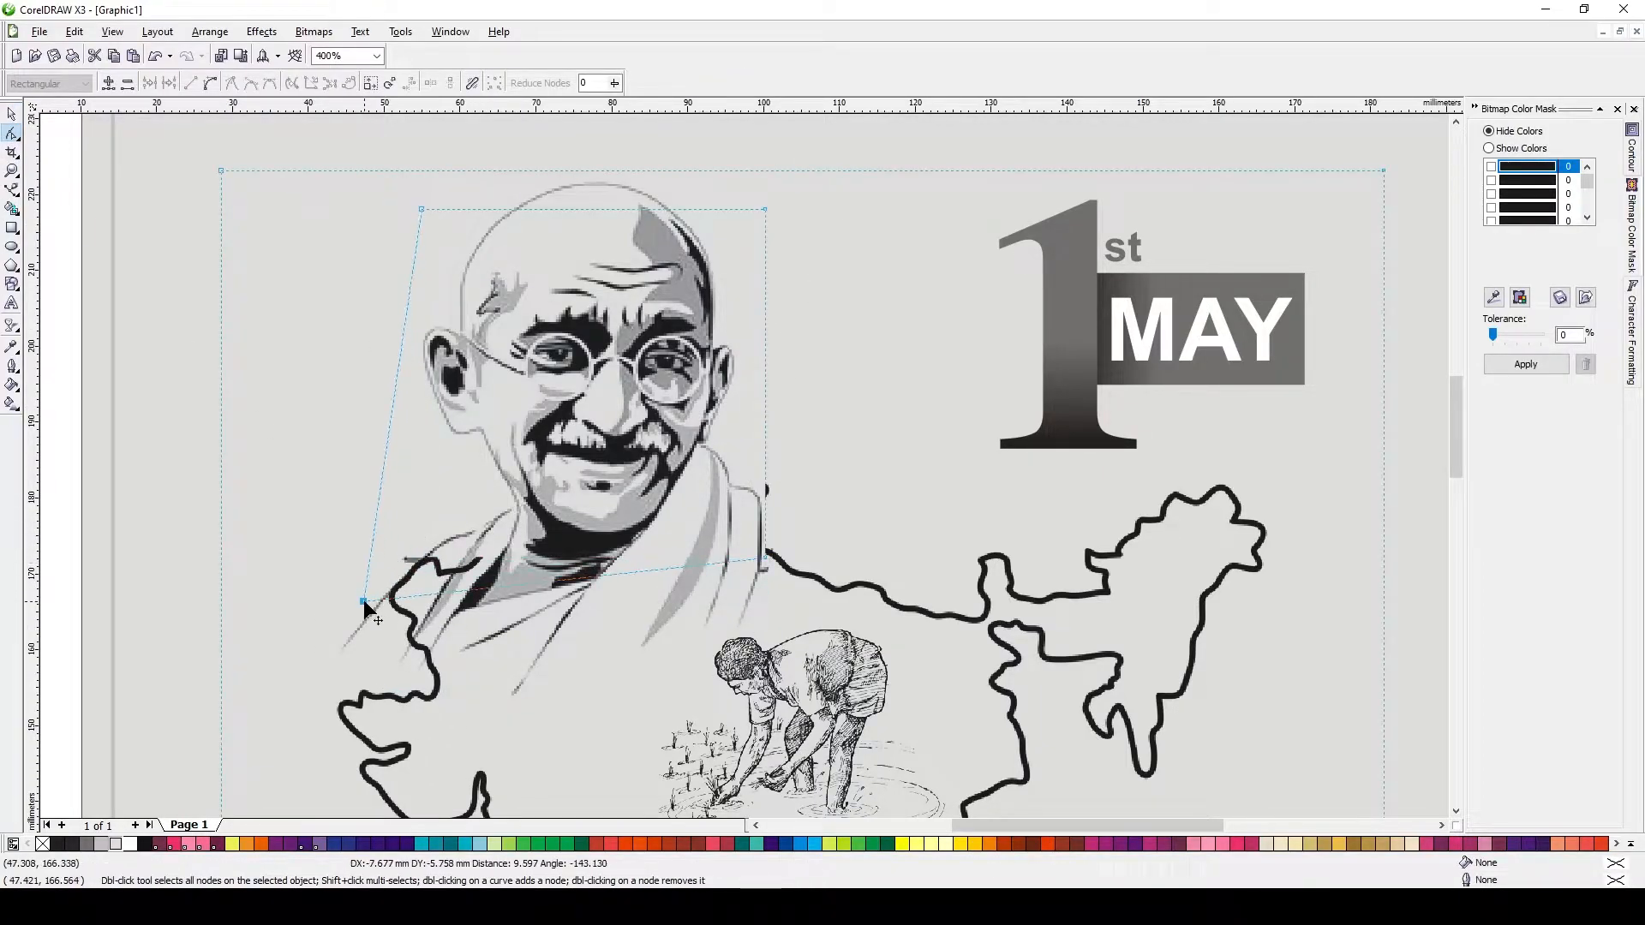
{"action": "scroll", "coordinate": [507, 624], "scroll_direction": "down", "scroll_amount": 1}
{"action": "key", "text": "Escape"}
{"action": "key", "text": "space"}
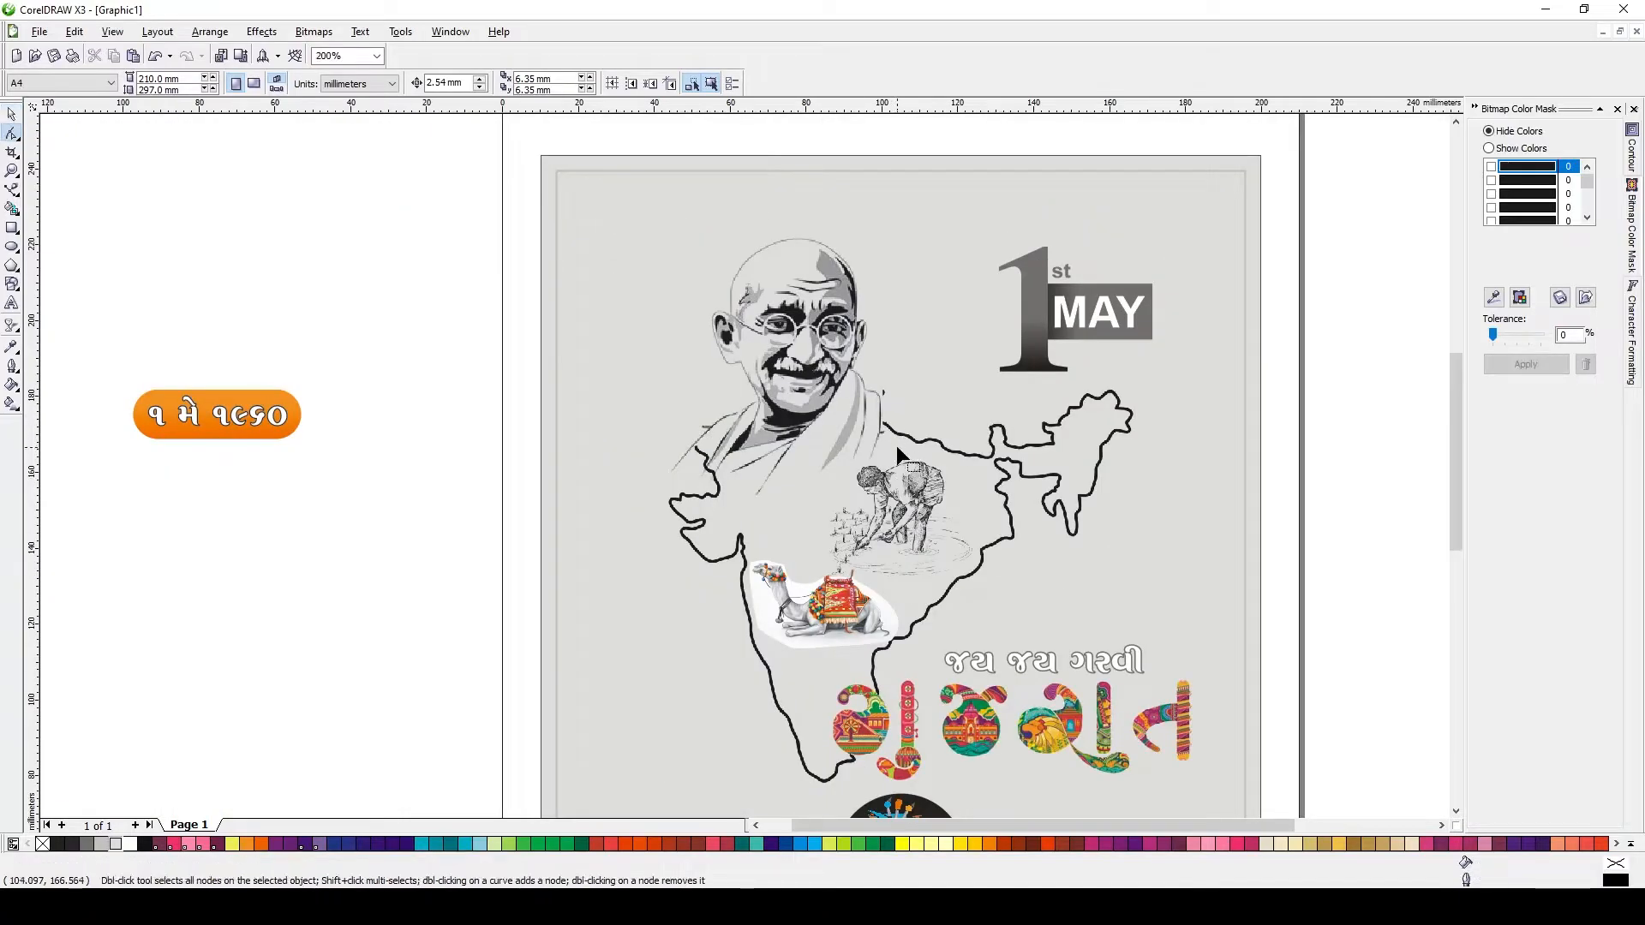
Apply a uniform transparency in Multiply mode with a value of 0 to the camel picture.
{"action": "left_click", "coordinate": [901, 439]}
{"action": "left_click", "coordinate": [12, 325]}
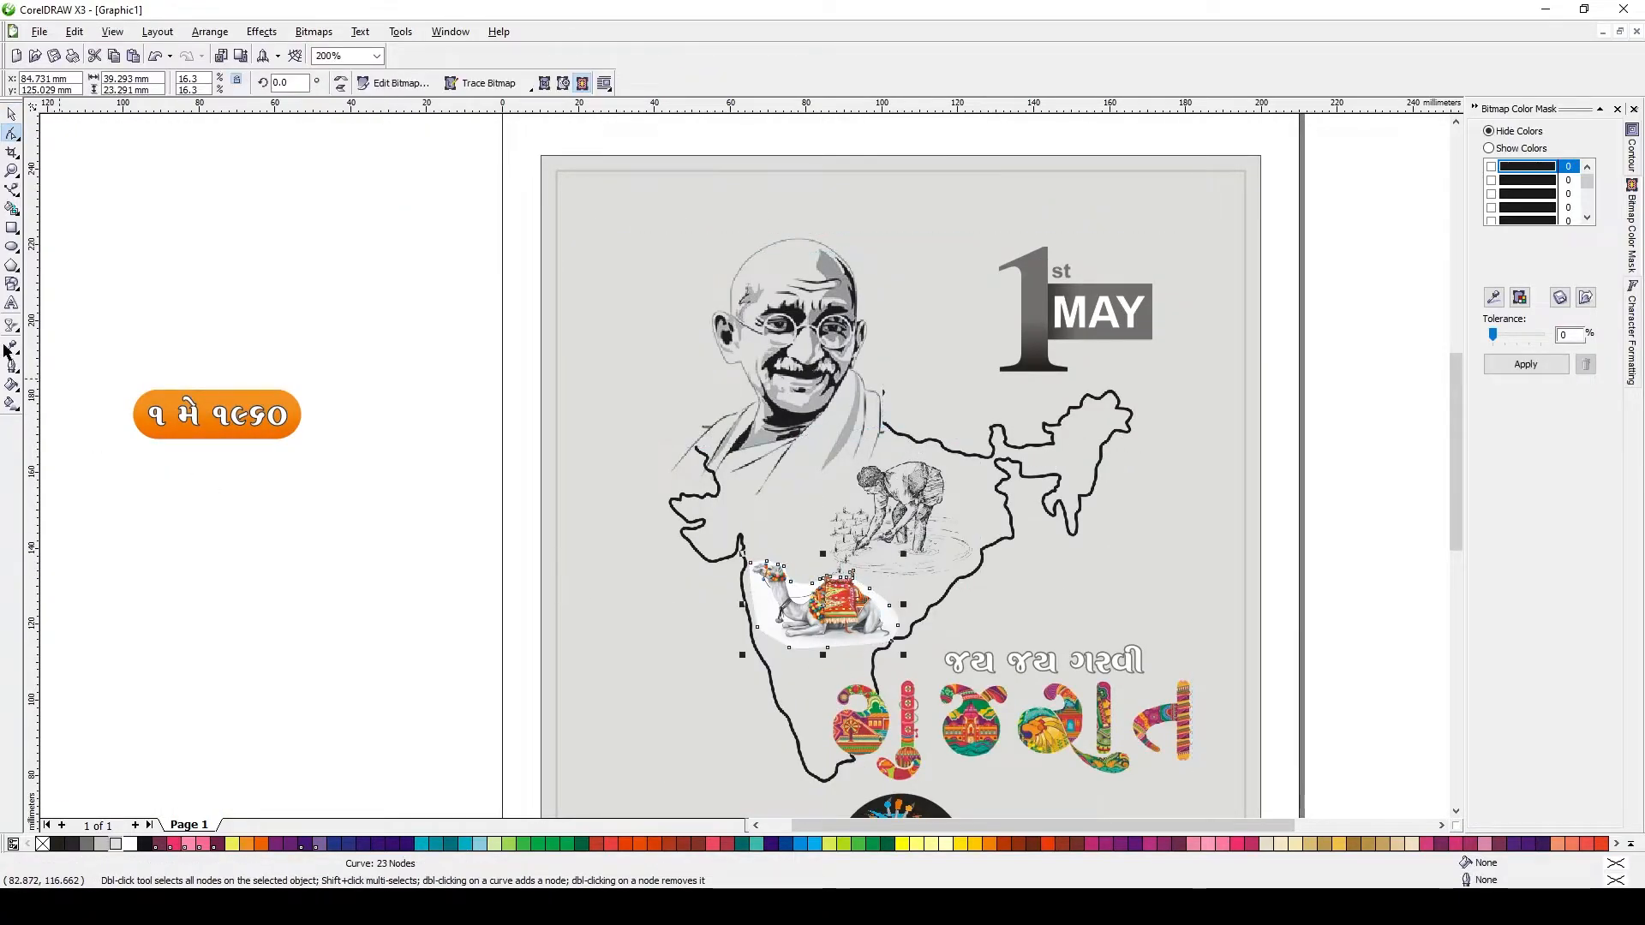
{"action": "left_click", "coordinate": [159, 335]}
{"action": "left_click", "coordinate": [77, 83]}
{"action": "left_click", "coordinate": [62, 109]}
{"action": "left_click", "coordinate": [205, 83]}
{"action": "left_click", "coordinate": [154, 144]}
{"action": "left_click_drag", "start_coordinate": [305, 85], "coordinate": [237, 89]}
{"action": "type", "text": "0"}
{"action": "key", "text": "Return"}
Apply a radial fountain fill to the poster's grey background rectangle and shorten the gradient's radius slightly.
{"action": "scroll", "coordinate": [524, 409], "scroll_direction": "down", "scroll_amount": 1}
{"action": "key", "text": "space"}
{"action": "left_click", "coordinate": [812, 336]}
{"action": "key", "text": "F11"}
{"action": "left_click", "coordinate": [730, 319]}
{"action": "left_click", "coordinate": [720, 345]}
{"action": "key", "text": "Return"}
{"action": "left_click", "coordinate": [11, 404]}
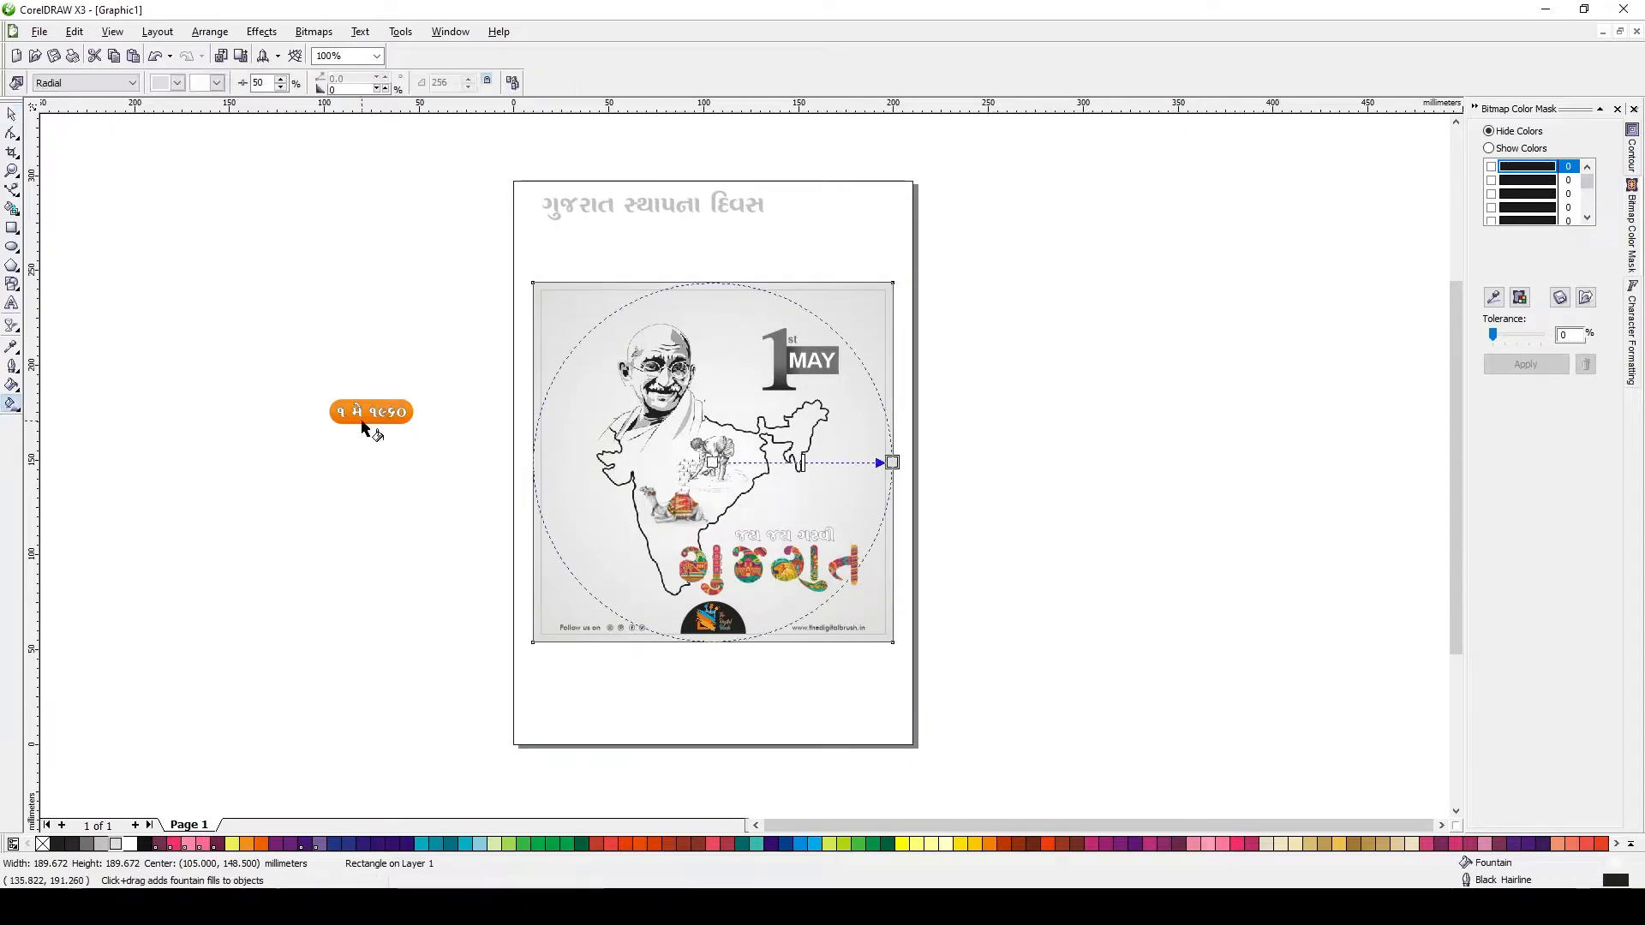
{"action": "scroll", "coordinate": [873, 363], "scroll_direction": "up", "scroll_amount": 1}
{"action": "left_click_drag", "start_coordinate": [911, 562], "coordinate": [872, 562]}
Recolour the linear fountain fill of the 1 inside the date group to run from light orange to deep orange.
{"action": "key", "text": "space"}
{"action": "left_click", "coordinate": [685, 397], "text": "ctrl"}
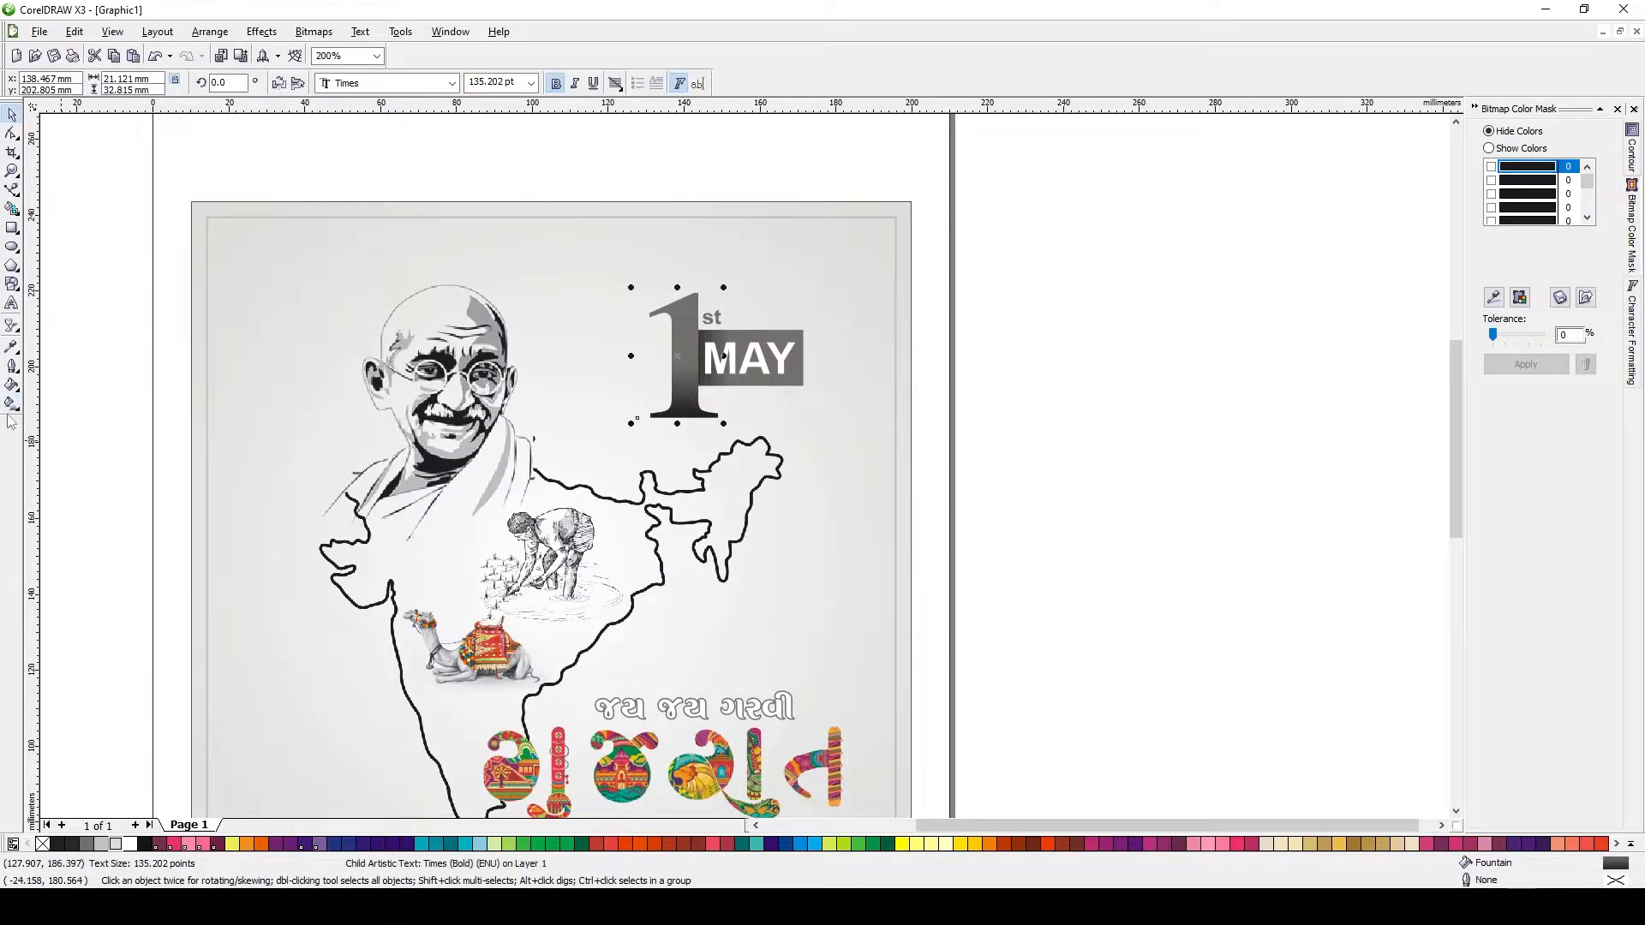
{"action": "key", "text": "space"}
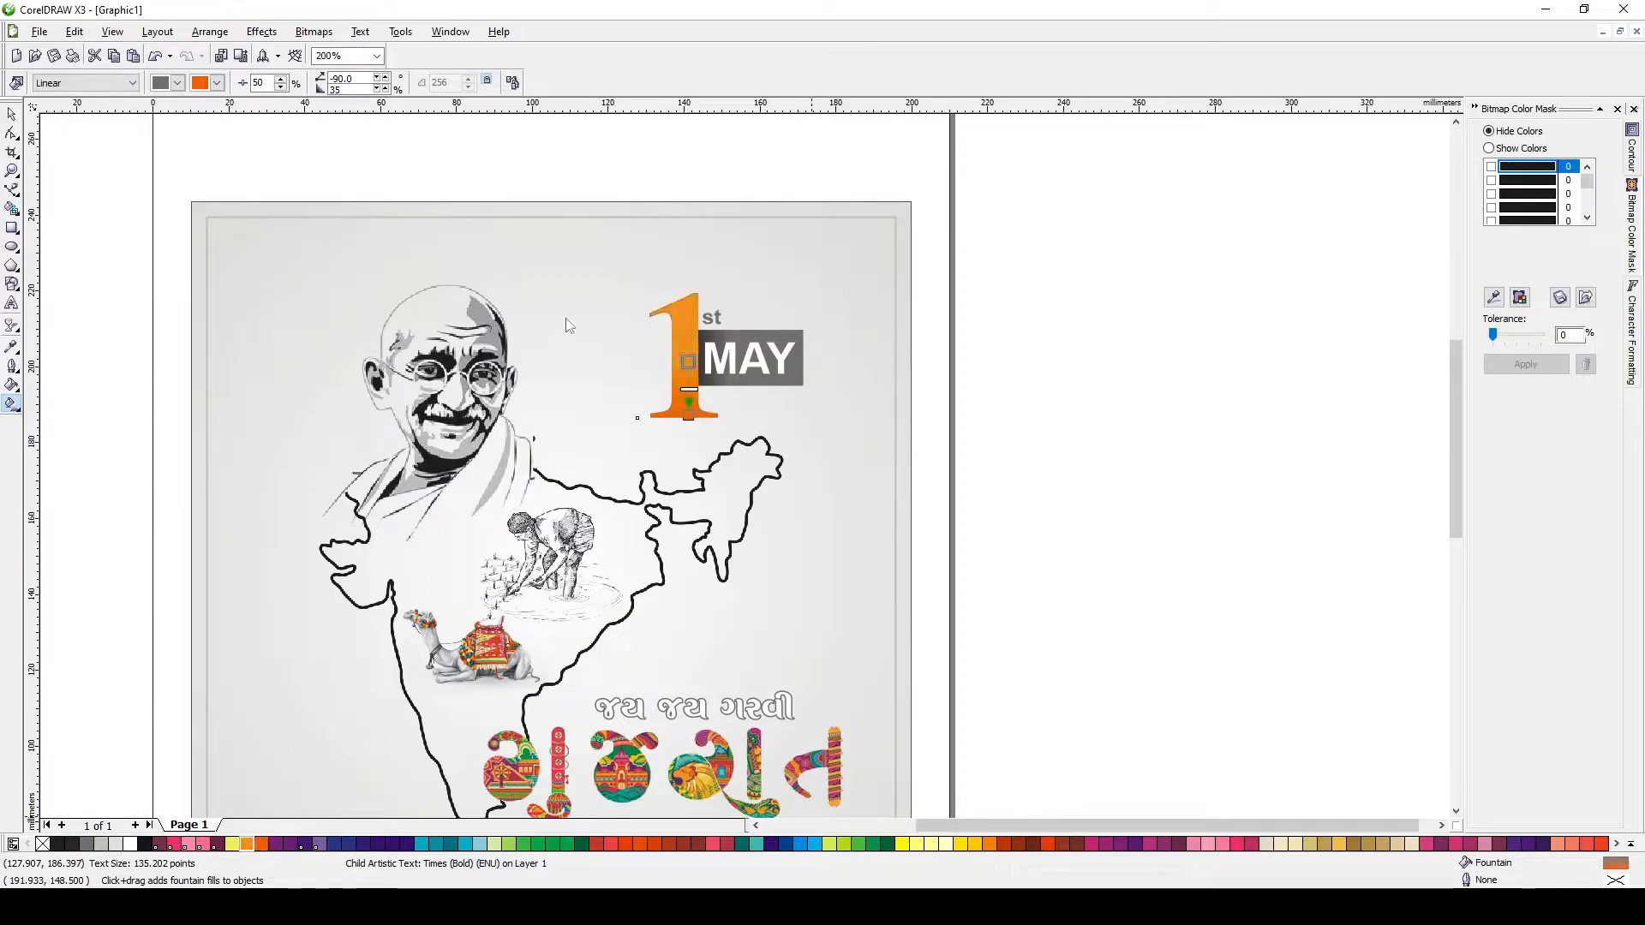
{"action": "key", "text": "space"}
Reposition the "1st MAY" group slightly lower and further left on the poster.
{"action": "left_click_drag", "start_coordinate": [767, 367], "coordinate": [790, 382]}
{"action": "key", "text": "Escape"}
{"action": "scroll", "coordinate": [845, 411], "scroll_direction": "down", "scroll_amount": 1}
{"action": "scroll", "coordinate": [809, 298], "scroll_direction": "up", "scroll_amount": 1}
{"action": "left_click", "coordinate": [734, 453]}
{"action": "left_click_drag", "start_coordinate": [734, 453], "coordinate": [696, 486]}
{"action": "left_click", "coordinate": [1142, 496]}
{"action": "left_click_drag", "start_coordinate": [780, 516], "coordinate": [780, 499]}
Move the grey Gujarati title onto the poster above the date mark and scale it down to about 35.9 pt.
{"action": "left_click_drag", "start_coordinate": [503, 178], "coordinate": [710, 381]}
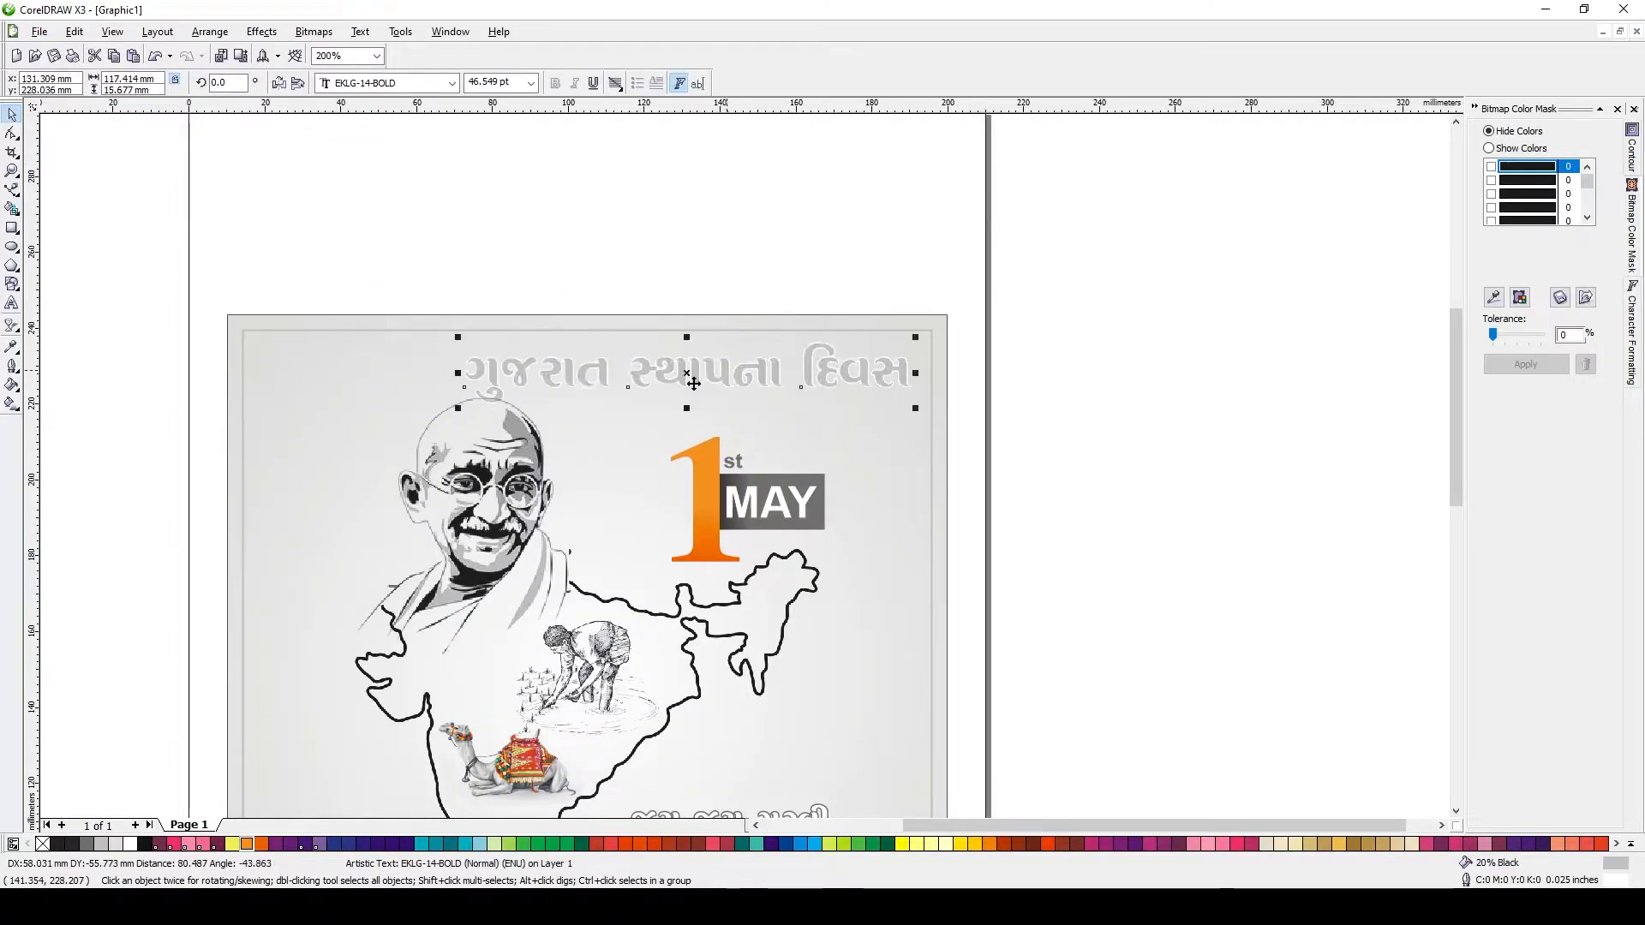
{"action": "left_click_drag", "start_coordinate": [458, 336], "coordinate": [498, 353]}
{"action": "scroll", "coordinate": [795, 379], "scroll_direction": "down", "scroll_amount": 1}
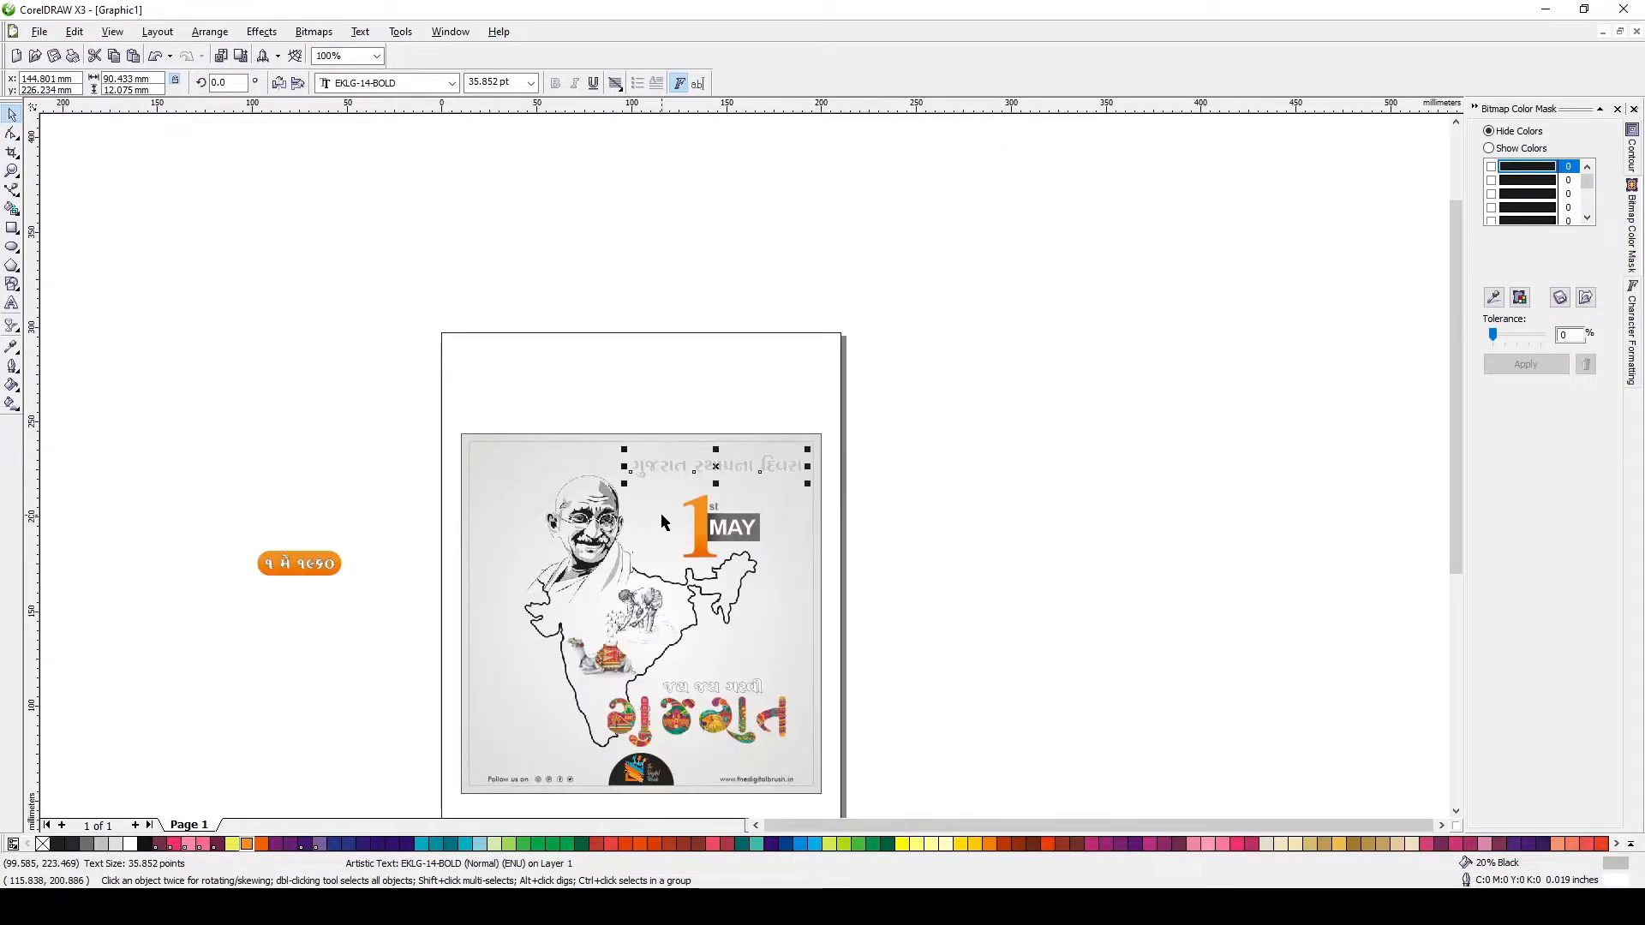
{"action": "scroll", "coordinate": [662, 514], "scroll_direction": "up", "scroll_amount": 1}
{"action": "left_click_drag", "start_coordinate": [836, 395], "coordinate": [761, 382]}
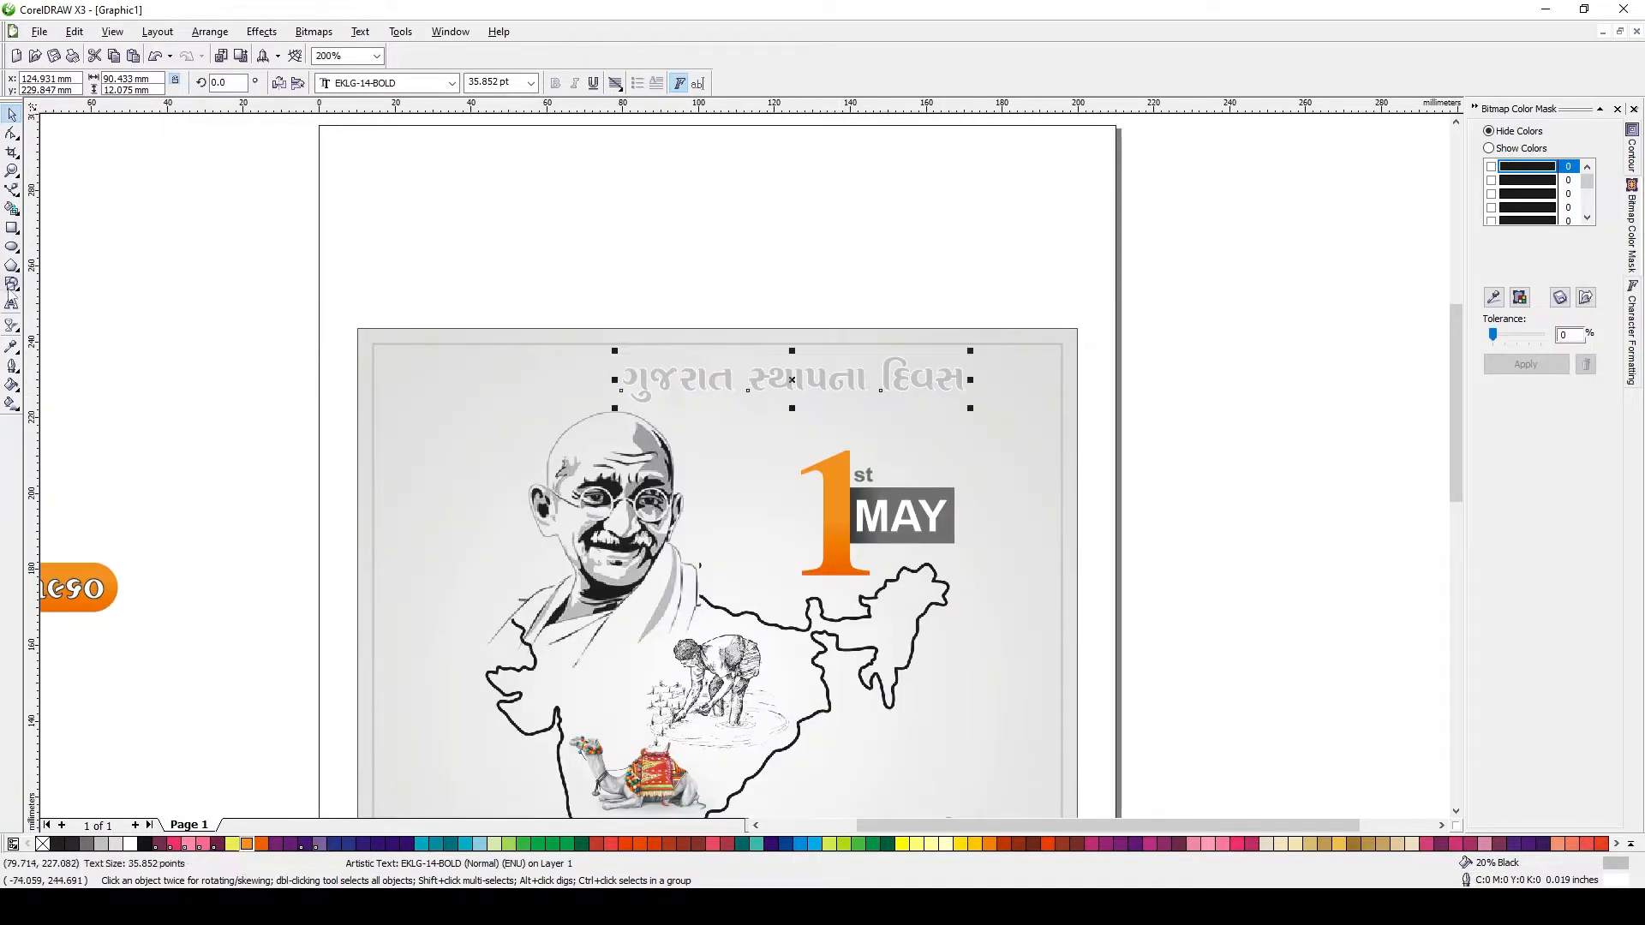
Delete the grey Gujarati title and add the artistic text "Gujrat Foundation Day" above the poster's upper-left corner.
{"action": "key", "text": "Delete"}
{"action": "key", "text": "F8"}
{"action": "left_click", "coordinate": [165, 315]}
{"action": "type", "text": "Gujrat Foundation Day"}
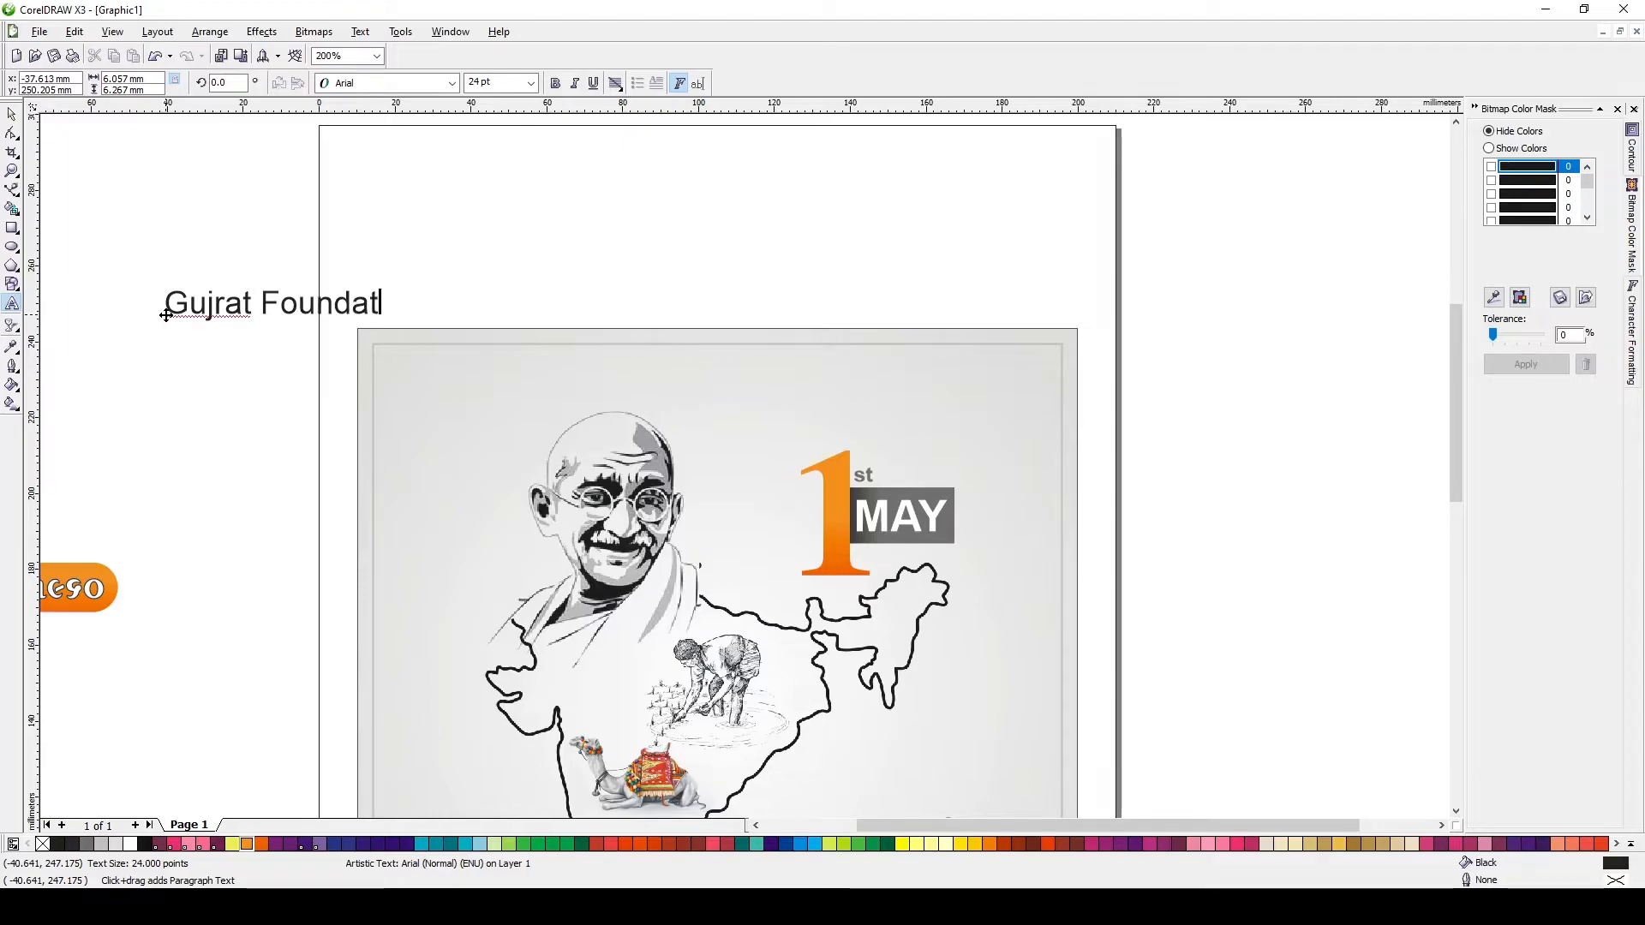
Break the new title into three lines, one word each, and center-align it.
{"action": "left_click", "coordinate": [261, 302]}
{"action": "key", "text": "Return"}
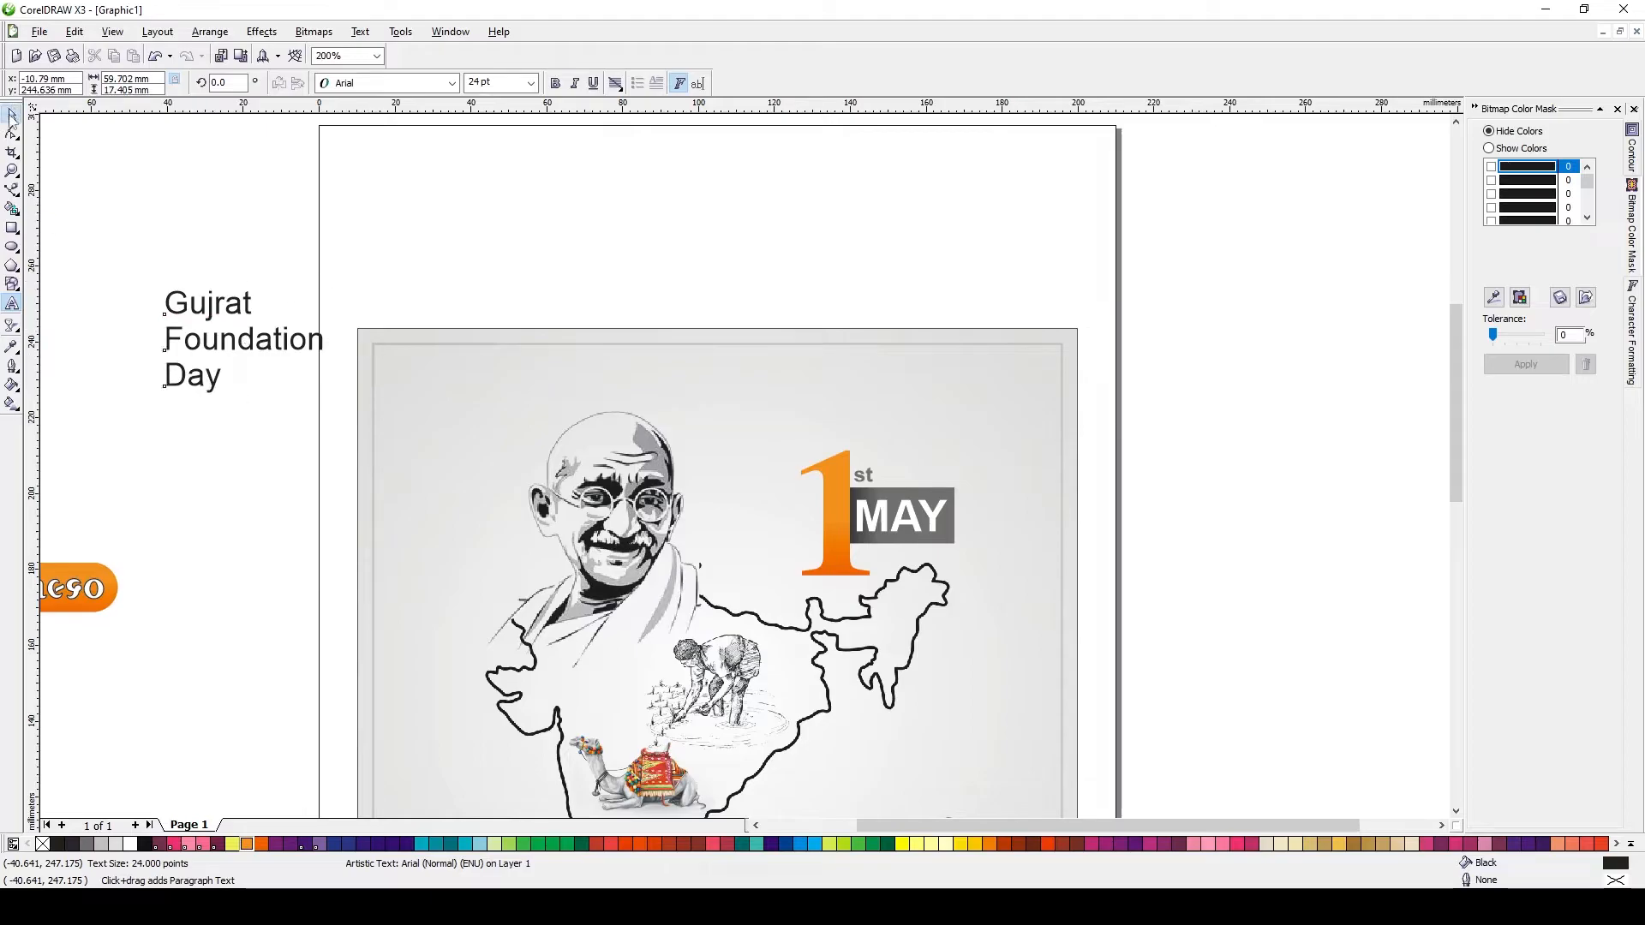
{"action": "left_click", "coordinate": [12, 117]}
{"action": "left_click", "coordinate": [615, 83]}
{"action": "left_click", "coordinate": [638, 137]}
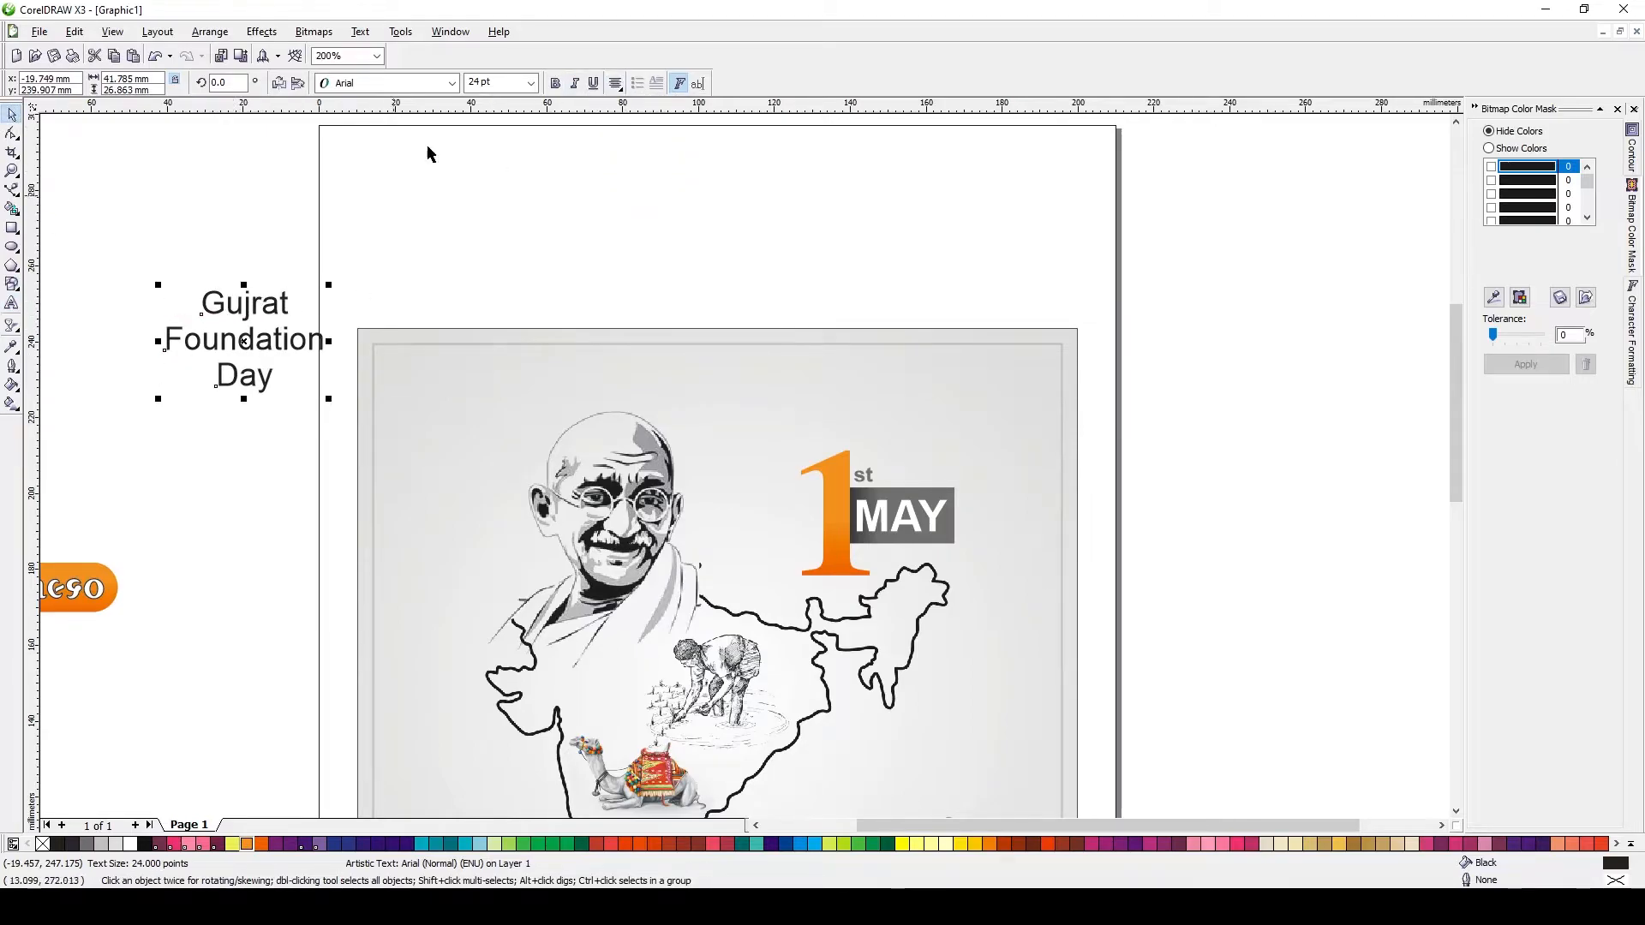
Set the title's font to Times and move it into the poster's upper-right corner.
{"action": "left_click", "coordinate": [451, 83]}
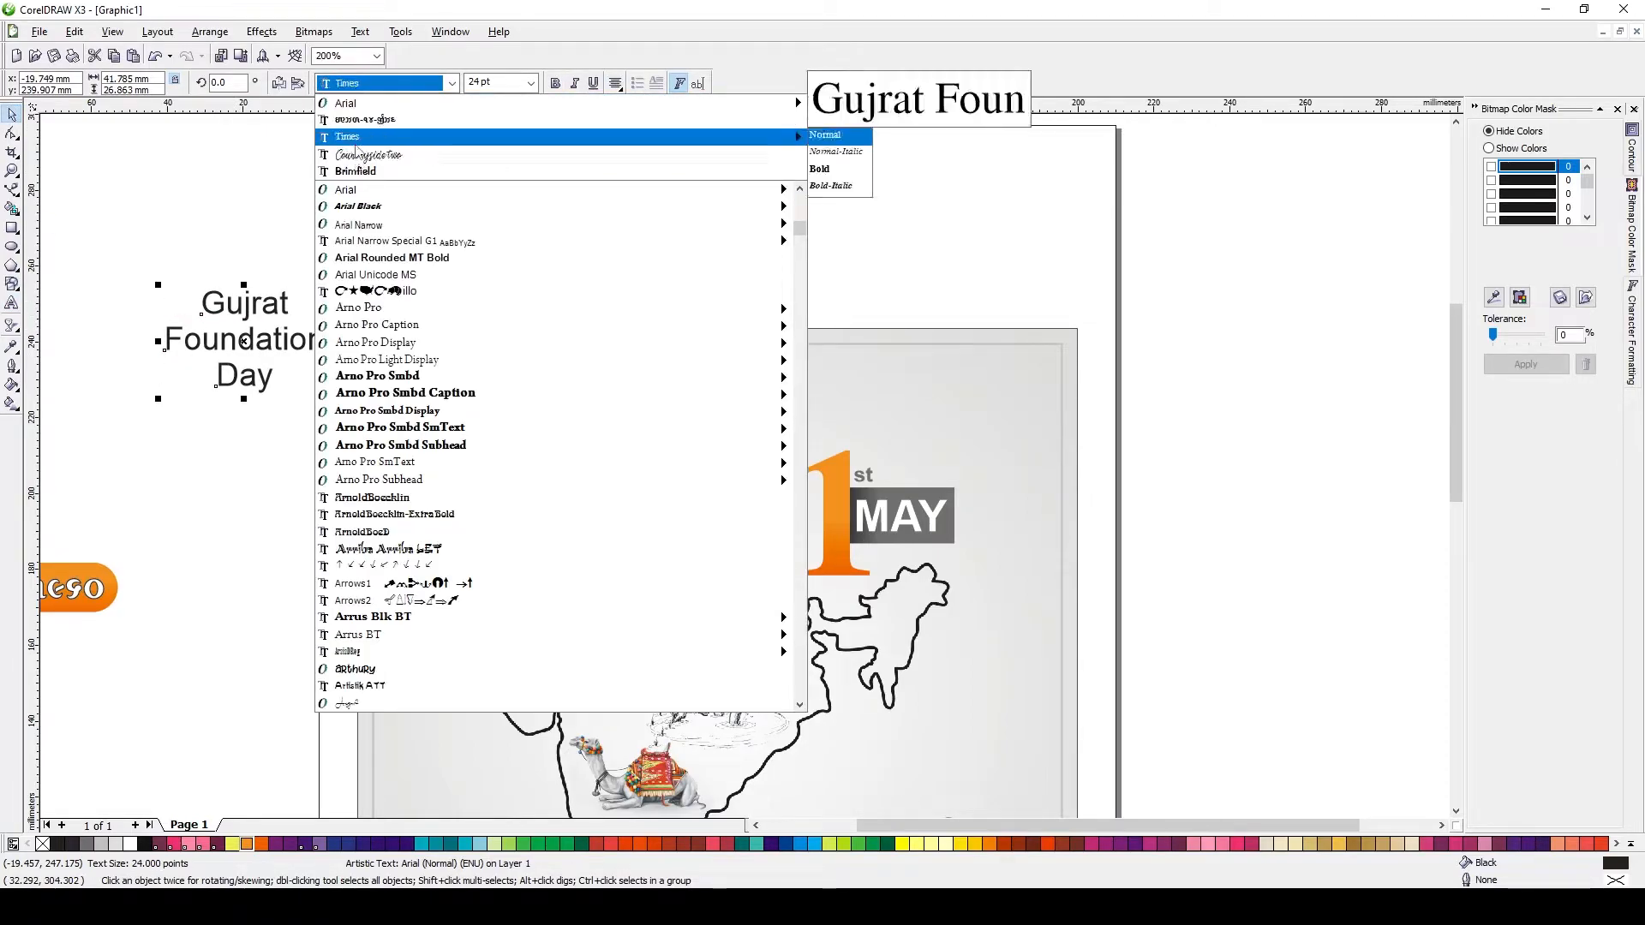
{"action": "left_click", "coordinate": [357, 141]}
{"action": "left_click_drag", "start_coordinate": [246, 340], "coordinate": [962, 415]}
{"action": "scroll", "coordinate": [962, 414], "scroll_direction": "up", "scroll_amount": 1}
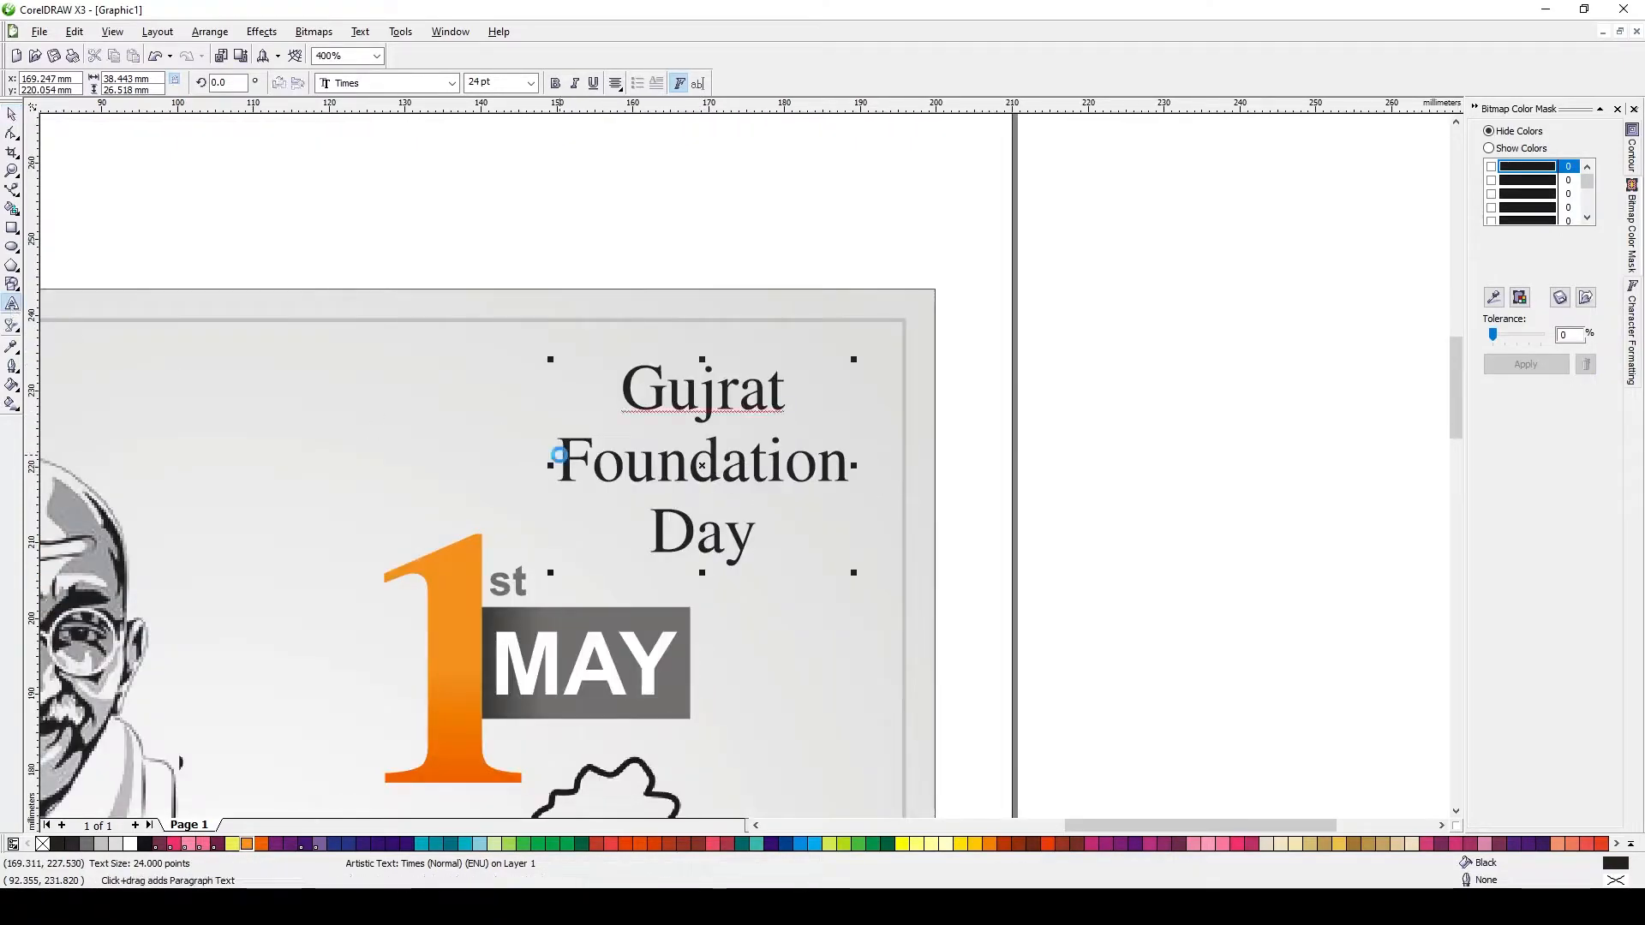
Make the title's first line bold and correct its spelling to "Gujarat".
{"action": "double_click", "coordinate": [560, 459]}
{"action": "left_click_drag", "start_coordinate": [623, 390], "coordinate": [816, 384]}
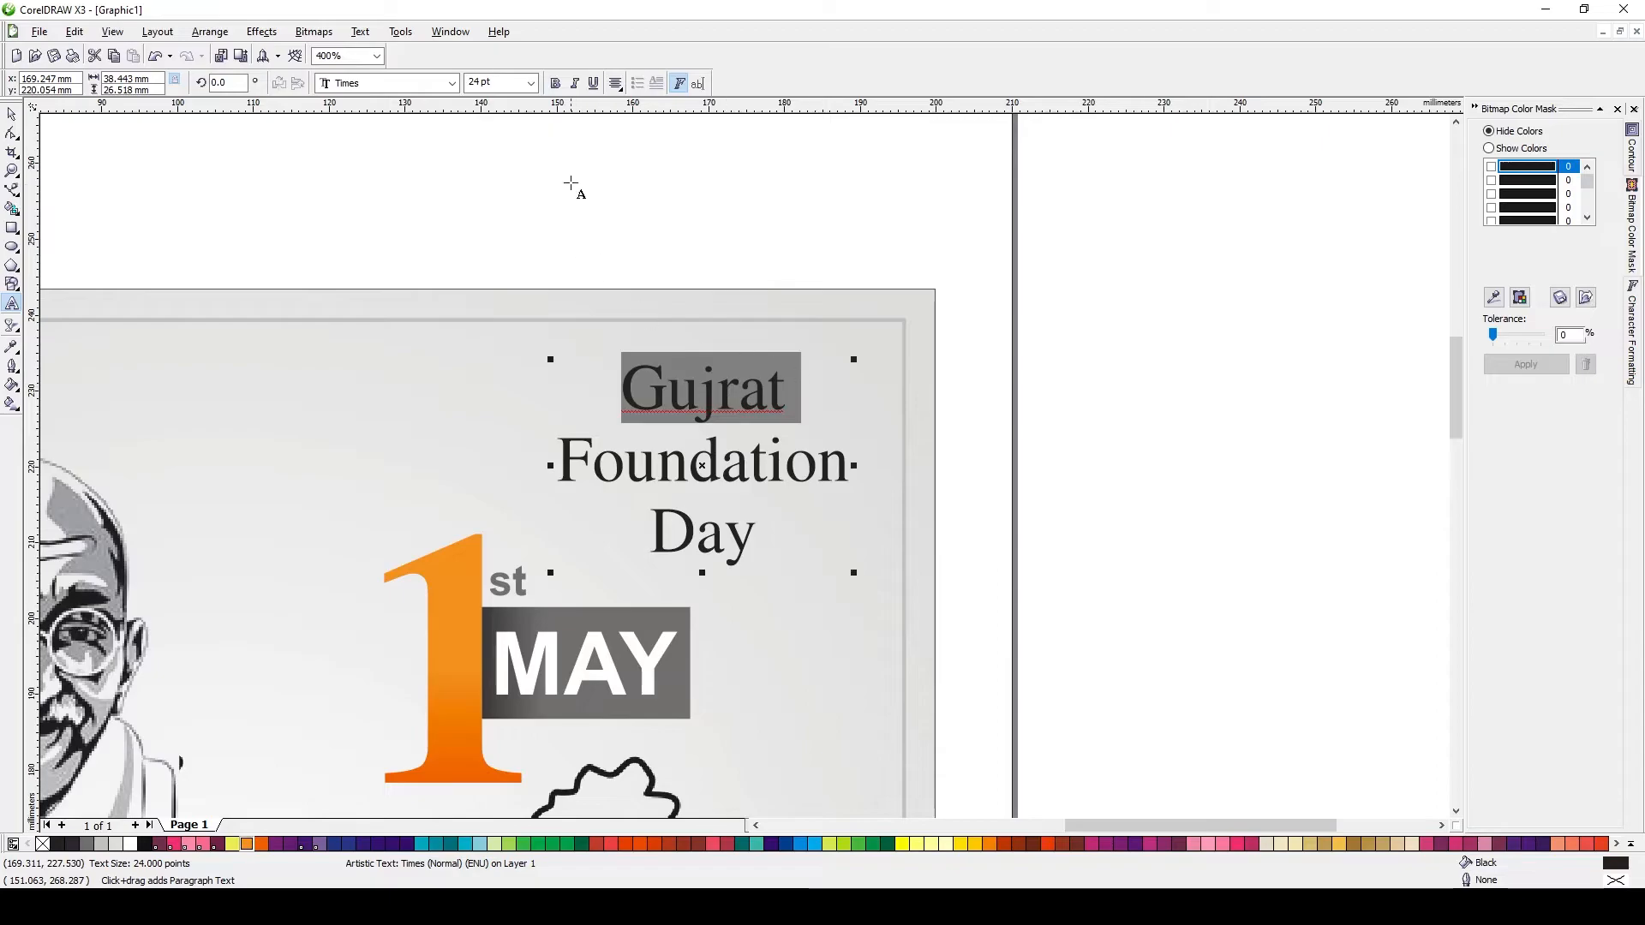
{"action": "left_click", "coordinate": [555, 84]}
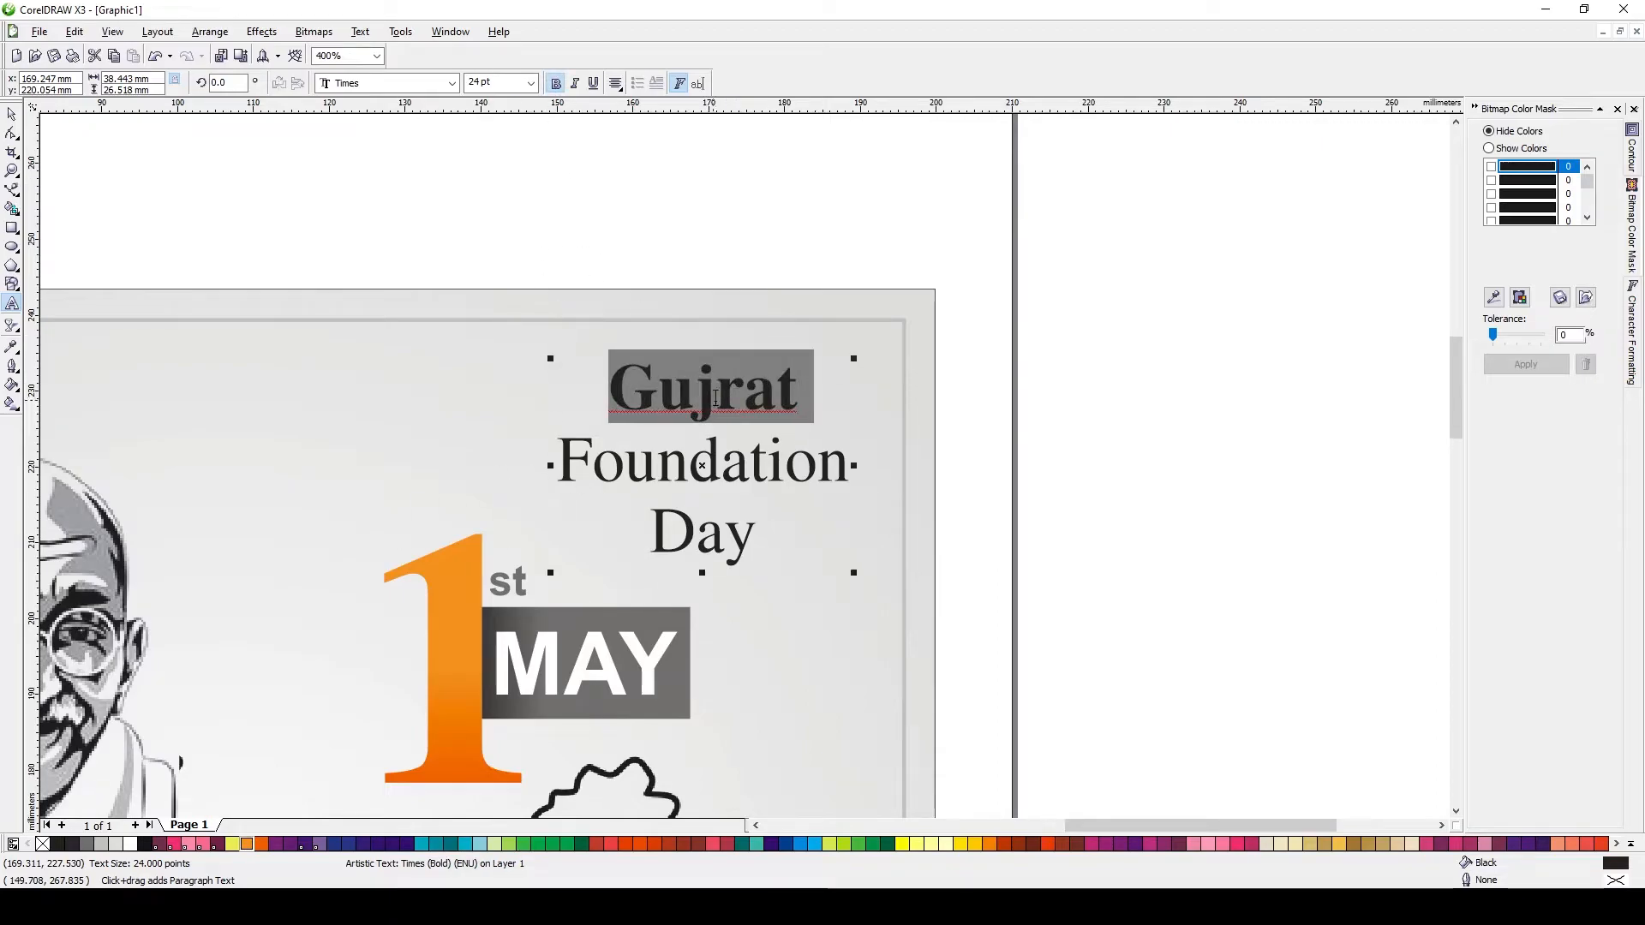
{"action": "left_click", "coordinate": [712, 398]}
{"action": "type", "text": "a"}
{"action": "left_click", "coordinate": [11, 115]}
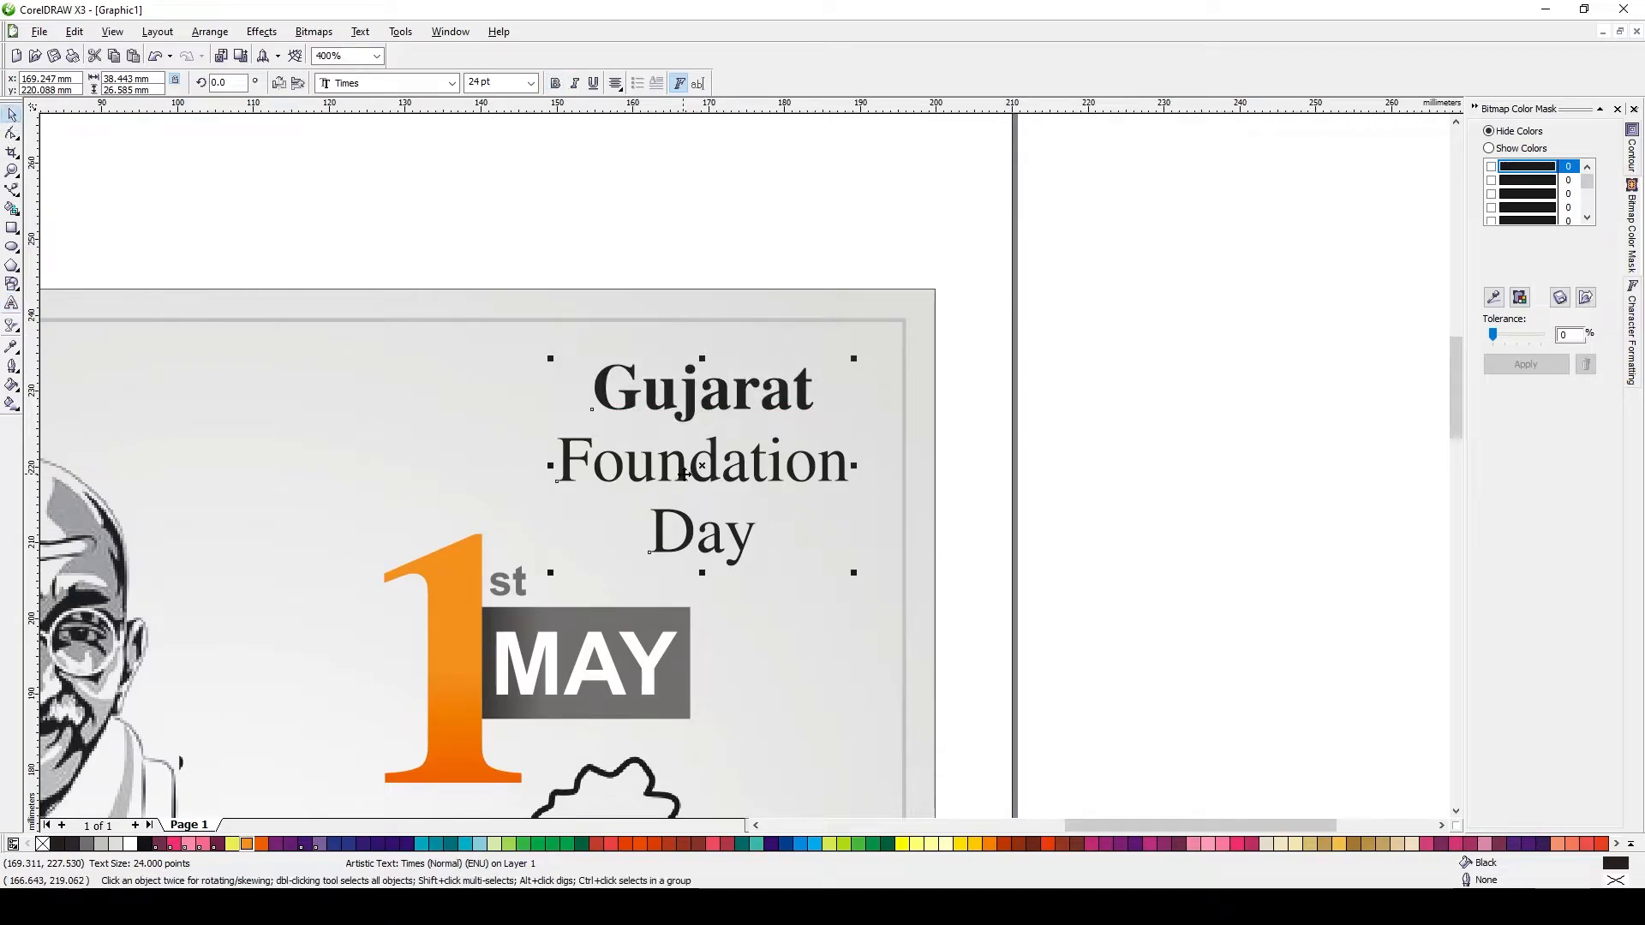
Make the word "Foundation" bold and right-align the three-line title.
{"action": "left_click", "coordinate": [13, 305]}
{"action": "left_click_drag", "start_coordinate": [559, 460], "coordinate": [856, 458]}
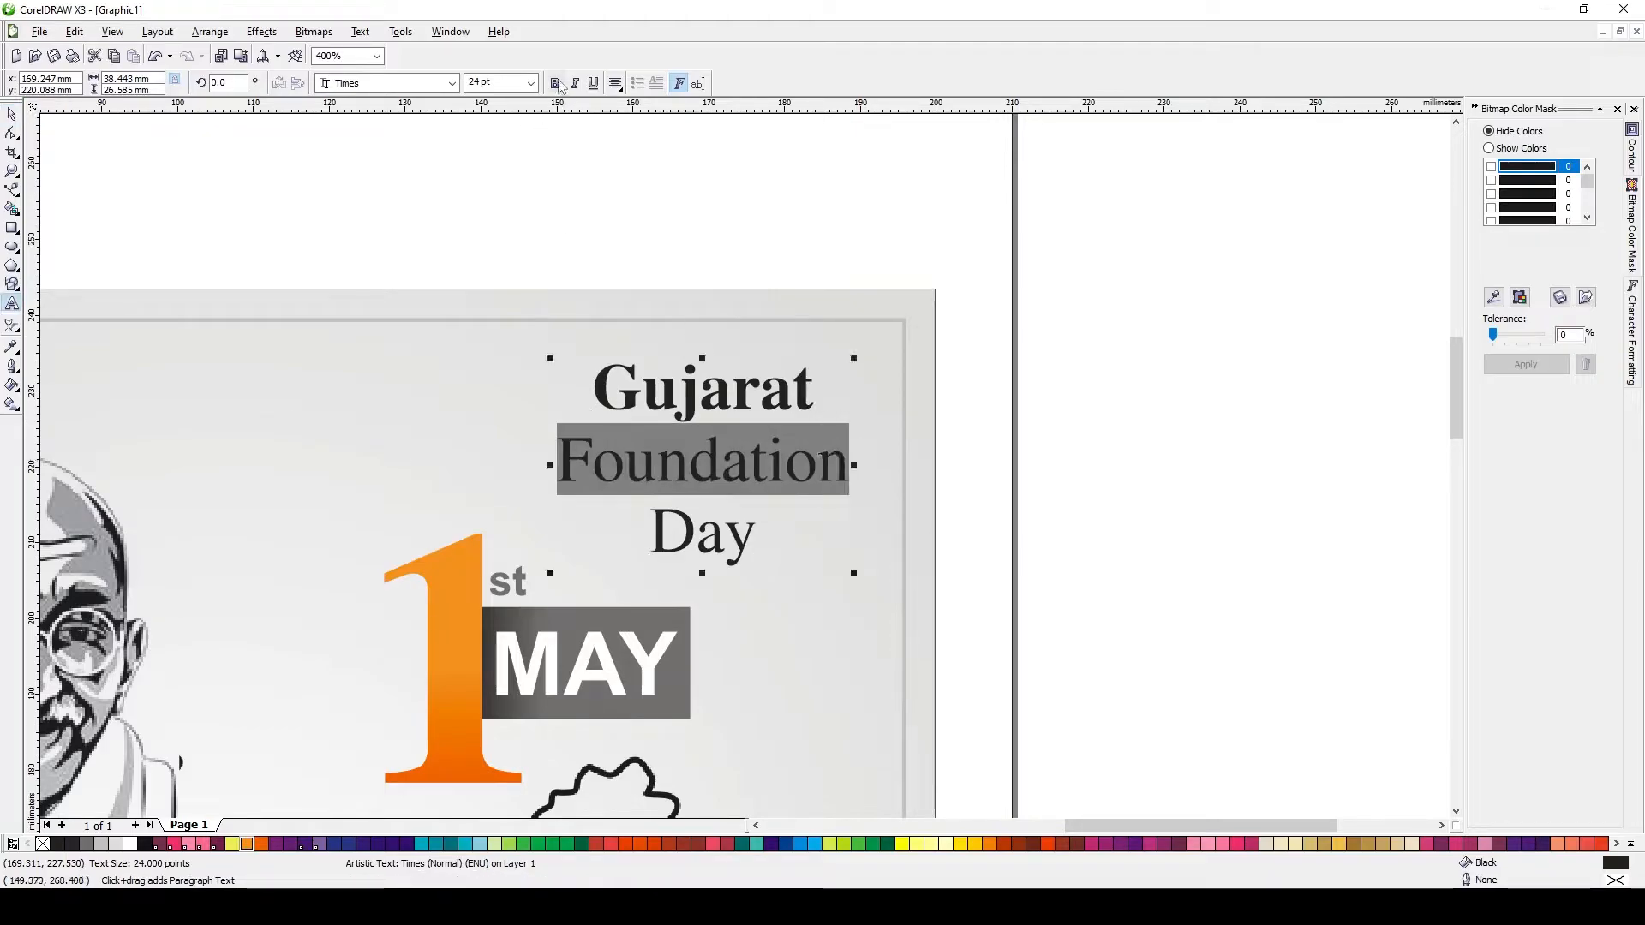
{"action": "left_click", "coordinate": [556, 83]}
{"action": "left_click", "coordinate": [11, 115]}
{"action": "scroll", "coordinate": [763, 416], "scroll_direction": "down", "scroll_amount": 2}
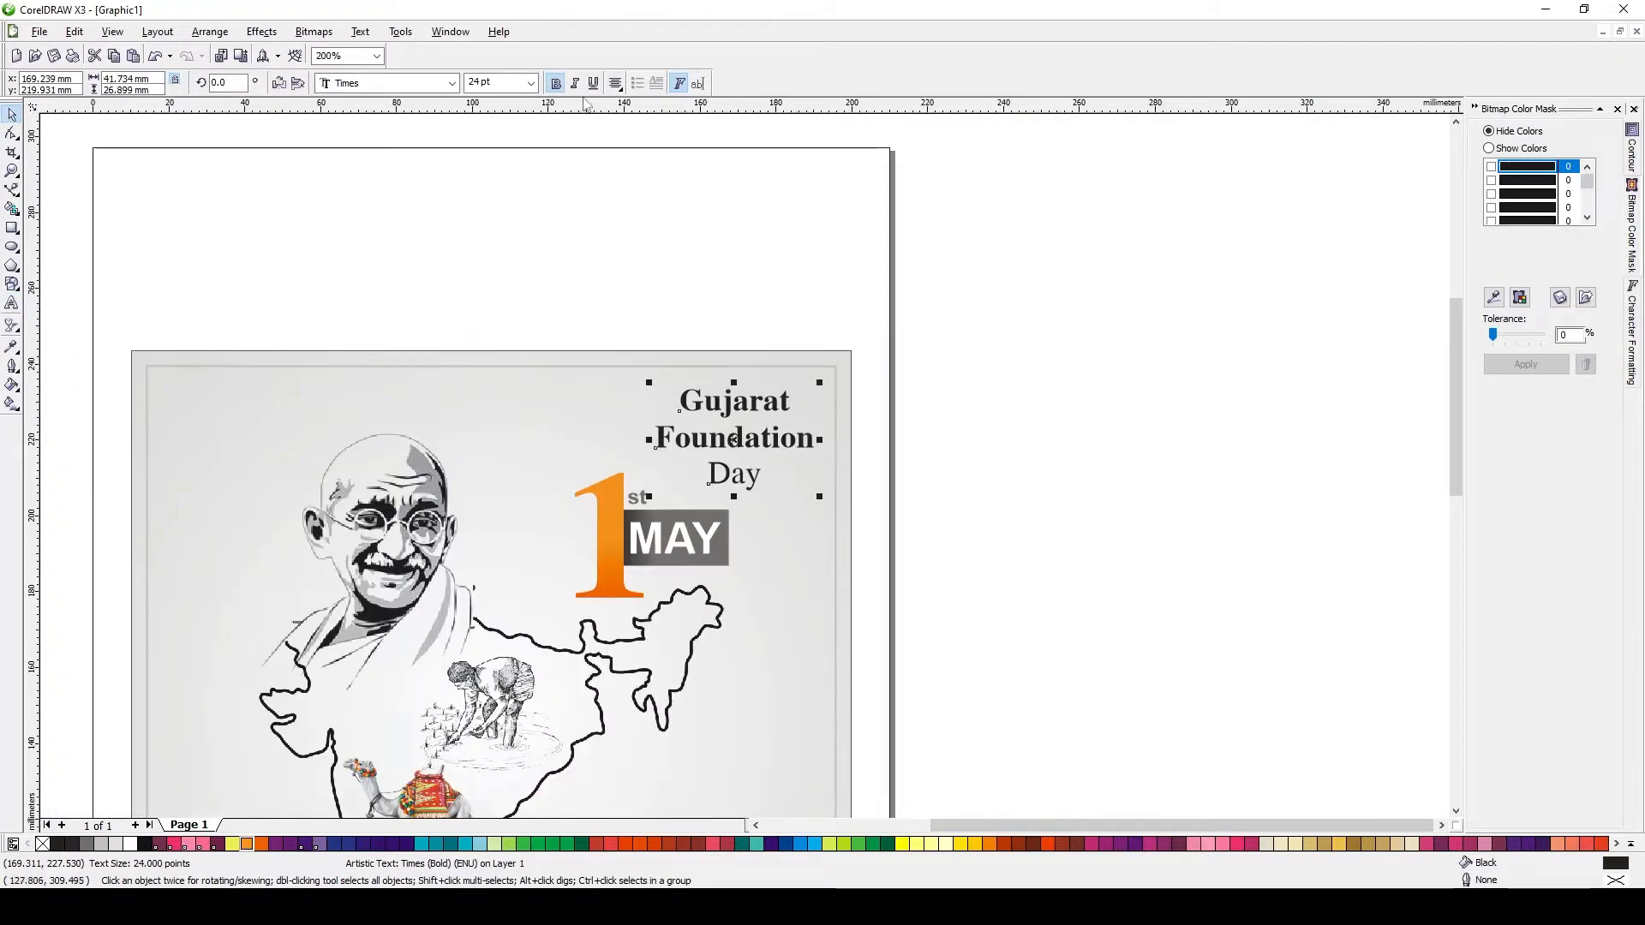
{"action": "left_click", "coordinate": [615, 83]}
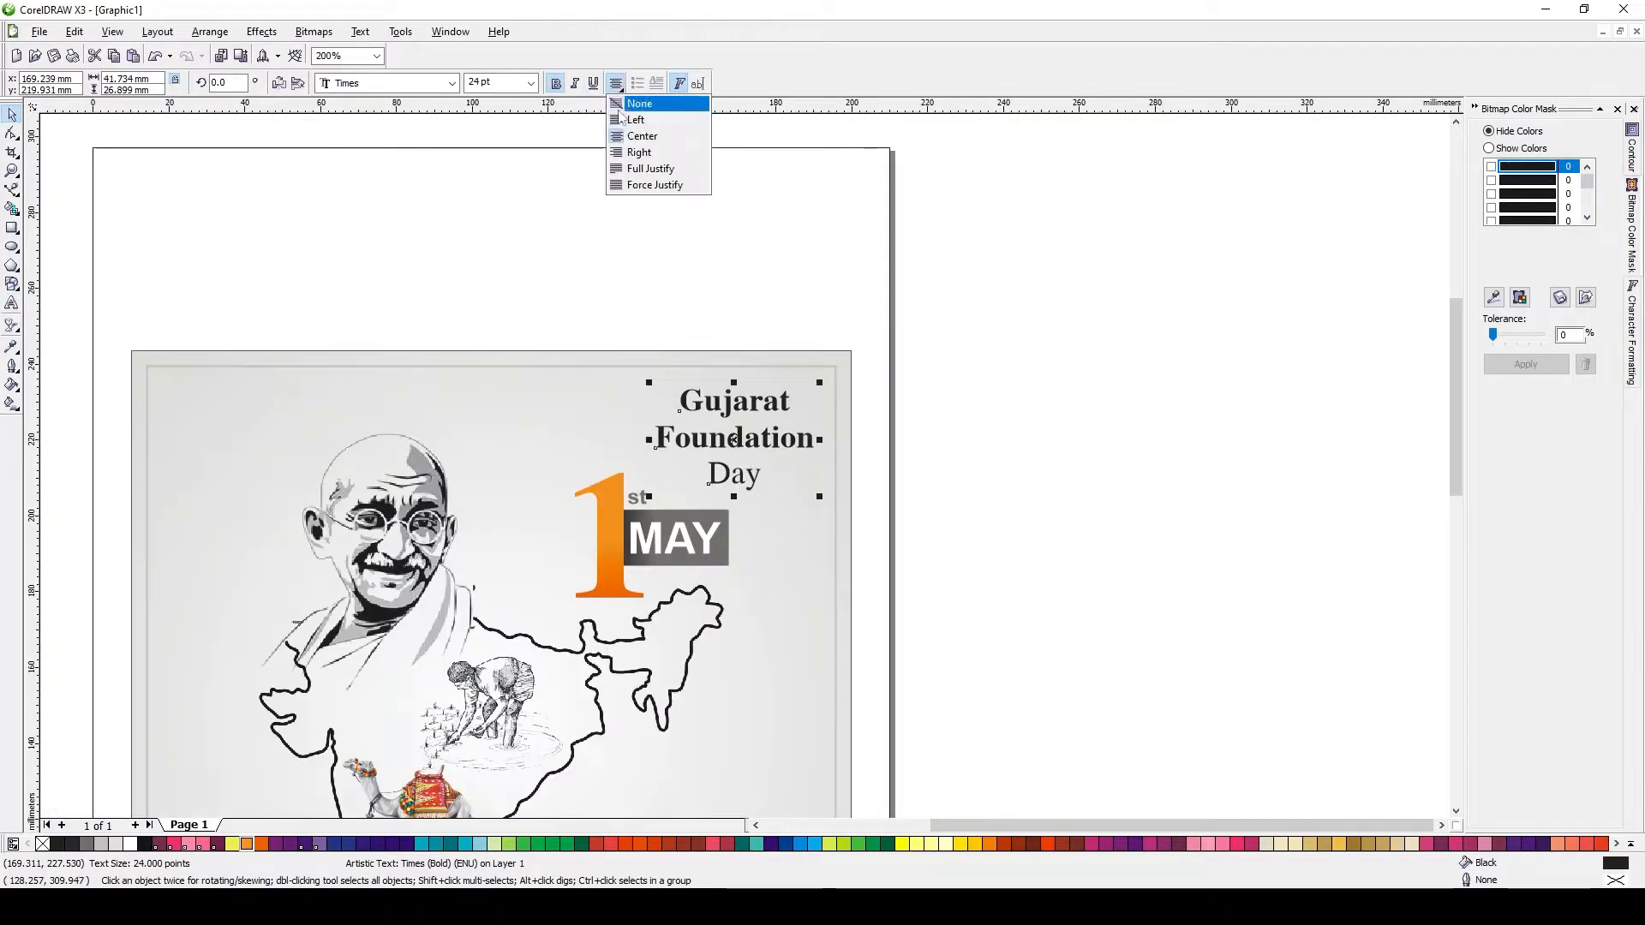
{"action": "left_click", "coordinate": [639, 151]}
Fill the poster's thin inner frame with 30% black.
{"action": "left_click", "coordinate": [832, 454]}
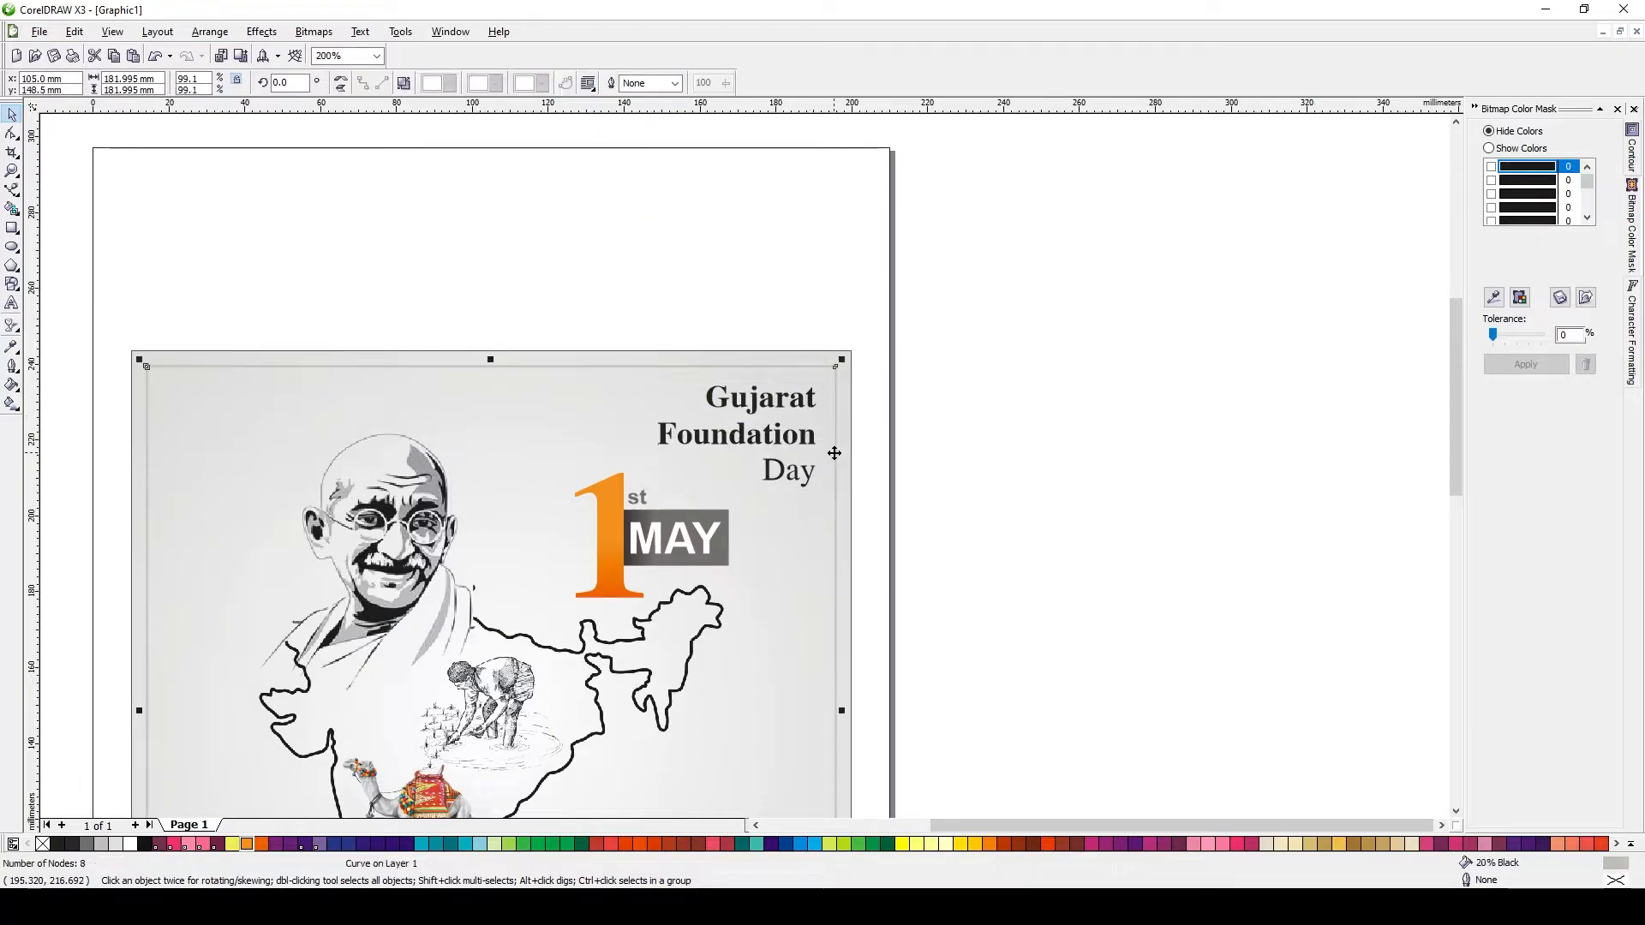
{"action": "key", "text": "shift+F11"}
{"action": "left_click", "coordinate": [851, 599]}
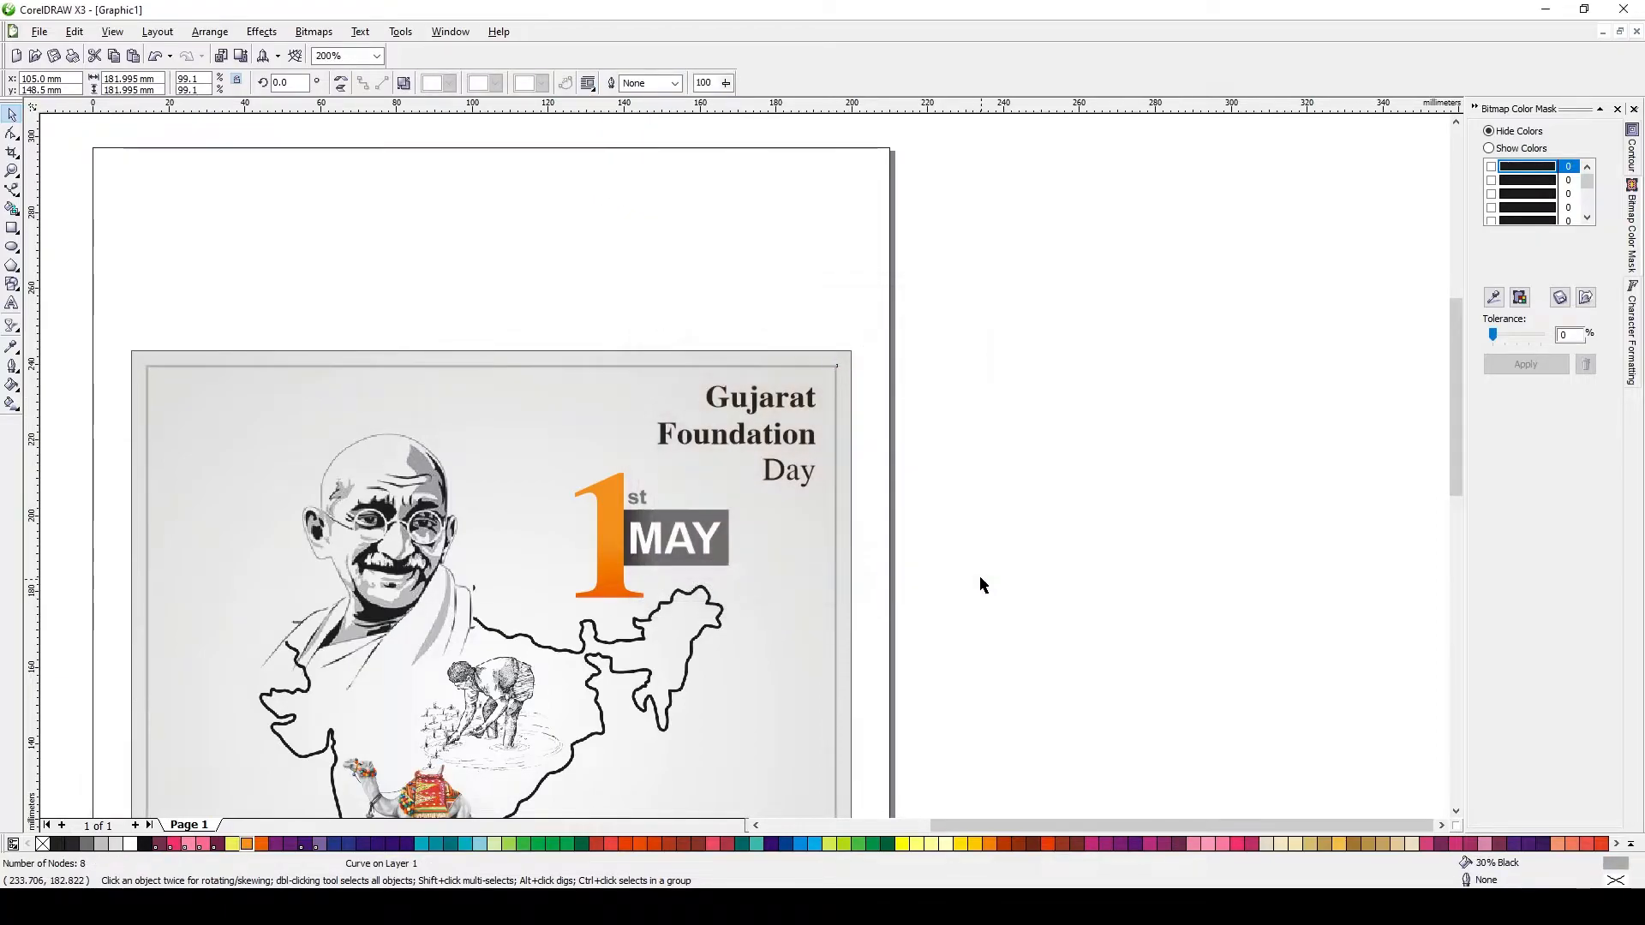
{"action": "key", "text": "Escape"}
Move the "1st MAY" group left toward the portrait and enlarge the title to about 28.2 pt, shifting it slightly right.
{"action": "left_click_drag", "start_coordinate": [615, 541], "coordinate": [539, 547]}
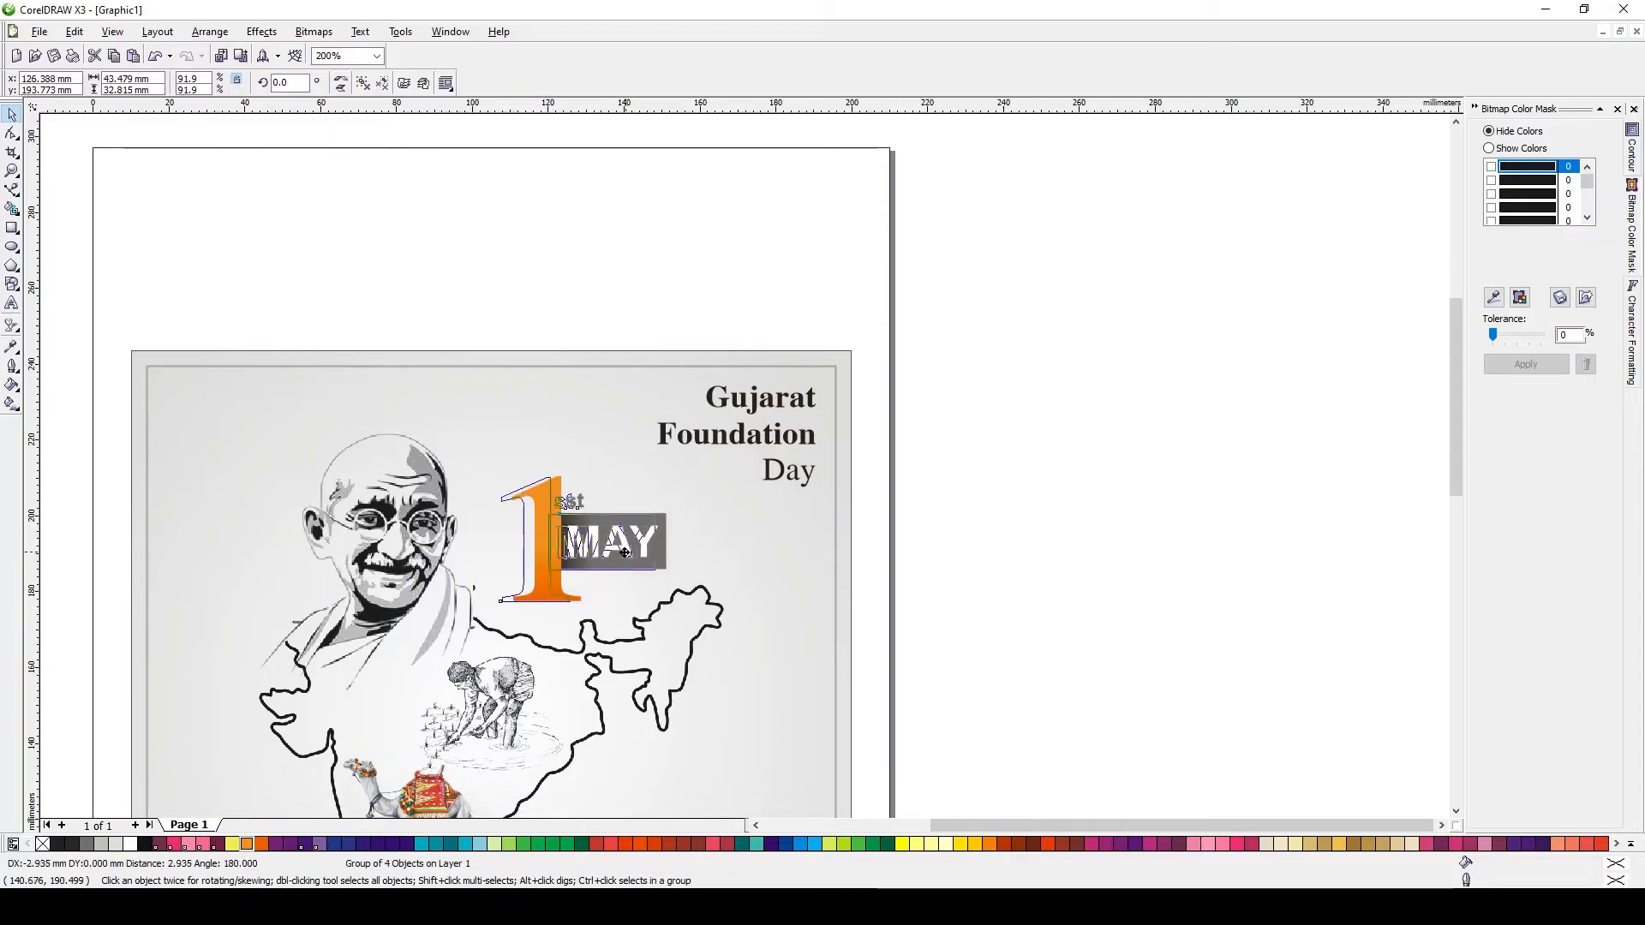
{"action": "left_click_drag", "start_coordinate": [651, 491], "coordinate": [624, 510]}
{"action": "left_click_drag", "start_coordinate": [768, 442], "coordinate": [773, 442]}
Break the title apart into separate lines and colour "Gujarat" orange.
{"action": "scroll", "coordinate": [774, 442], "scroll_direction": "up", "scroll_amount": 1}
{"action": "left_click_drag", "start_coordinate": [489, 261], "coordinate": [1082, 467]}
{"action": "left_click", "coordinate": [261, 844]}
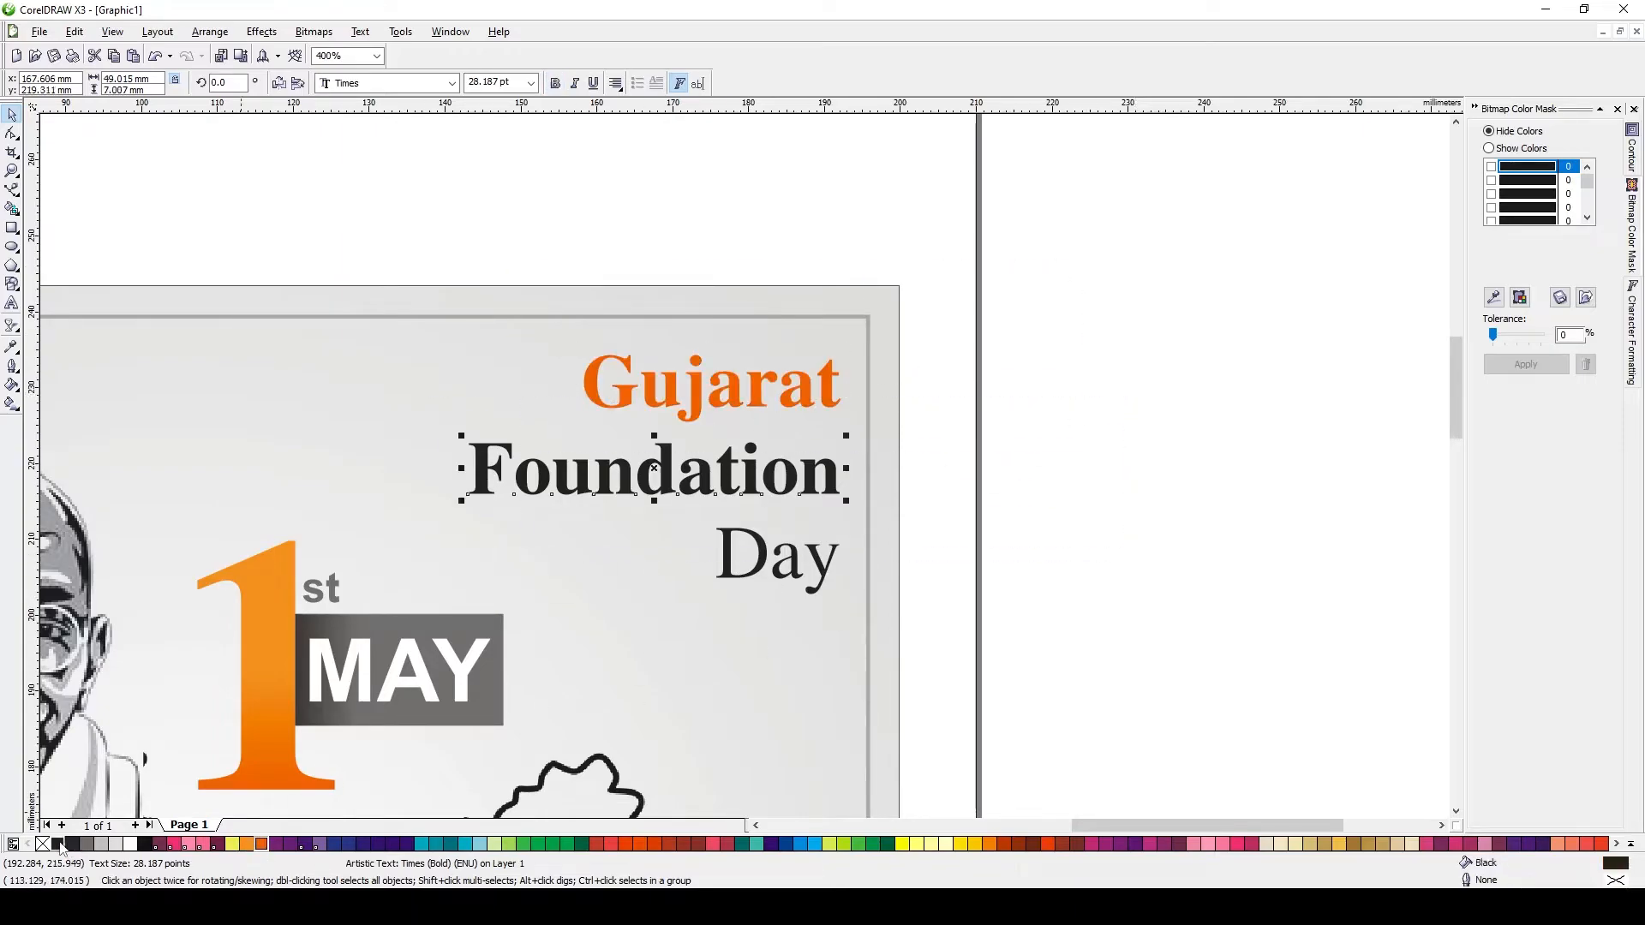
Fill the title word "Foundation" with white and the word "Day" with green.
{"action": "left_click", "coordinate": [130, 844]}
{"action": "key", "text": "Tab"}
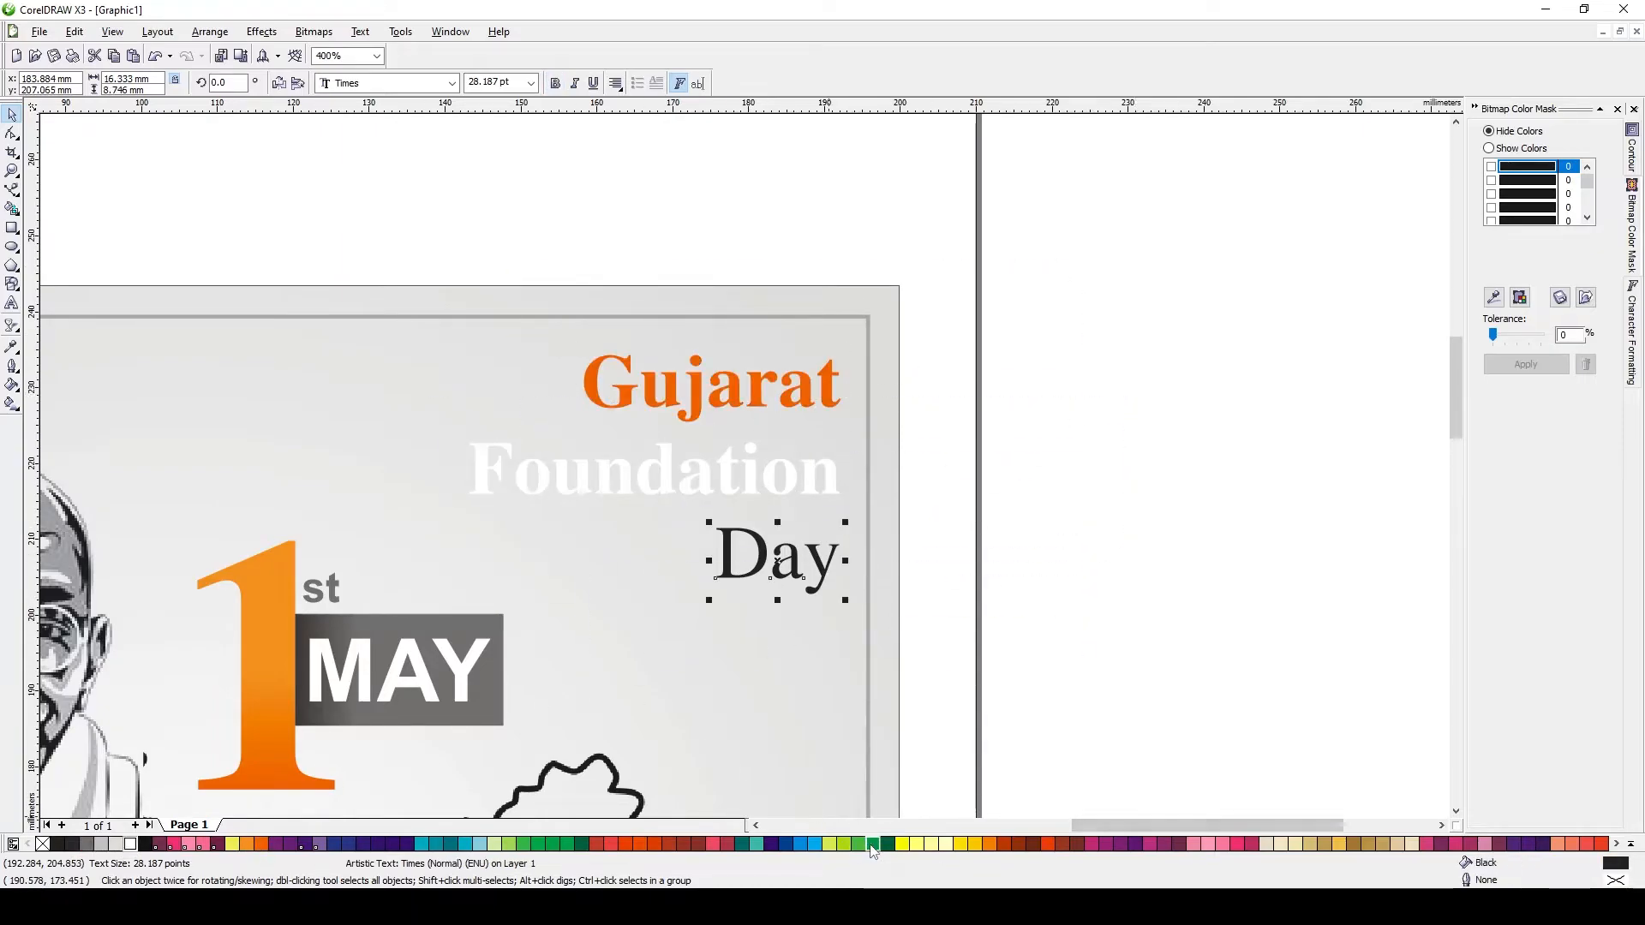
{"action": "left_click", "coordinate": [872, 844]}
Give "Foundation" a 0.025-inch outline placed behind the fill and scaled with the image, coloured 60% black.
{"action": "key", "text": "F12"}
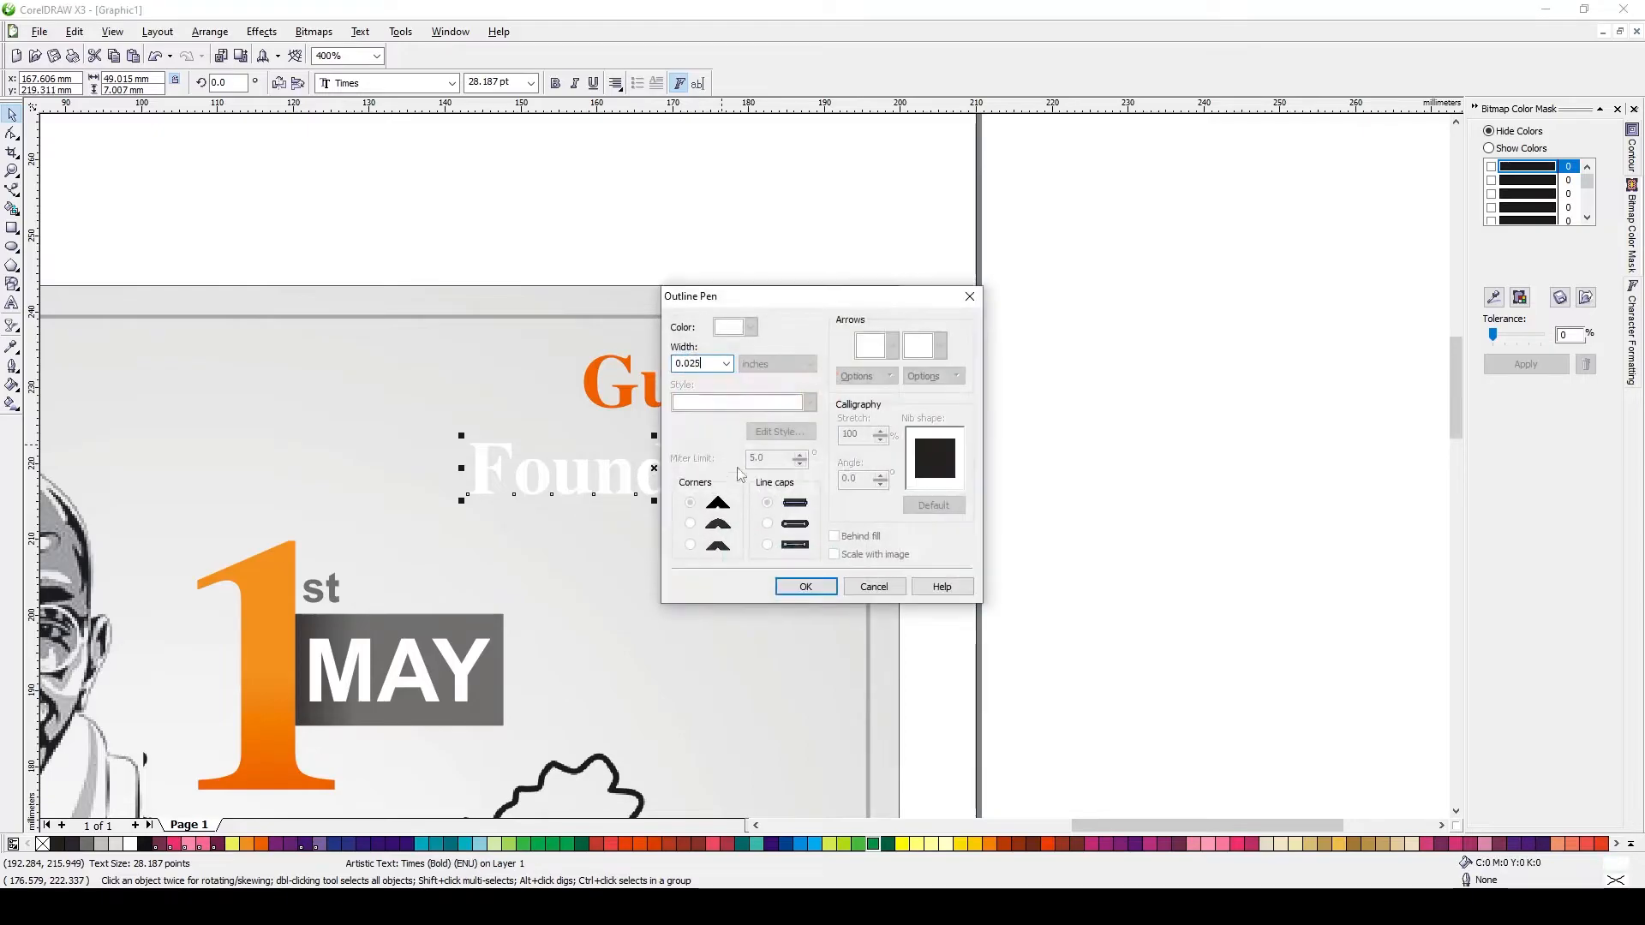
{"action": "key", "text": "Return"}
{"action": "key", "text": "F12"}
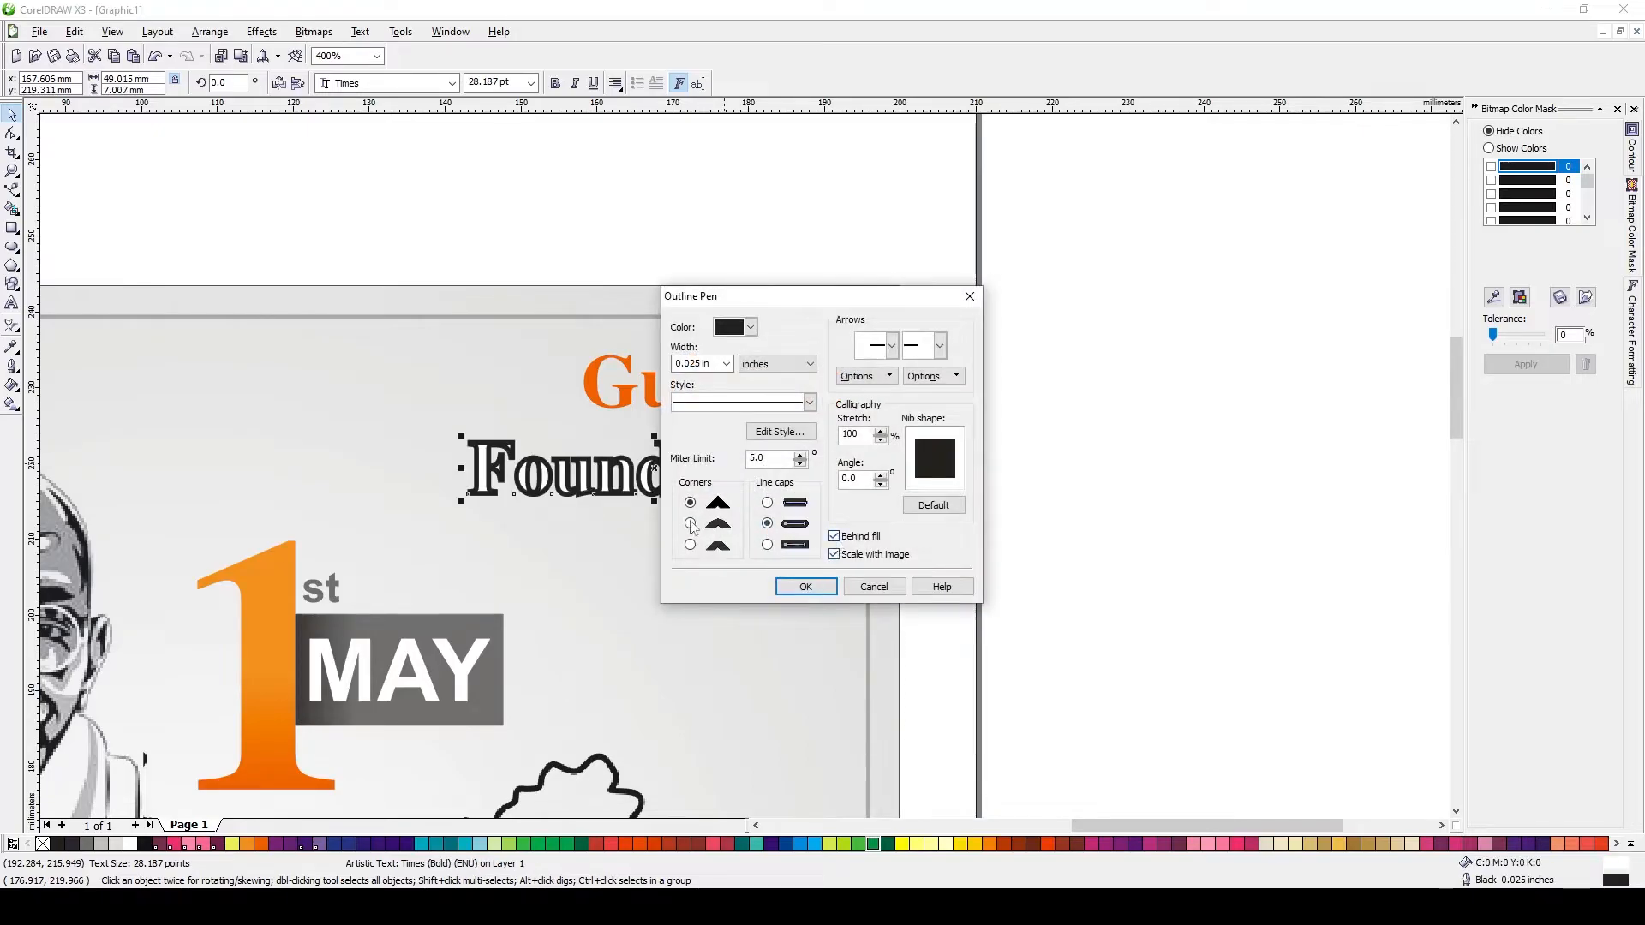
{"action": "left_click", "coordinate": [796, 589]}
{"action": "right_click", "coordinate": [91, 846]}
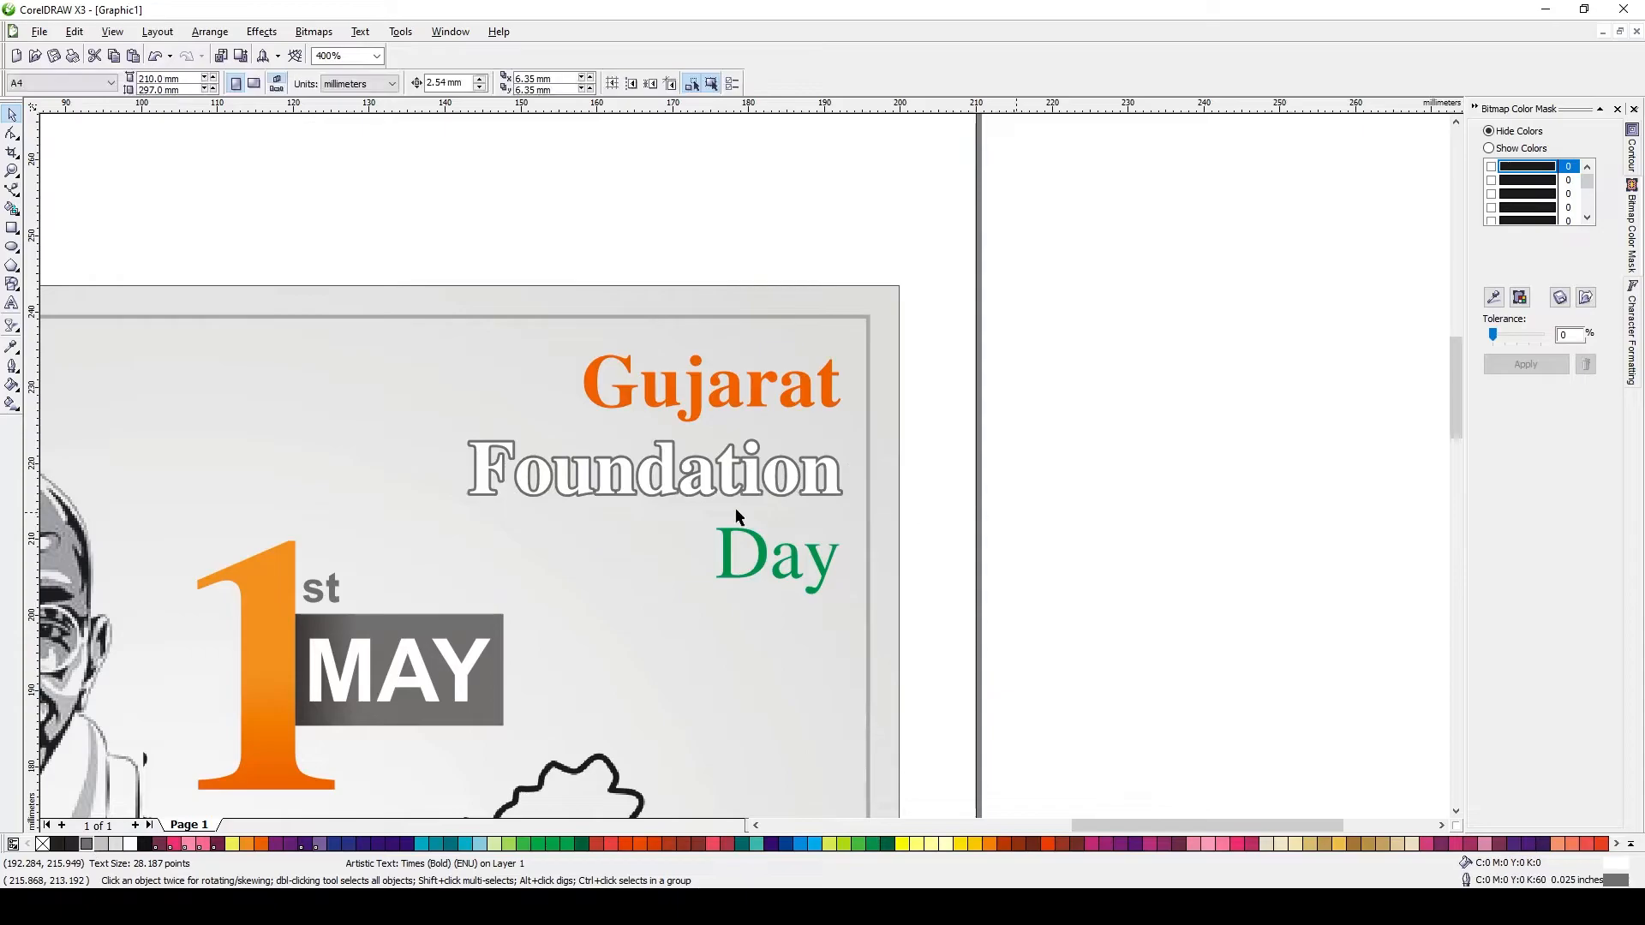
{"action": "scroll", "coordinate": [832, 425], "scroll_direction": "down", "scroll_amount": 1}
{"action": "left_click_drag", "start_coordinate": [962, 312], "coordinate": [588, 526]}
{"action": "key", "text": "Escape"}
Change the font of the word "Gujarat" to NewsGoth BT Bold.
{"action": "left_click", "coordinate": [781, 409]}
{"action": "left_click", "coordinate": [450, 83]}
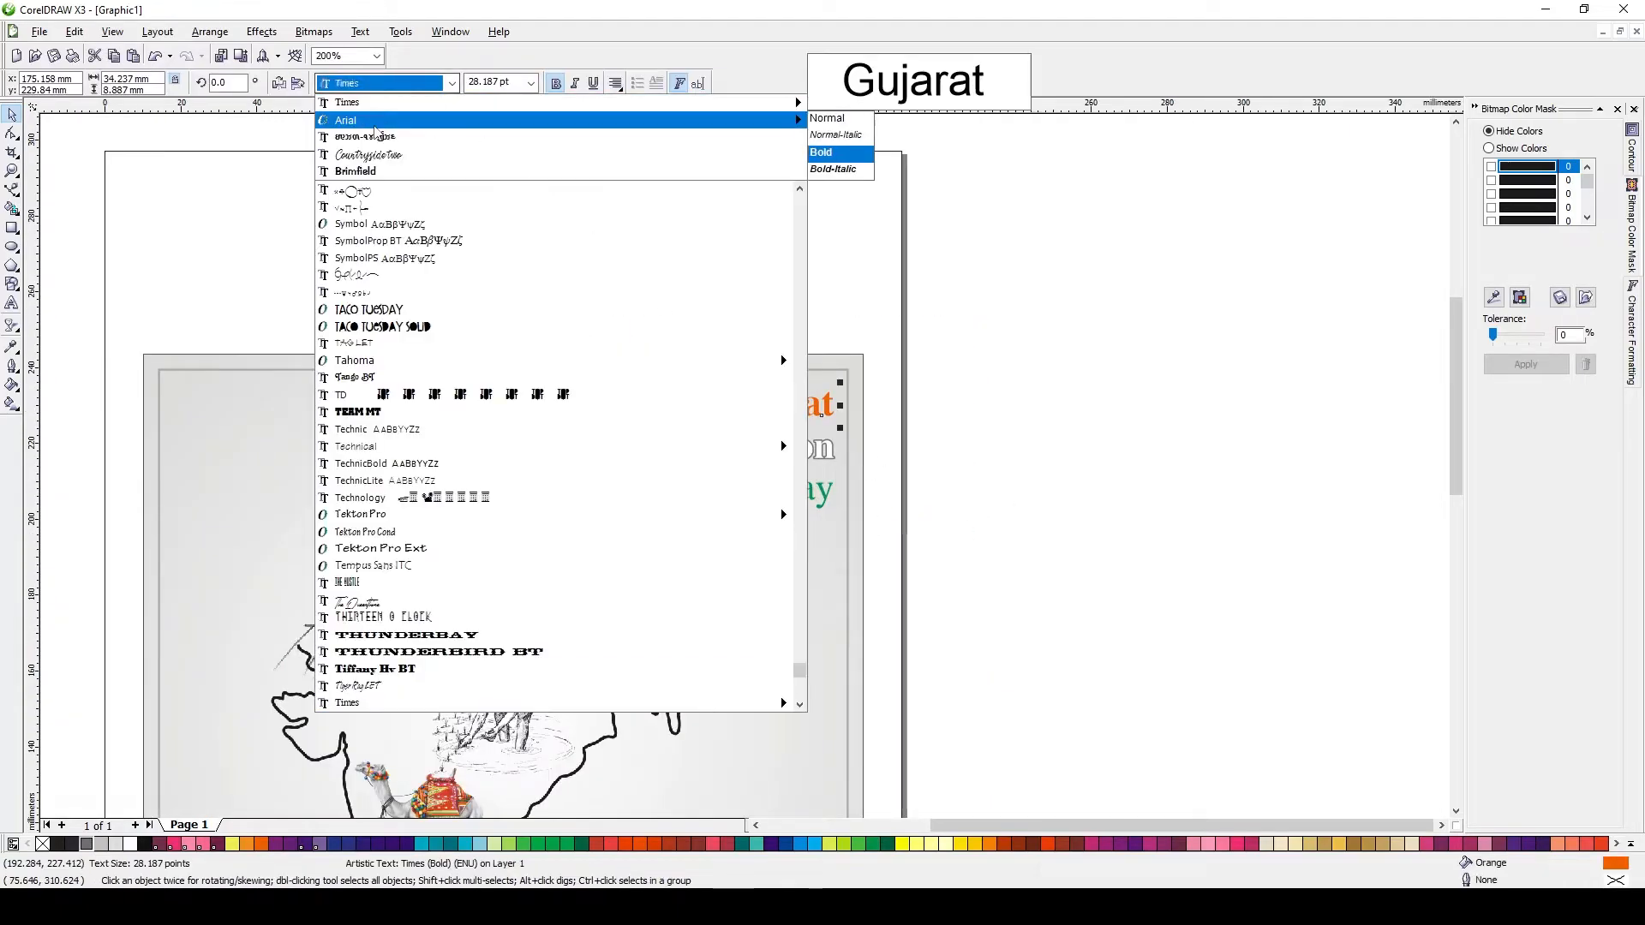
{"action": "left_click", "coordinate": [371, 171]}
{"action": "left_click", "coordinate": [451, 83]}
{"action": "scroll", "coordinate": [390, 450], "scroll_direction": "down", "scroll_amount": 10}
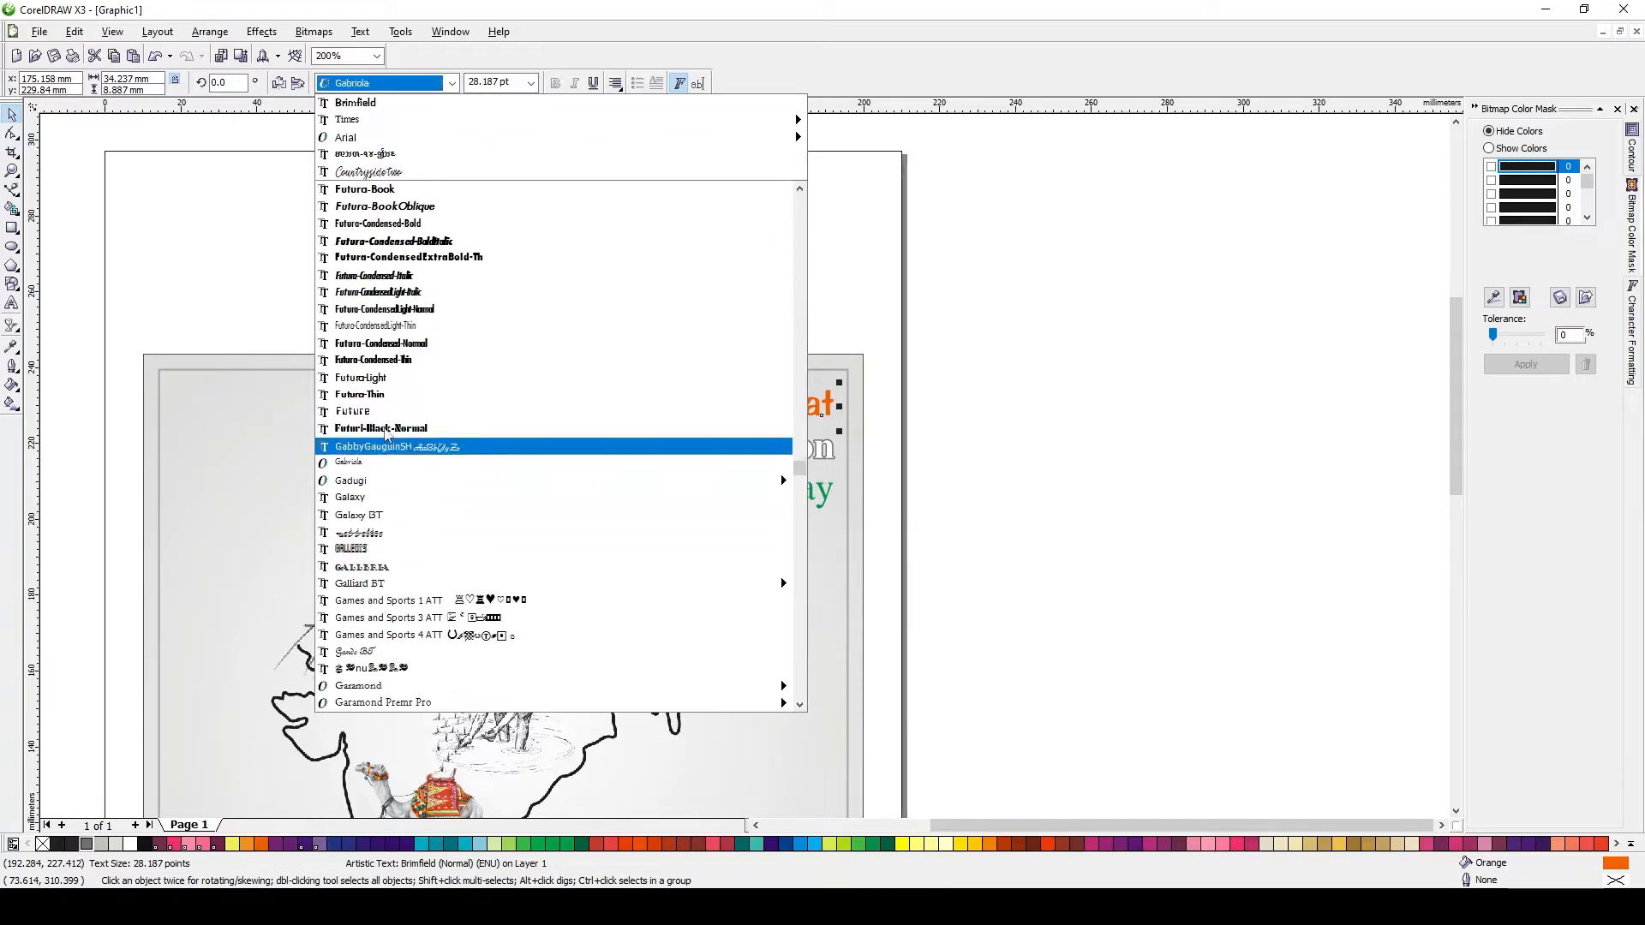
{"action": "scroll", "coordinate": [369, 548], "scroll_direction": "down", "scroll_amount": 5}
{"action": "scroll", "coordinate": [358, 568], "scroll_direction": "down", "scroll_amount": 8}
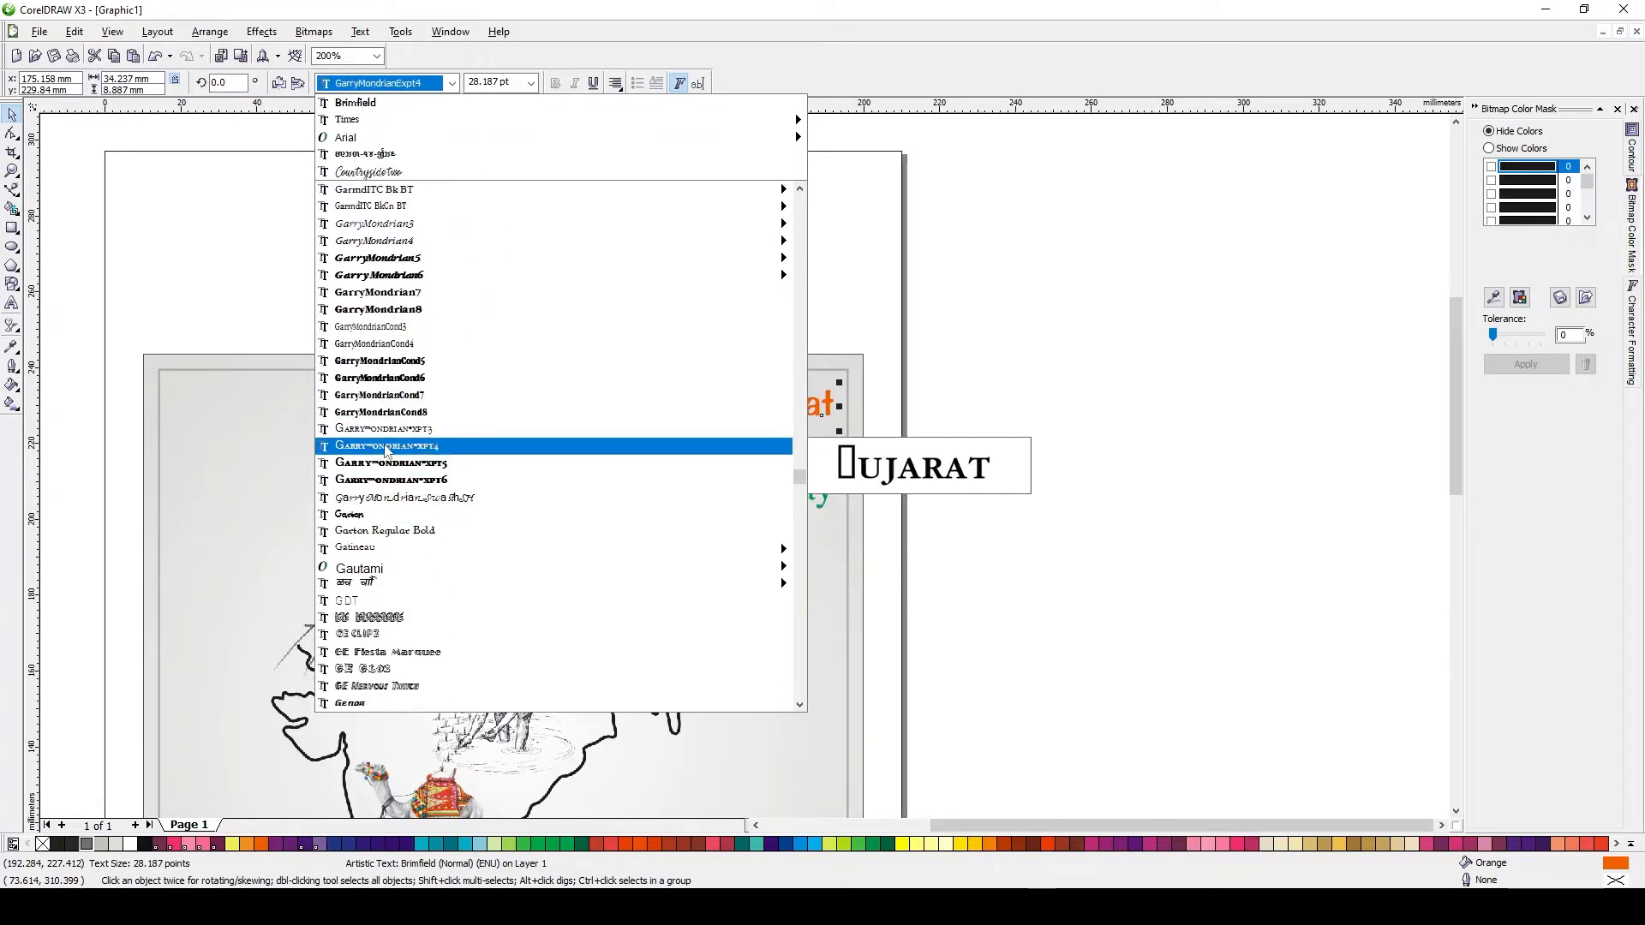
{"action": "scroll", "coordinate": [392, 576], "scroll_direction": "down", "scroll_amount": 4}
{"action": "scroll", "coordinate": [392, 575], "scroll_direction": "down", "scroll_amount": 3}
{"action": "mouse_move", "coordinate": [372, 467]}
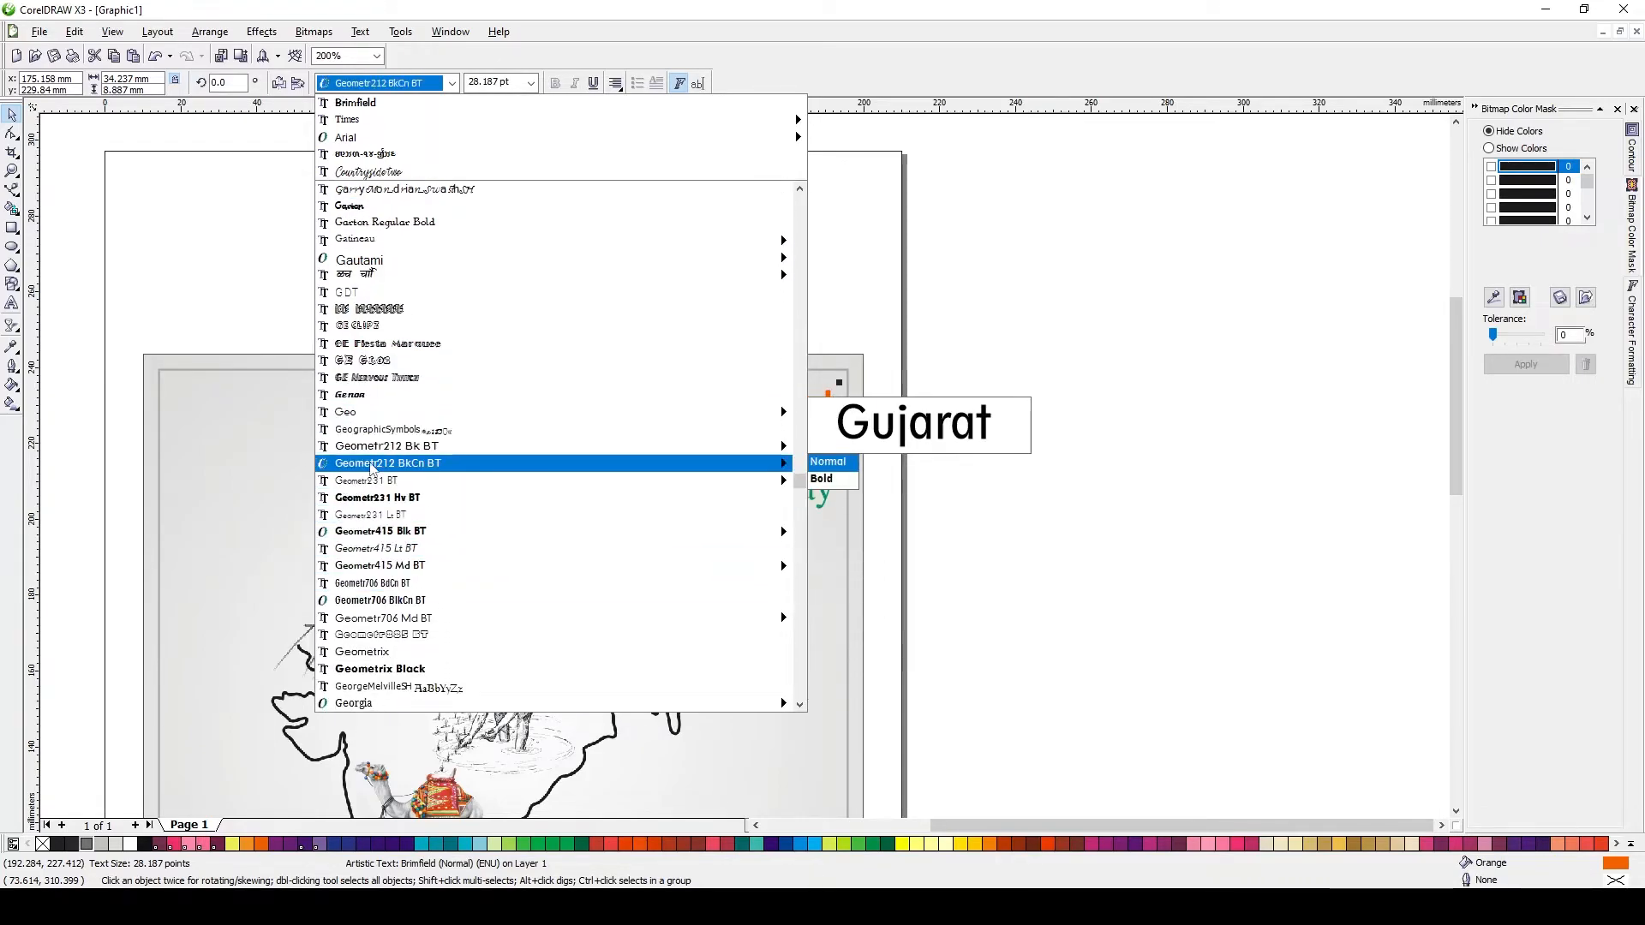
{"action": "scroll", "coordinate": [394, 604], "scroll_direction": "down", "scroll_amount": 10}
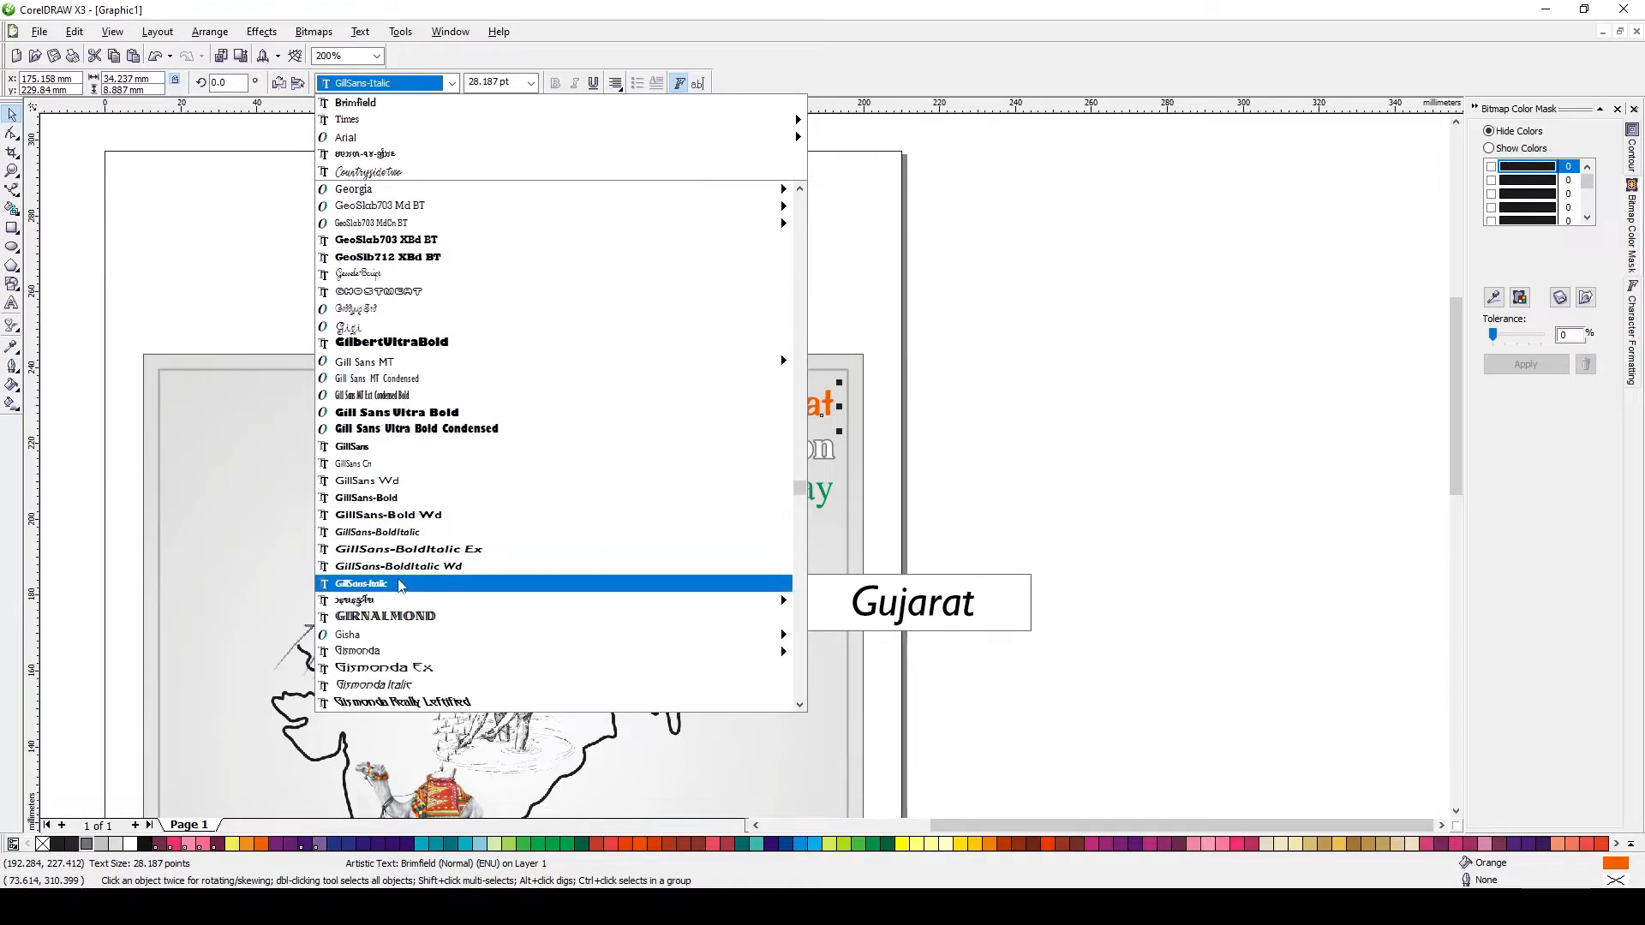
{"action": "scroll", "coordinate": [400, 585], "scroll_direction": "down", "scroll_amount": 12}
{"action": "type", "text": "N"}
{"action": "scroll", "coordinate": [426, 545], "scroll_direction": "down", "scroll_amount": 7}
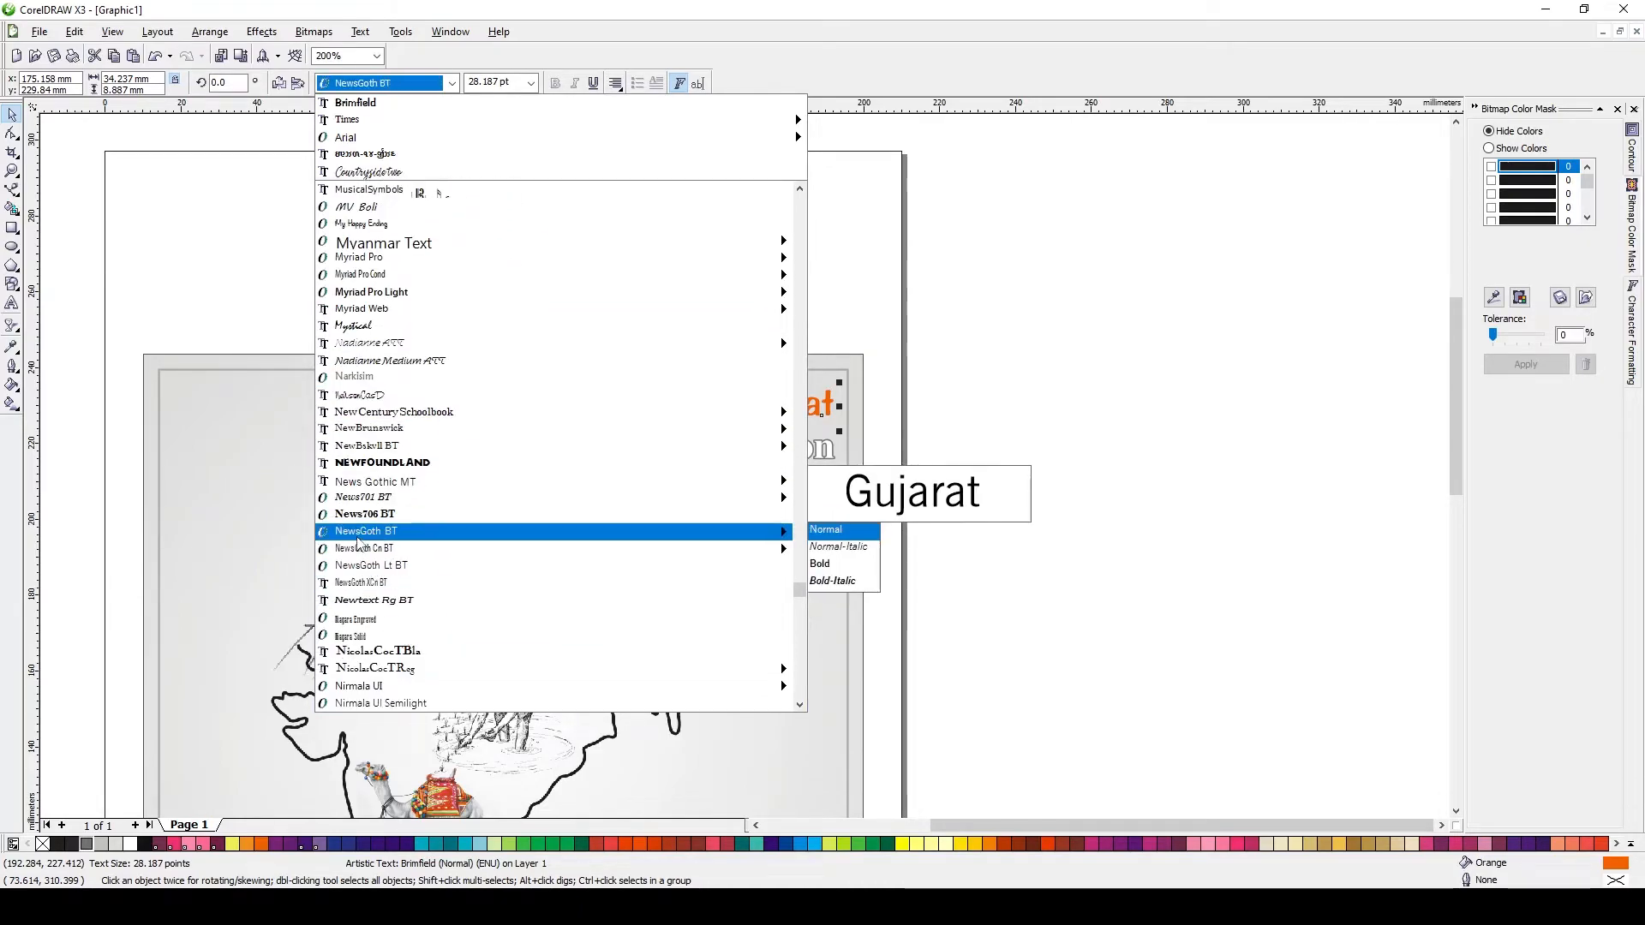
{"action": "left_click", "coordinate": [820, 564]}
Change the font of the word "Foundation" to NewsGoth Lt BT.
{"action": "left_click", "coordinate": [745, 450]}
{"action": "left_click", "coordinate": [452, 82]}
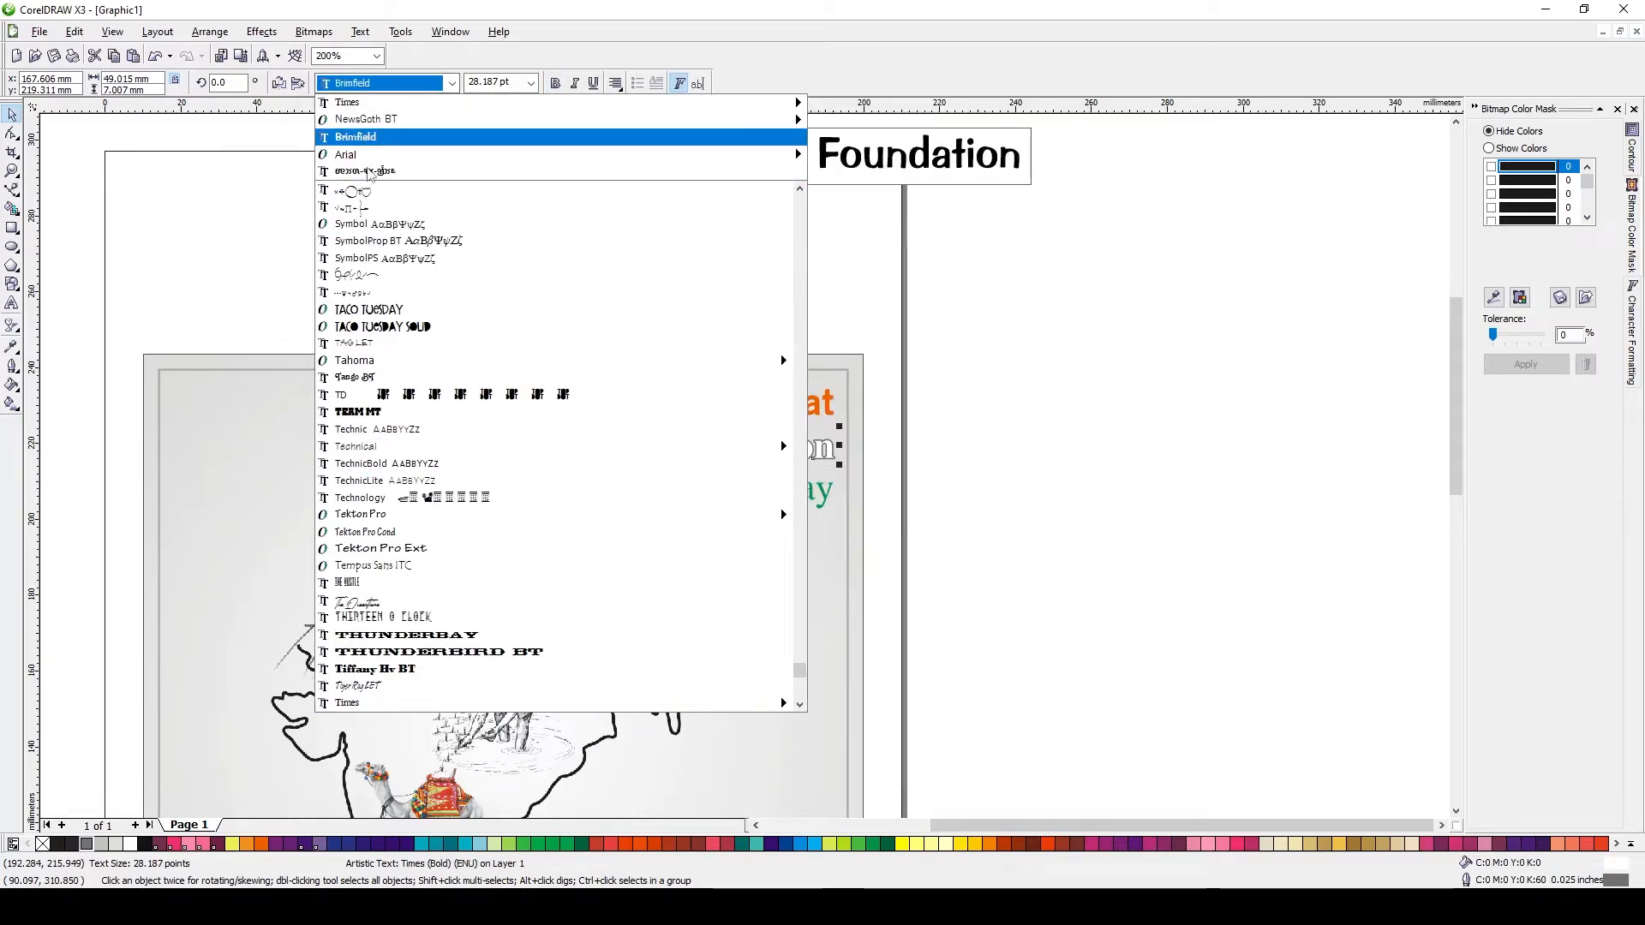
{"action": "scroll", "coordinate": [398, 512], "scroll_direction": "up", "scroll_amount": 20}
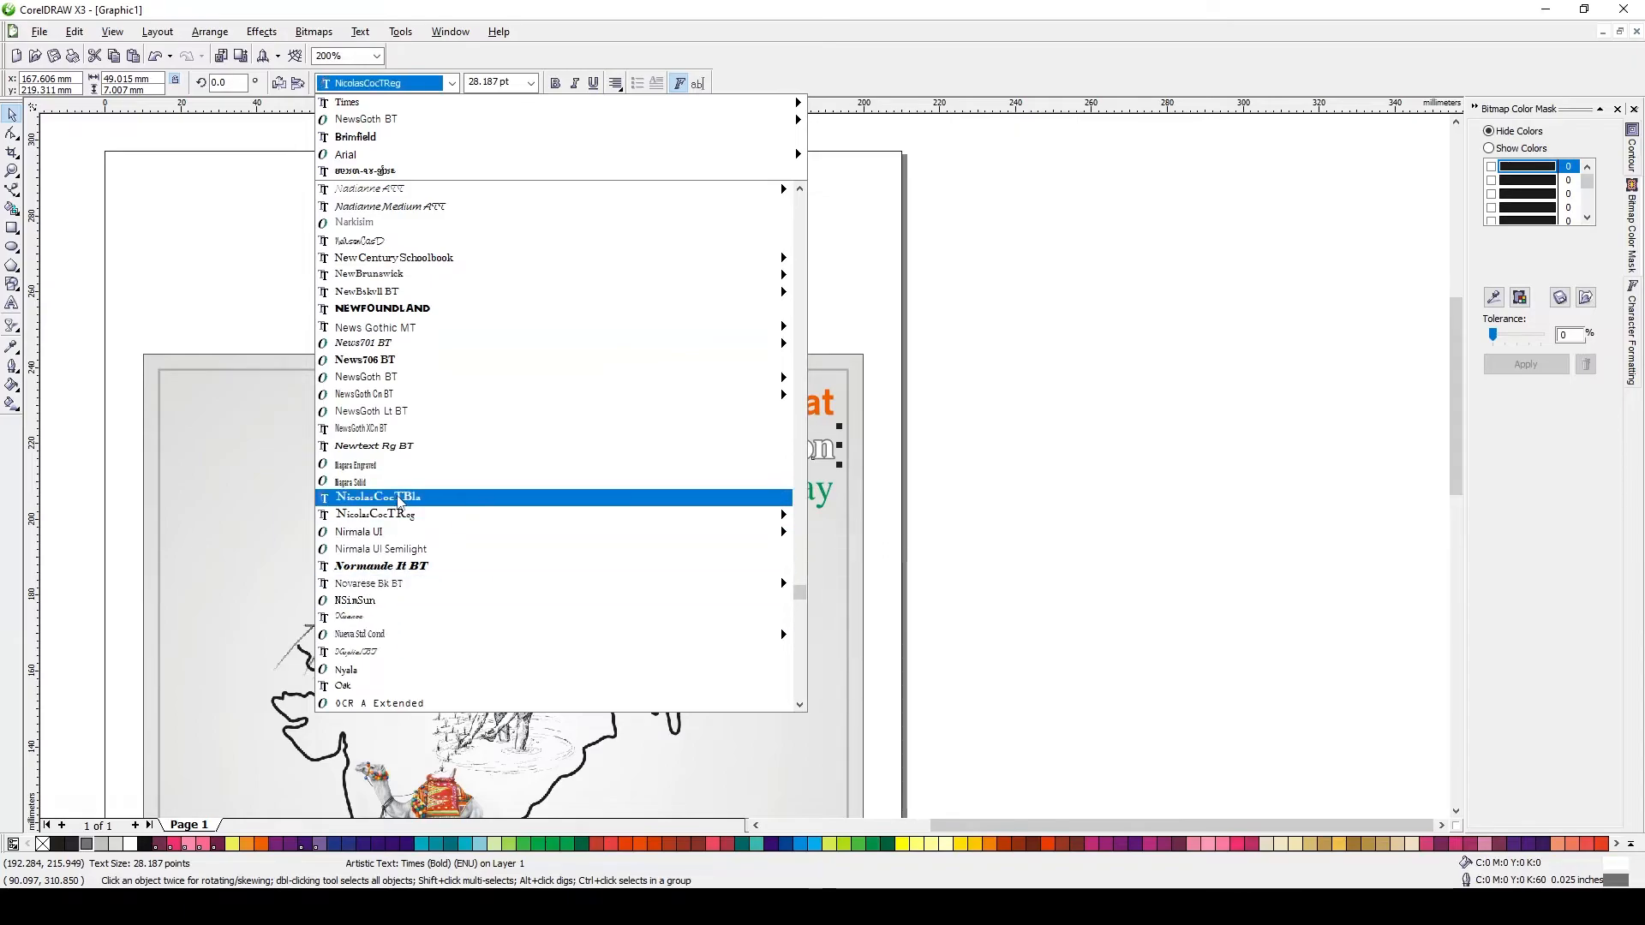
{"action": "left_click", "coordinate": [382, 412]}
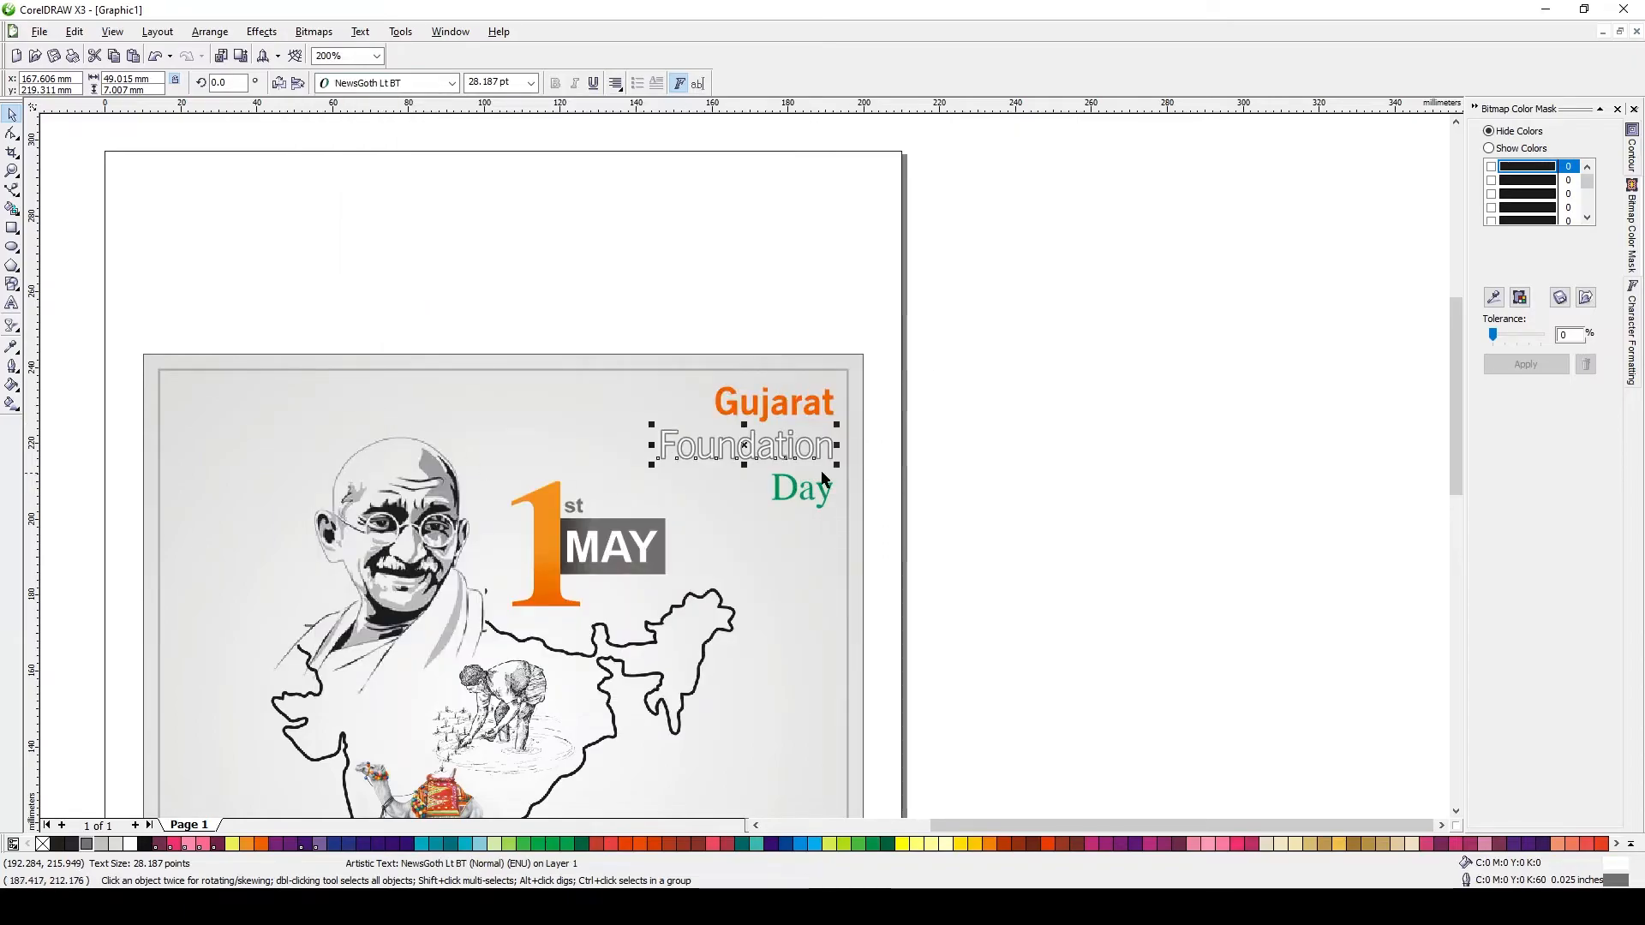
Change the font of the word "Day" to NewsGoth BT Bold.
{"action": "scroll", "coordinate": [902, 478], "scroll_direction": "up", "scroll_amount": 1}
{"action": "left_click", "coordinate": [696, 501]}
{"action": "left_click", "coordinate": [451, 83]}
{"action": "mouse_move", "coordinate": [353, 136]}
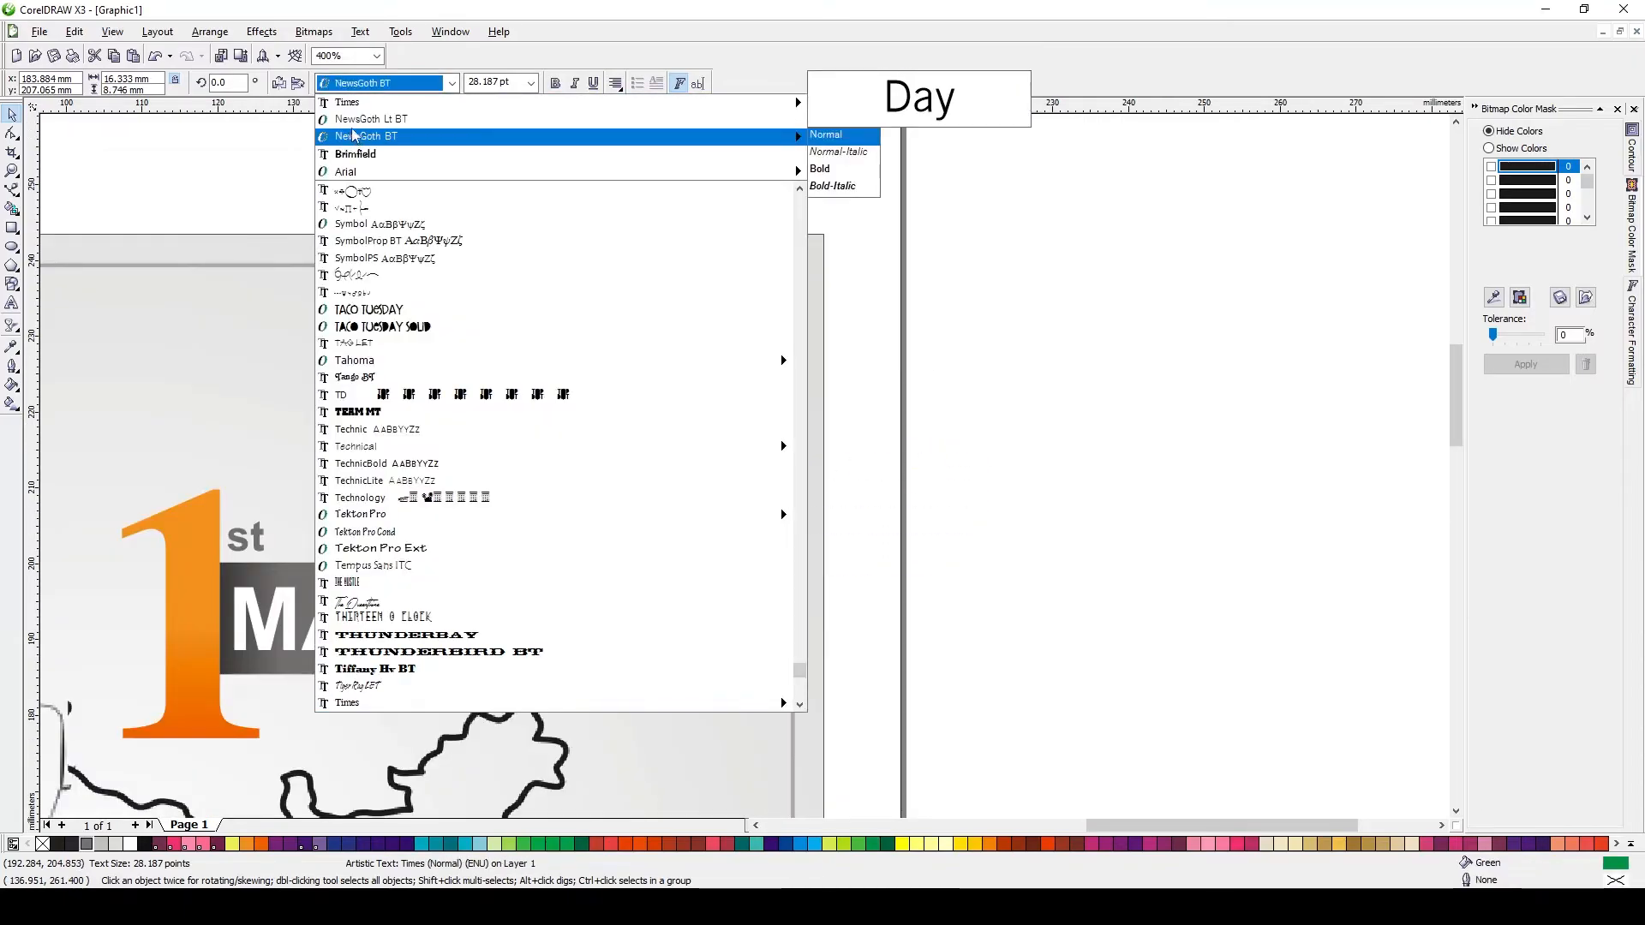
{"action": "left_click", "coordinate": [820, 169]}
{"action": "left_click_drag", "start_coordinate": [923, 245], "coordinate": [371, 566]}
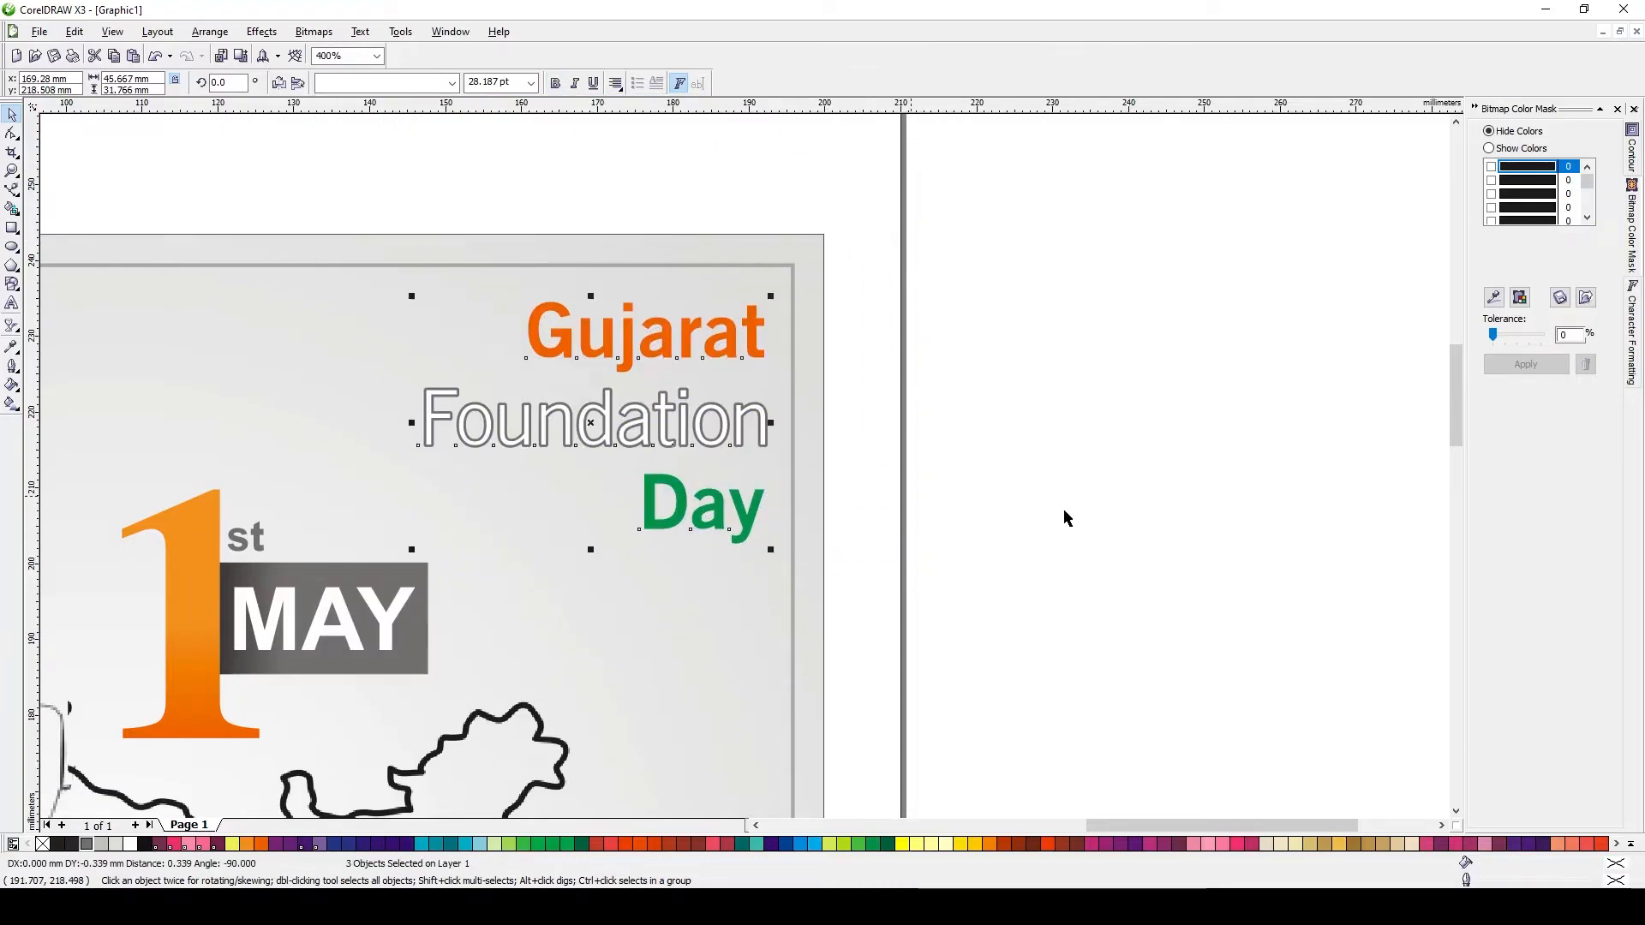
{"action": "left_click", "coordinate": [1063, 510]}
Delete the orange Gujarati date badge lying outside the page.
{"action": "key", "text": "F4"}
{"action": "left_click_drag", "start_coordinate": [174, 304], "coordinate": [400, 465]}
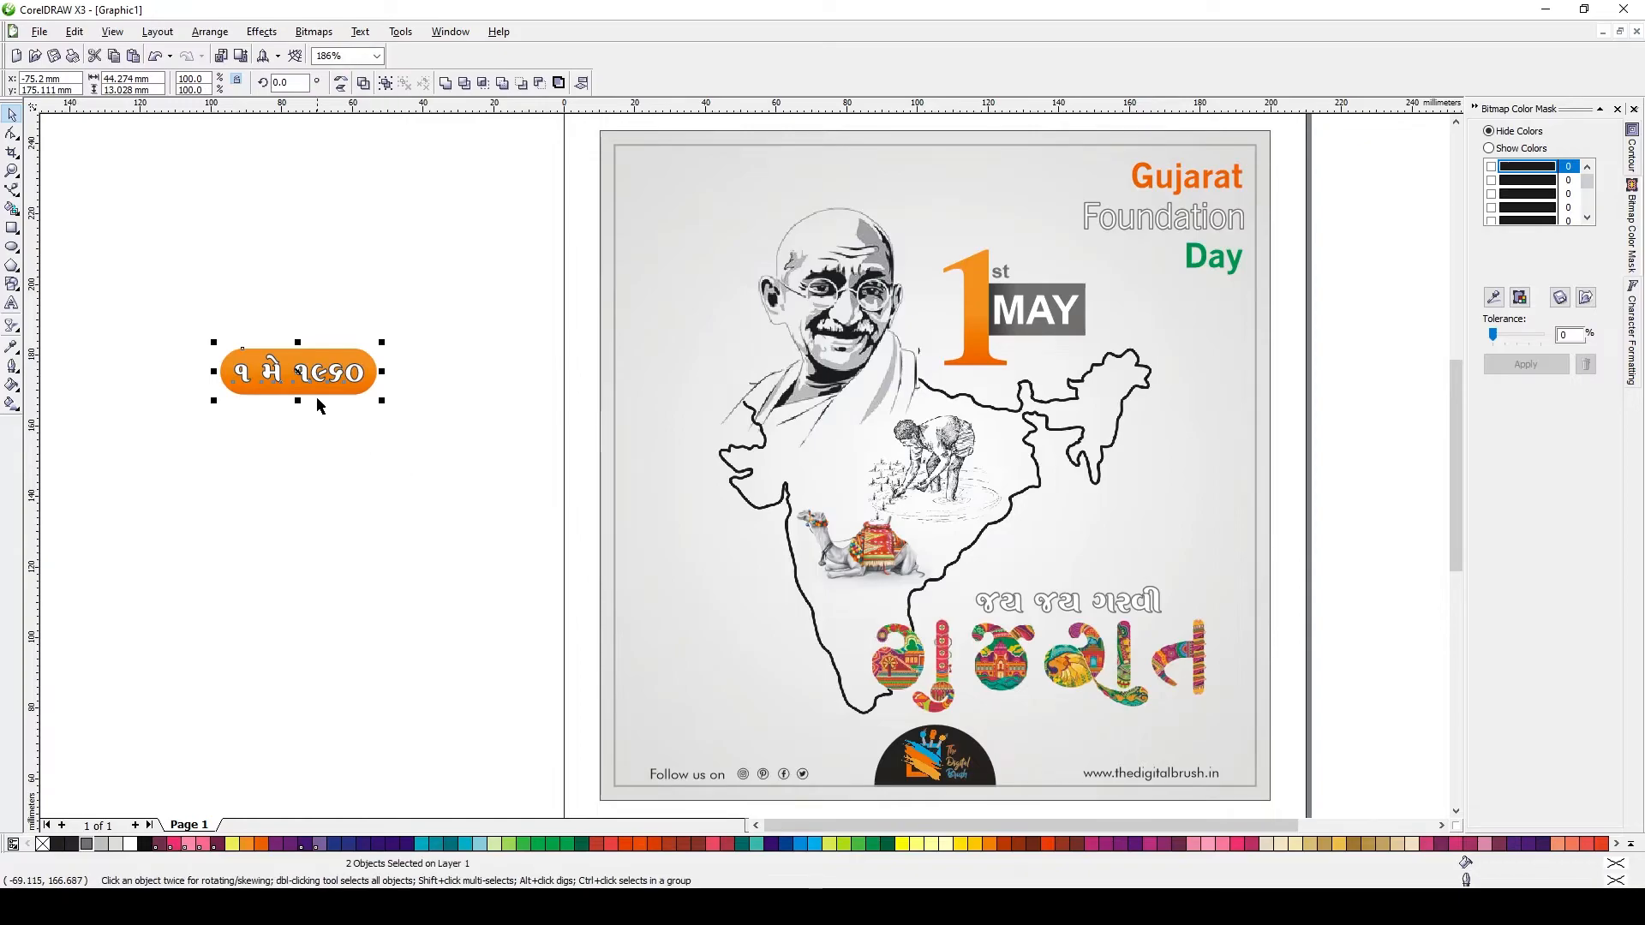
{"action": "left_click", "coordinate": [302, 485]}
{"action": "left_click_drag", "start_coordinate": [184, 321], "coordinate": [402, 463]}
{"action": "key", "text": "Delete"}
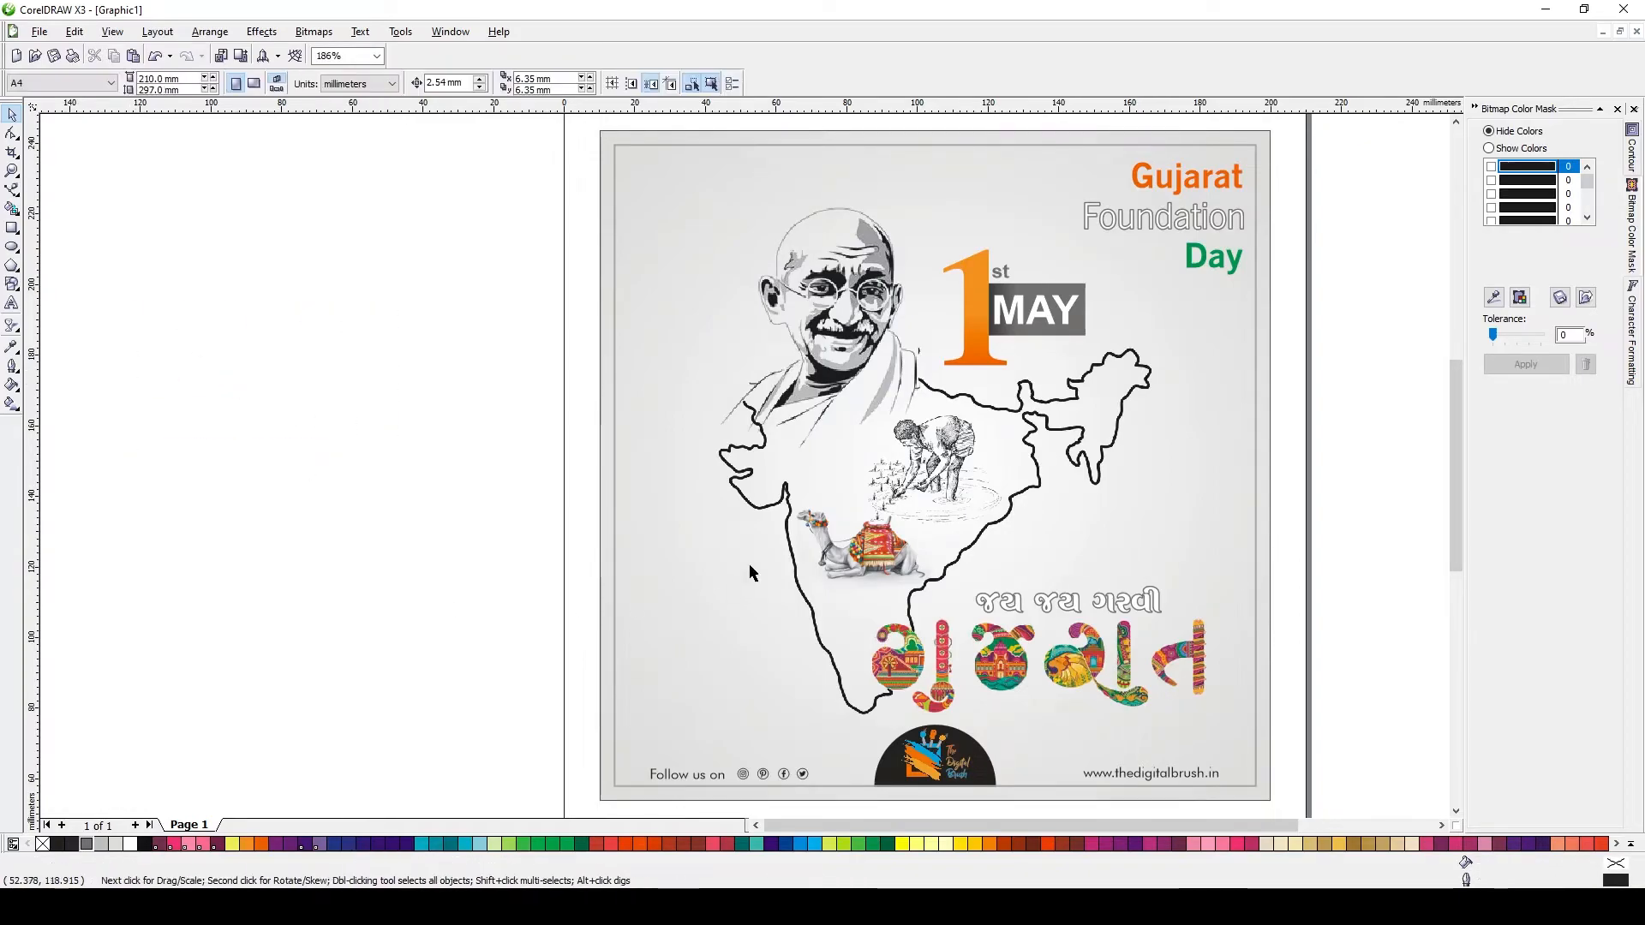
Fill the "જય જય ગરવી" line orange and make its outline white.
{"action": "scroll", "coordinate": [743, 456], "scroll_direction": "up", "scroll_amount": 1}
{"action": "scroll", "coordinate": [745, 669], "scroll_direction": "down", "scroll_amount": 1}
{"action": "left_click", "coordinate": [985, 357]}
{"action": "left_click", "coordinate": [1021, 454]}
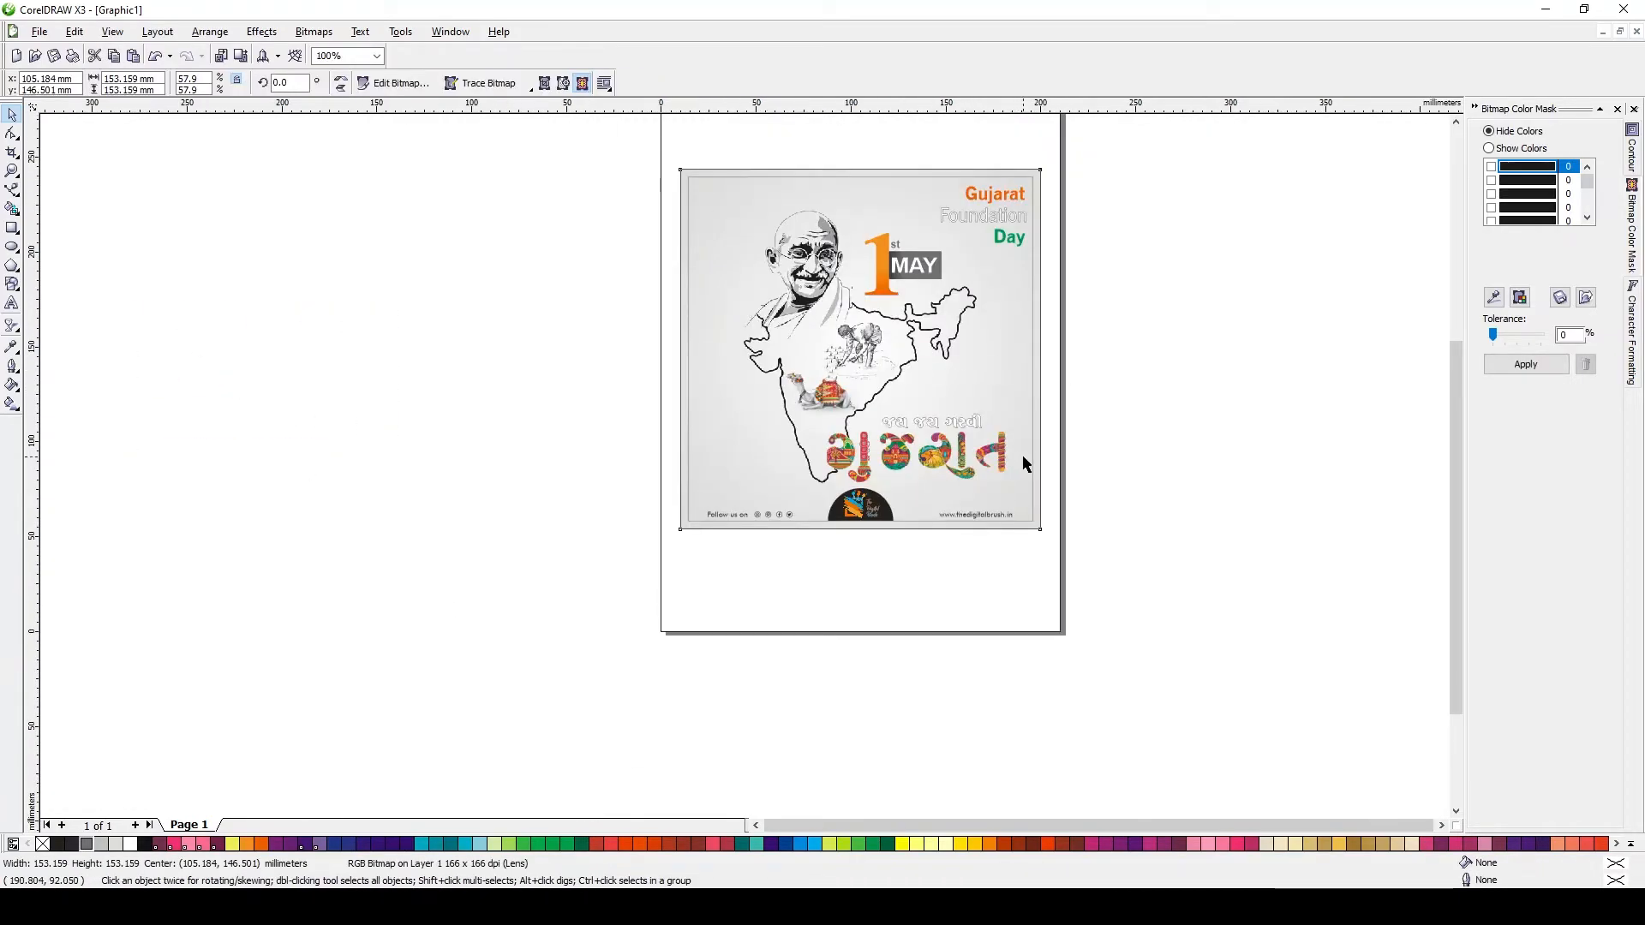
{"action": "scroll", "coordinate": [929, 445], "scroll_direction": "up", "scroll_amount": 1}
{"action": "left_click", "coordinate": [756, 428]}
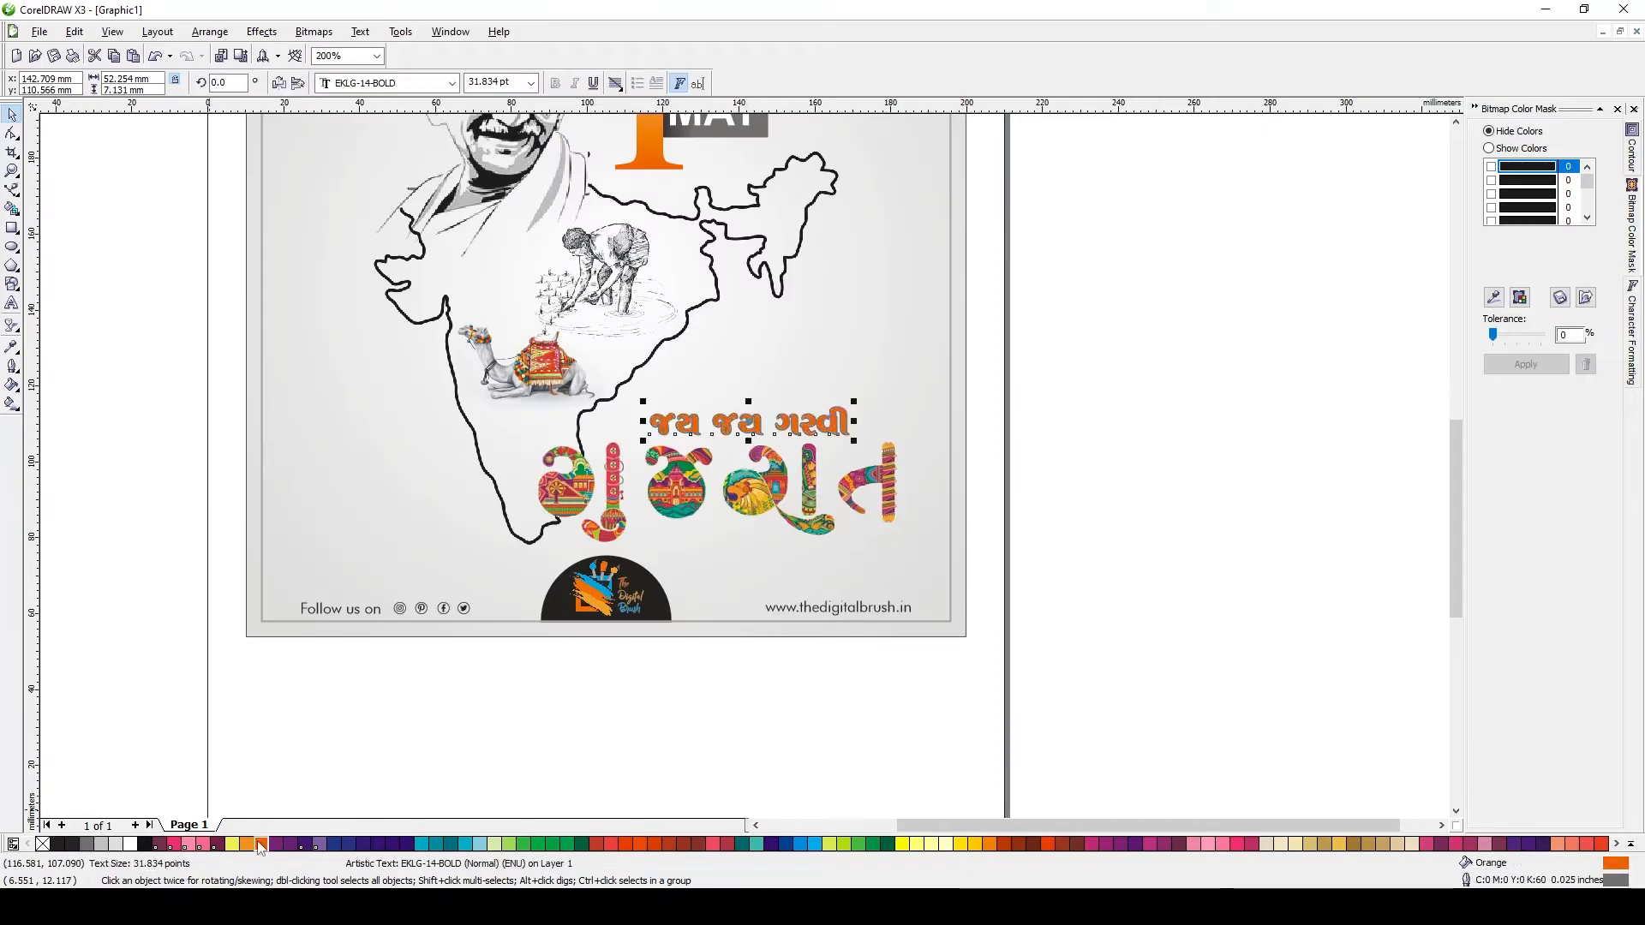
{"action": "right_click", "coordinate": [127, 844]}
{"action": "left_click", "coordinate": [1164, 341]}
Fill the "જય જય ગરવી" line with black.
{"action": "scroll", "coordinate": [692, 561], "scroll_direction": "down", "scroll_amount": 1}
{"action": "scroll", "coordinate": [743, 382], "scroll_direction": "up", "scroll_amount": 1}
{"action": "left_click", "coordinate": [702, 604]}
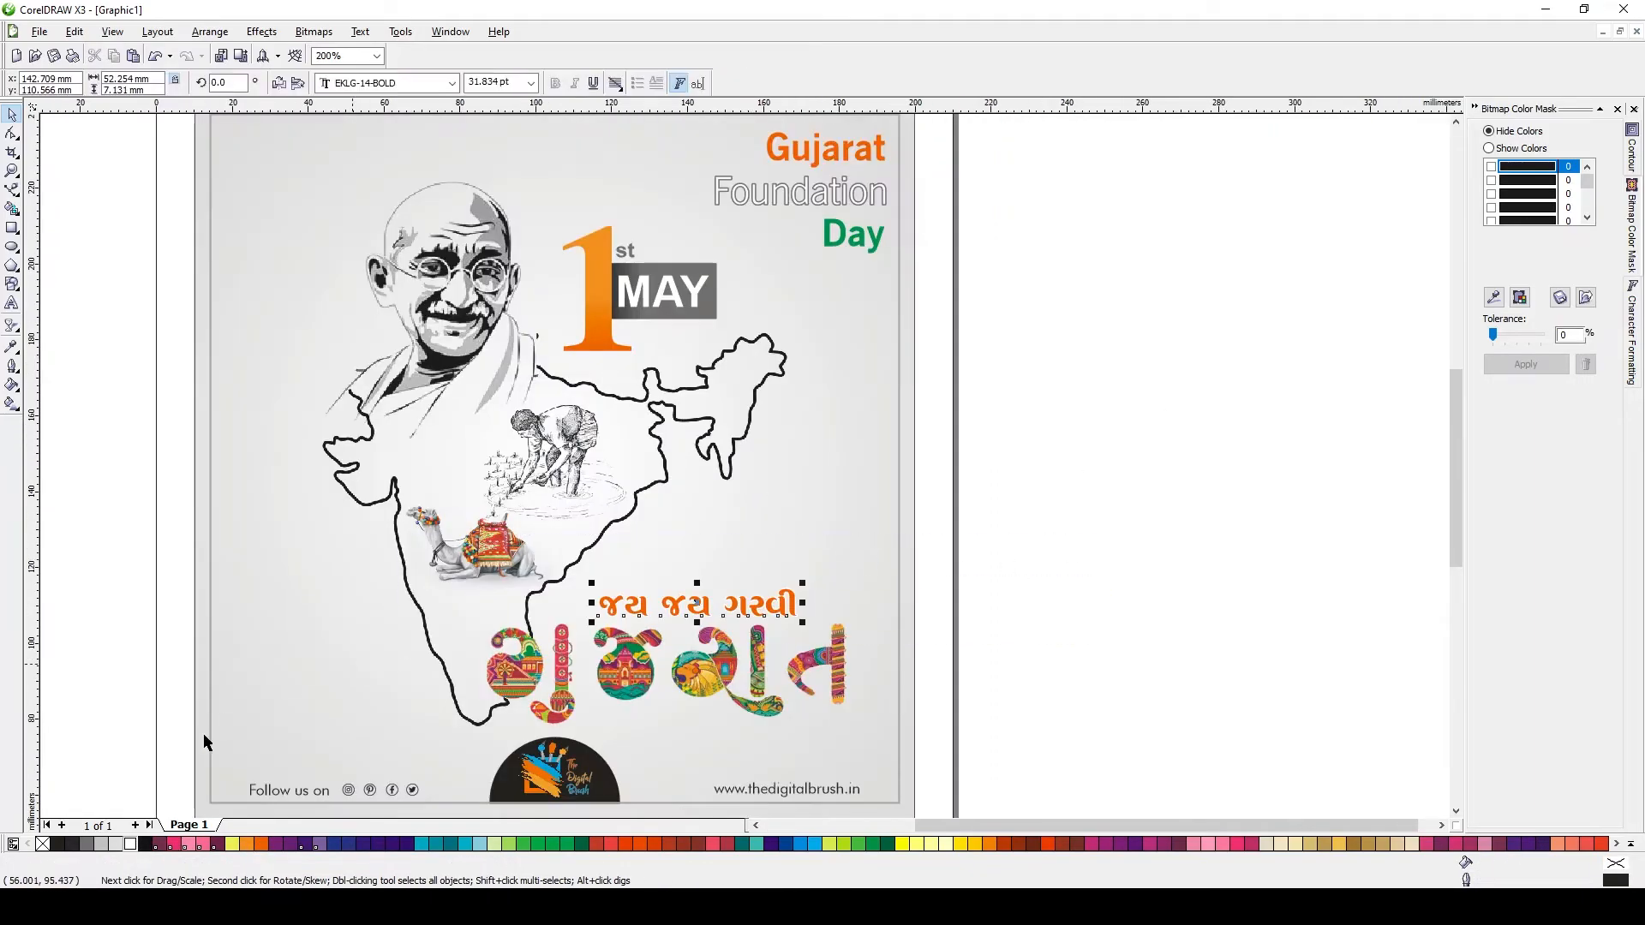
{"action": "left_click", "coordinate": [58, 844]}
{"action": "left_click", "coordinate": [1063, 526]}
Tint the outer end of the poster background's radial gradient with a light sand colour.
{"action": "scroll", "coordinate": [1062, 526], "scroll_direction": "down", "scroll_amount": 1}
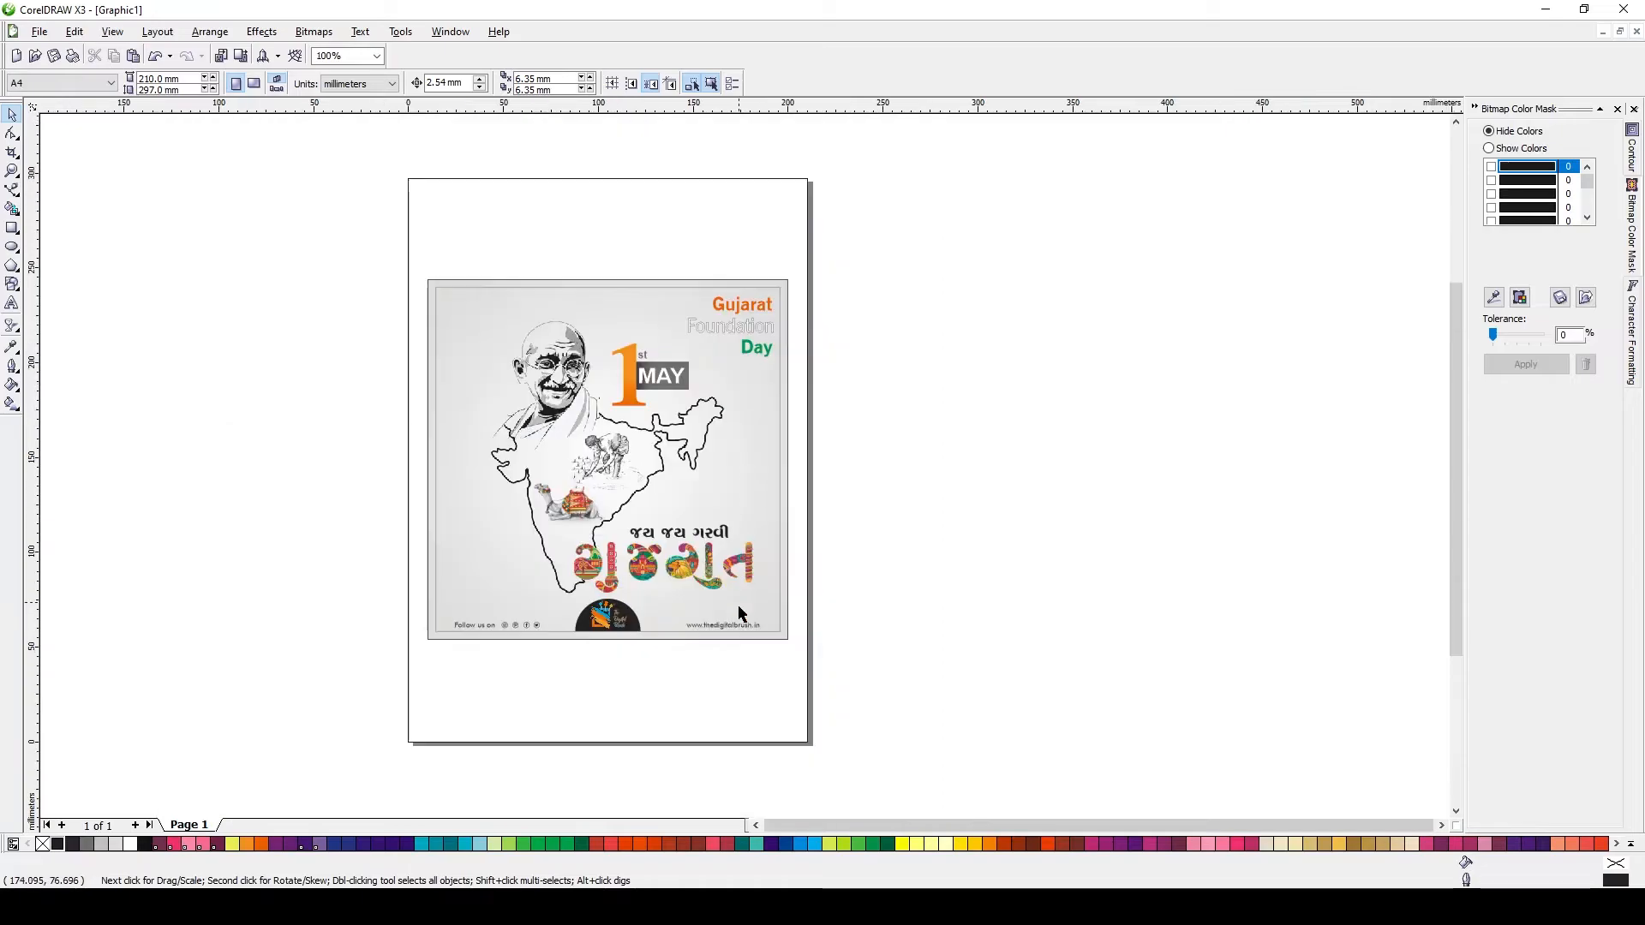
{"action": "left_click", "coordinate": [786, 632]}
{"action": "key", "text": "g"}
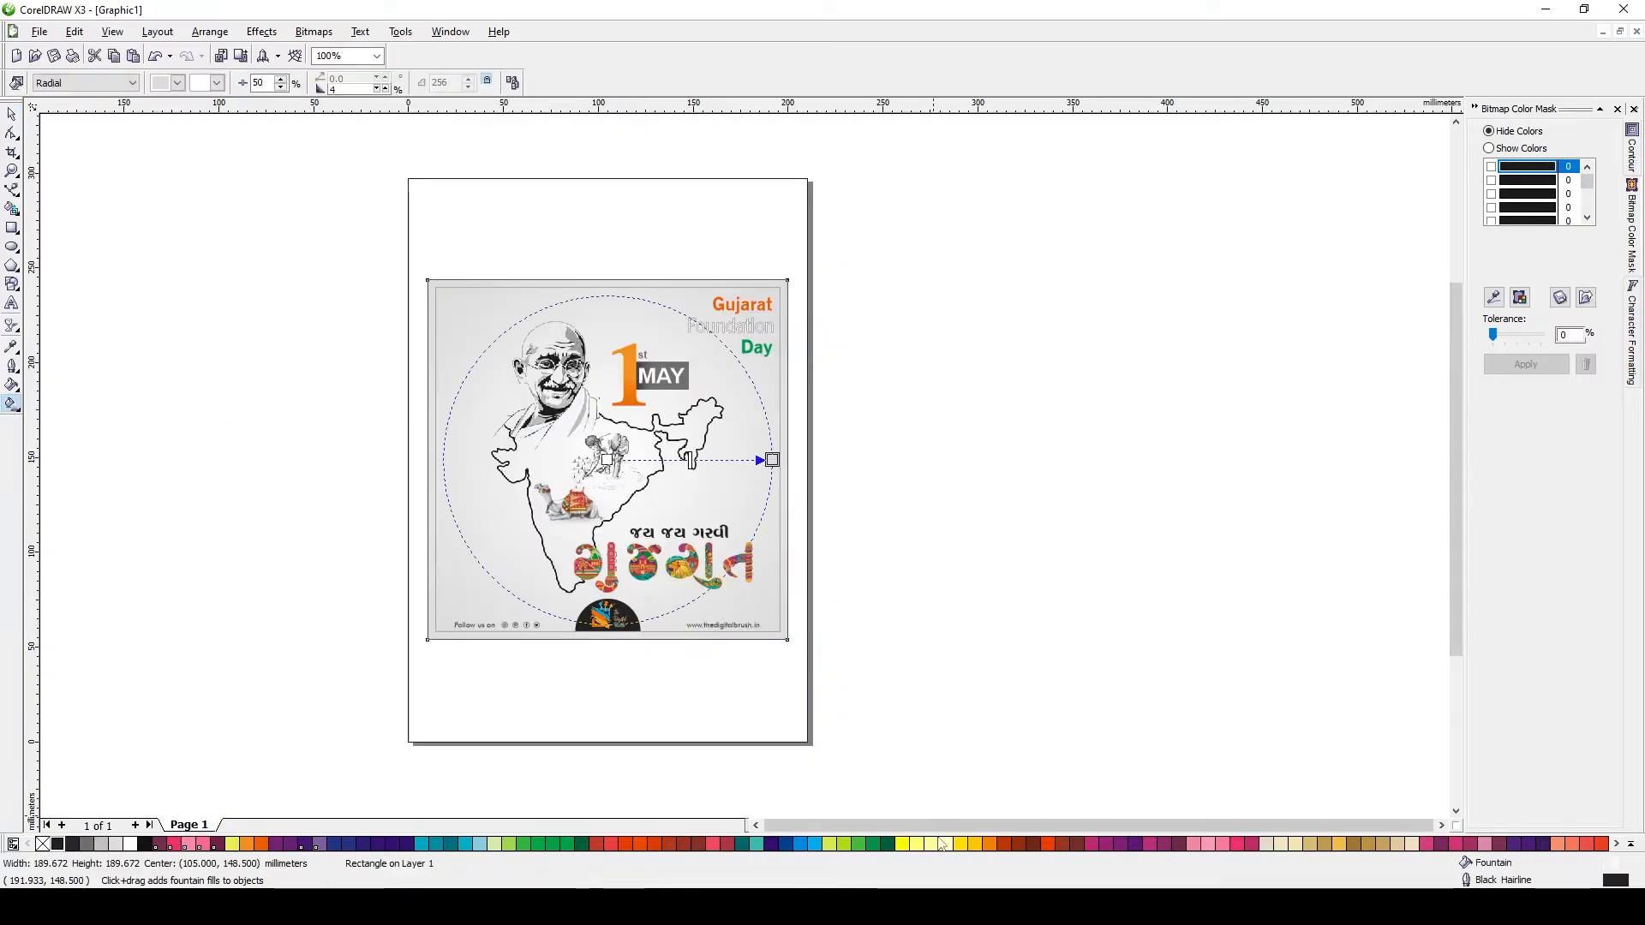
{"action": "left_click", "coordinate": [1294, 844]}
{"action": "key", "text": "space"}
{"action": "left_click", "coordinate": [907, 481]}
Try pale yellow for the outer colour of the background's radial gradient, then settle on a pale cream.
{"action": "scroll", "coordinate": [660, 387], "scroll_direction": "up", "scroll_amount": 1}
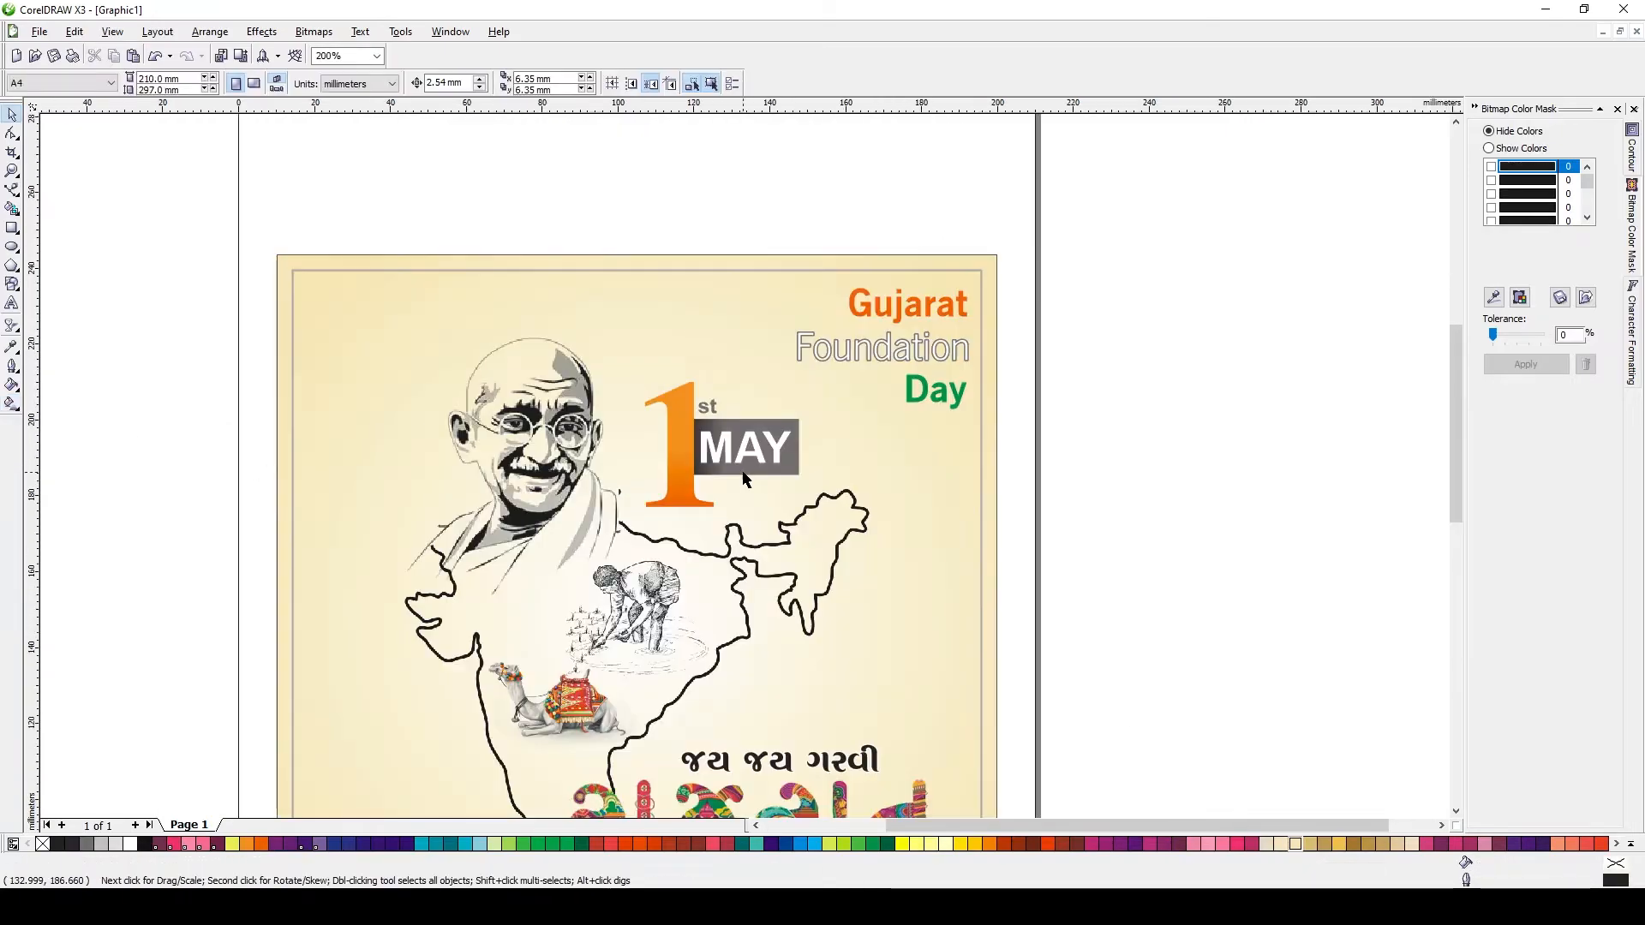
{"action": "left_click", "coordinate": [986, 441]}
{"action": "scroll", "coordinate": [990, 436], "scroll_direction": "down", "scroll_amount": 1}
{"action": "key", "text": "g"}
{"action": "left_click", "coordinate": [932, 844]}
{"action": "key", "text": "ctrl+z"}
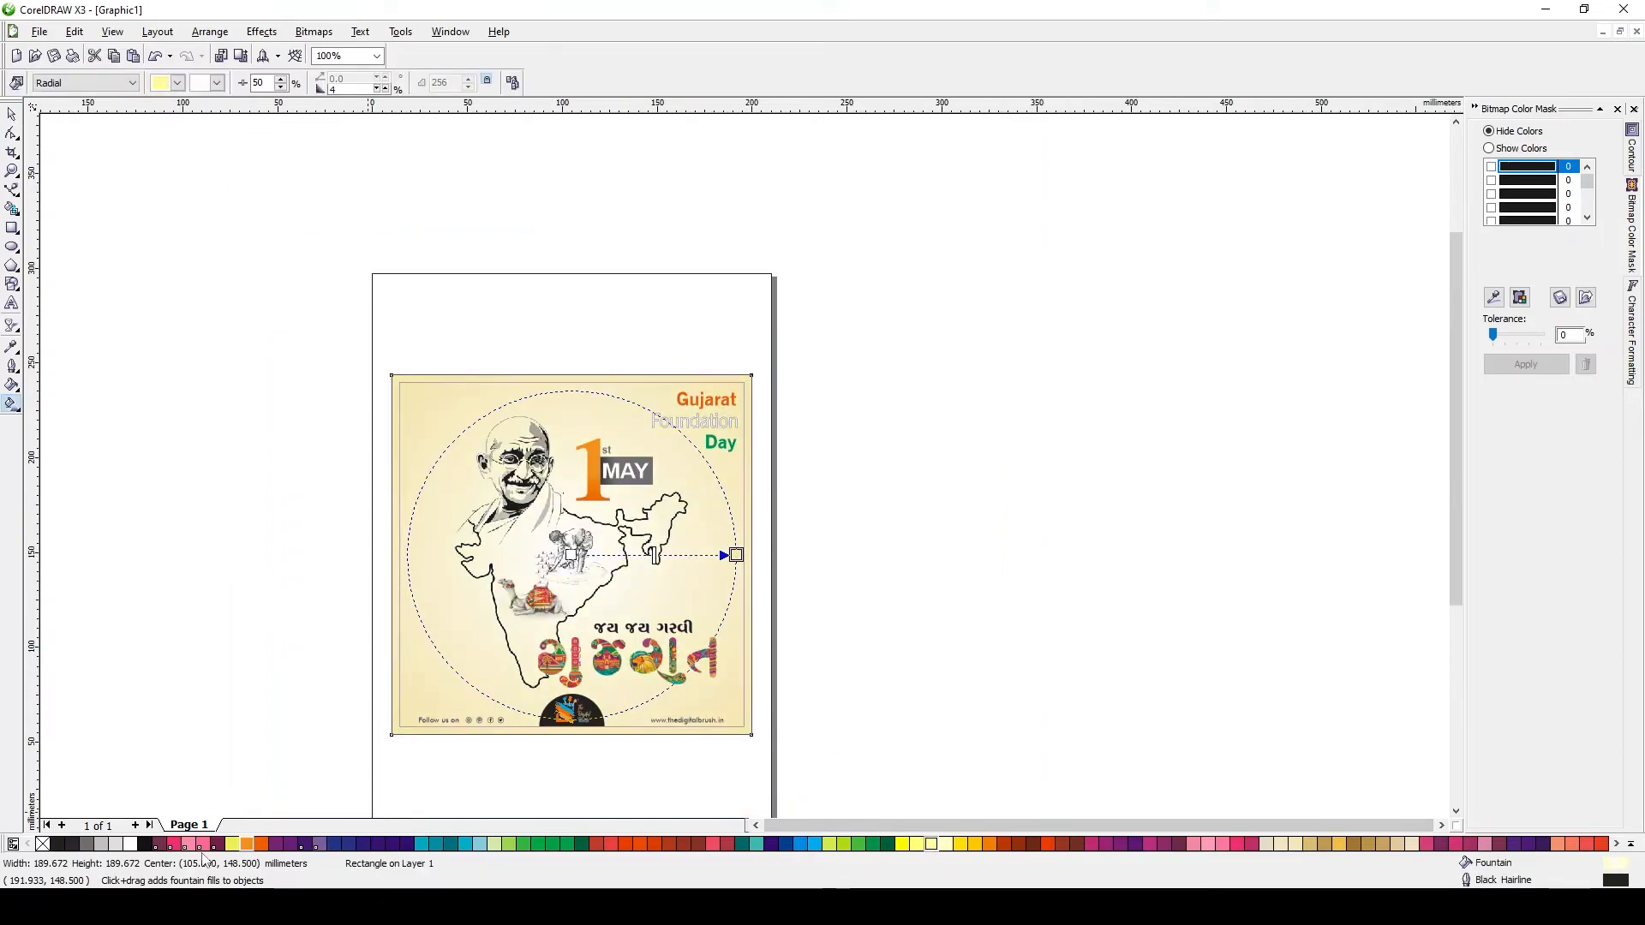
{"action": "left_click", "coordinate": [1292, 847]}
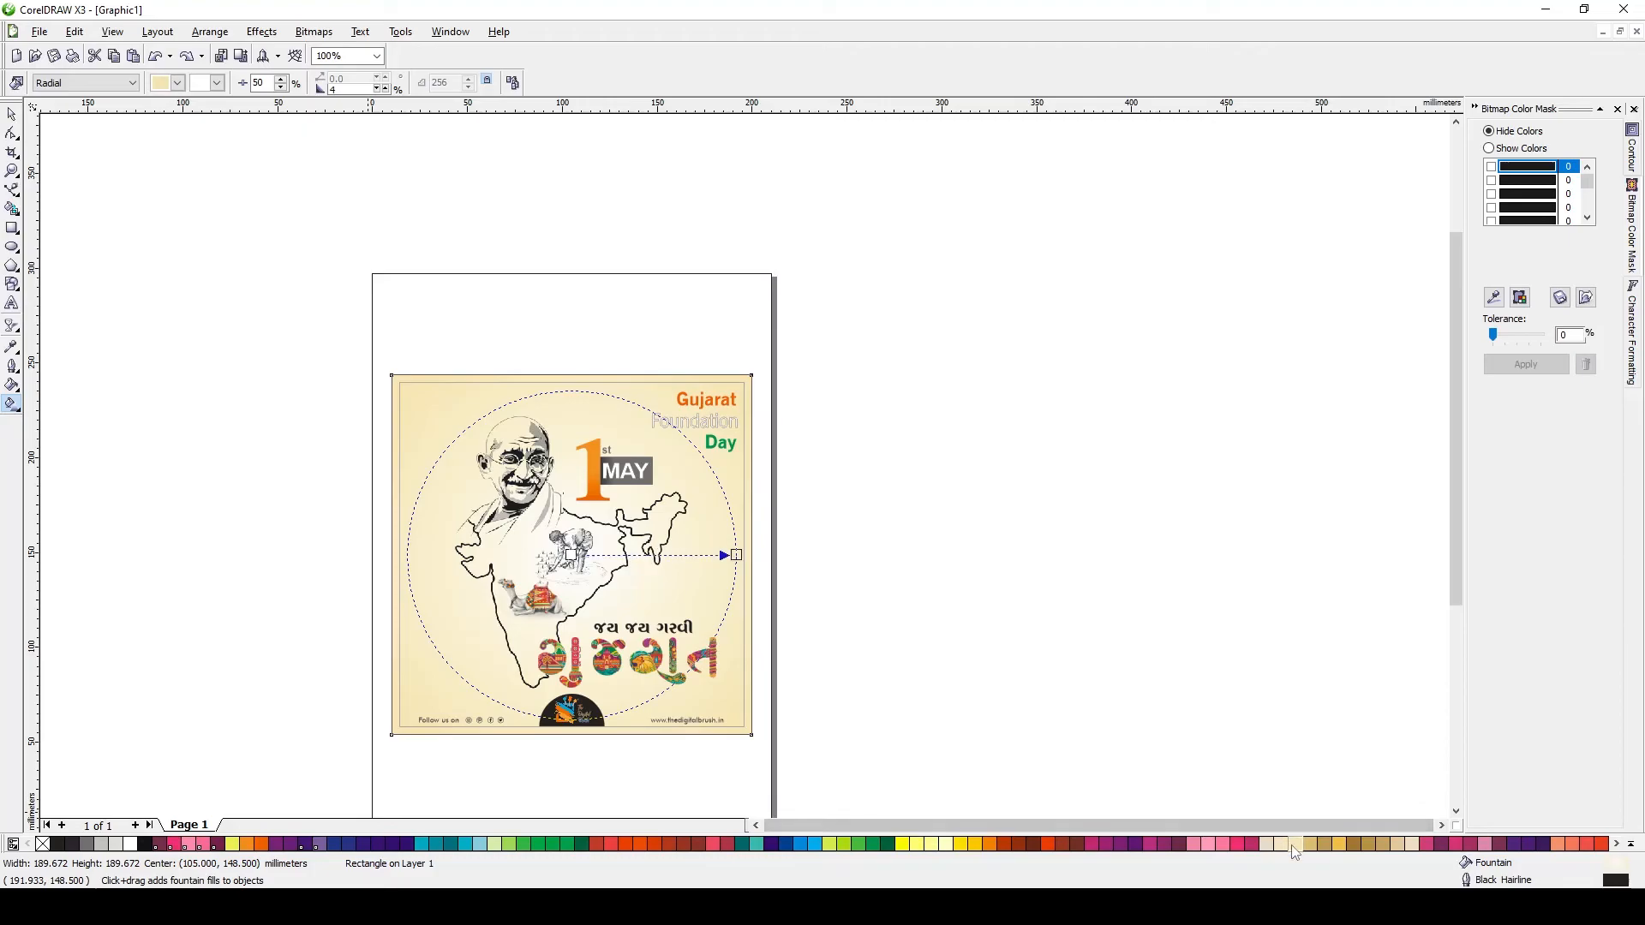
{"action": "left_click", "coordinate": [1631, 846]}
{"action": "left_click", "coordinate": [1049, 843]}
{"action": "left_click", "coordinate": [689, 591]}
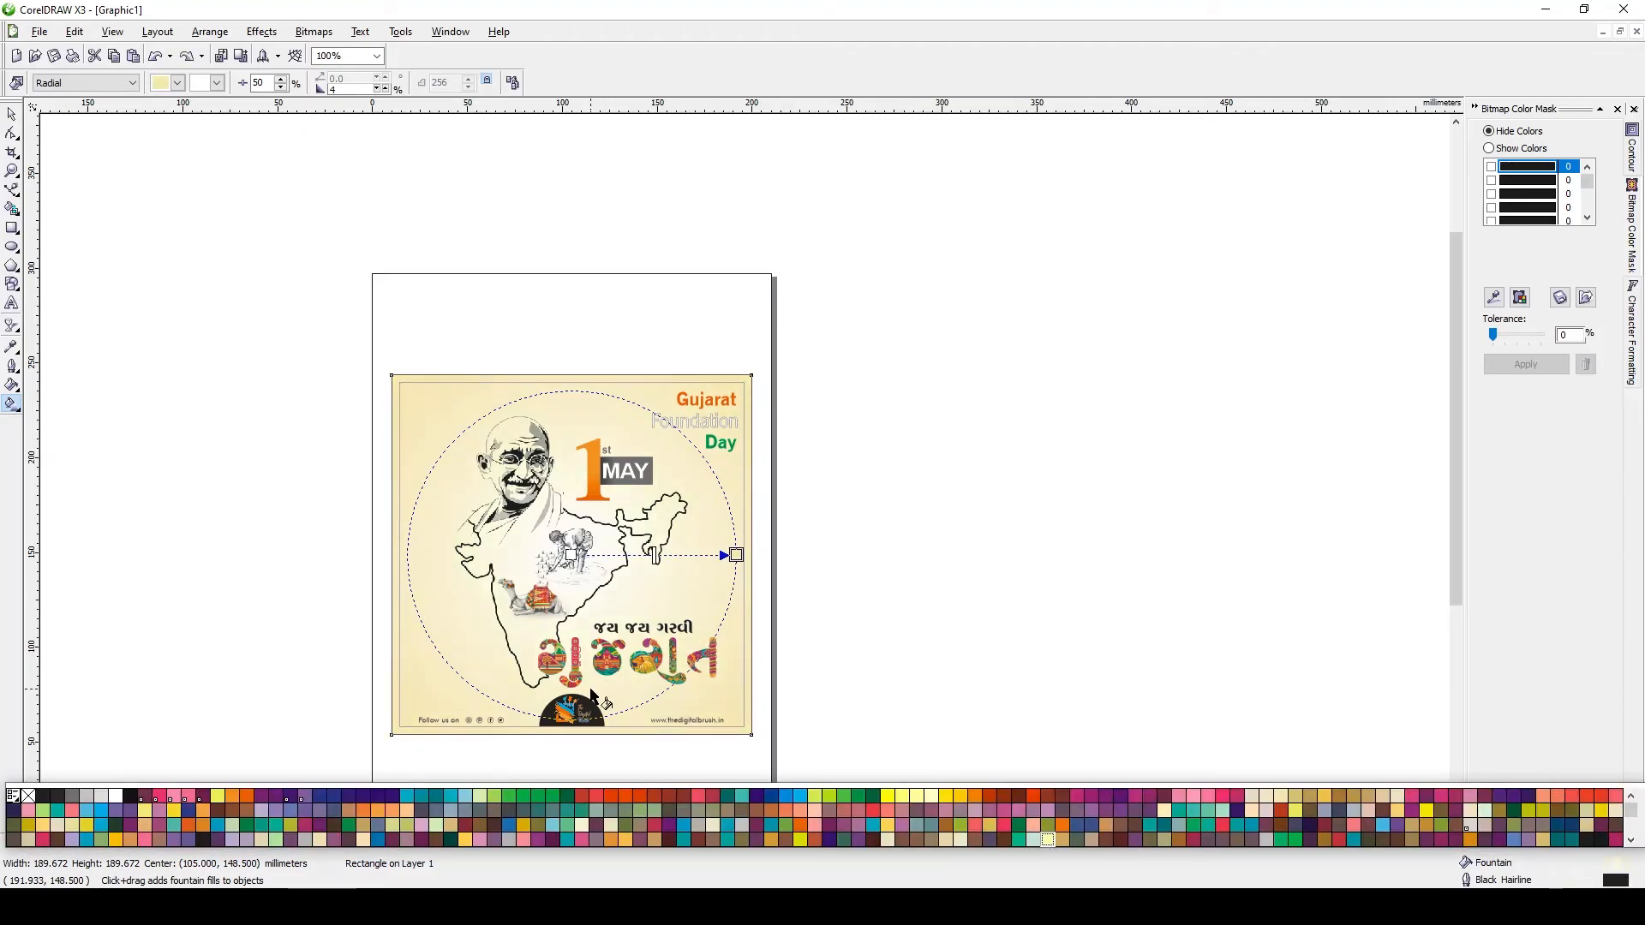
{"action": "left_click", "coordinate": [11, 114]}
Recolour the outline of the word "Foundation" golden brown.
{"action": "scroll", "coordinate": [690, 423], "scroll_direction": "up", "scroll_amount": 3}
{"action": "left_click", "coordinate": [745, 463]}
{"action": "scroll", "coordinate": [746, 463], "scroll_direction": "down", "scroll_amount": 1}
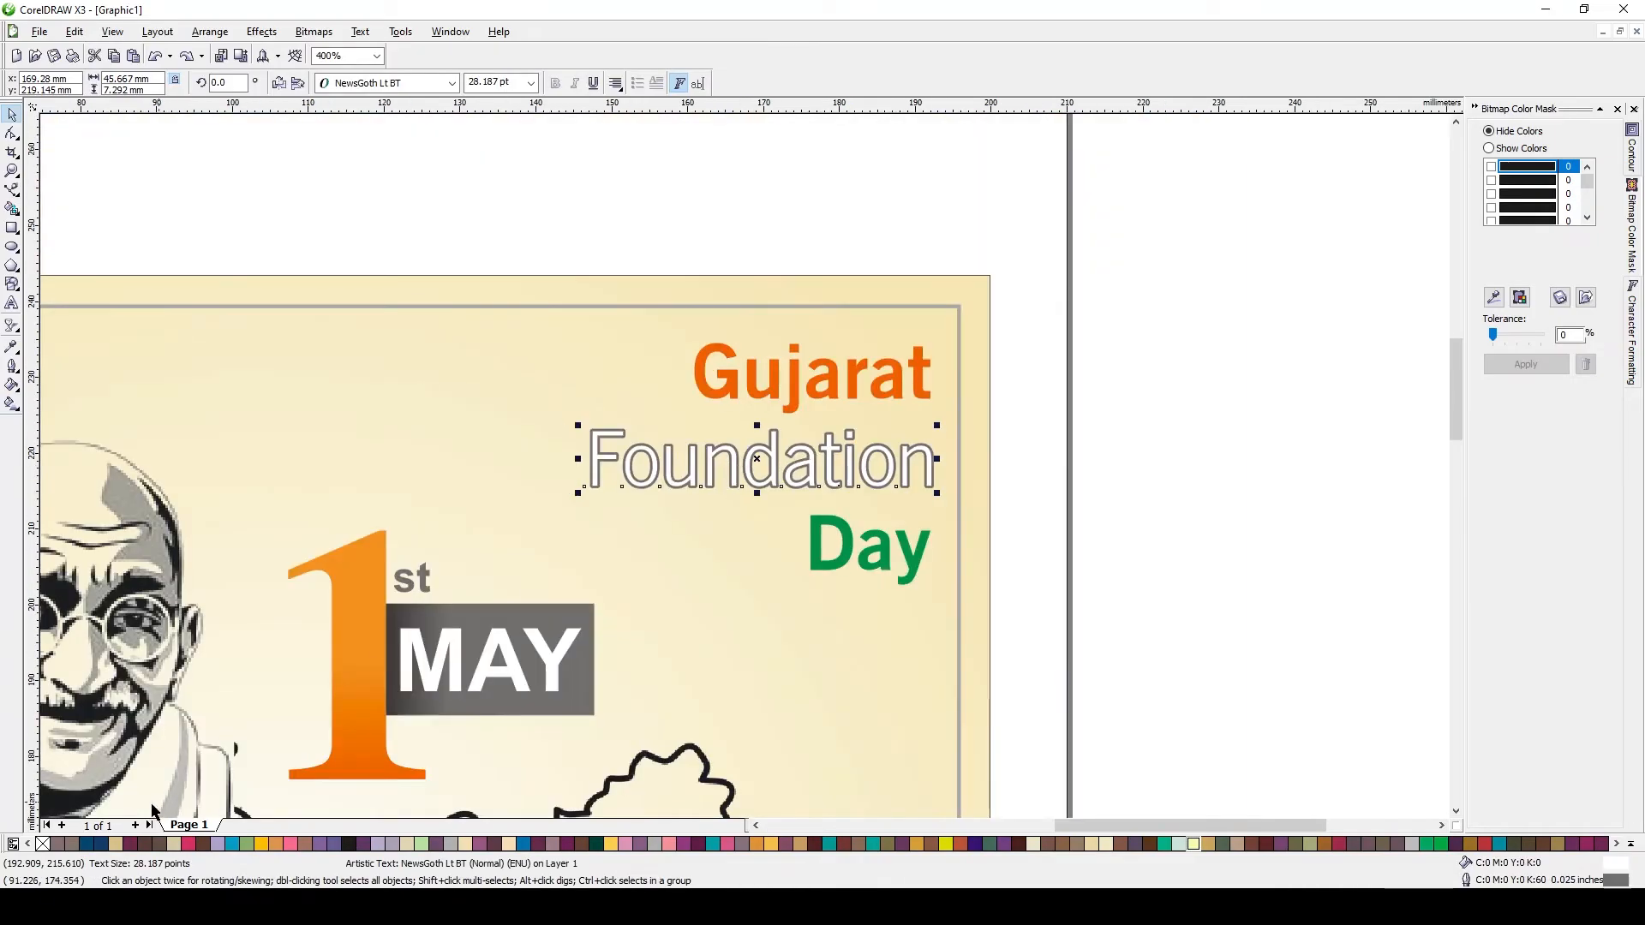
{"action": "left_click", "coordinate": [1615, 835]}
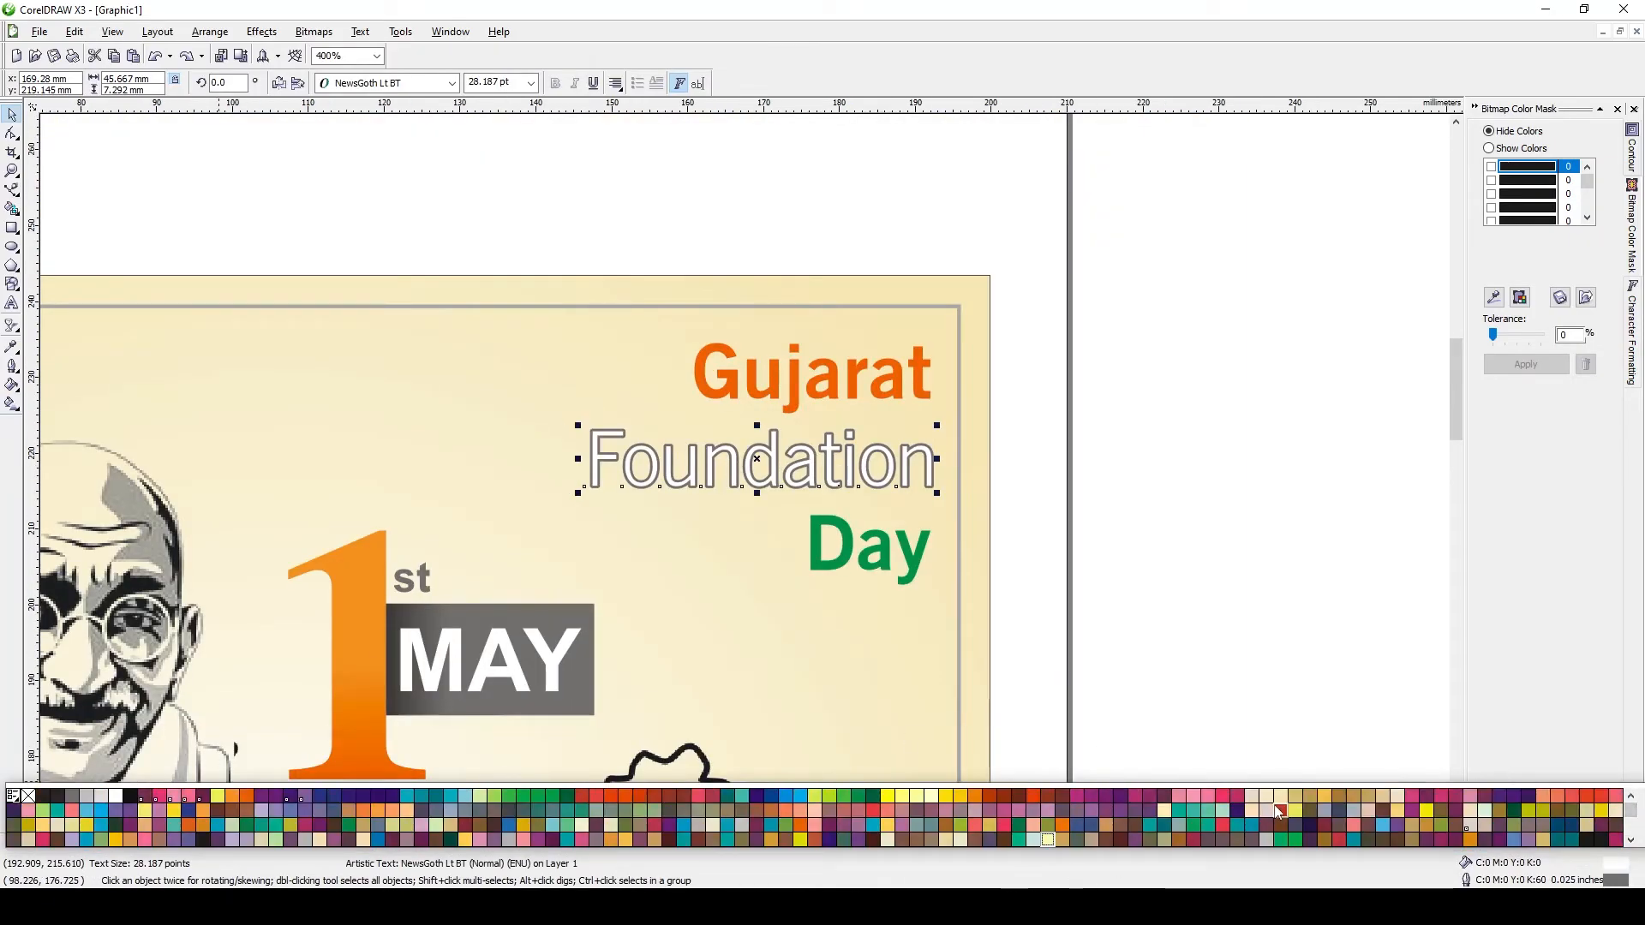
{"action": "right_click", "coordinate": [1340, 799]}
{"action": "key", "text": "Escape"}
{"action": "left_click_drag", "start_coordinate": [948, 429], "coordinate": [553, 693]}
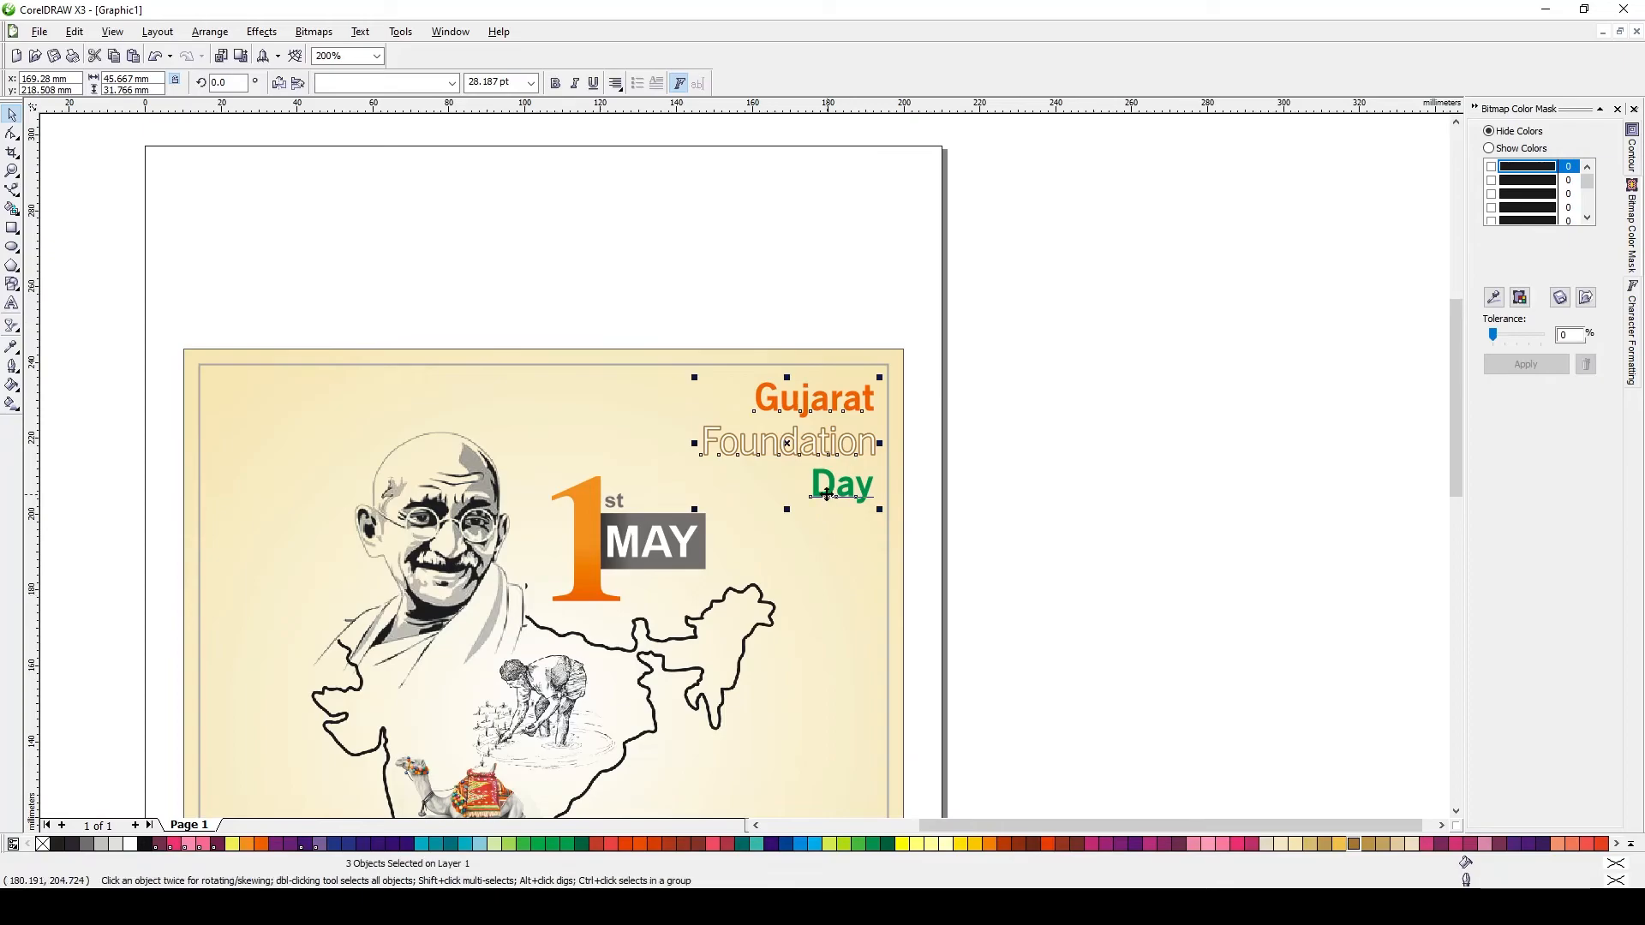
{"action": "scroll", "coordinate": [553, 693], "scroll_direction": "down", "scroll_amount": 1}
{"action": "scroll", "coordinate": [795, 403], "scroll_direction": "up", "scroll_amount": 1}
Set the pale end of the "MAY" box's linear gradient to cream, fading from brown.
{"action": "left_click", "coordinate": [791, 458], "text": "ctrl"}
{"action": "scroll", "coordinate": [798, 456], "scroll_direction": "up", "scroll_amount": 1}
{"action": "key", "text": "g"}
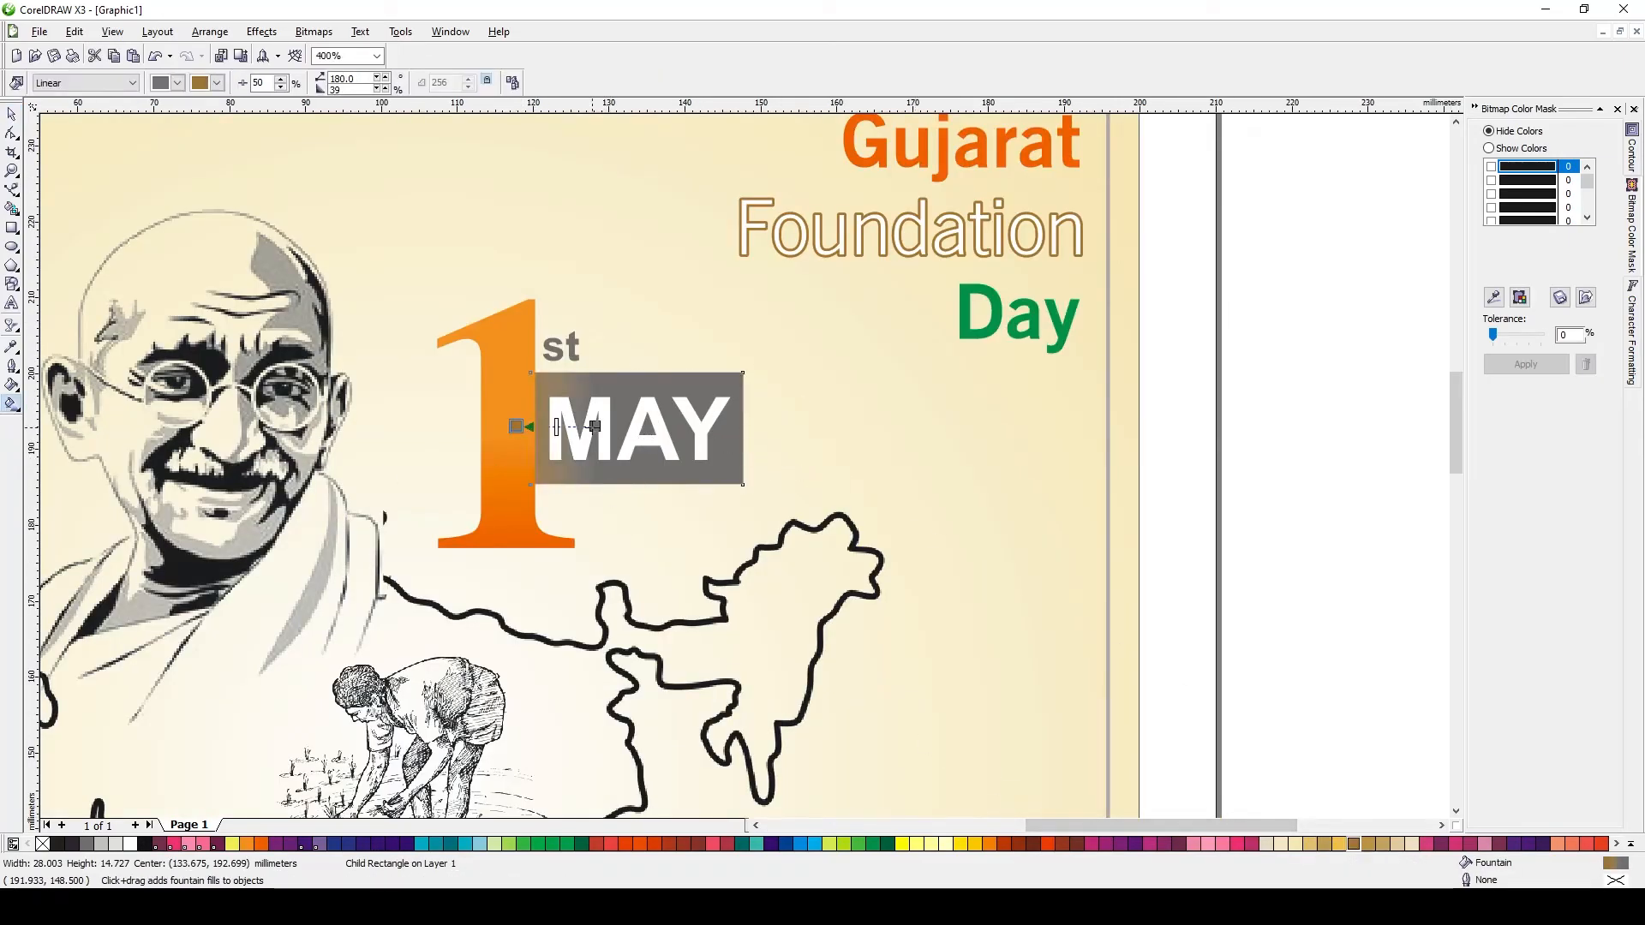
{"action": "left_click", "coordinate": [1307, 844]}
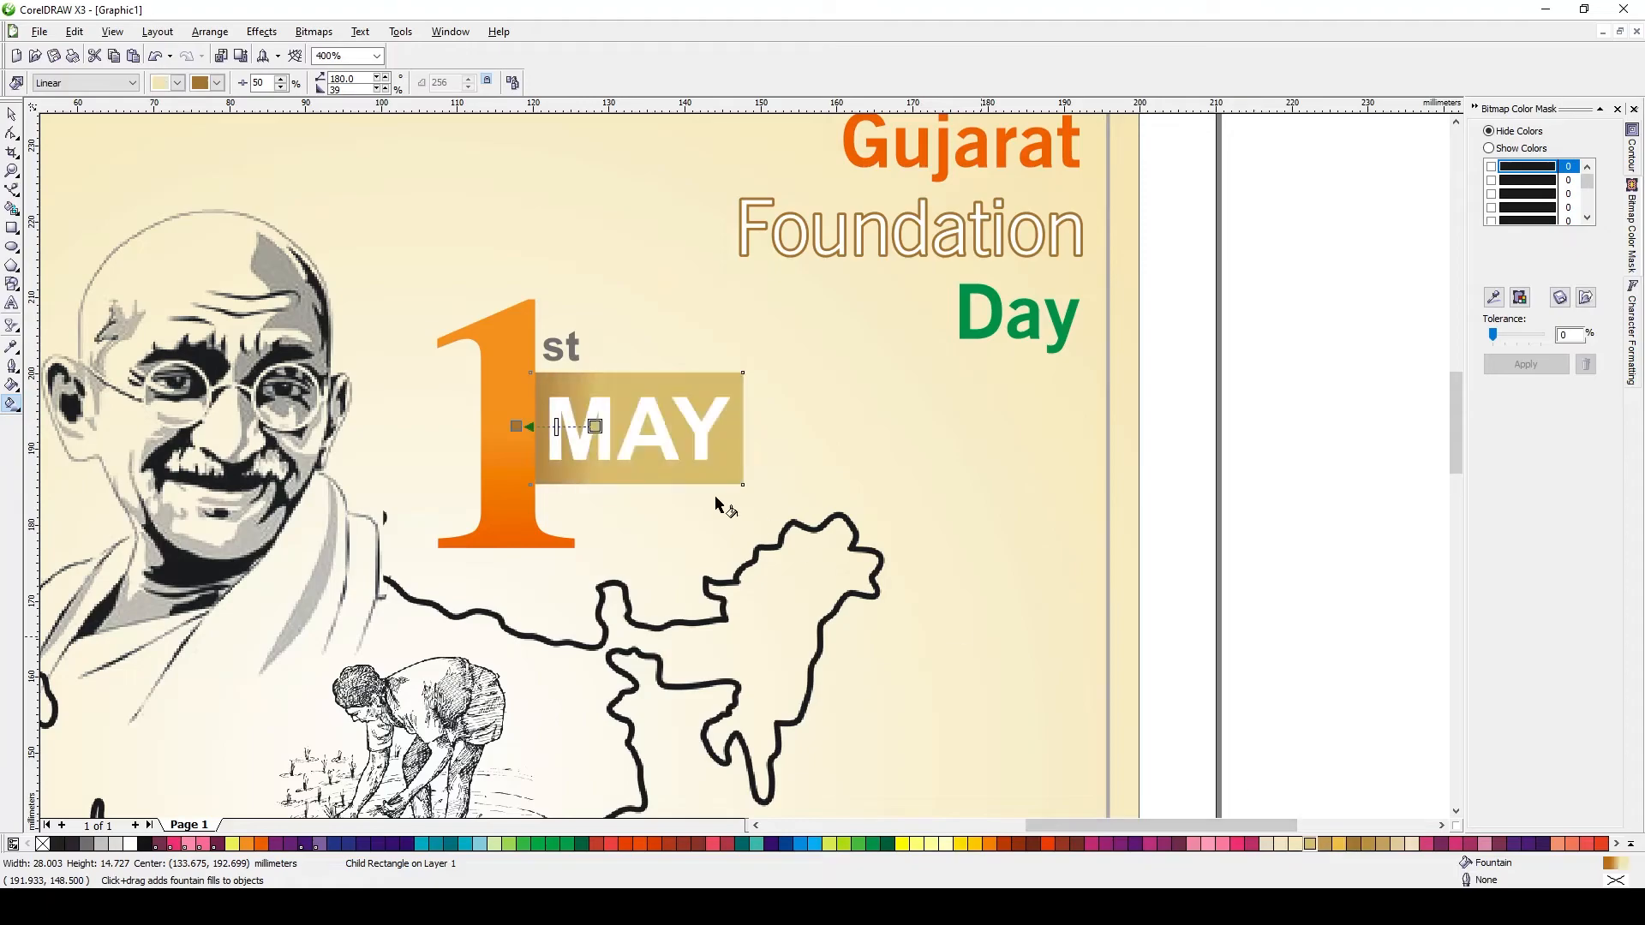
{"action": "key", "text": "space"}
Fill the small "st" of the date mark with black.
{"action": "left_click", "coordinate": [574, 350], "text": "ctrl"}
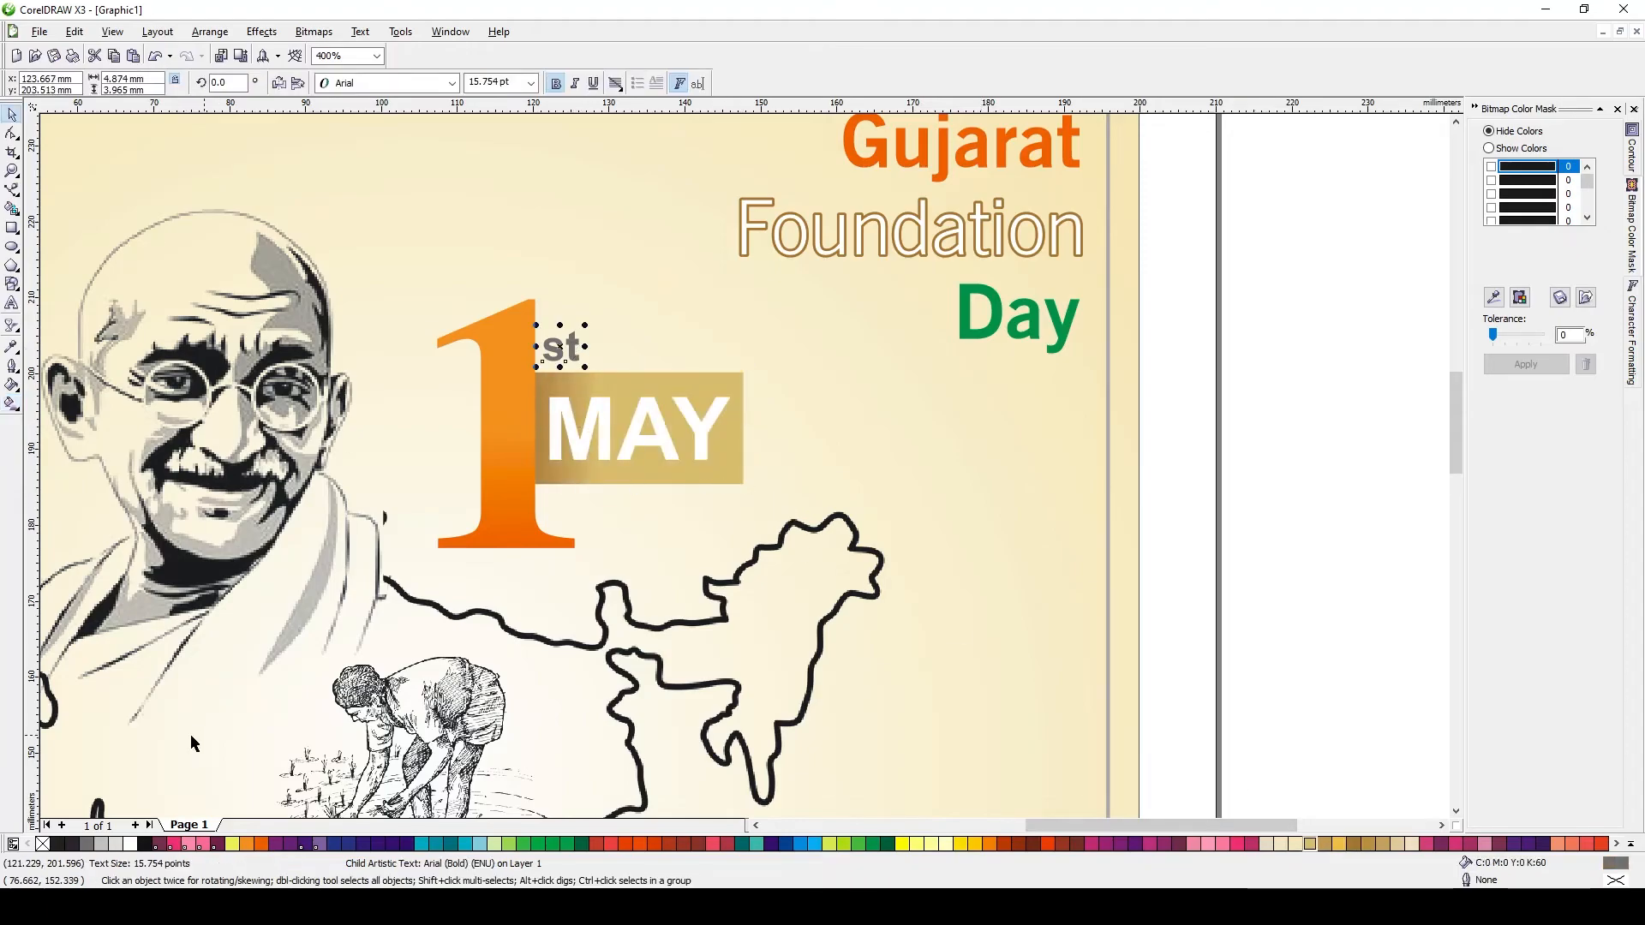
{"action": "left_click", "coordinate": [61, 844]}
{"action": "scroll", "coordinate": [812, 406], "scroll_direction": "down", "scroll_amount": 2}
{"action": "left_click", "coordinate": [999, 551]}
Fill the poster's thin inner frame with golden brown.
{"action": "scroll", "coordinate": [811, 572], "scroll_direction": "up", "scroll_amount": 1}
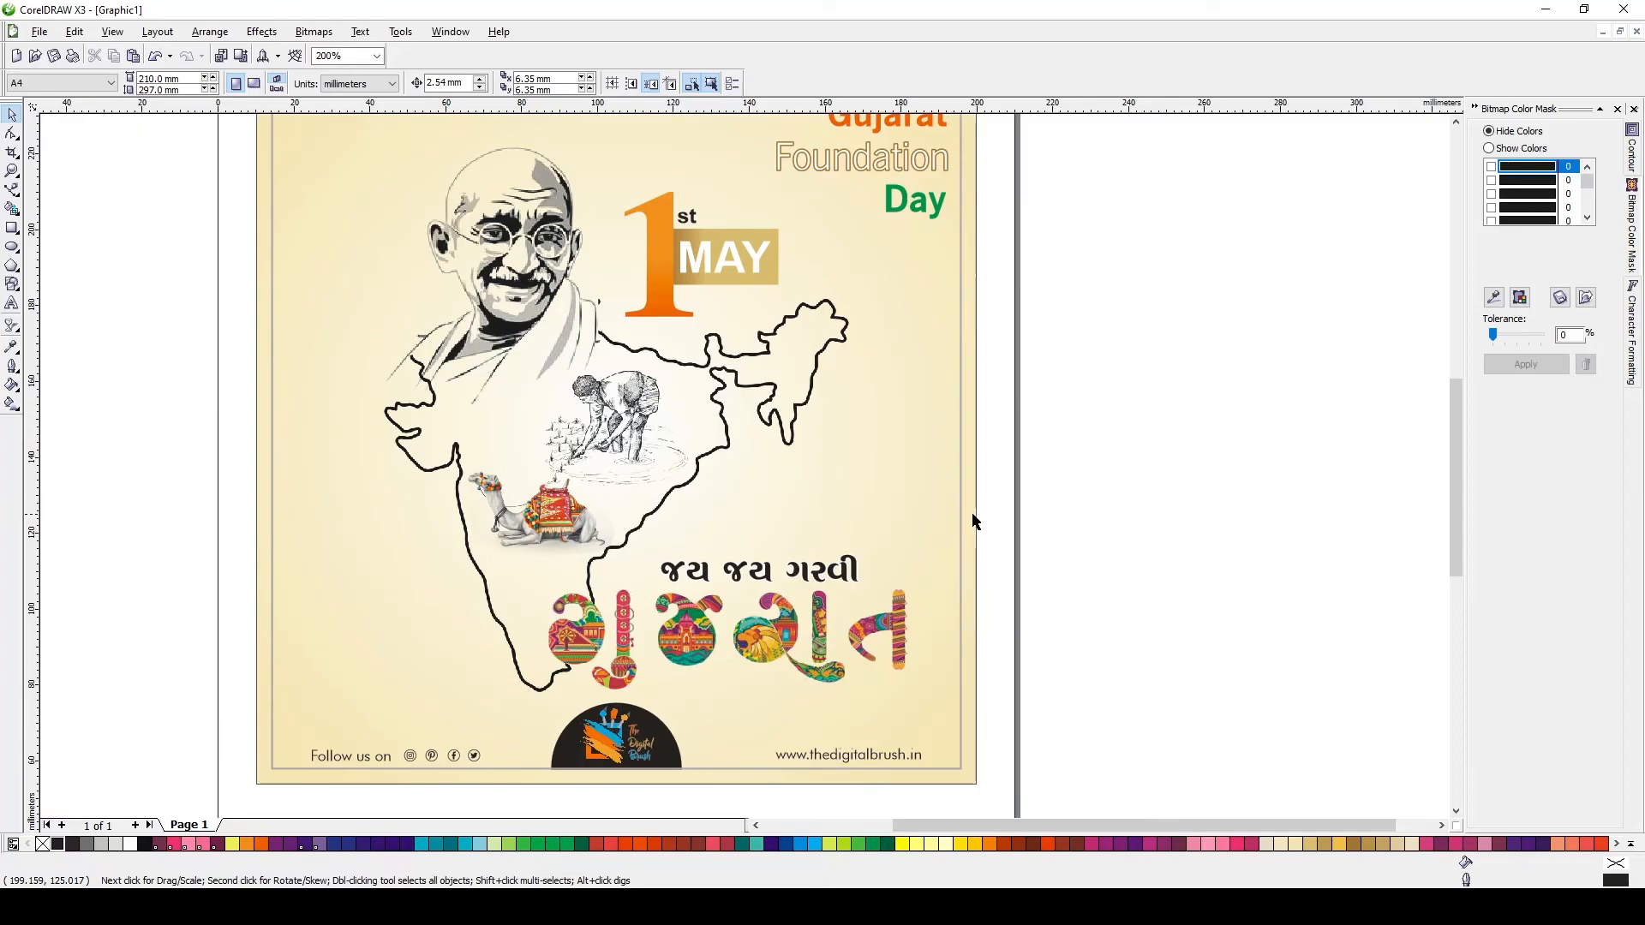
{"action": "left_click", "coordinate": [960, 531]}
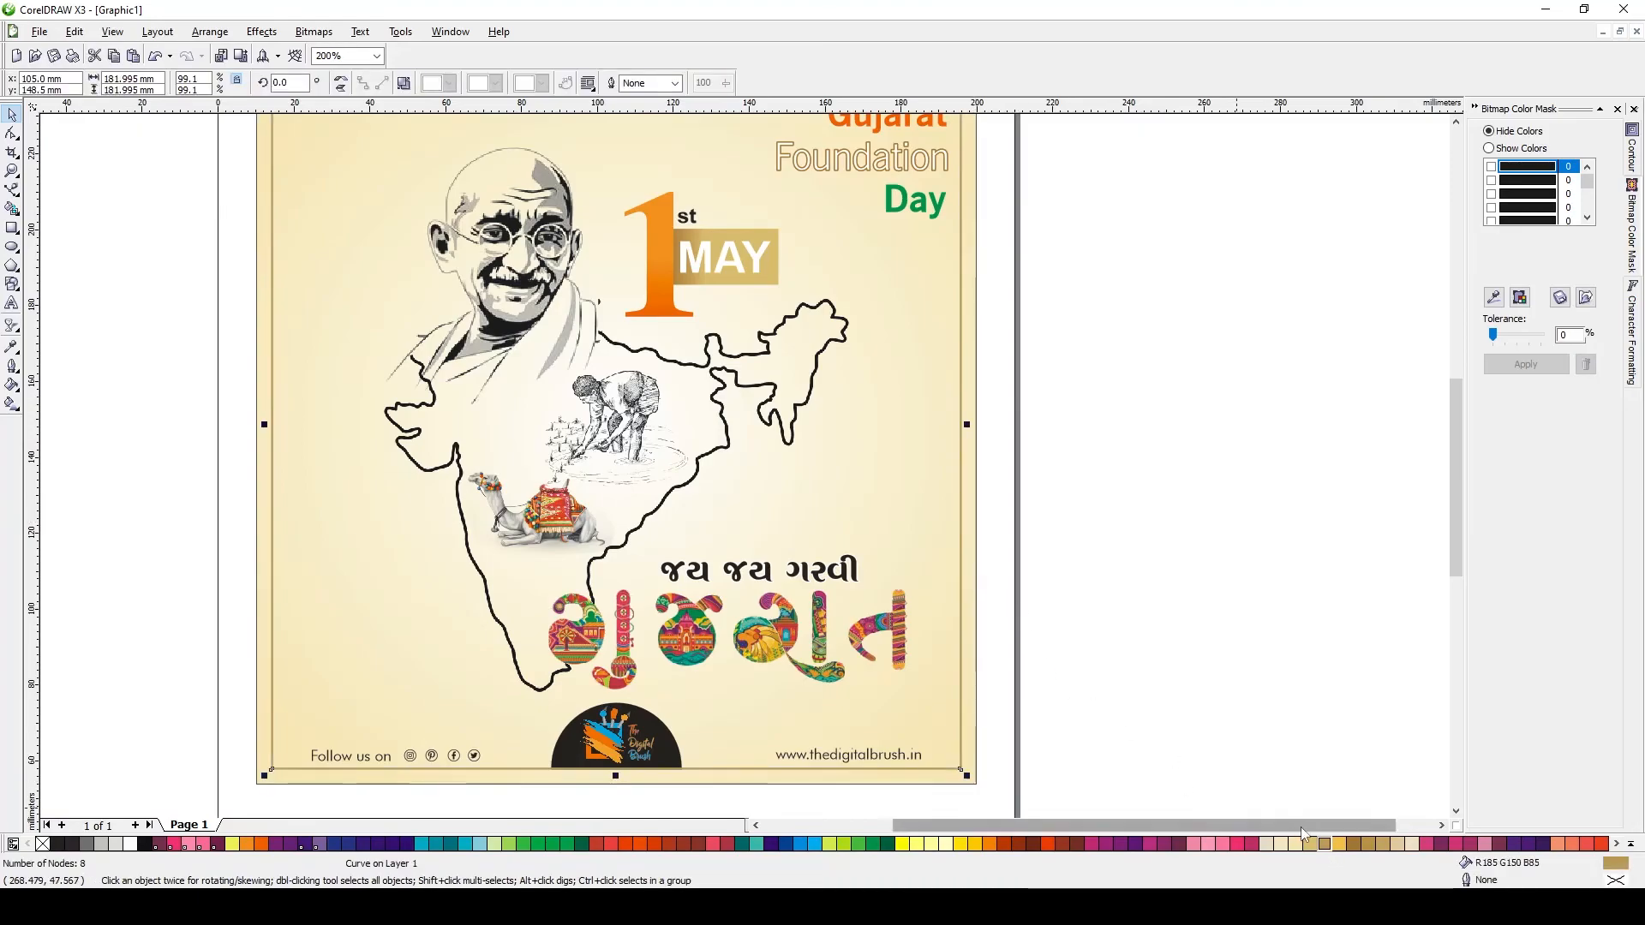
{"action": "left_click", "coordinate": [1354, 844]}
{"action": "scroll", "coordinate": [767, 461], "scroll_direction": "down", "scroll_amount": 1}
{"action": "key", "text": "Escape"}
Remove the outline from the poster's background rectangle.
{"action": "key", "text": "F4"}
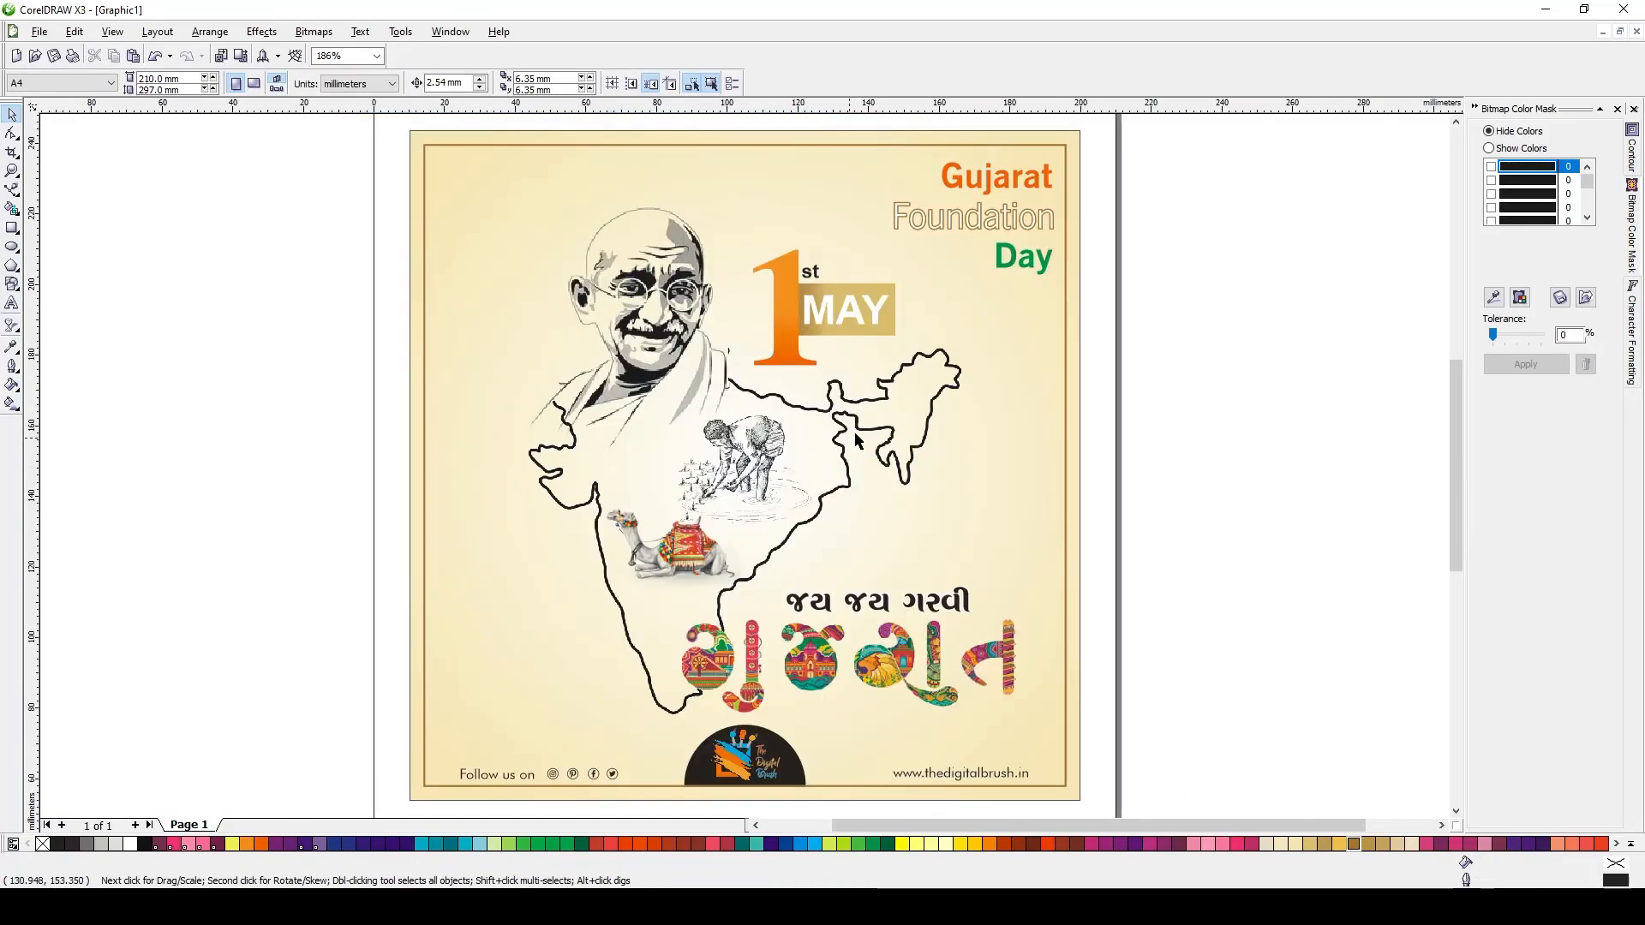
{"action": "left_click", "coordinate": [1074, 442]}
{"action": "left_click", "coordinate": [92, 598]}
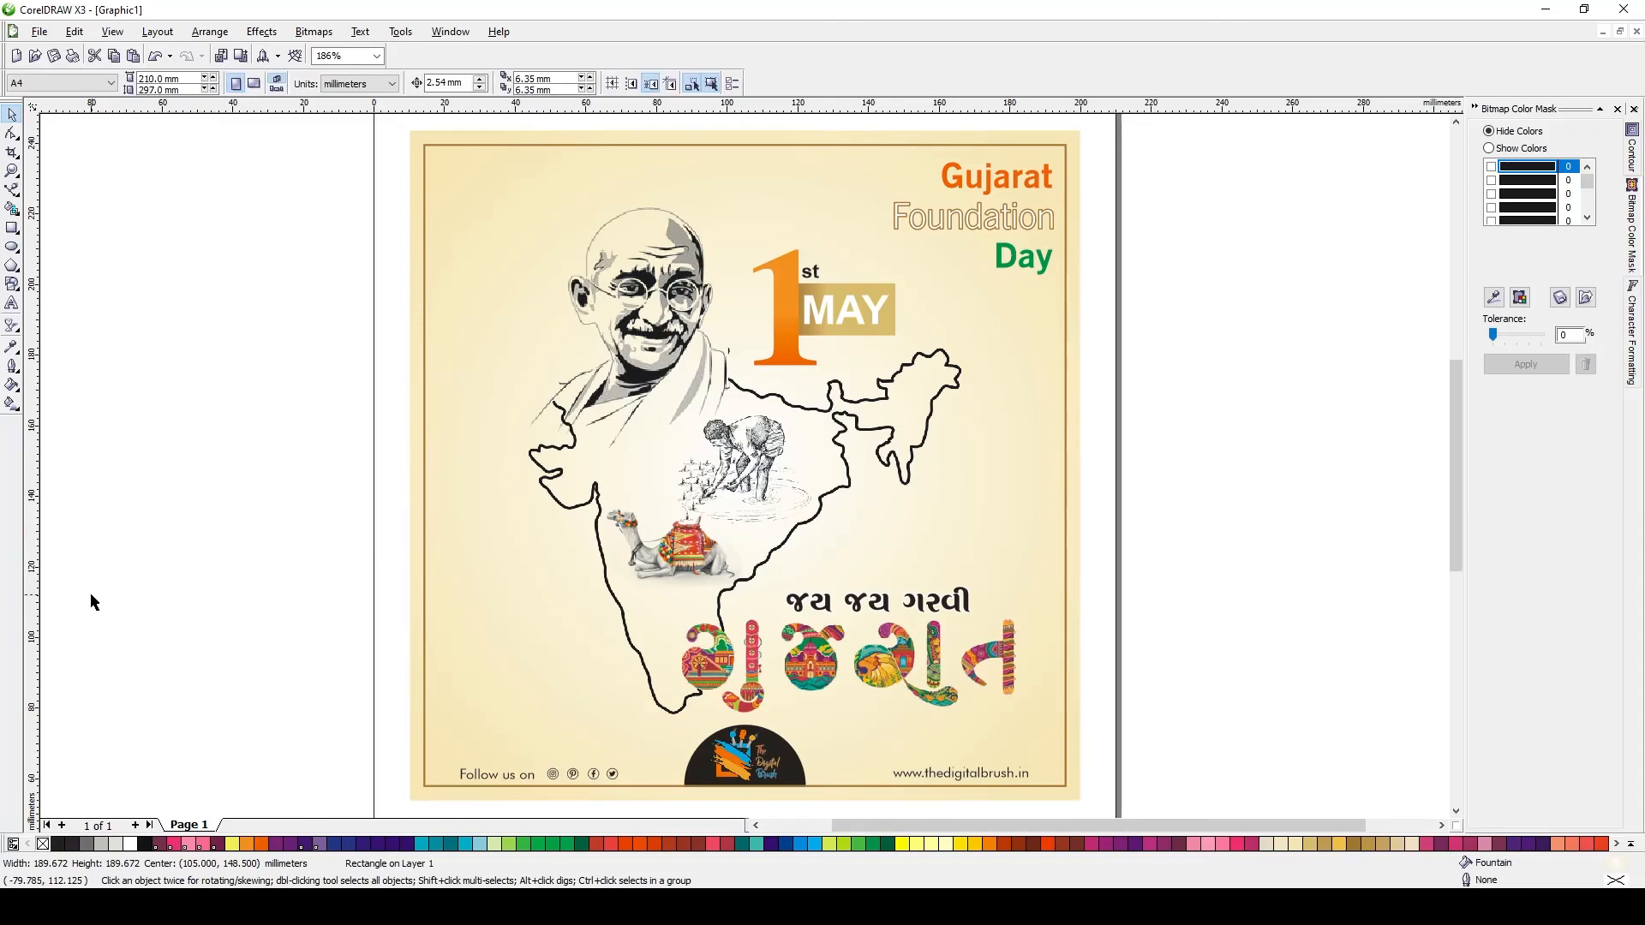
Apply an S-shaped tone curve to the patterned Gujarati lettering, raising the highlights and lowering the shadows at about X 82, Y 53.
{"action": "left_click", "coordinate": [900, 671]}
{"action": "left_click", "coordinate": [261, 32]}
{"action": "mouse_move", "coordinate": [274, 48]}
{"action": "left_click", "coordinate": [454, 109]}
{"action": "left_click_drag", "start_coordinate": [979, 394], "coordinate": [971, 383]}
{"action": "left_click_drag", "start_coordinate": [900, 476], "coordinate": [910, 478]}
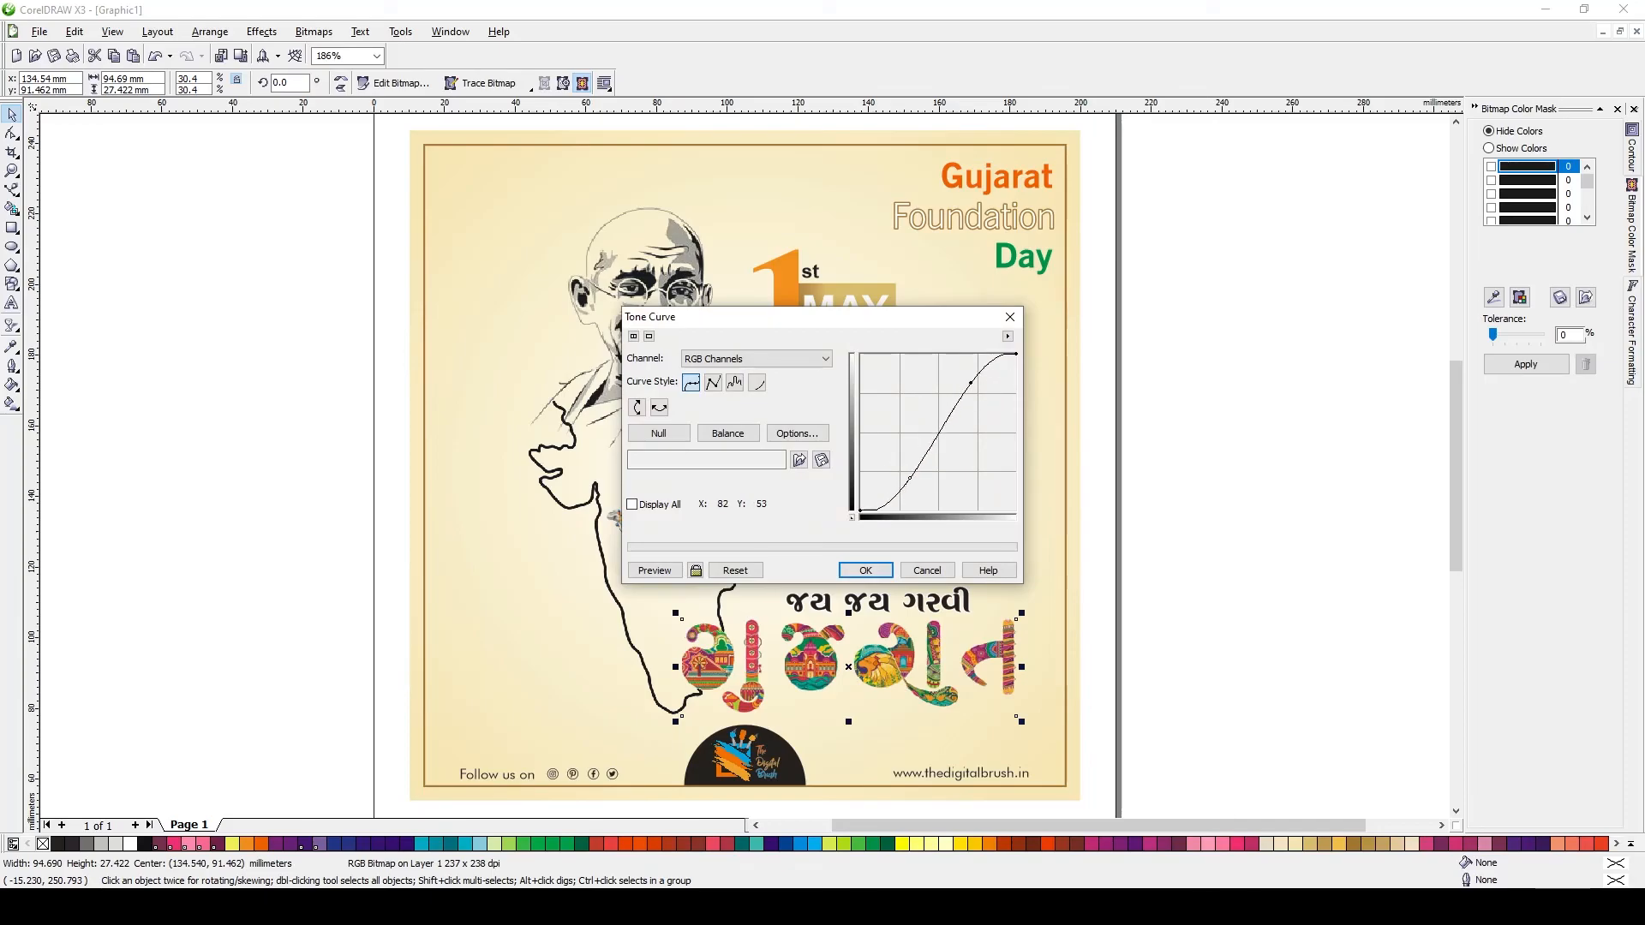
{"action": "left_click", "coordinate": [868, 569]}
{"action": "left_click", "coordinate": [1192, 608]}
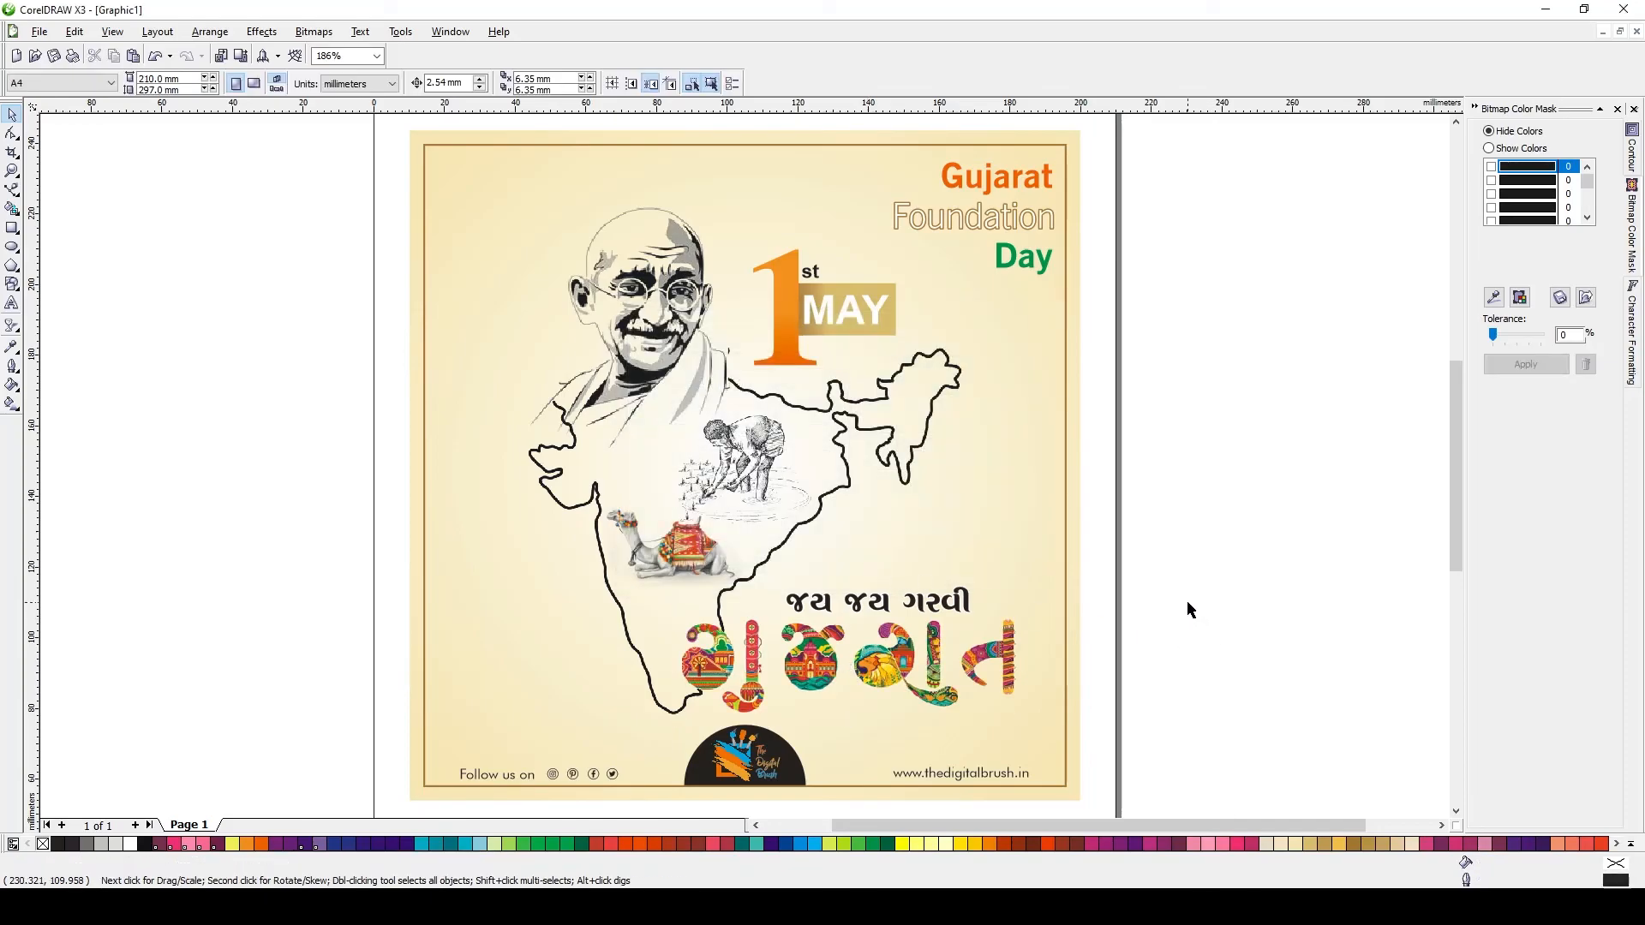